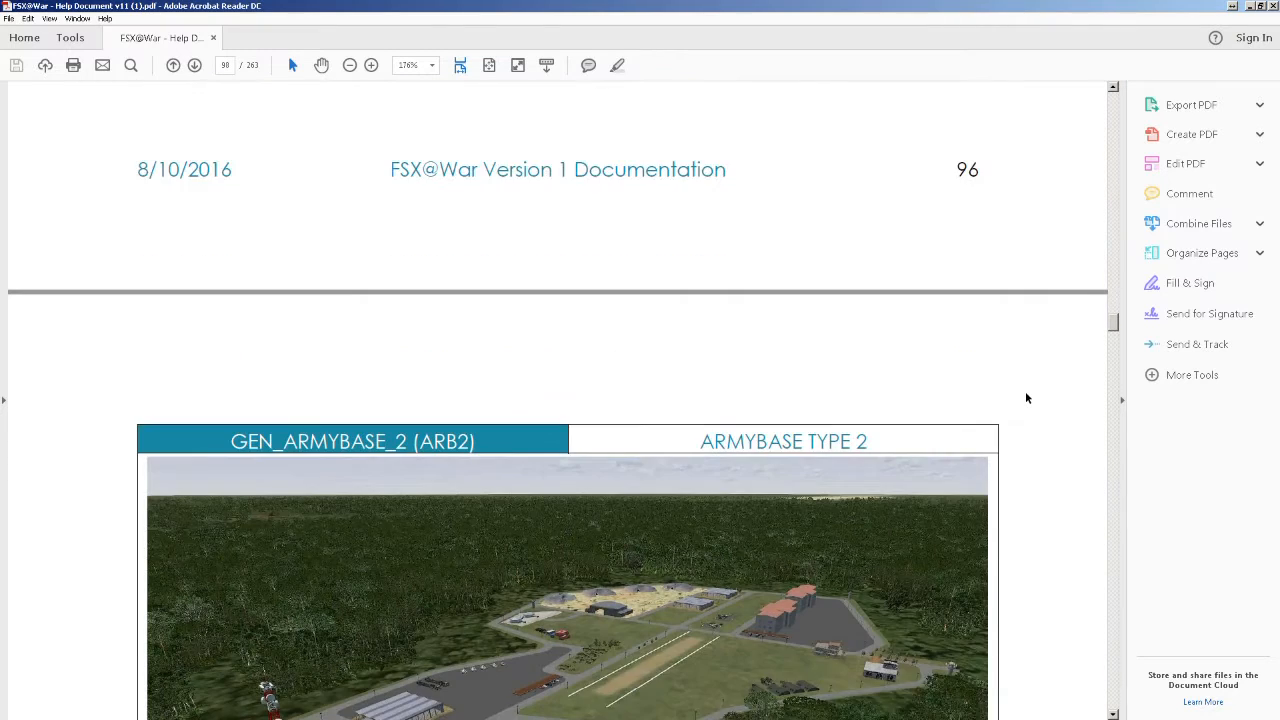
Browse the army base pages of the help document, ending at the GEN_ARMYBASE_0 entry under the Army Base heading.
{"action": "scroll", "coordinate": [1026, 398], "scroll_direction": "down", "scroll_amount": 9}
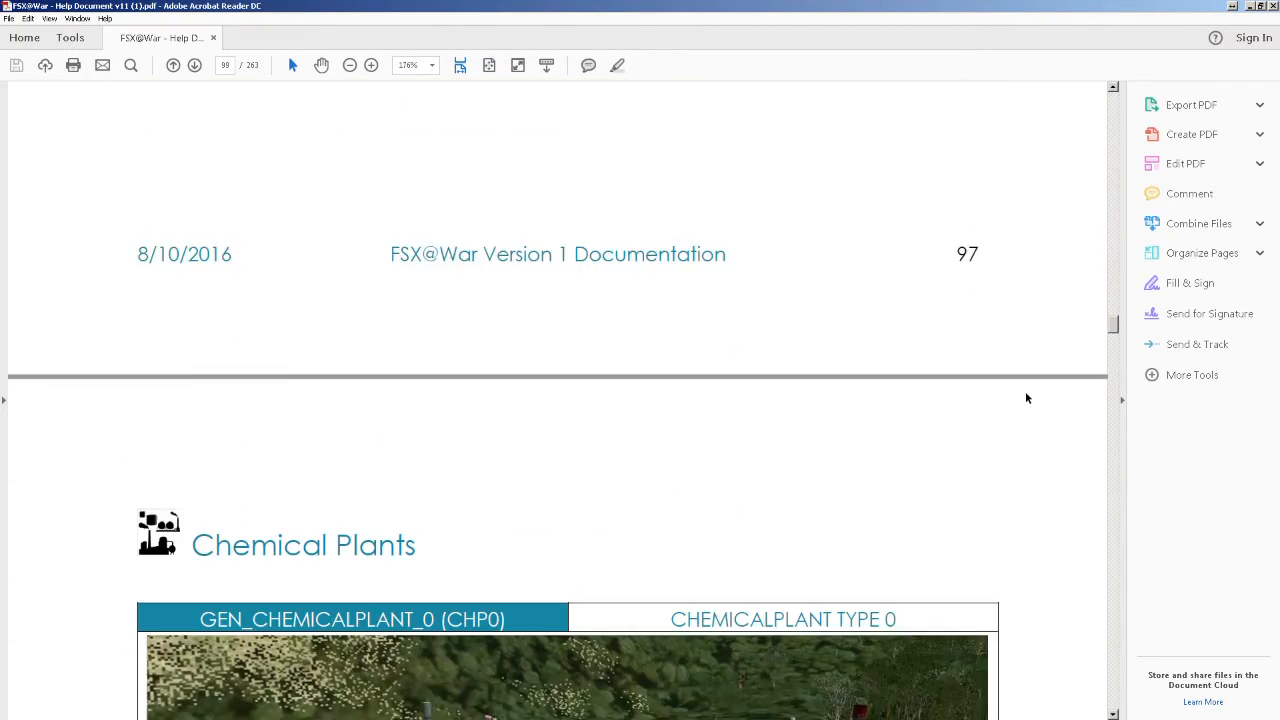
{"action": "scroll", "coordinate": [1026, 398], "scroll_direction": "up", "scroll_amount": 6}
{"action": "scroll", "coordinate": [1026, 393], "scroll_direction": "up", "scroll_amount": 10}
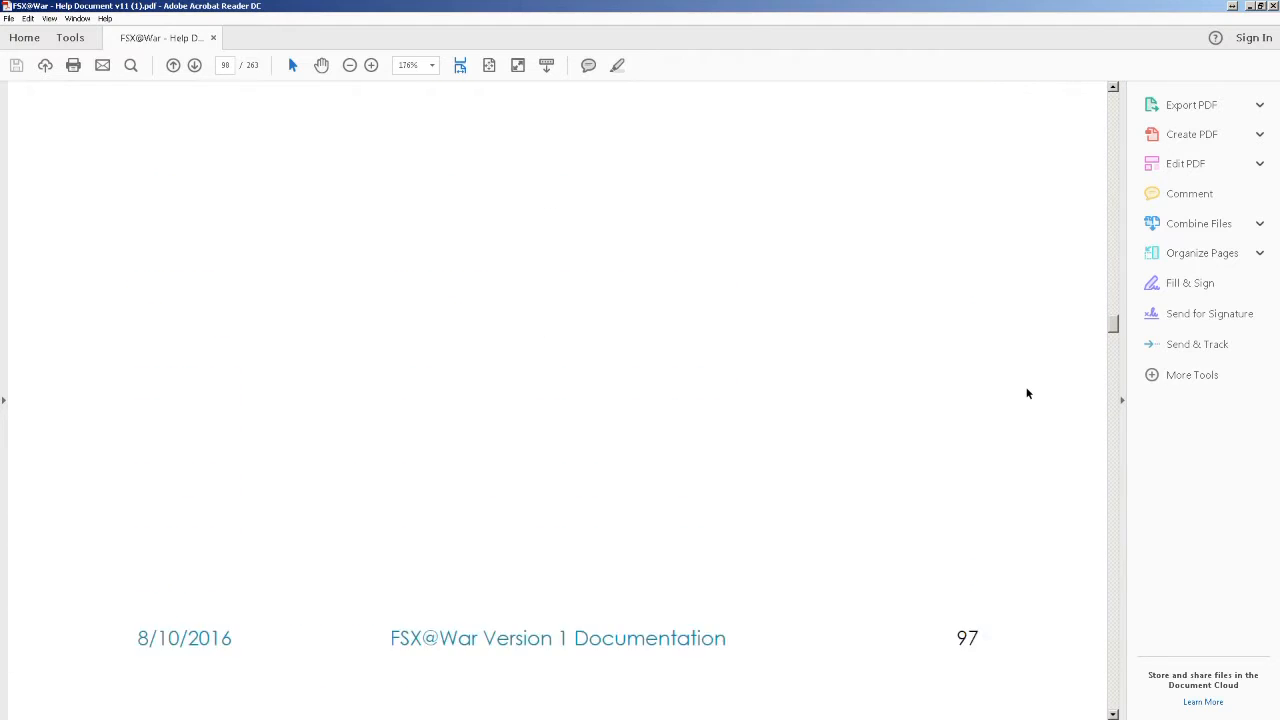
{"action": "scroll", "coordinate": [1026, 393], "scroll_direction": "up", "scroll_amount": 10}
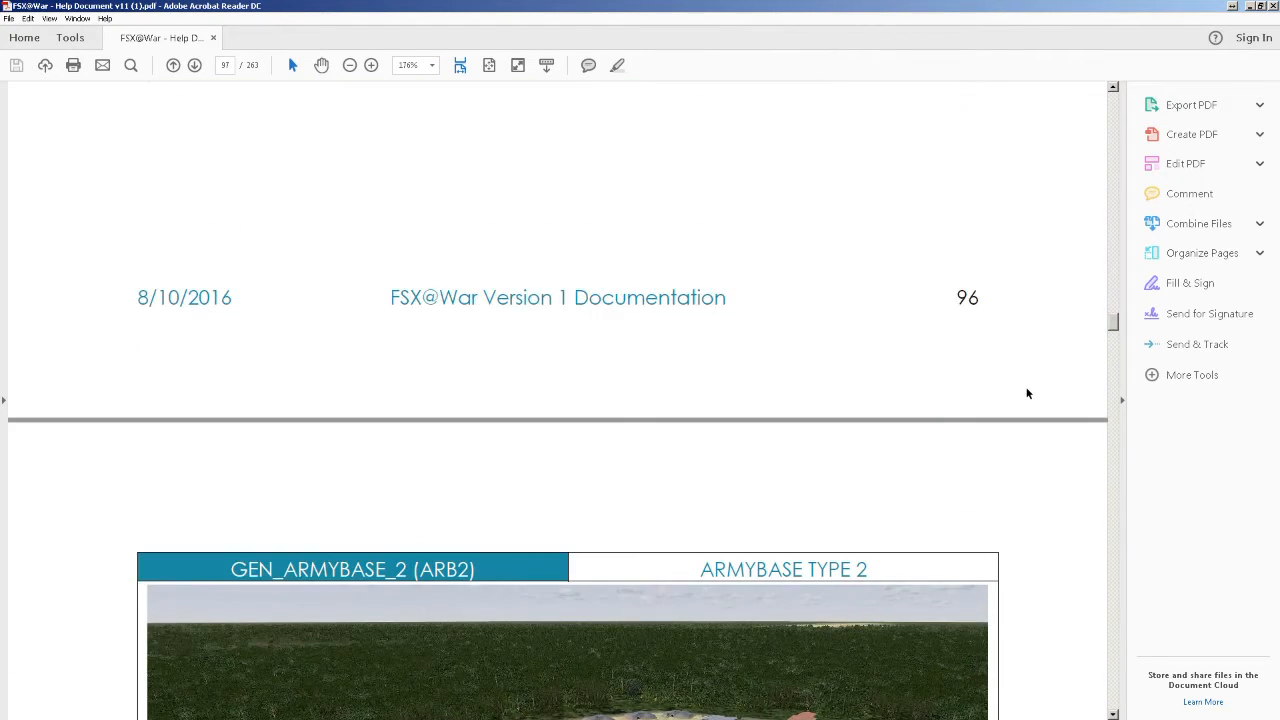
{"action": "scroll", "coordinate": [1026, 393], "scroll_direction": "up", "scroll_amount": 5}
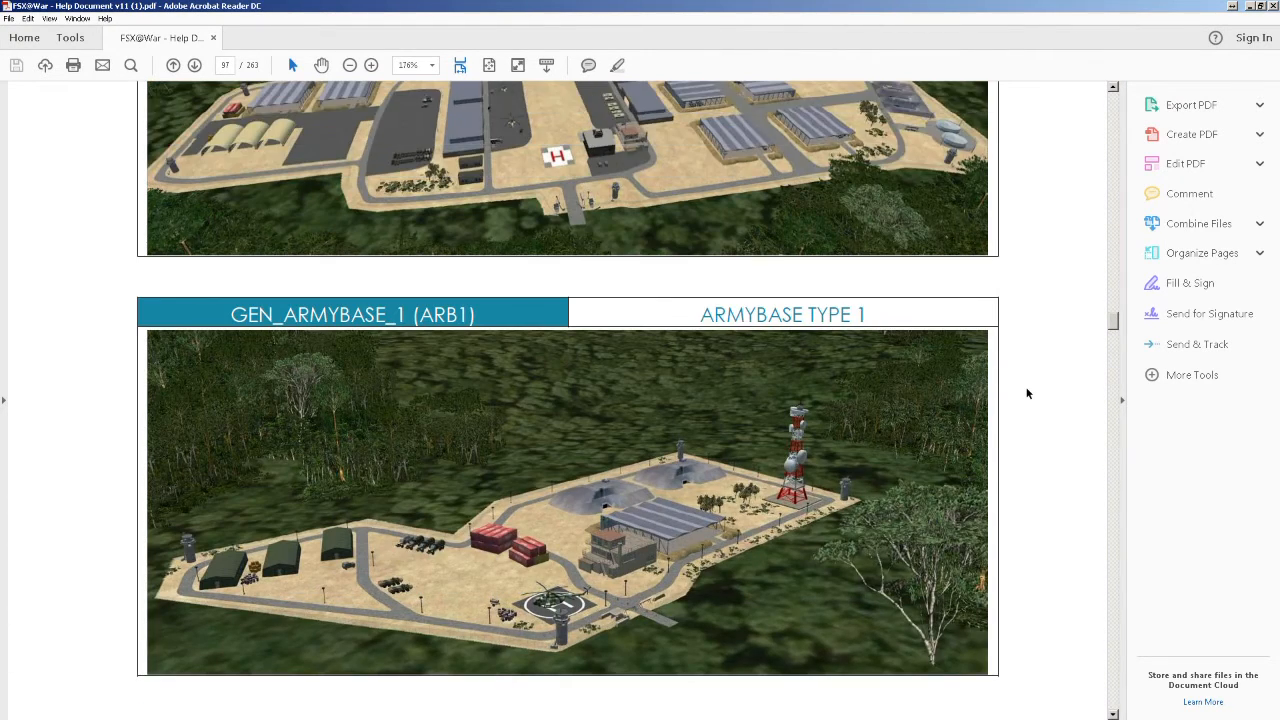
{"action": "scroll", "coordinate": [1026, 393], "scroll_direction": "up", "scroll_amount": 1}
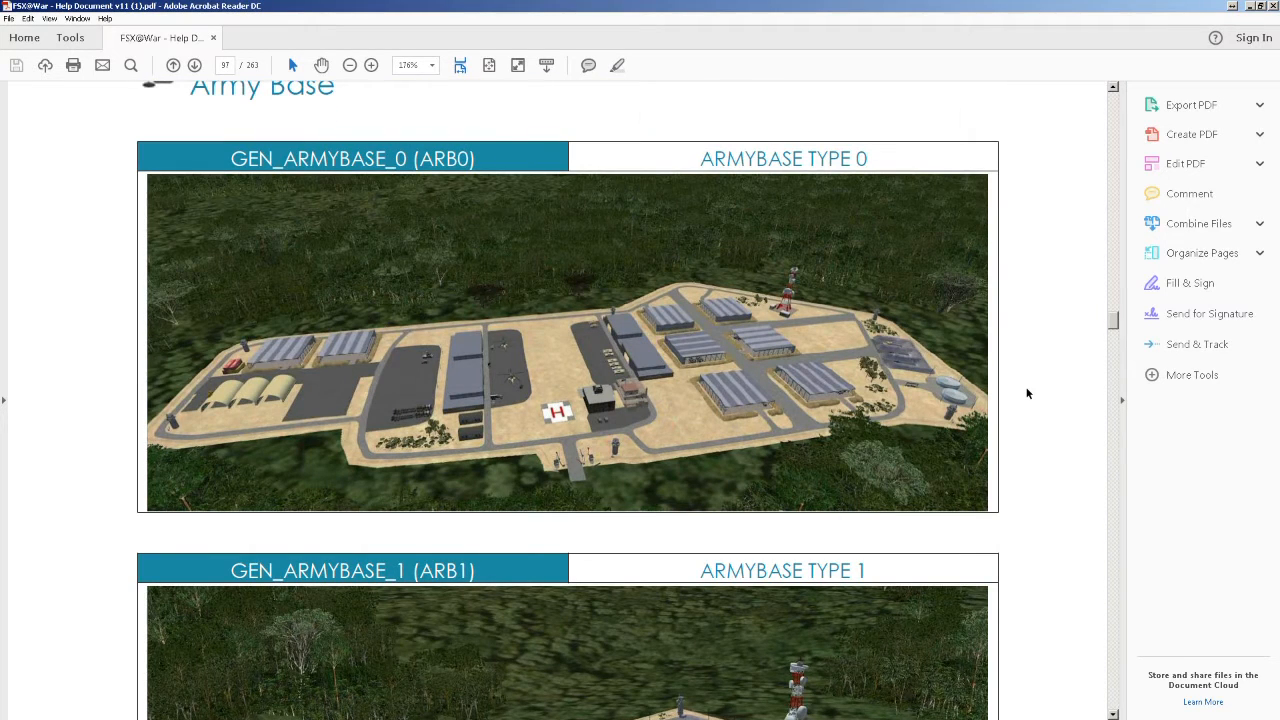
{"action": "scroll", "coordinate": [1026, 393], "scroll_direction": "up", "scroll_amount": 1}
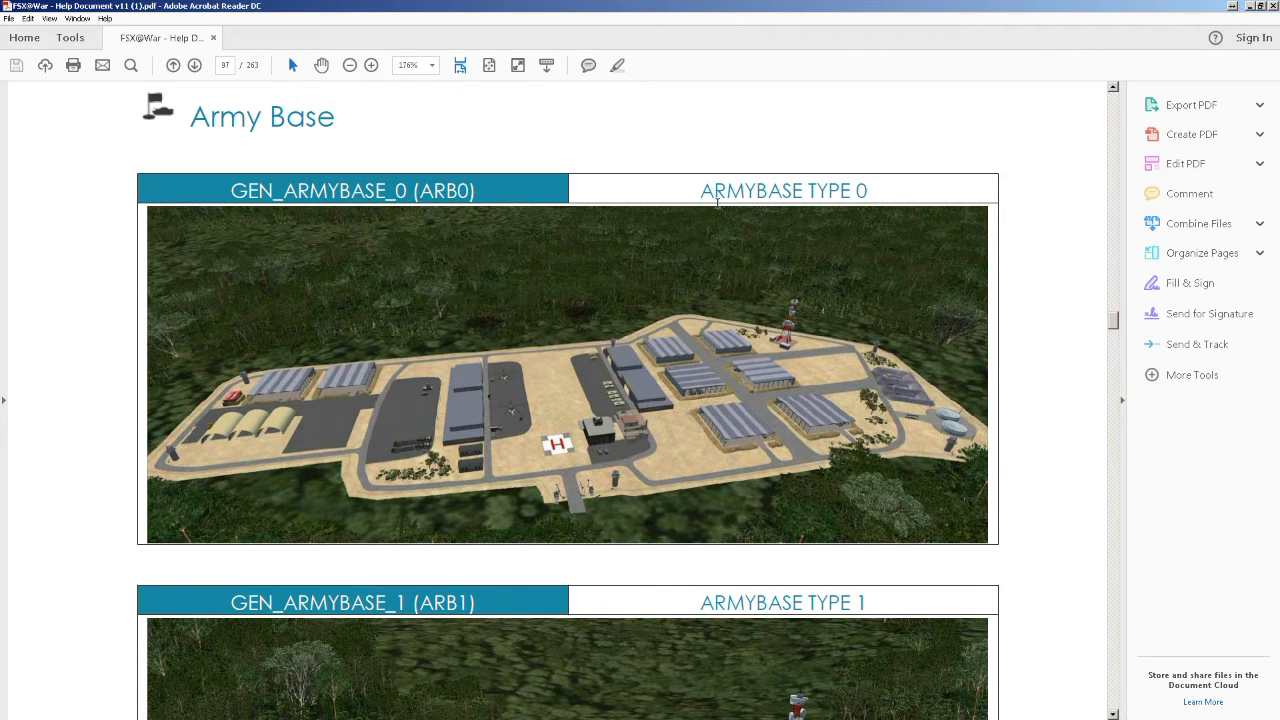
Highlight the ARMYBASE TYPE 0 title and the GEN_ARMYBASE_0 (ARB0) file name in the document, clearing each selection.
{"action": "left_click_drag", "start_coordinate": [697, 190], "coordinate": [868, 191]}
{"action": "left_click", "coordinate": [491, 192]}
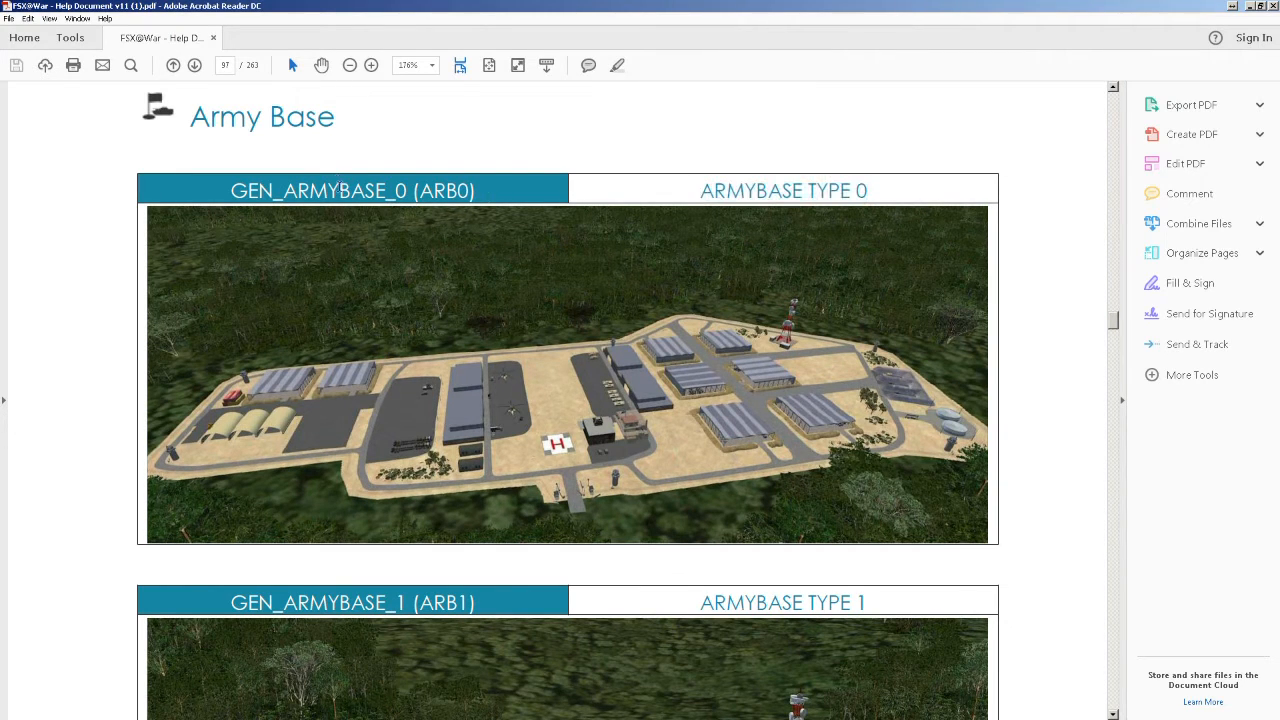
{"action": "left_click_drag", "start_coordinate": [231, 190], "coordinate": [471, 183]}
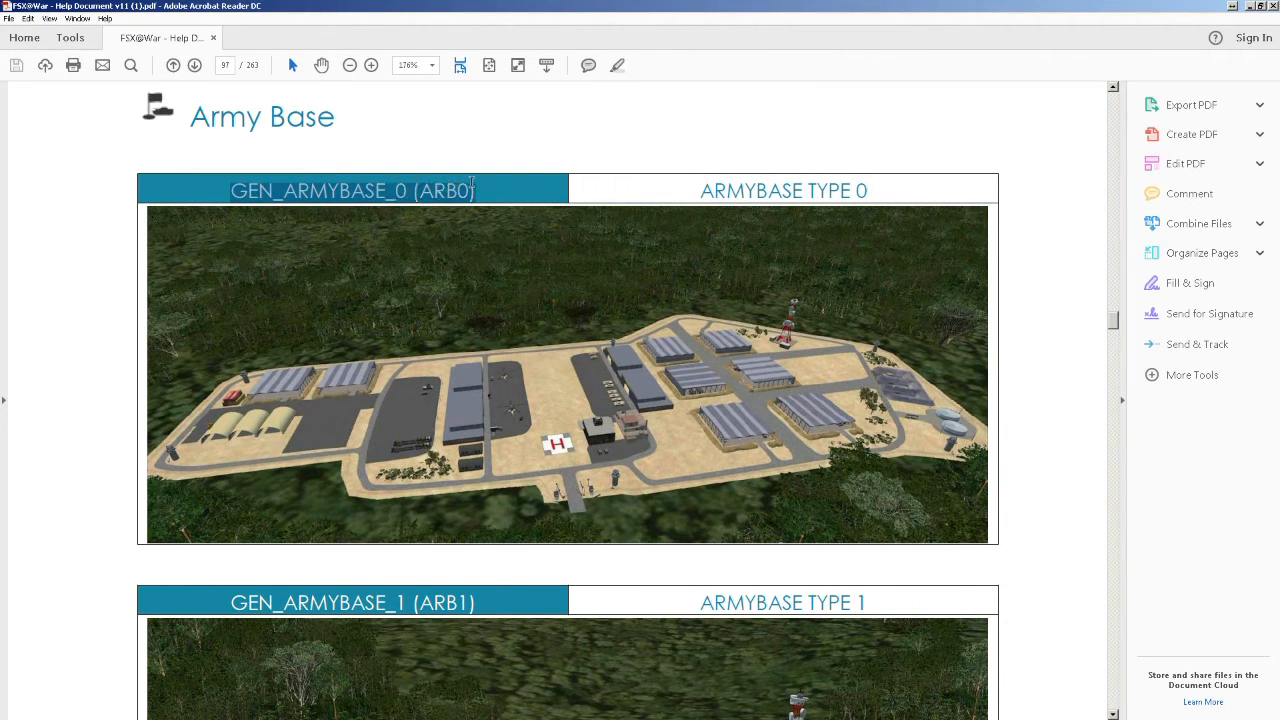
{"action": "left_click", "coordinate": [482, 190]}
{"action": "left_click", "coordinate": [479, 267]}
{"action": "left_click", "coordinate": [692, 183]}
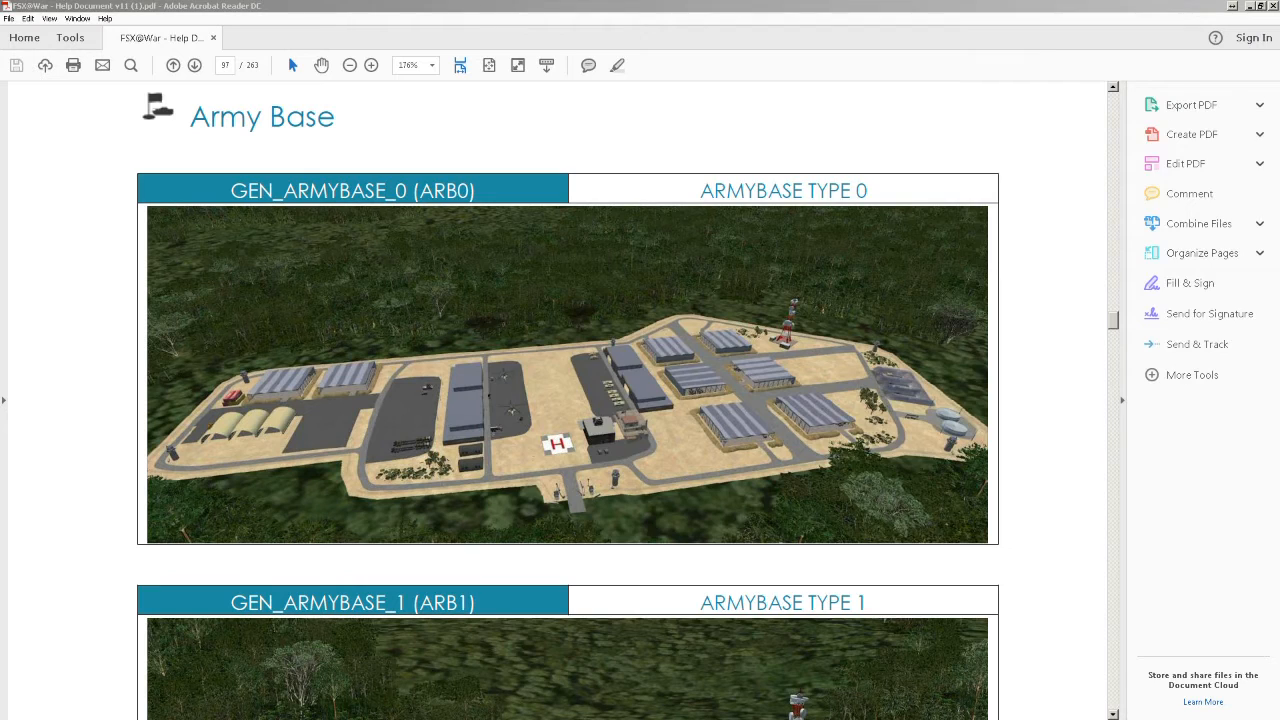
Switch to the Addon Scenery folder in Windows Explorer, inspect FSXatWarPack1's Scenery subfolder, and return to Addon Scenery.
{"action": "key", "text": "alt+Tab"}
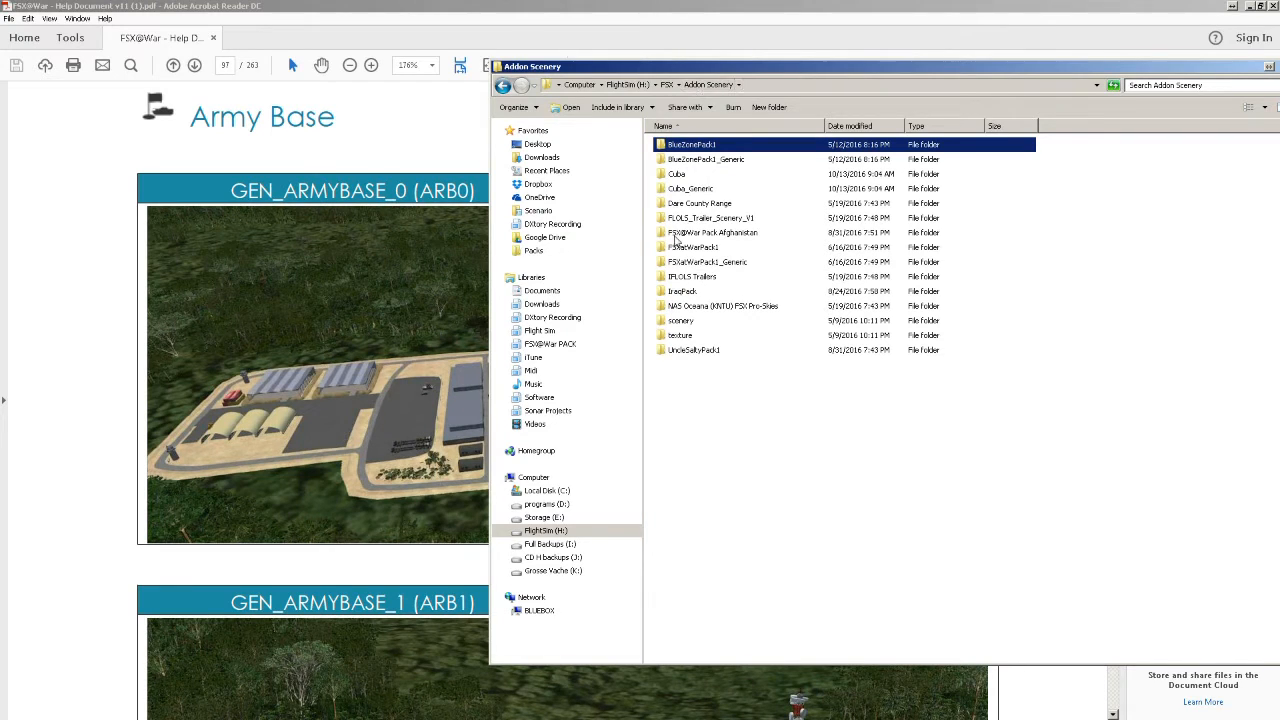
{"action": "left_click", "coordinate": [691, 248]}
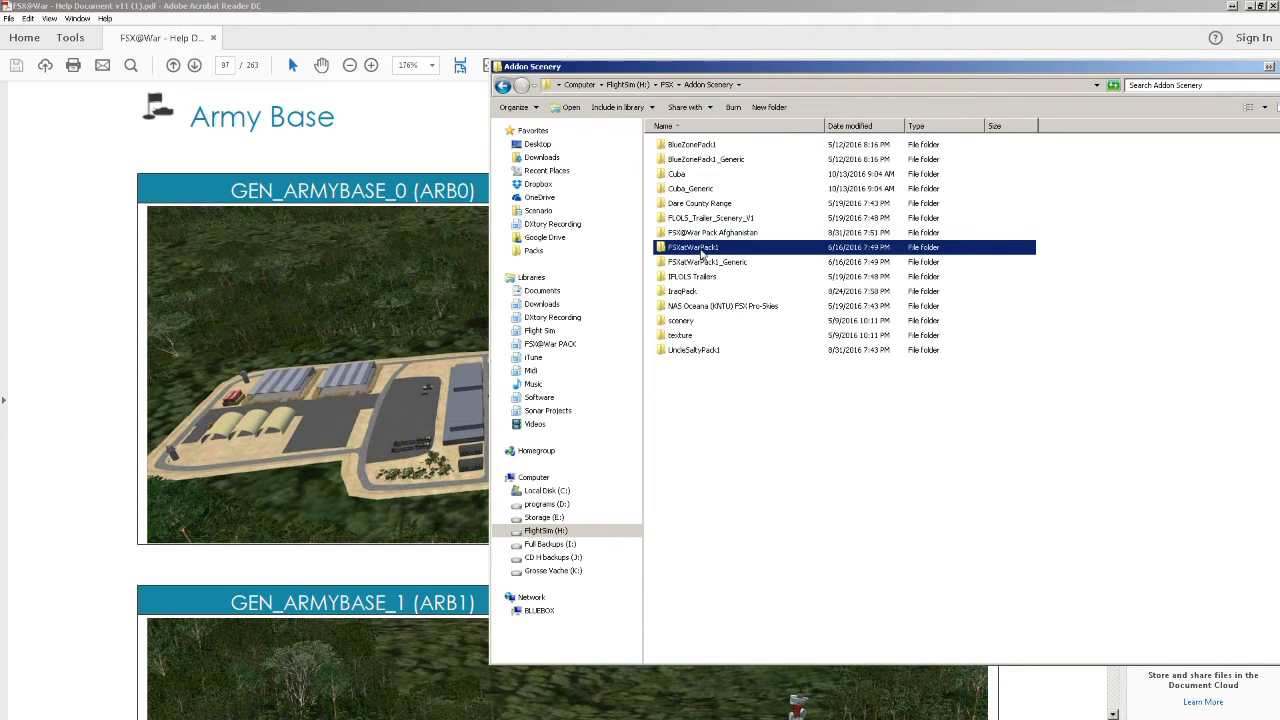
{"action": "double_click", "coordinate": [702, 251]}
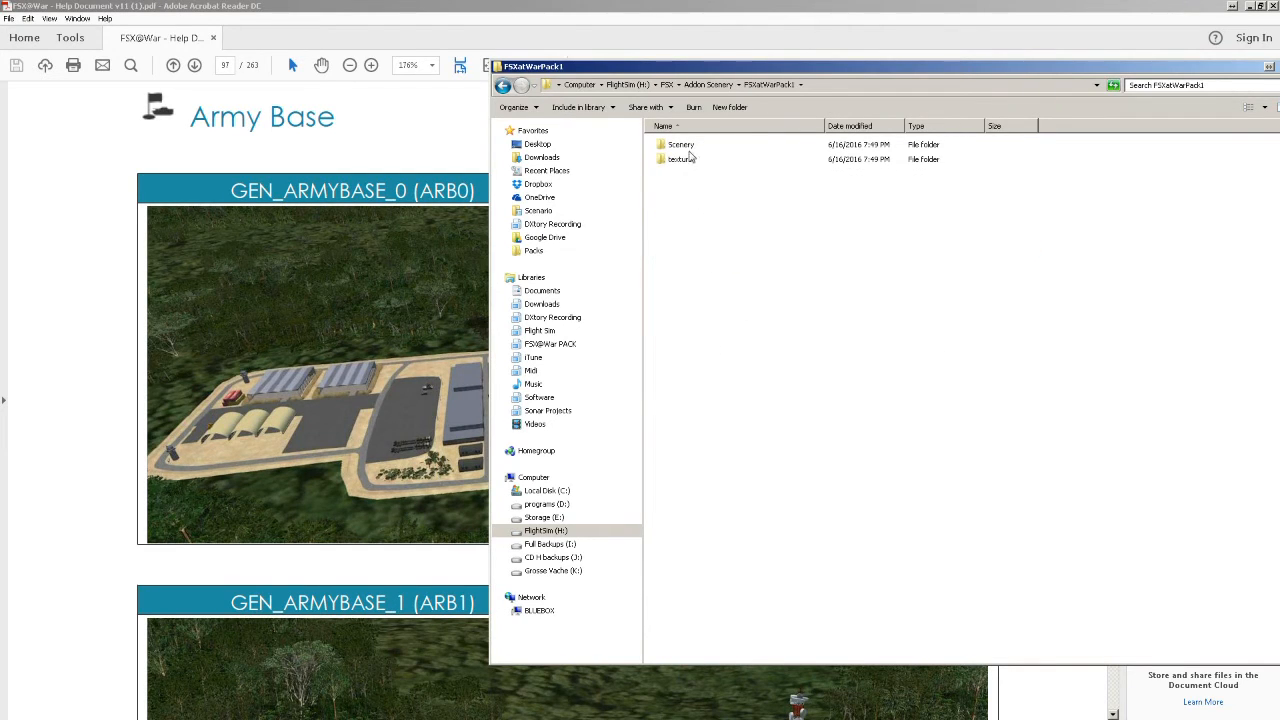
{"action": "double_click", "coordinate": [689, 150]}
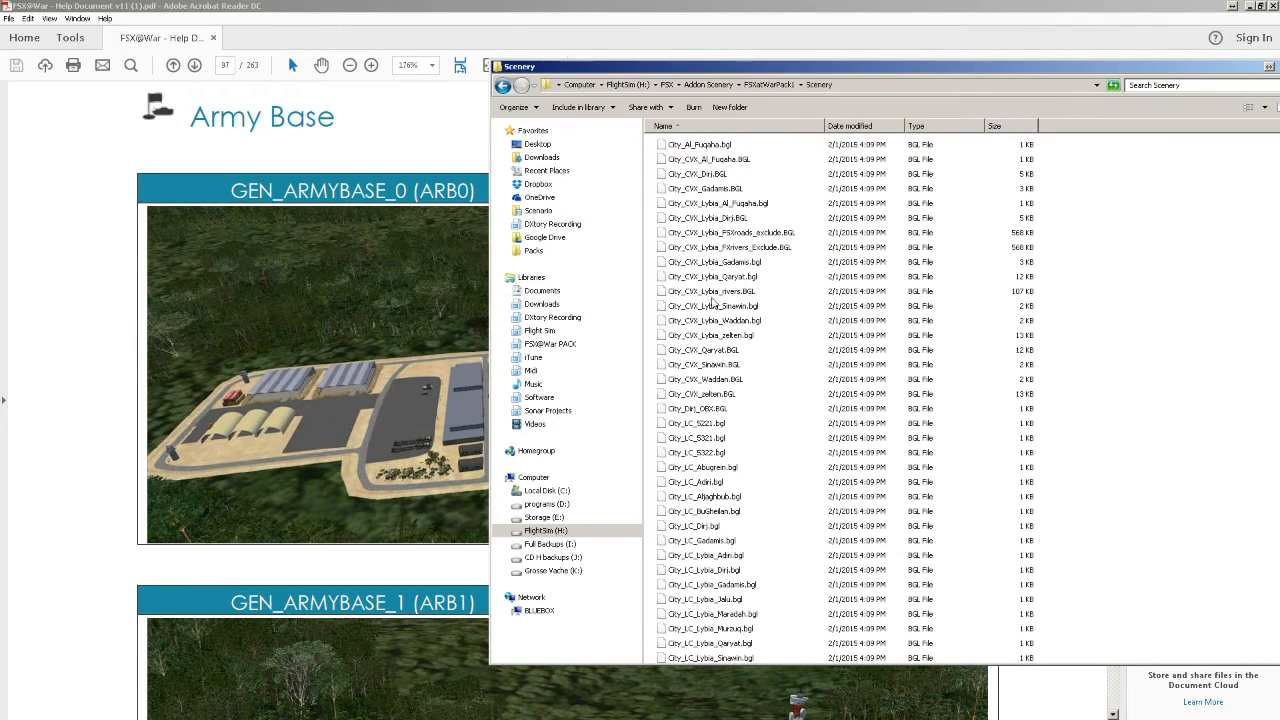
{"action": "left_click", "coordinate": [768, 84]}
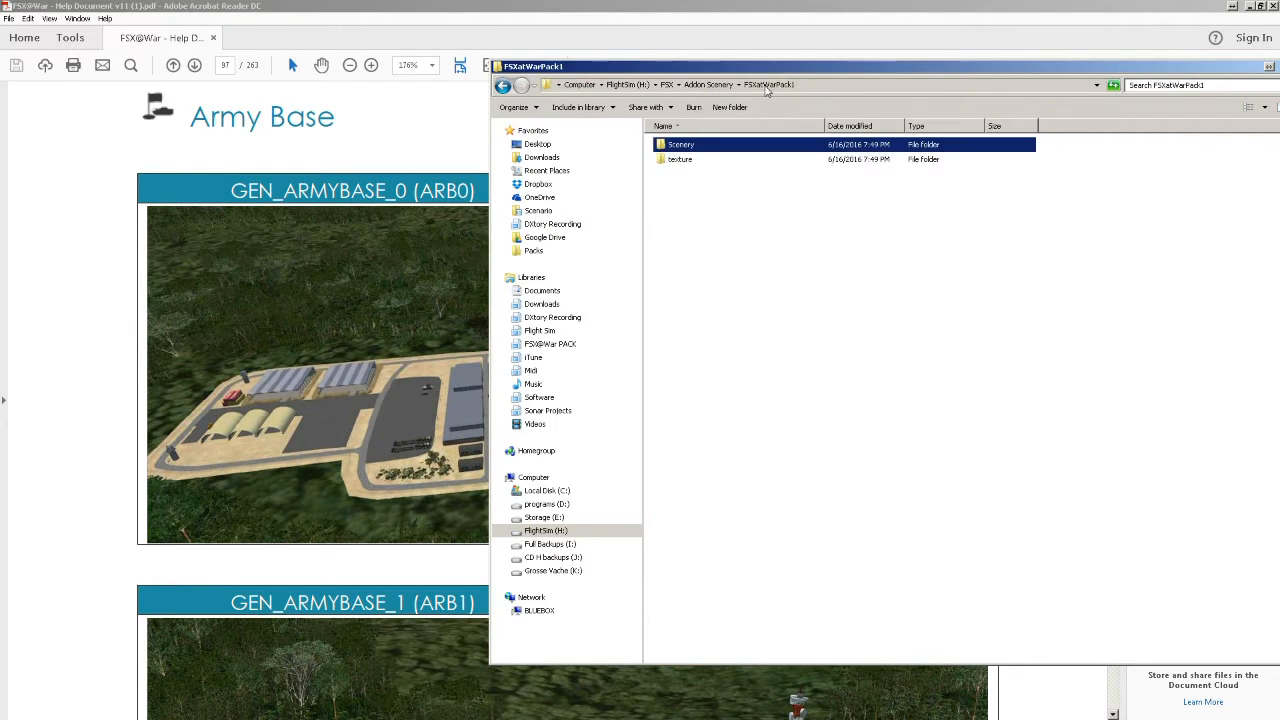
{"action": "left_click", "coordinate": [707, 84]}
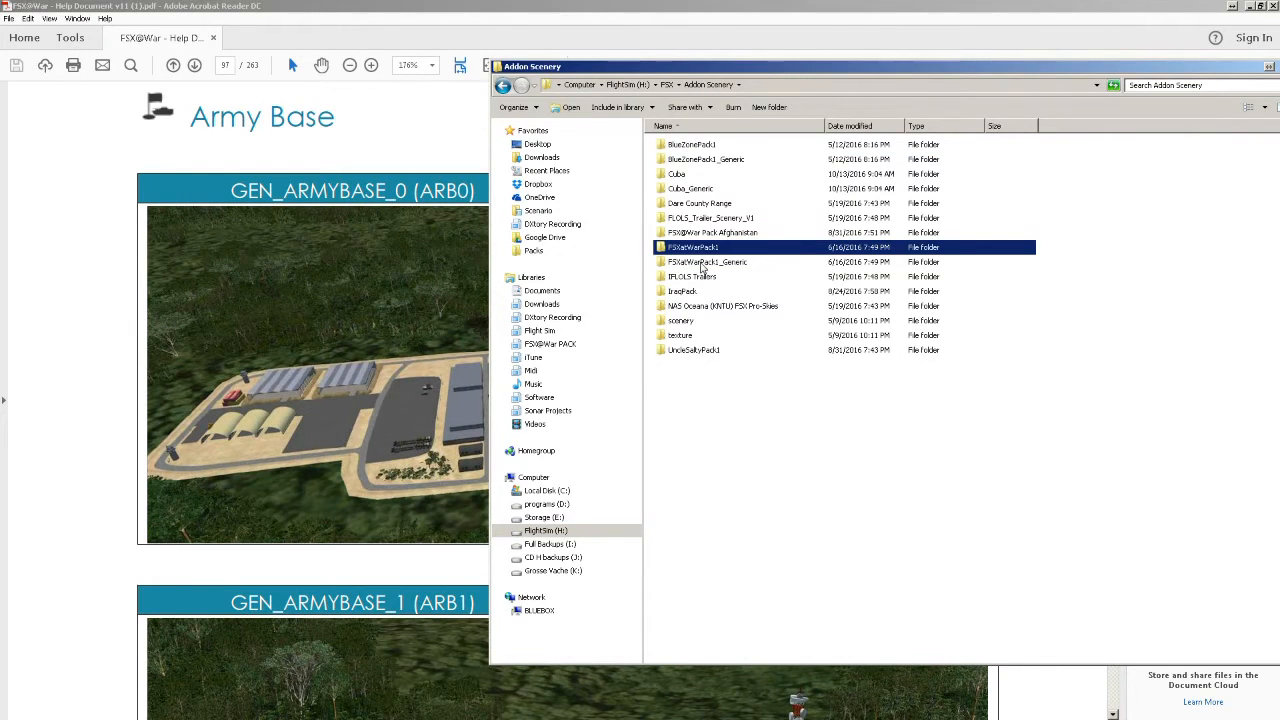
Open the Scenery subfolder of FSXatWarPack1_Generic and select the GEN_Armybase_0.BGL file.
{"action": "double_click", "coordinate": [703, 263]}
{"action": "double_click", "coordinate": [683, 147]}
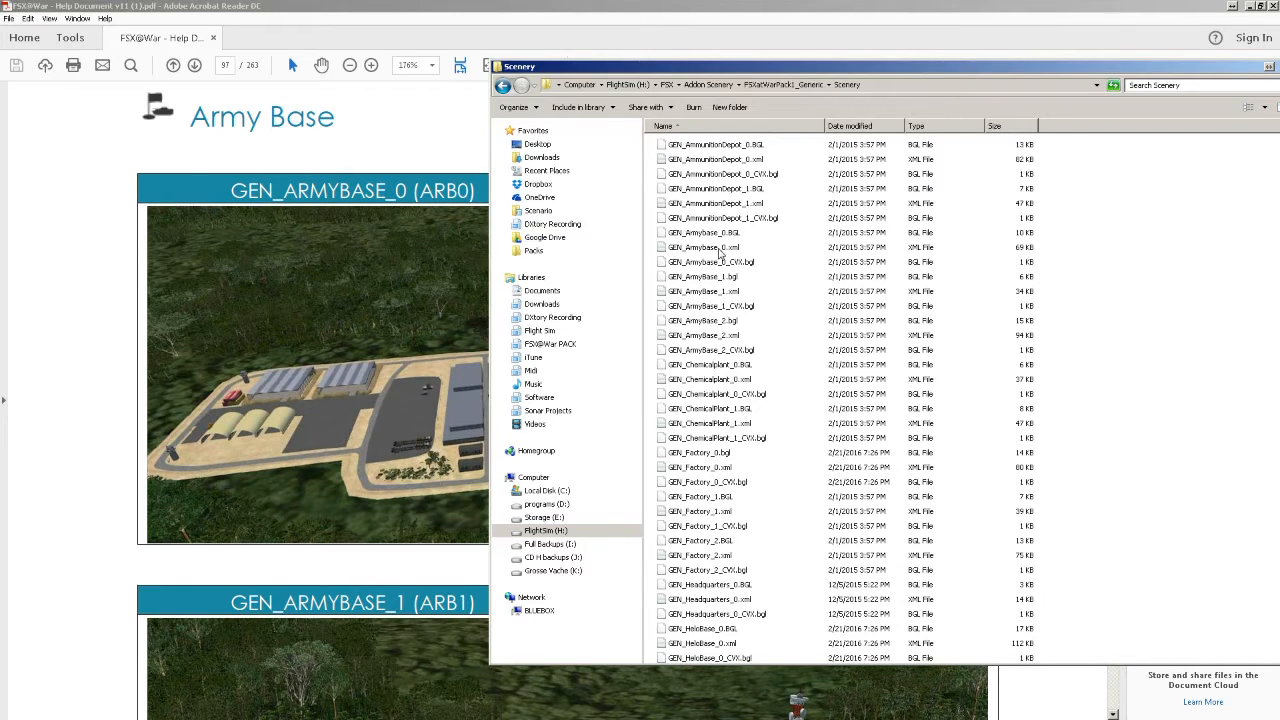
{"action": "left_click", "coordinate": [716, 205]}
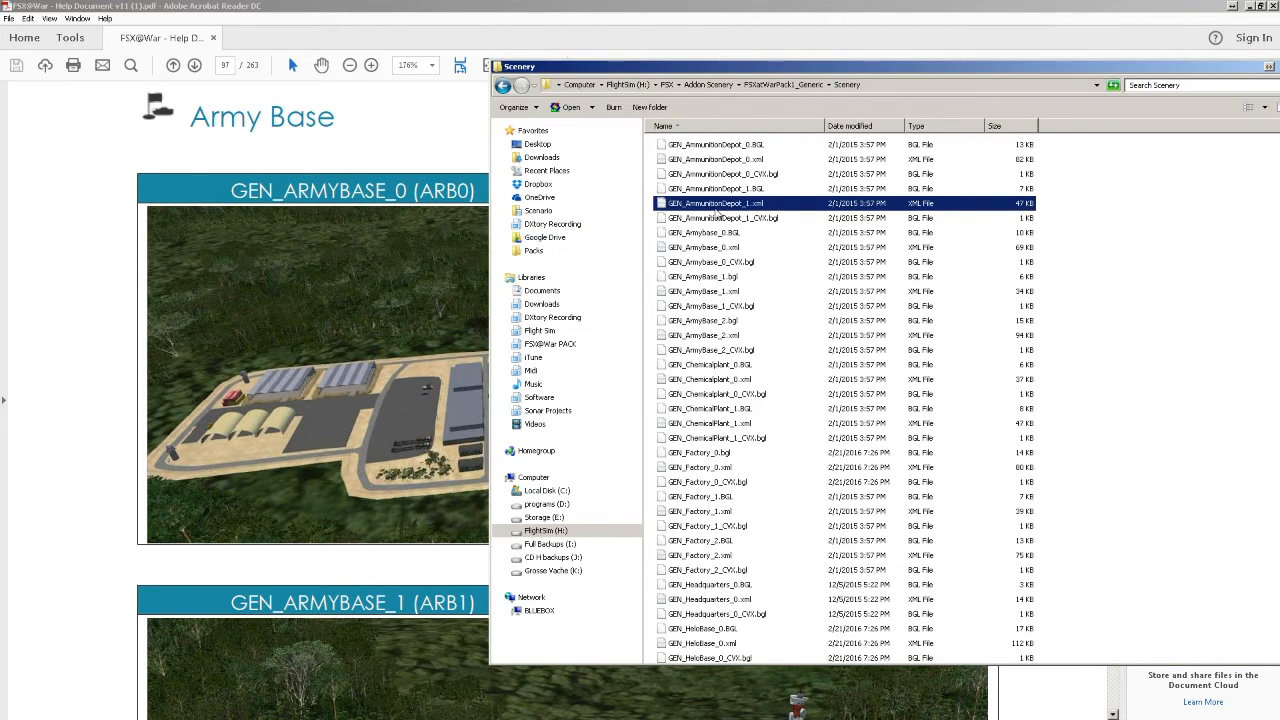
{"action": "key", "text": "Down"}
{"action": "key", "text": "Down"}
{"action": "key", "text": "Down"}
{"action": "key", "text": "Up"}
{"action": "key", "text": "Up"}
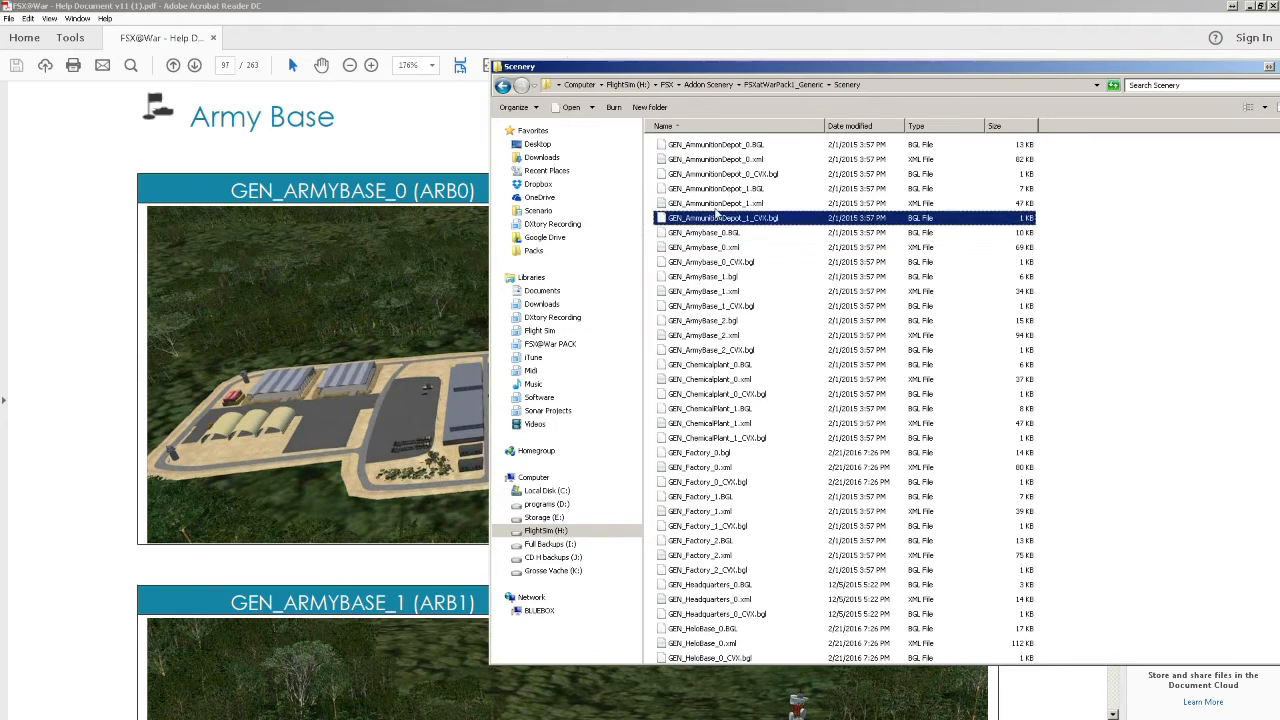
{"action": "key", "text": "Down"}
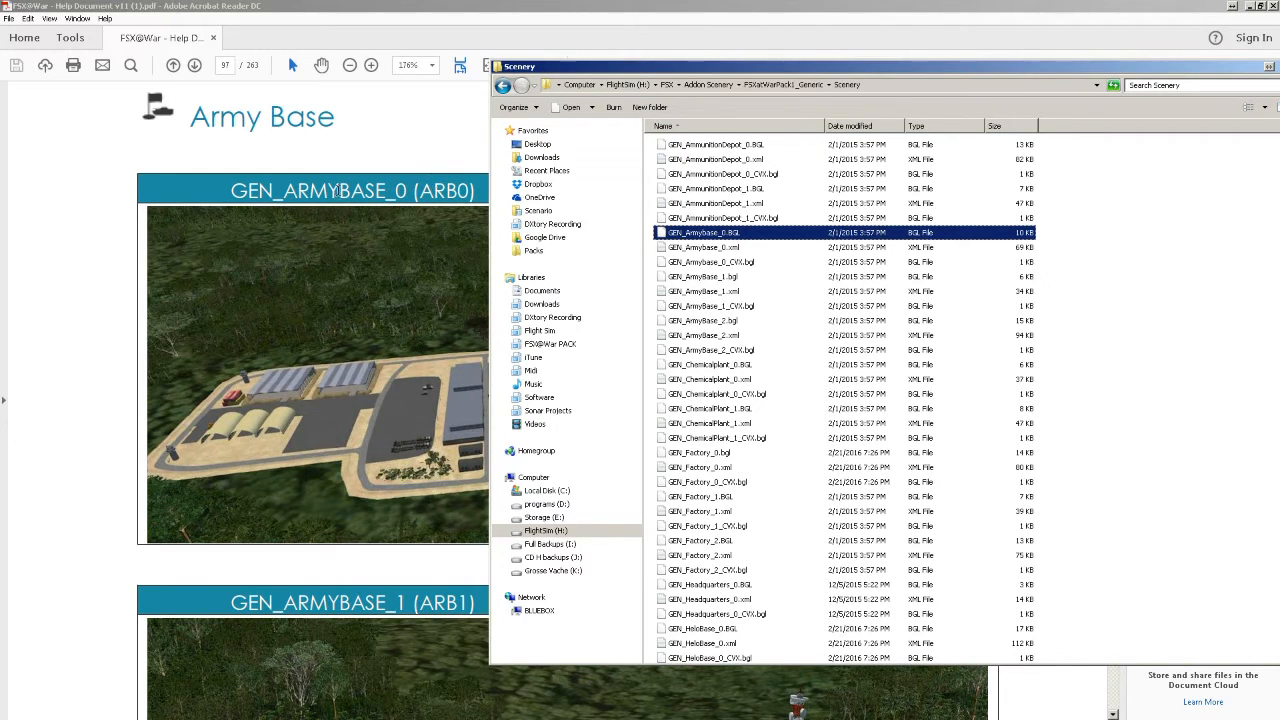
Compare the selected scenery file's name with the GEN_ARMYBASE_0 (ARB0) title in the PDF help document.
{"action": "left_click", "coordinate": [233, 190]}
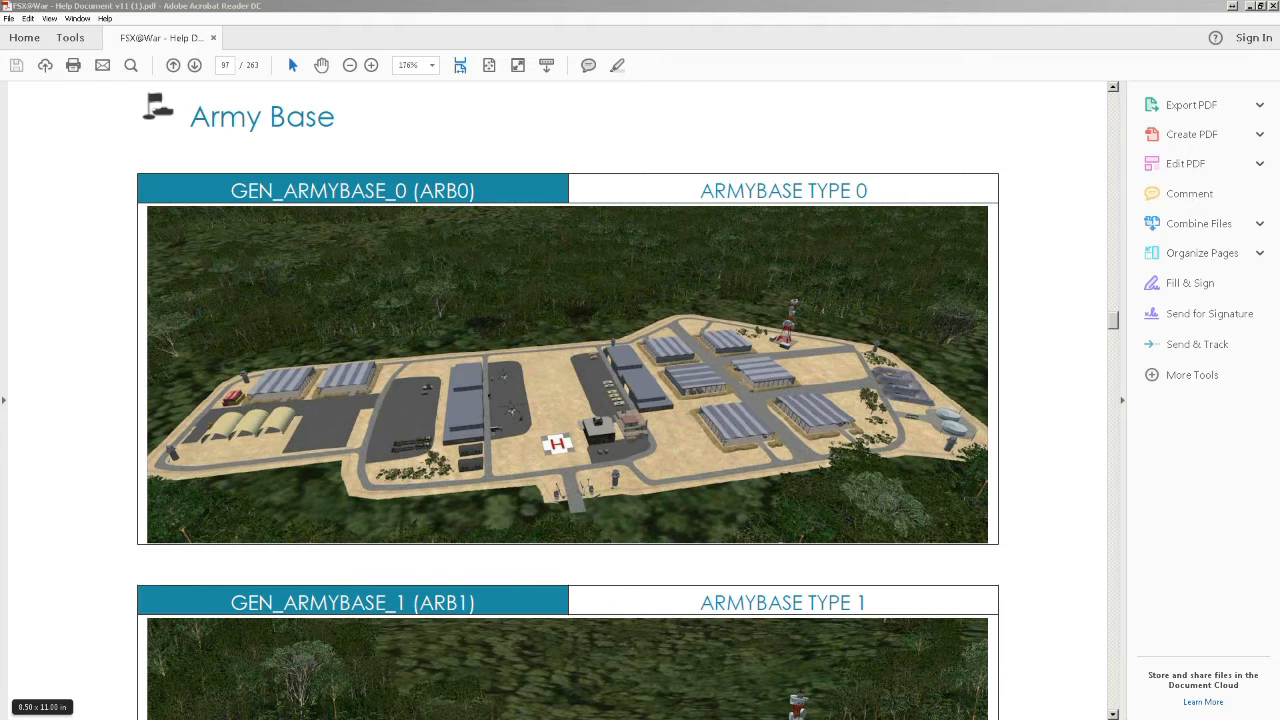
{"action": "key", "text": "alt+Tab"}
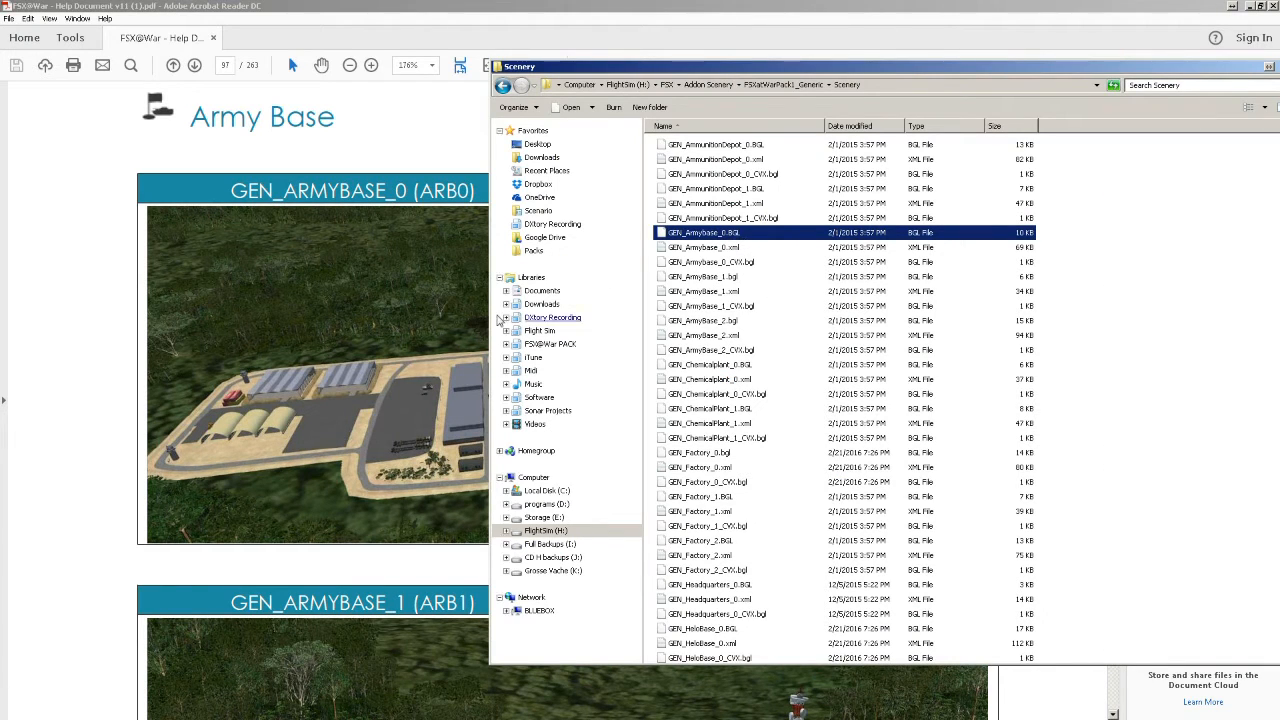
{"action": "left_click", "coordinate": [426, 315]}
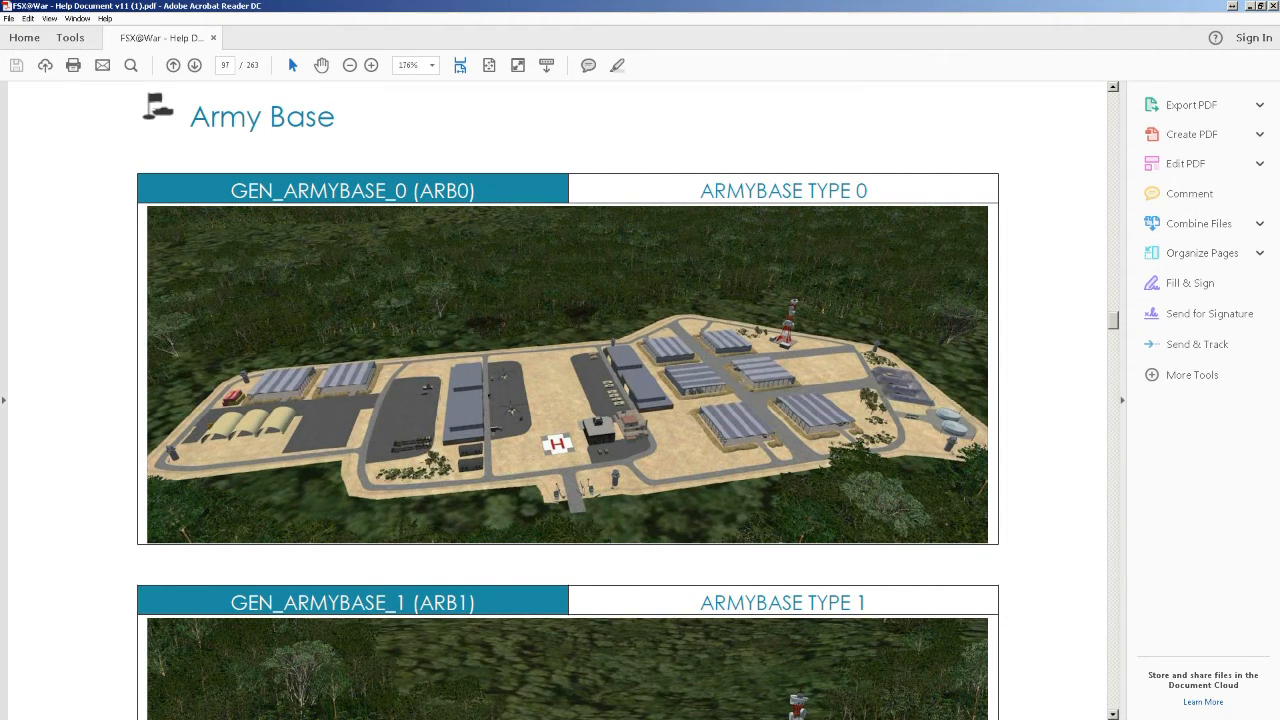
Switch to FSX@War and open the Generic Platforms of FSX@War Pack 1 in the Tactical Reference Editor.
{"action": "key", "text": "alt+Tab"}
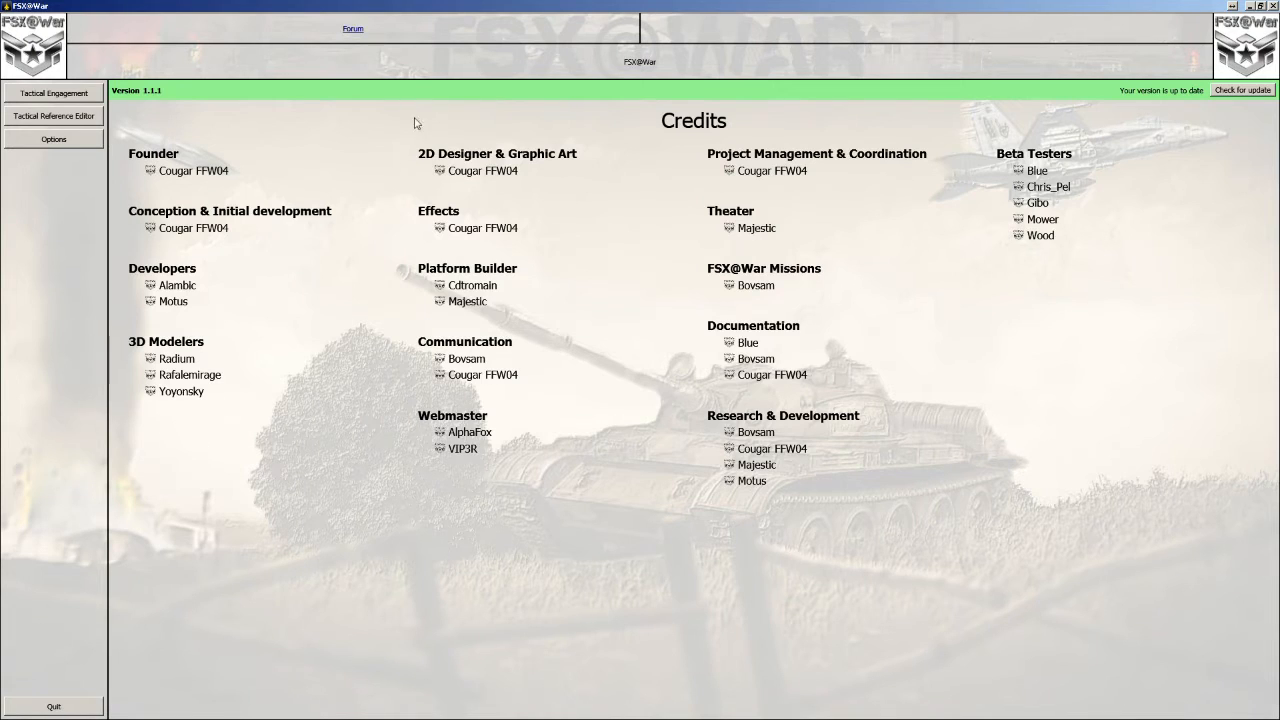
{"action": "left_click", "coordinate": [66, 120]}
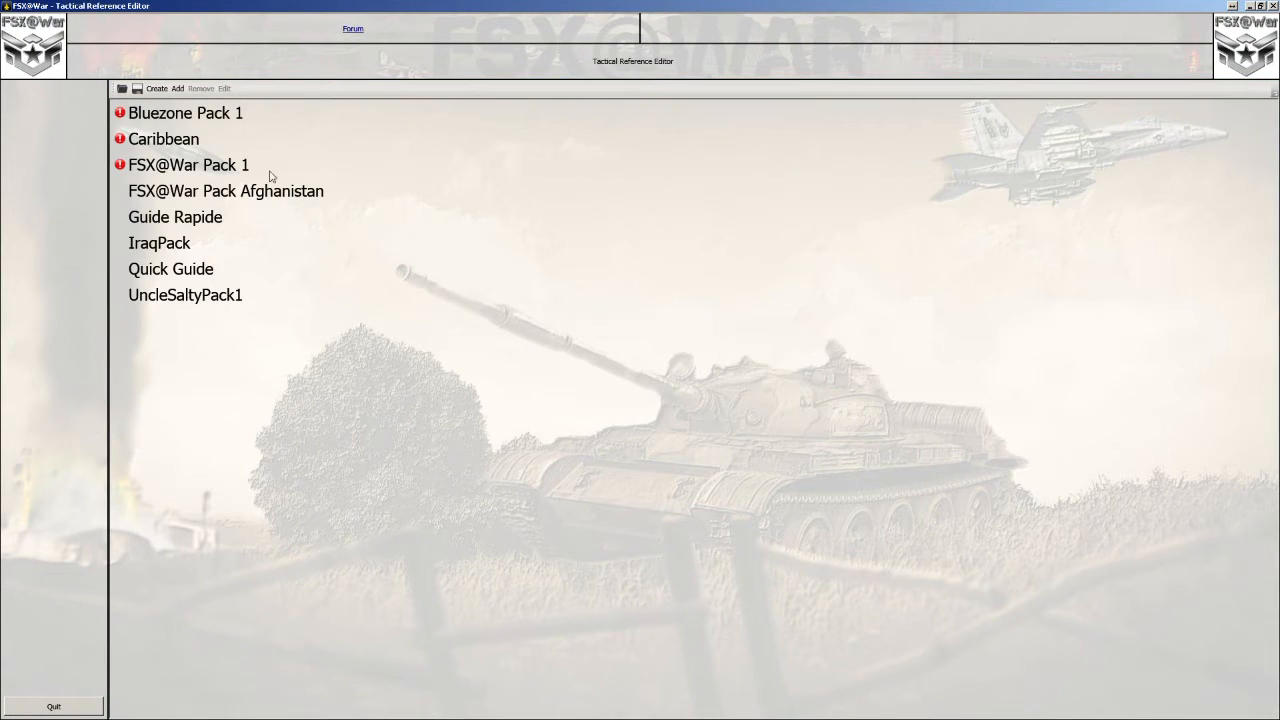
{"action": "double_click", "coordinate": [190, 166]}
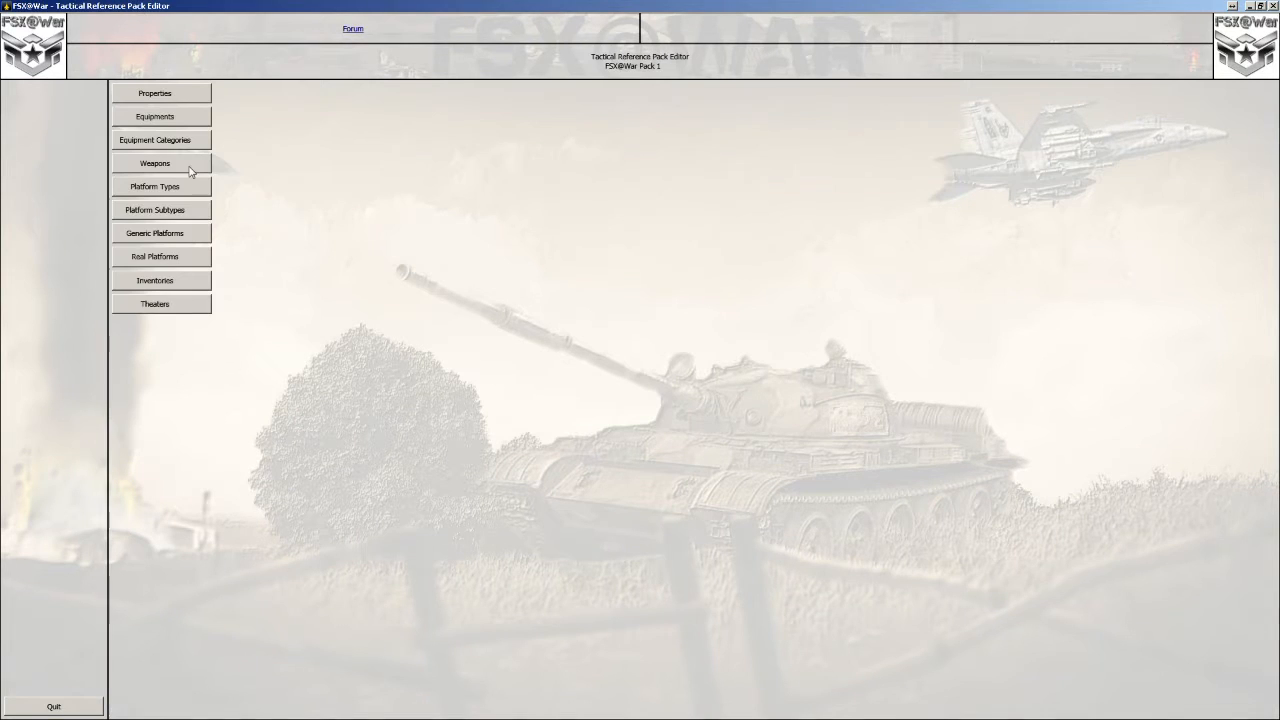
{"action": "left_click", "coordinate": [156, 236]}
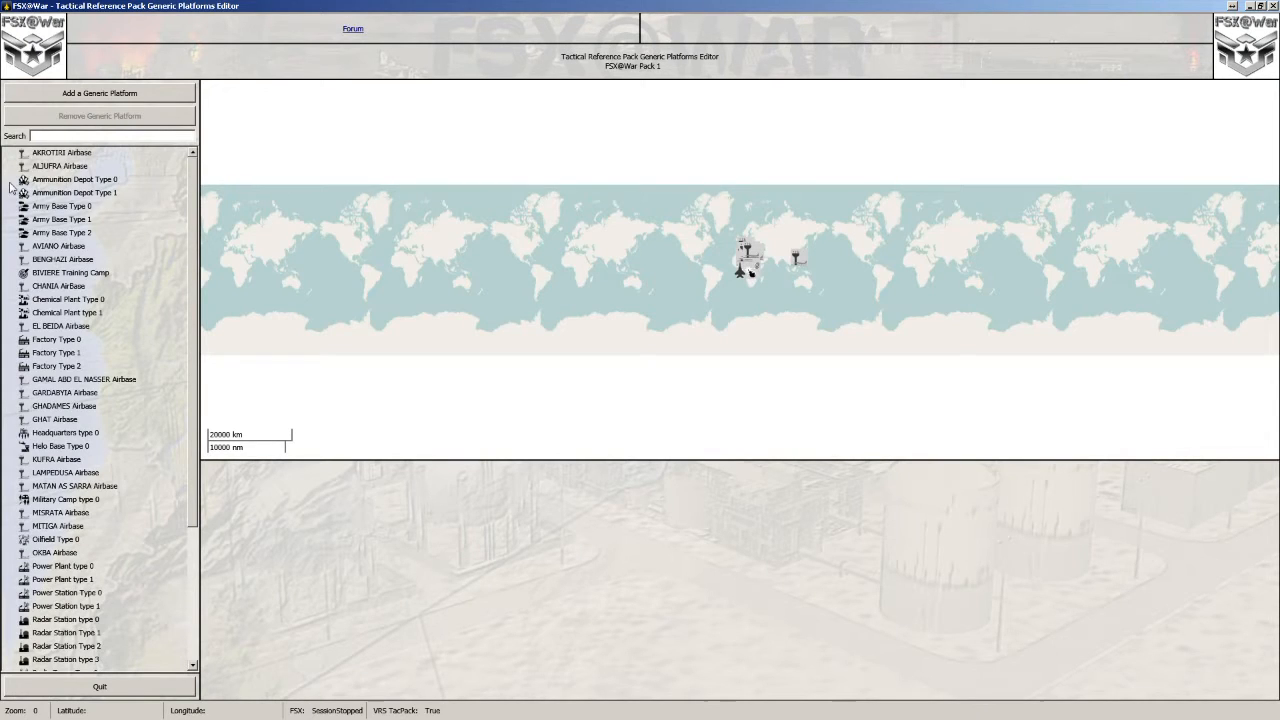
Open the equipment list of the Army Base Type 0 platform and inspect the algeco01 and algeco02 entries.
{"action": "left_click", "coordinate": [55, 210]}
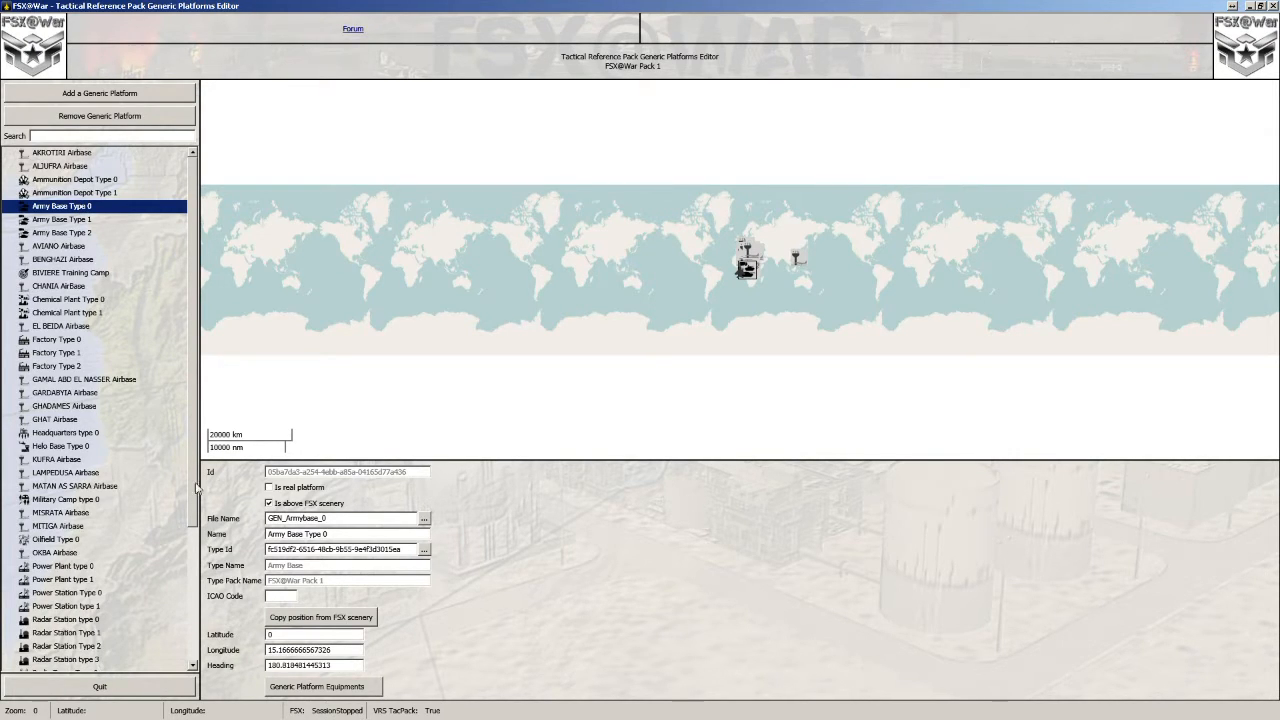
{"action": "left_click", "coordinate": [320, 689]}
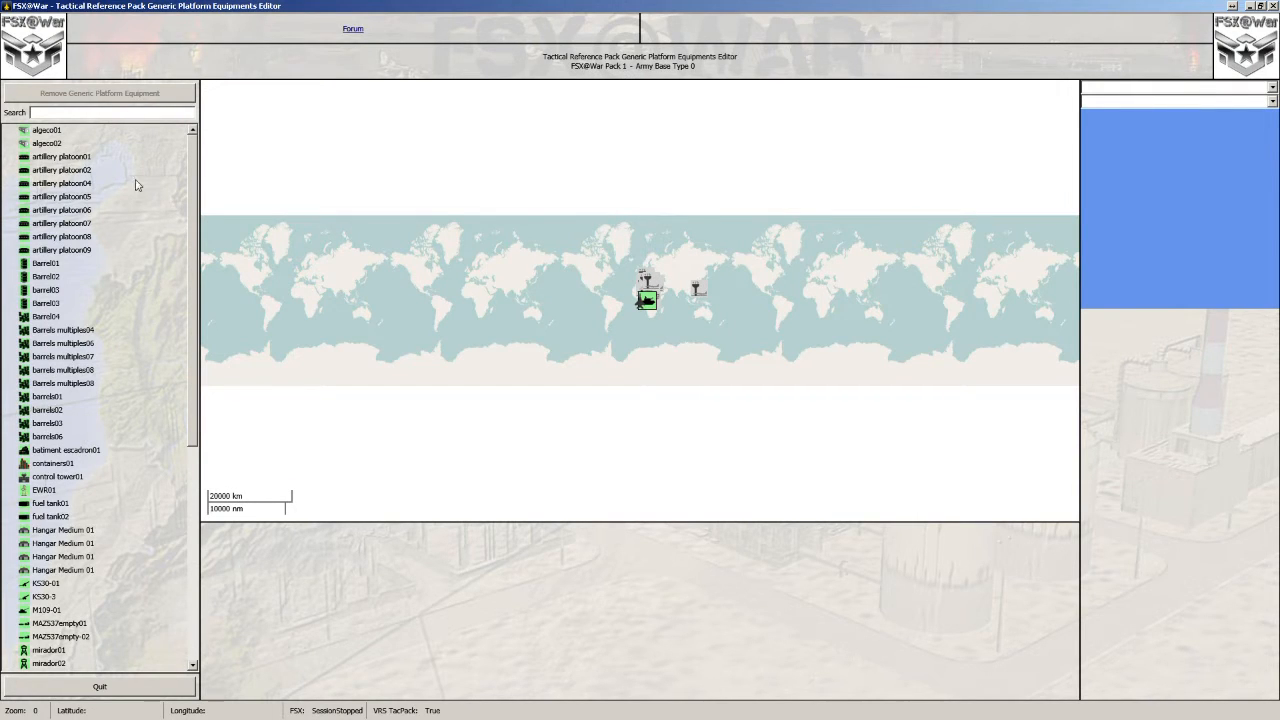
{"action": "left_click", "coordinate": [55, 132]}
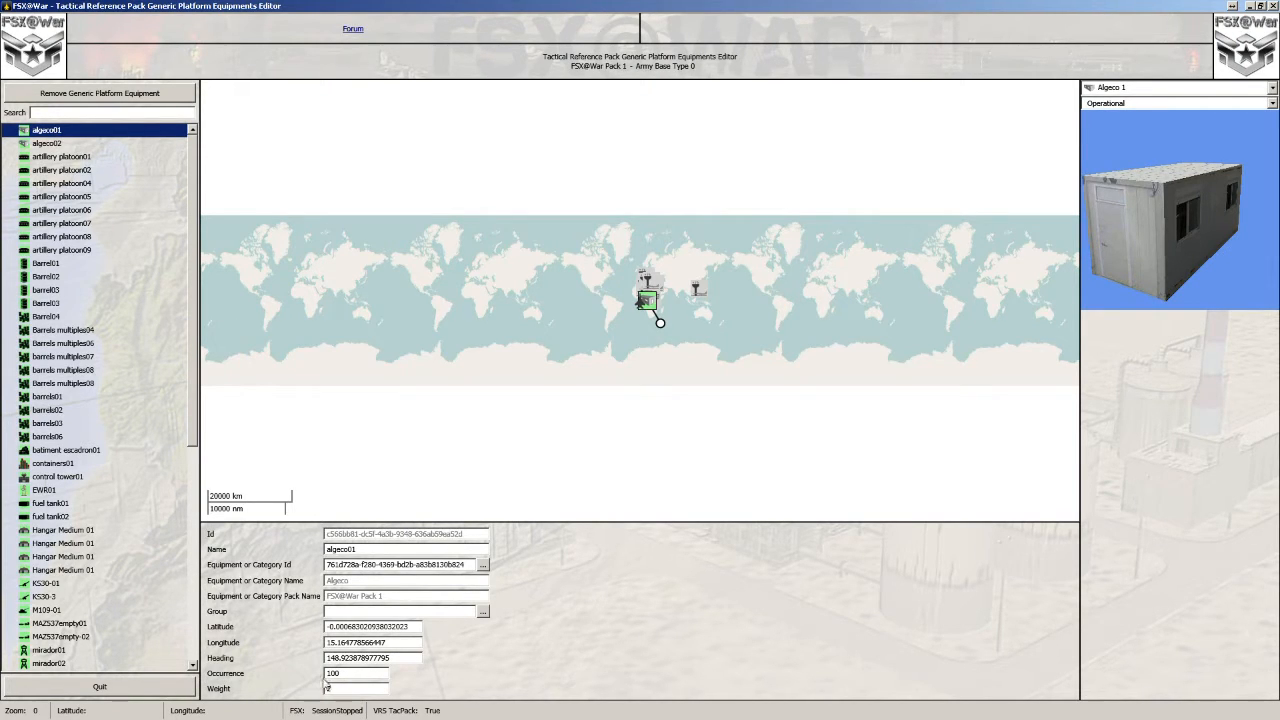
{"action": "left_click", "coordinate": [42, 145]}
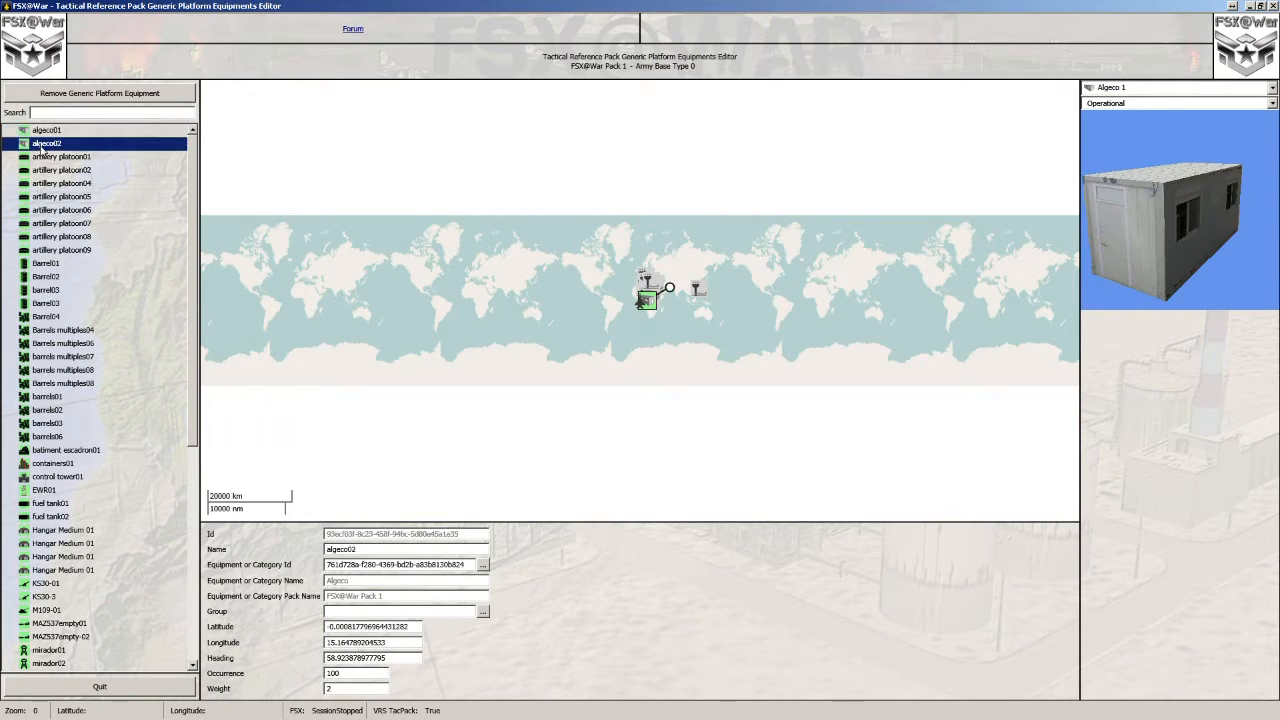
{"action": "key", "text": "Up"}
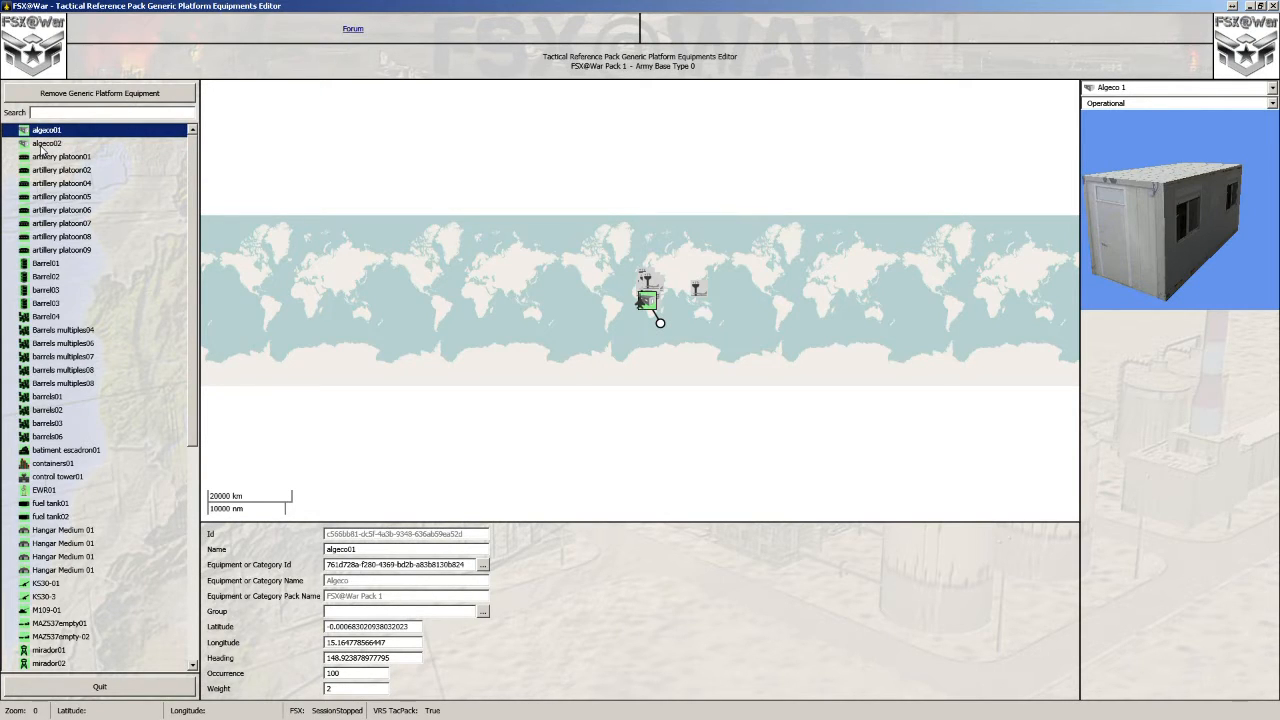
{"action": "key", "text": "Down"}
Examine the properties and previews of the artillery platoon entries, from artillery platoon01 through artillery platoon07, finishing on artillery platoon06.
{"action": "key", "text": "Down"}
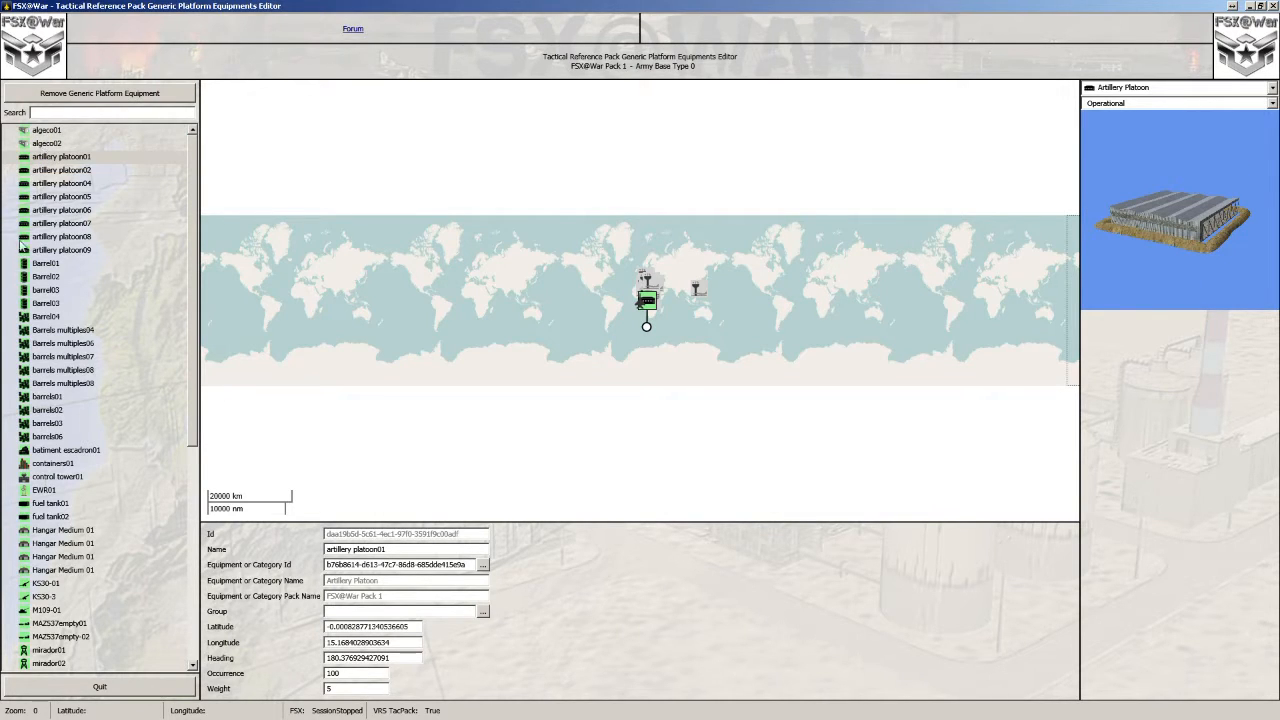
{"action": "left_click", "coordinate": [70, 171]}
{"action": "left_click", "coordinate": [64, 186]}
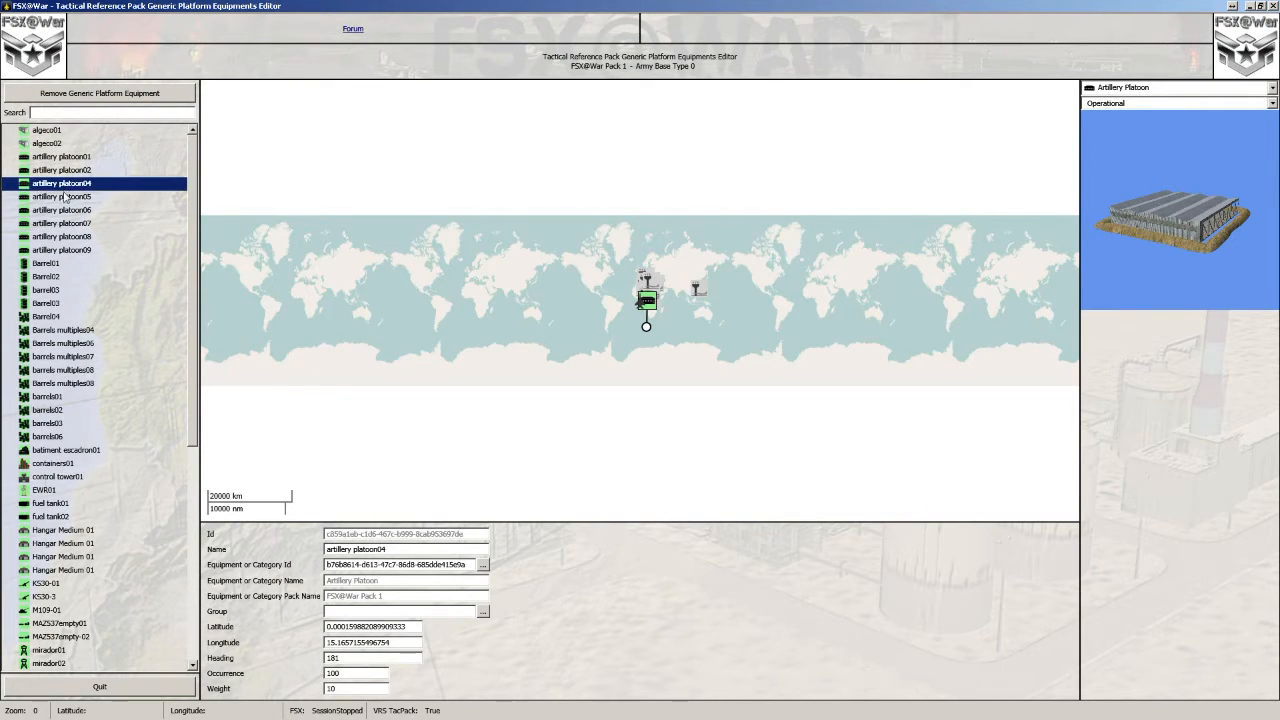
{"action": "left_click", "coordinate": [66, 197]}
{"action": "left_click", "coordinate": [63, 224]}
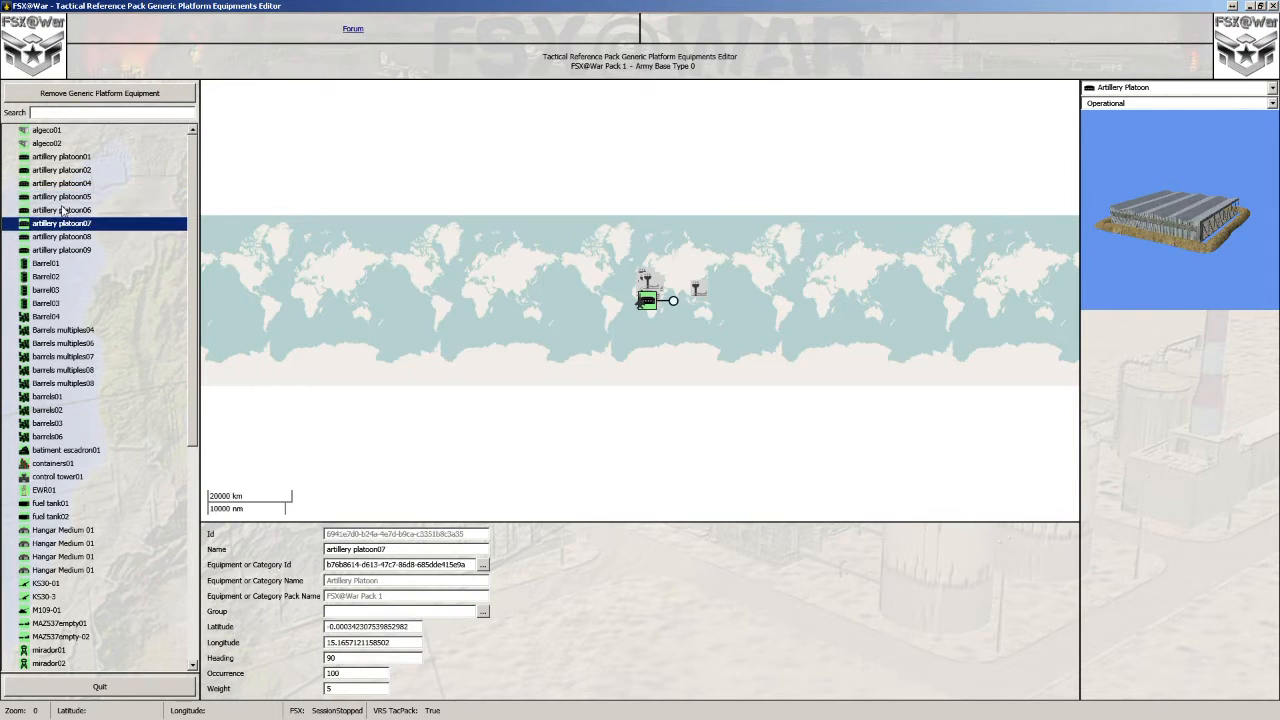
{"action": "left_click", "coordinate": [63, 211]}
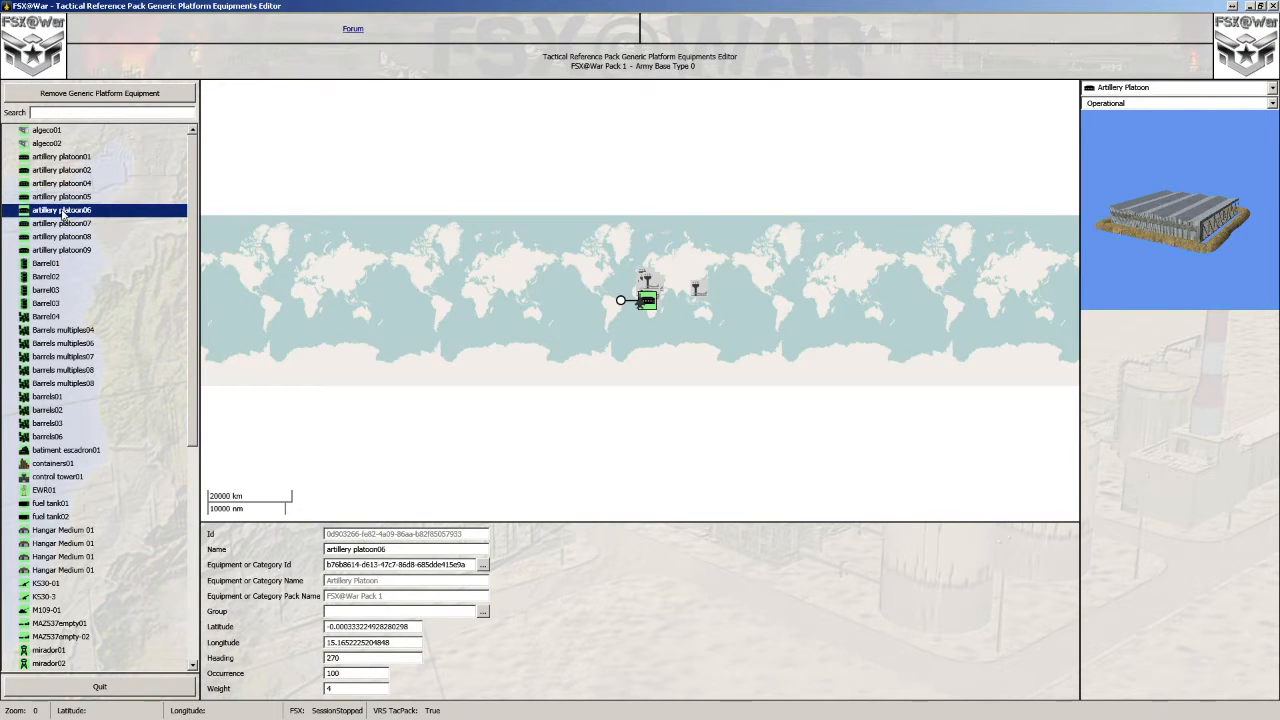
Inspect the occurrence and weight of the artillery platoon05 entry, and return to the Tactical Reference Editor's pack list.
{"action": "left_click", "coordinate": [63, 197]}
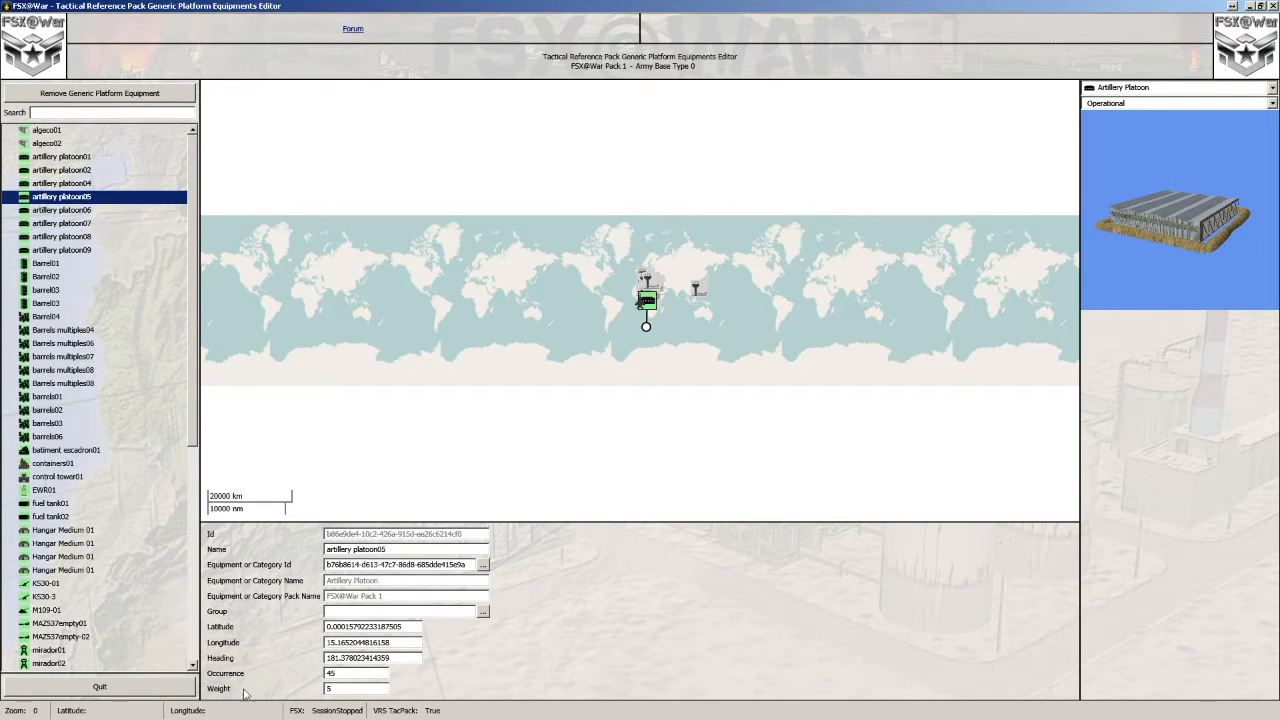
{"action": "left_click", "coordinate": [345, 677]}
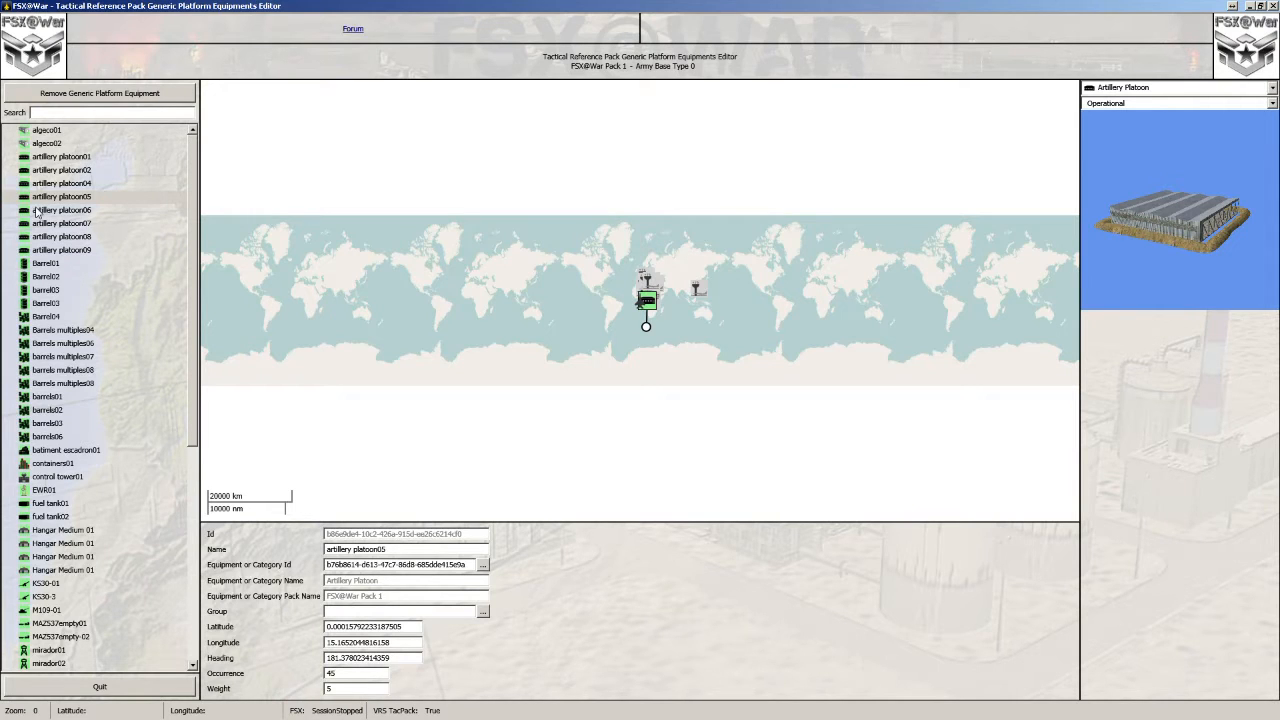
{"action": "left_click", "coordinate": [112, 687]}
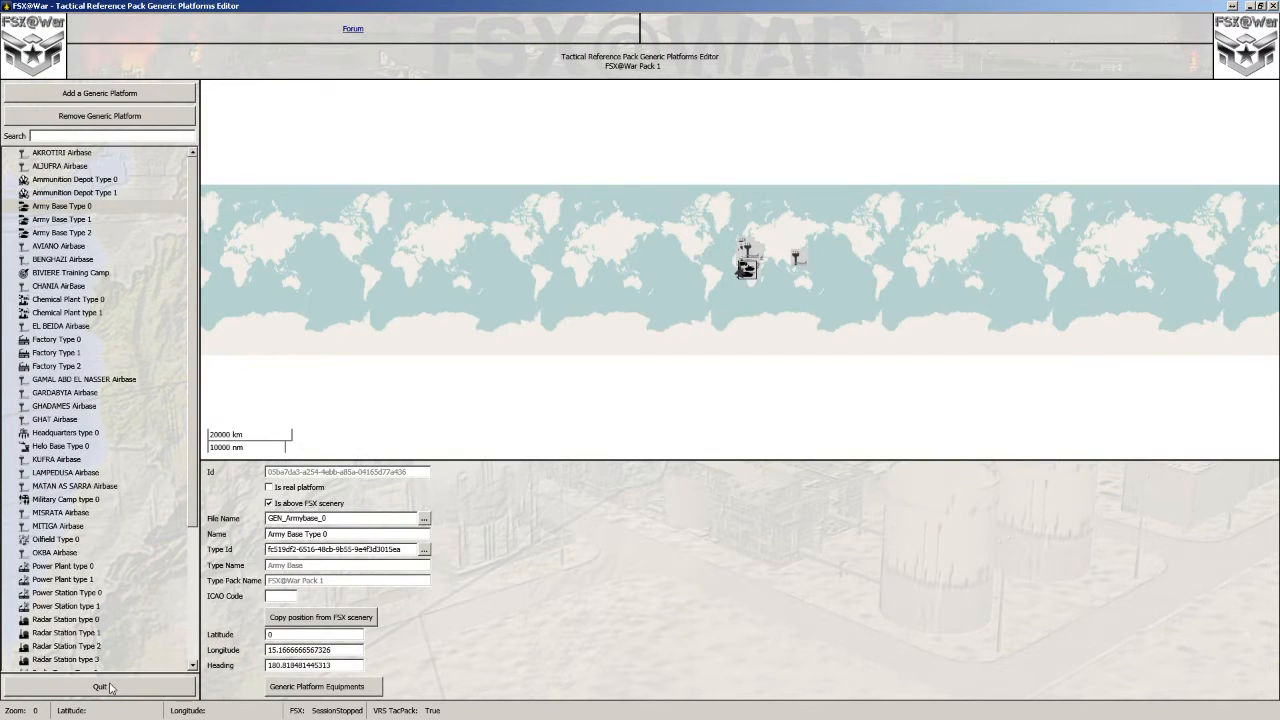
{"action": "left_click", "coordinate": [112, 687]}
{"action": "left_click", "coordinate": [68, 707]}
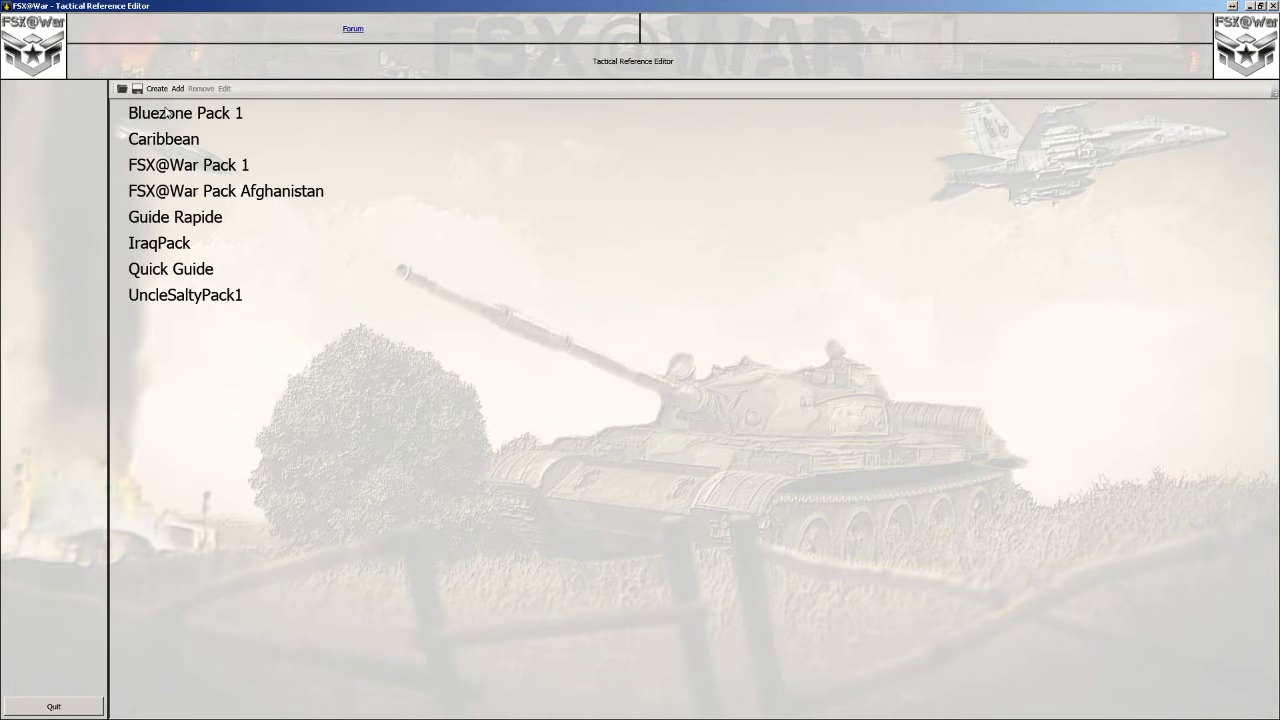
View the editing categories of the Caribbean pack and leave the Tactical Reference Editor.
{"action": "double_click", "coordinate": [164, 146]}
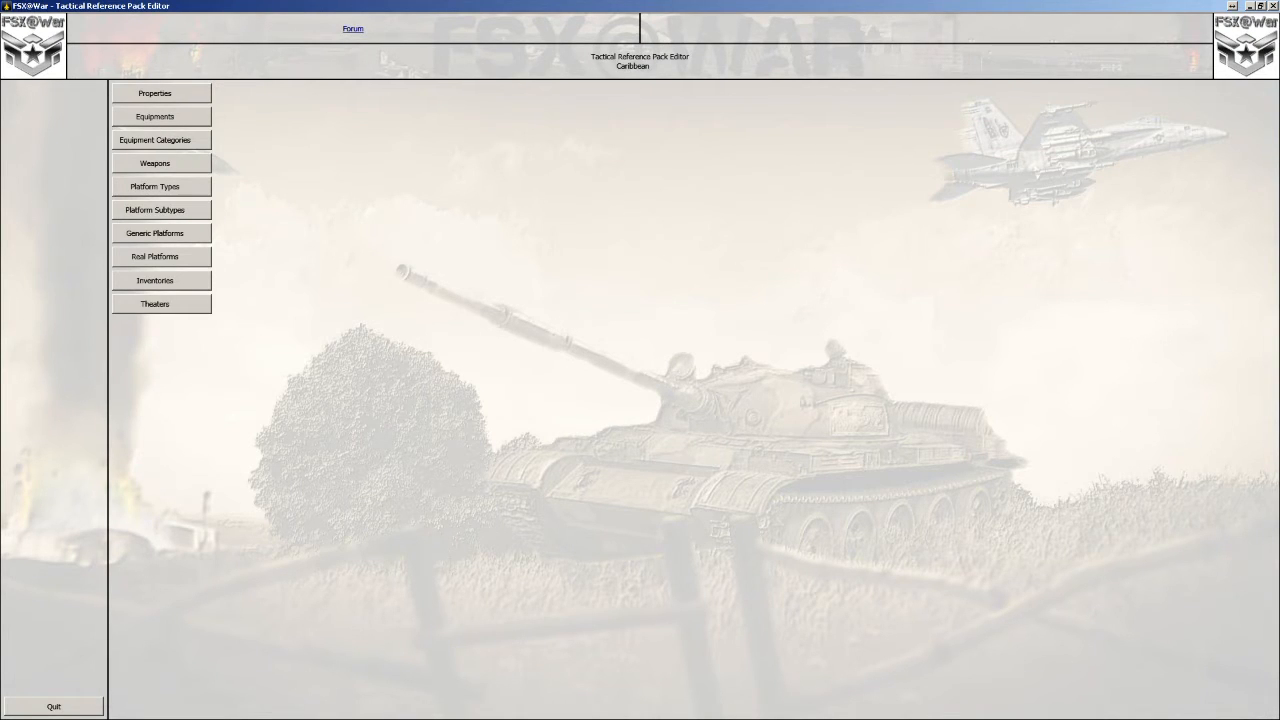
{"action": "left_click", "coordinate": [41, 710]}
{"action": "left_click", "coordinate": [41, 710]}
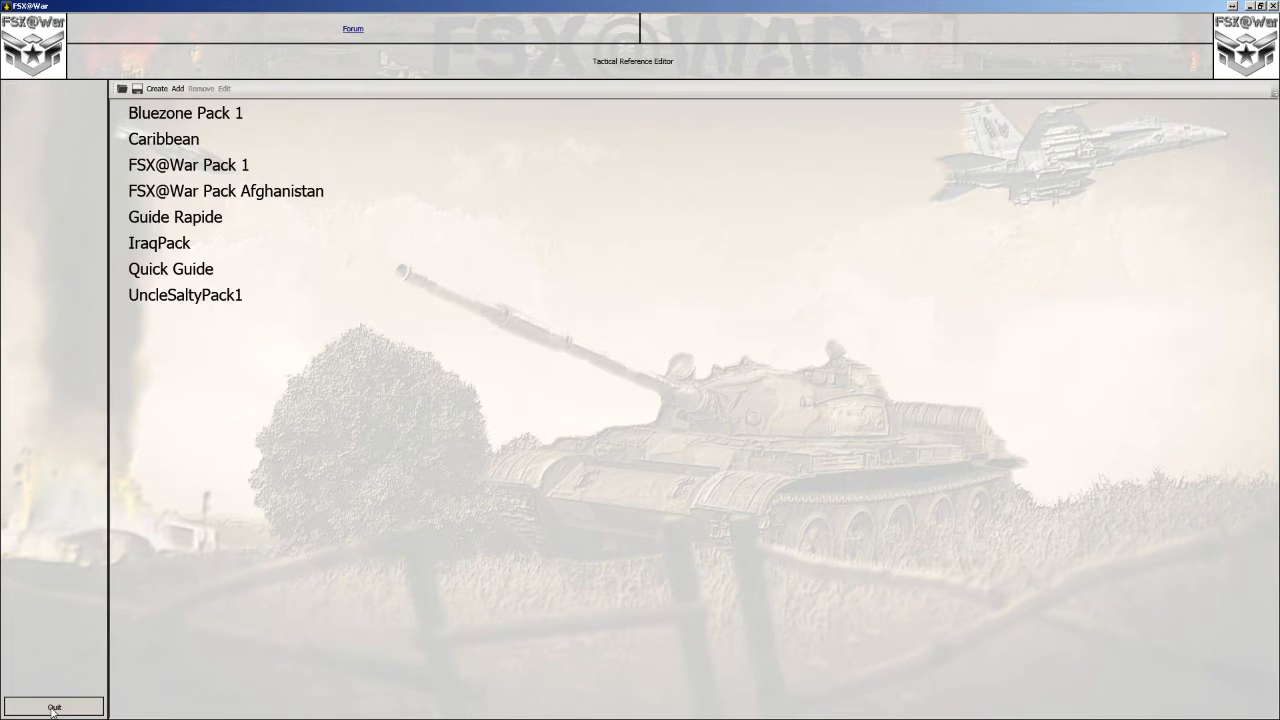
View the theaters offered for a new campaign in Tactical Engagement, highlight El Momento de Cuba (Caribbean), and cancel the campaign creation.
{"action": "left_click", "coordinate": [60, 95]}
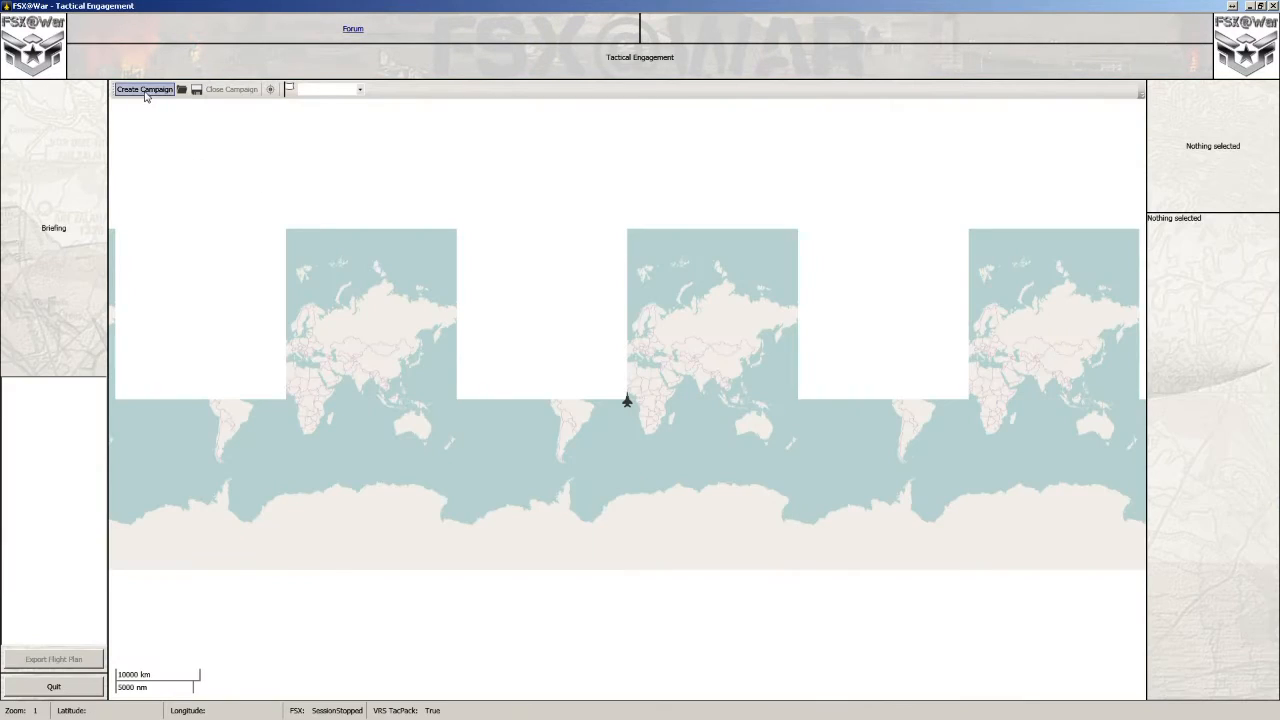
{"action": "left_click", "coordinate": [145, 90]}
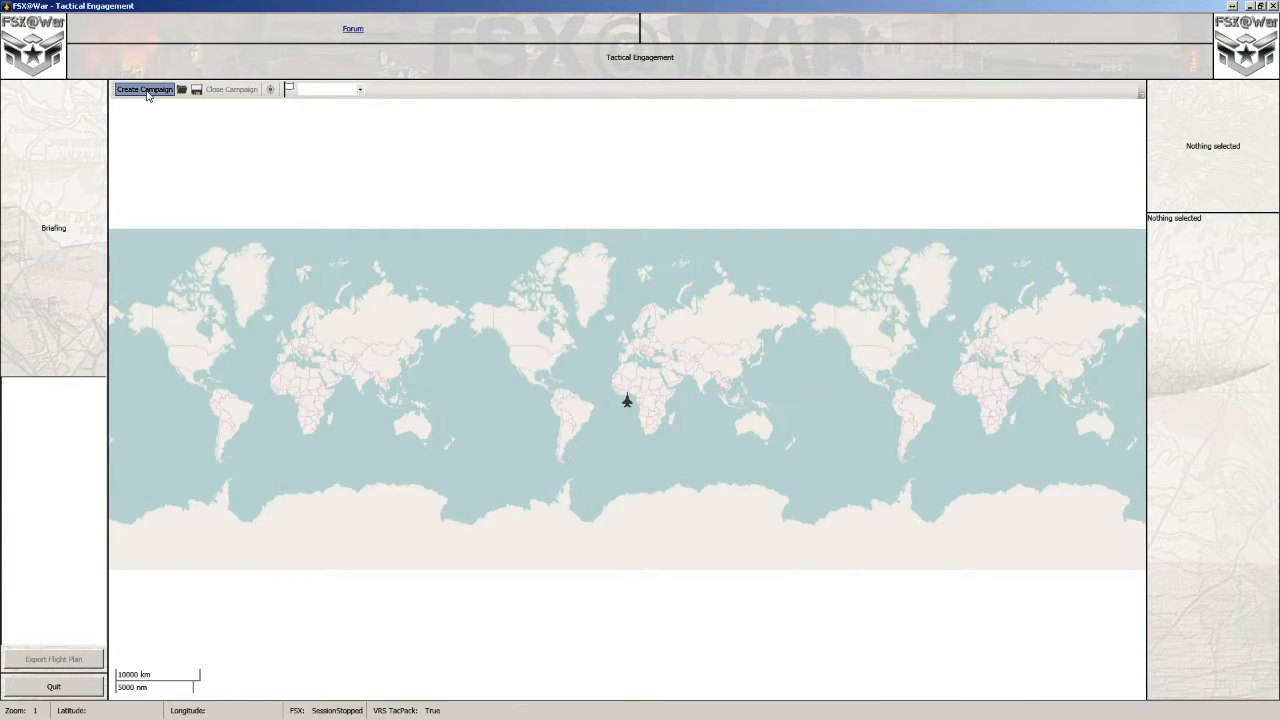
{"action": "left_click", "coordinate": [490, 344]}
{"action": "left_click", "coordinate": [718, 445]}
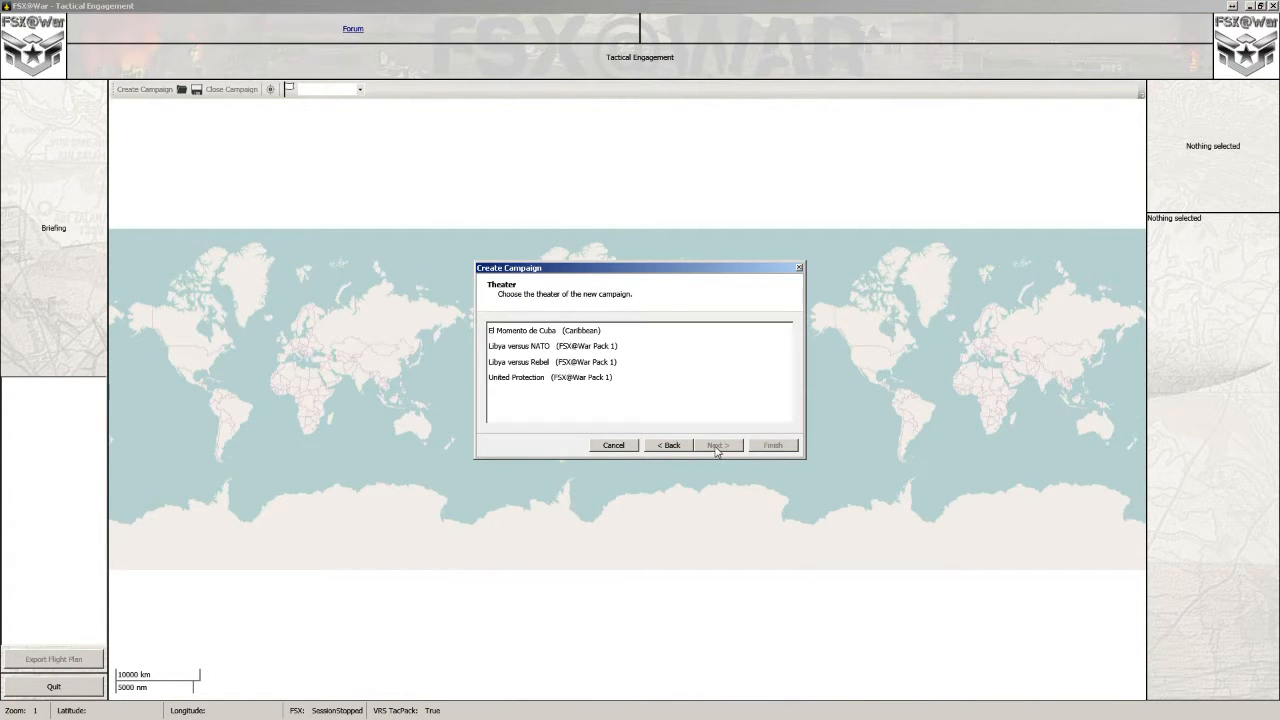
{"action": "left_click", "coordinate": [539, 332]}
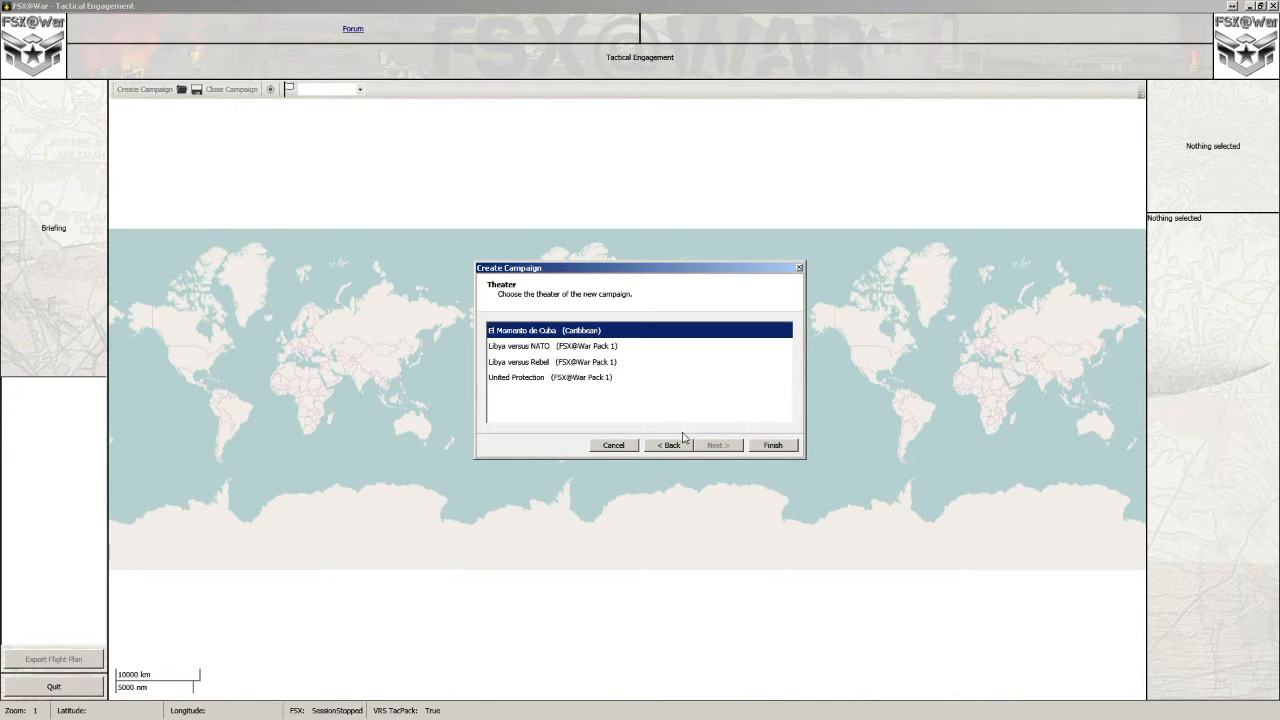
{"action": "left_click", "coordinate": [613, 446]}
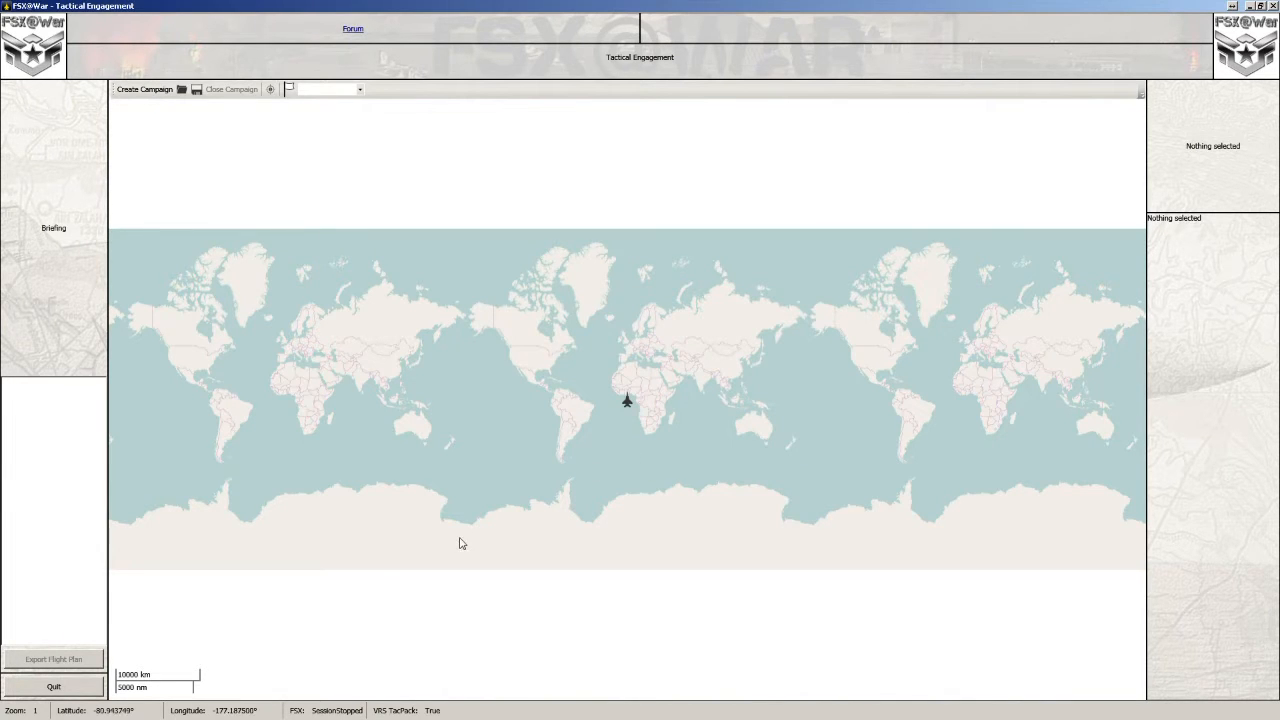
Leave Tactical Engagement and close FSX@War.
{"action": "left_click", "coordinate": [54, 687]}
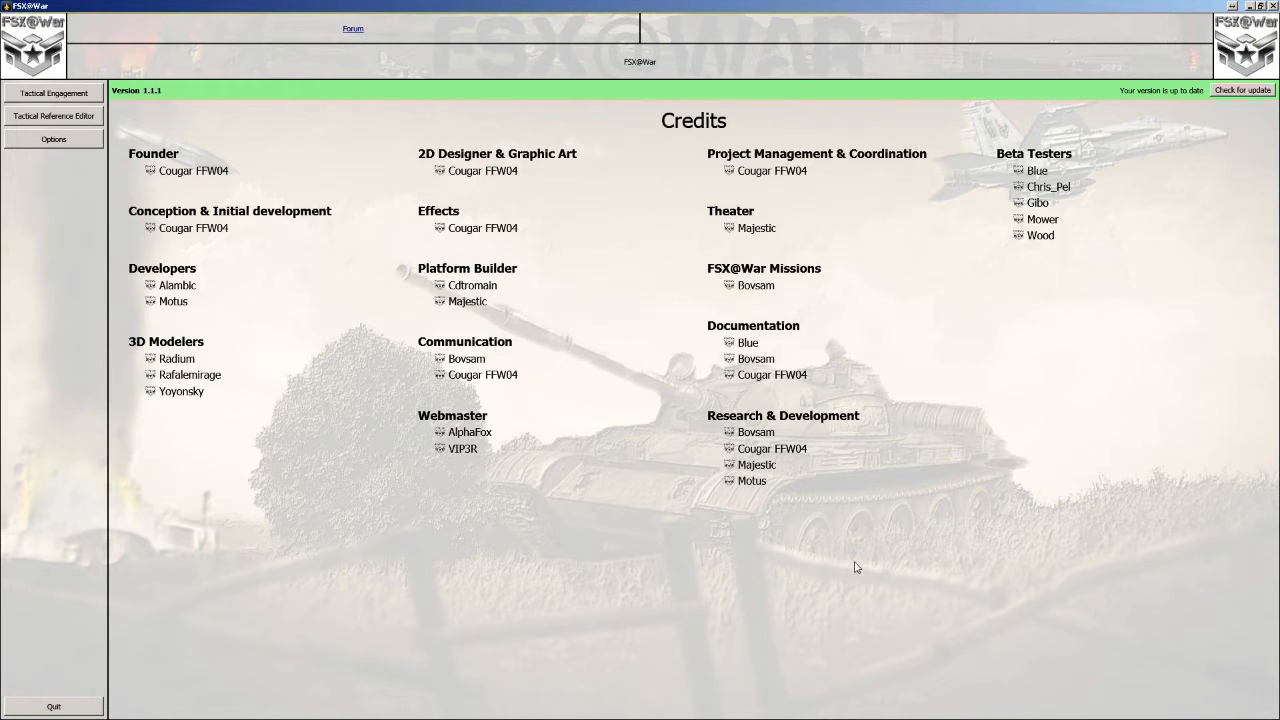
{"action": "left_click", "coordinate": [53, 706]}
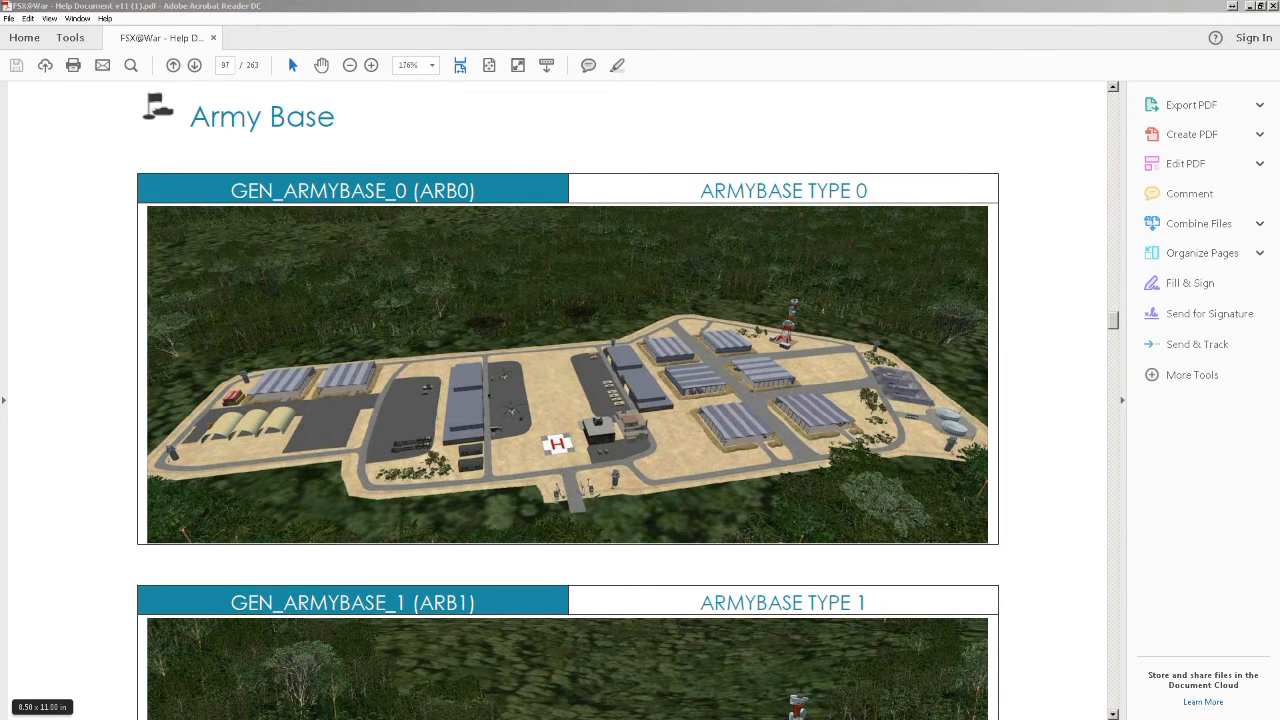
Switch to Windows Explorer, view the BlueZonePack1 scenery folder inside Addon Scenery, and return to the Addon Scenery folder.
{"action": "key", "text": "alt+Tab"}
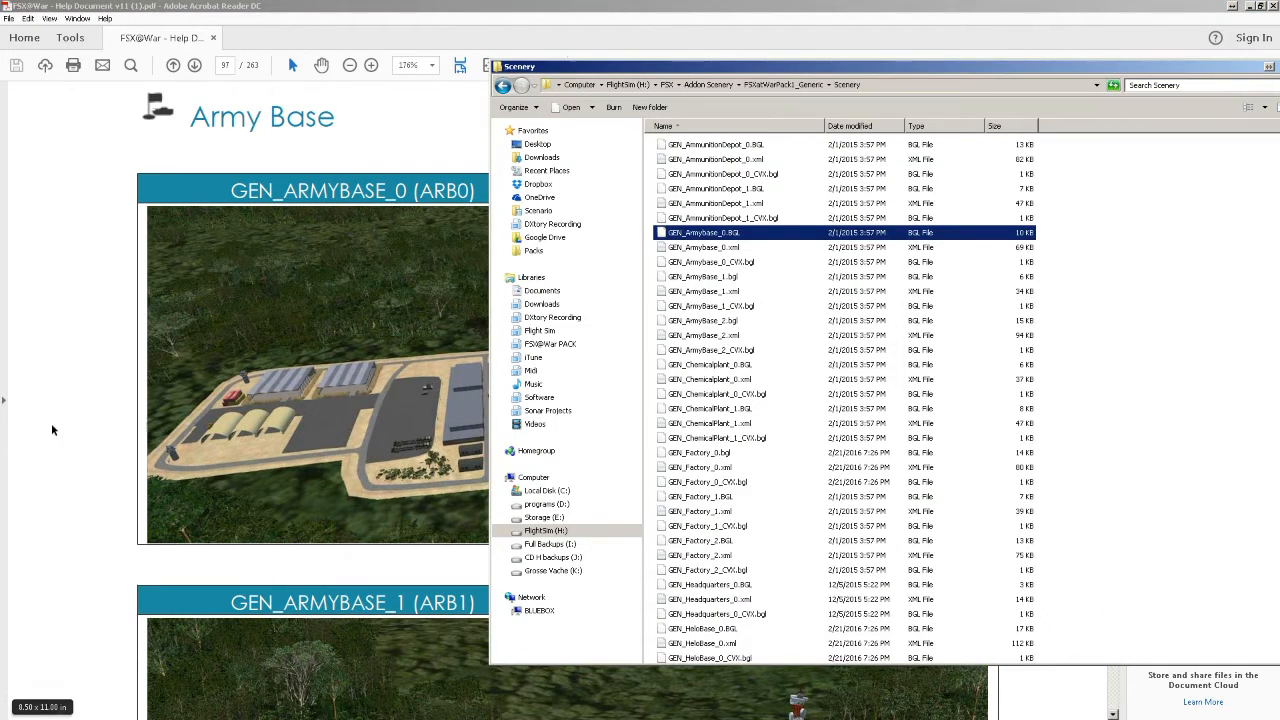
{"action": "left_click", "coordinate": [707, 84]}
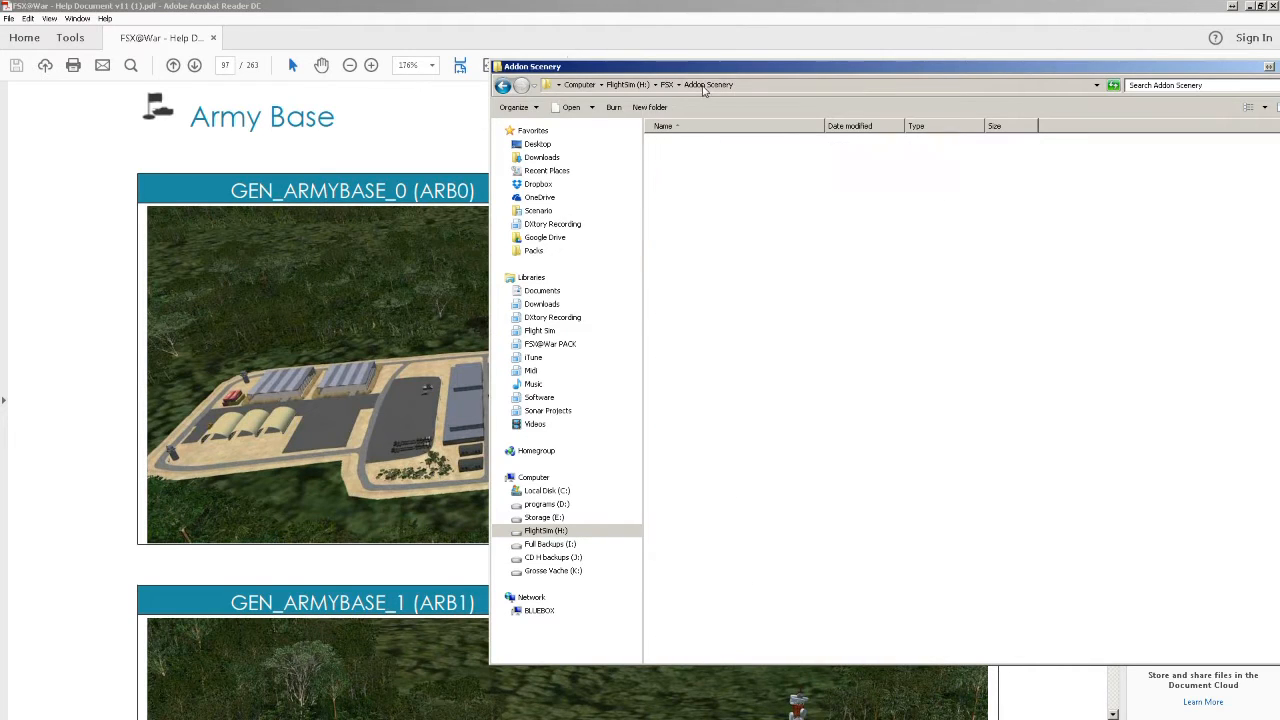
{"action": "left_click", "coordinate": [692, 145]}
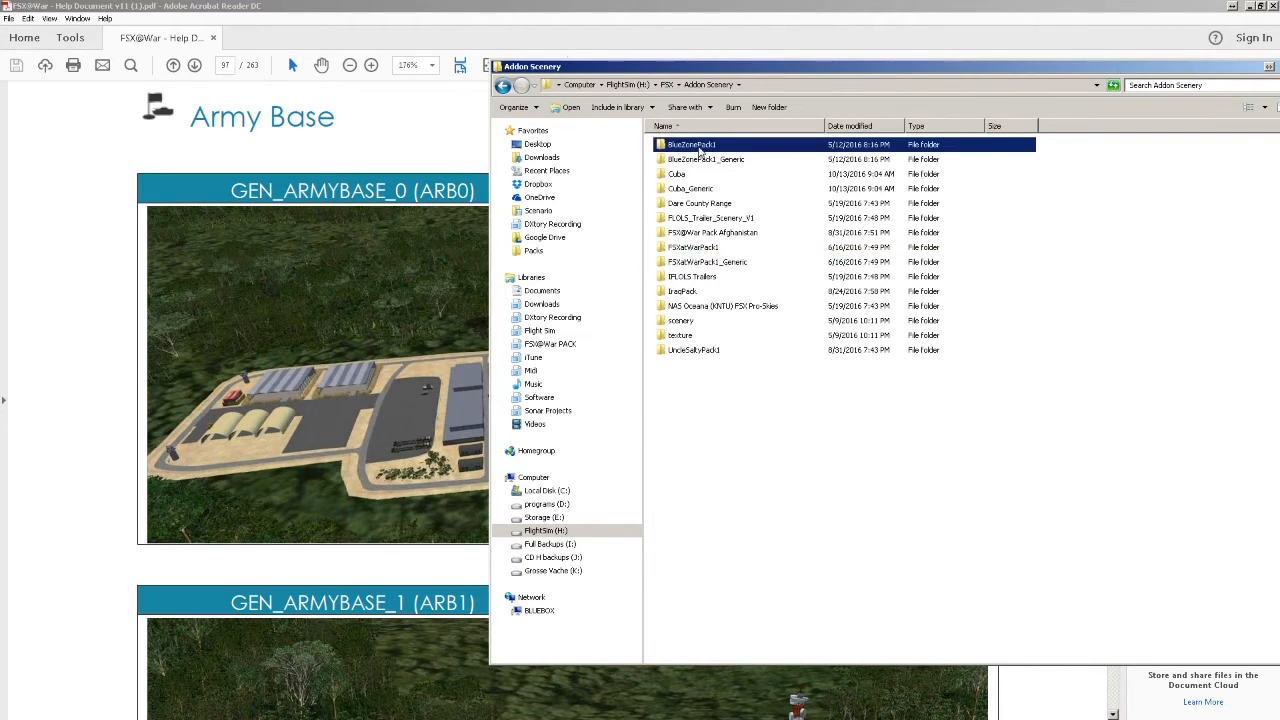
{"action": "double_click", "coordinate": [694, 147]}
{"action": "double_click", "coordinate": [681, 147]}
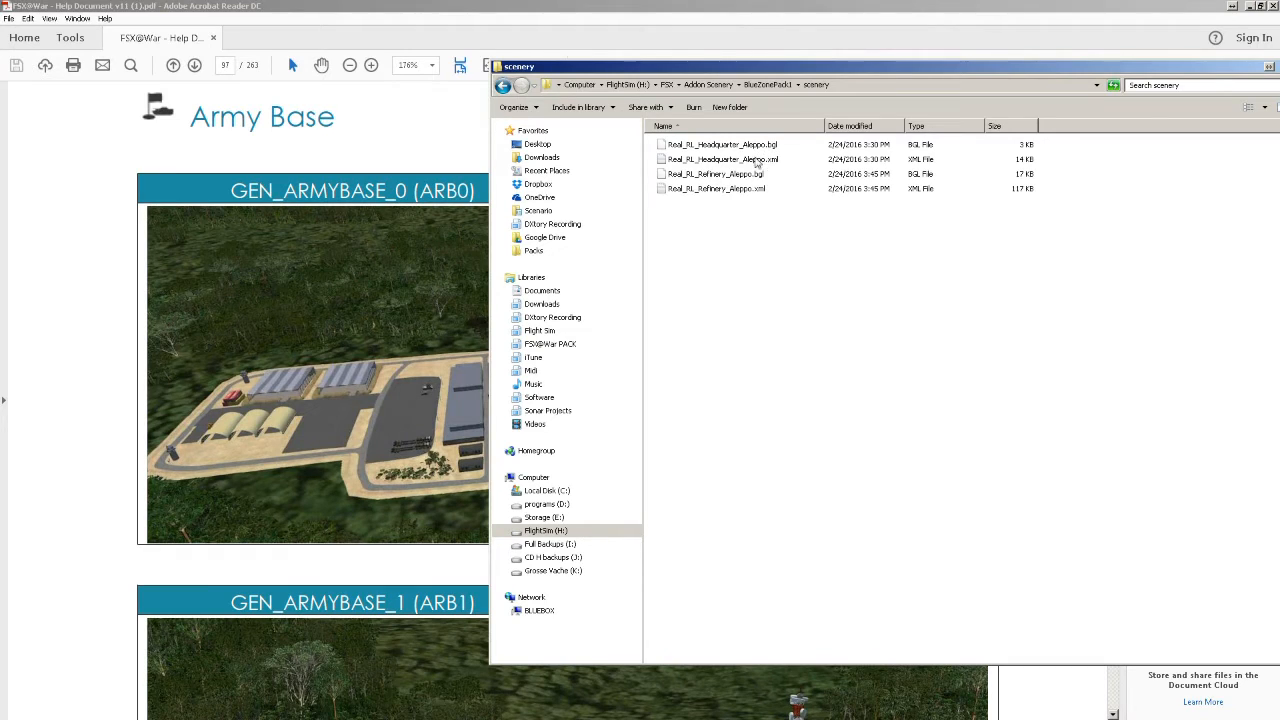
{"action": "left_click", "coordinate": [712, 86]}
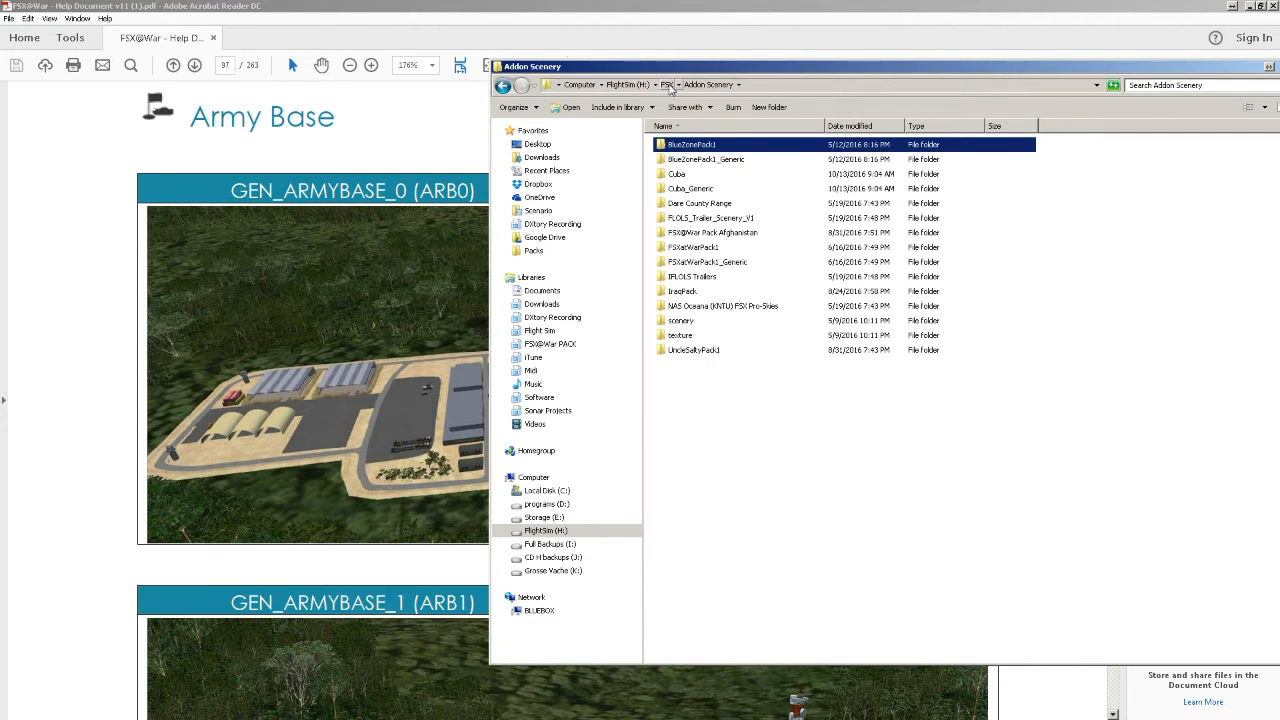
Switch to the PDF help document and open section 2.0, Creating a Real Platform from the FSX@War Generic Platforms, from its table of contents.
{"action": "left_click", "coordinate": [426, 158]}
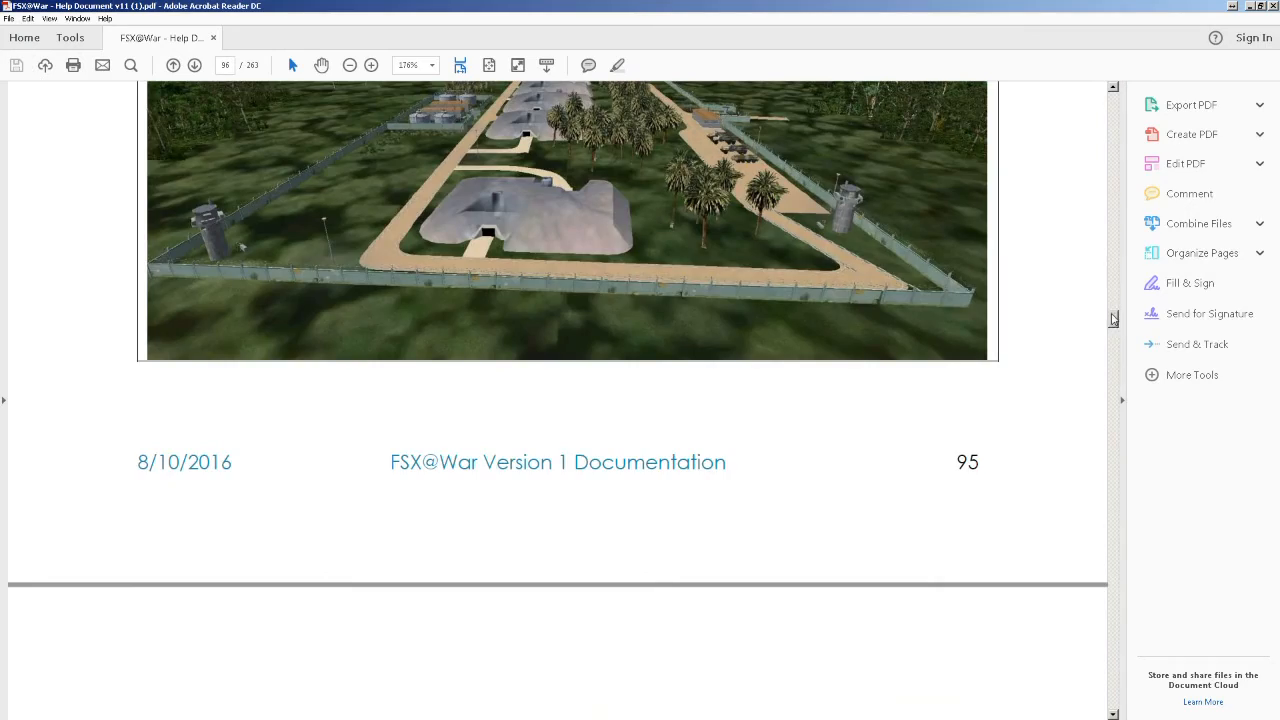
{"action": "left_click_drag", "start_coordinate": [1114, 320], "coordinate": [1114, 92]}
{"action": "scroll", "coordinate": [858, 403], "scroll_direction": "down", "scroll_amount": 5}
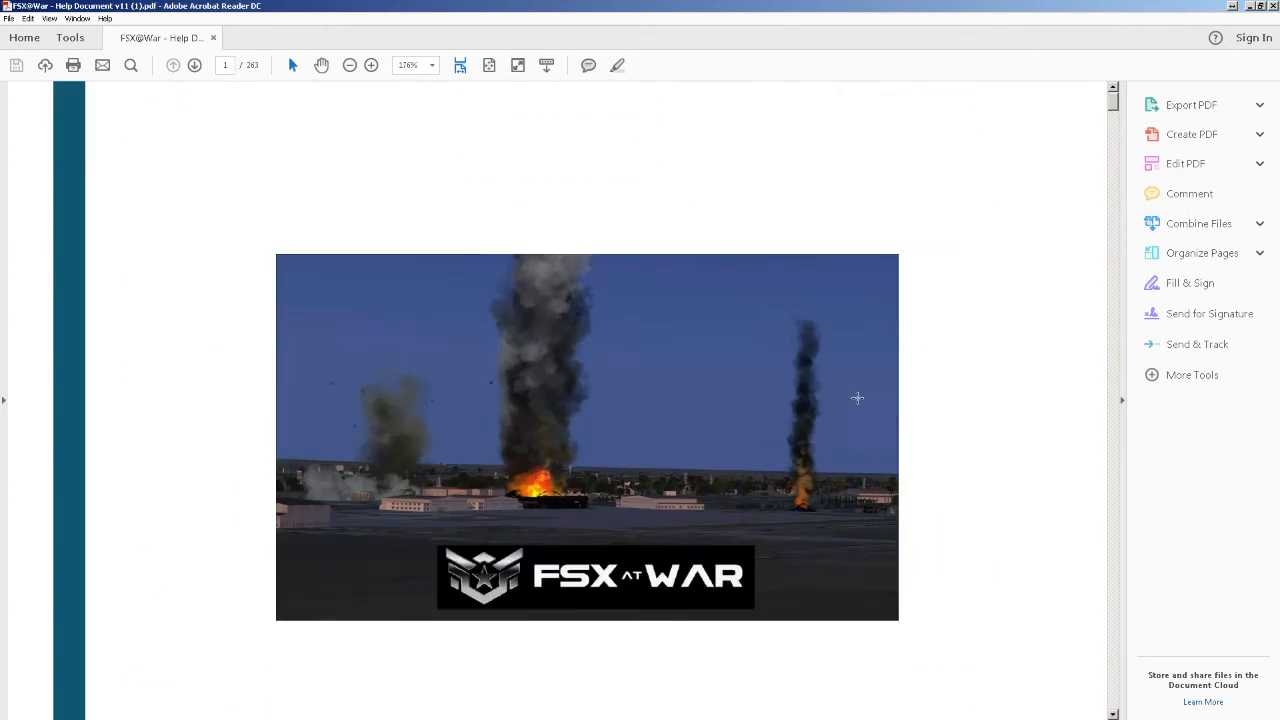
{"action": "scroll", "coordinate": [858, 403], "scroll_direction": "down", "scroll_amount": 10}
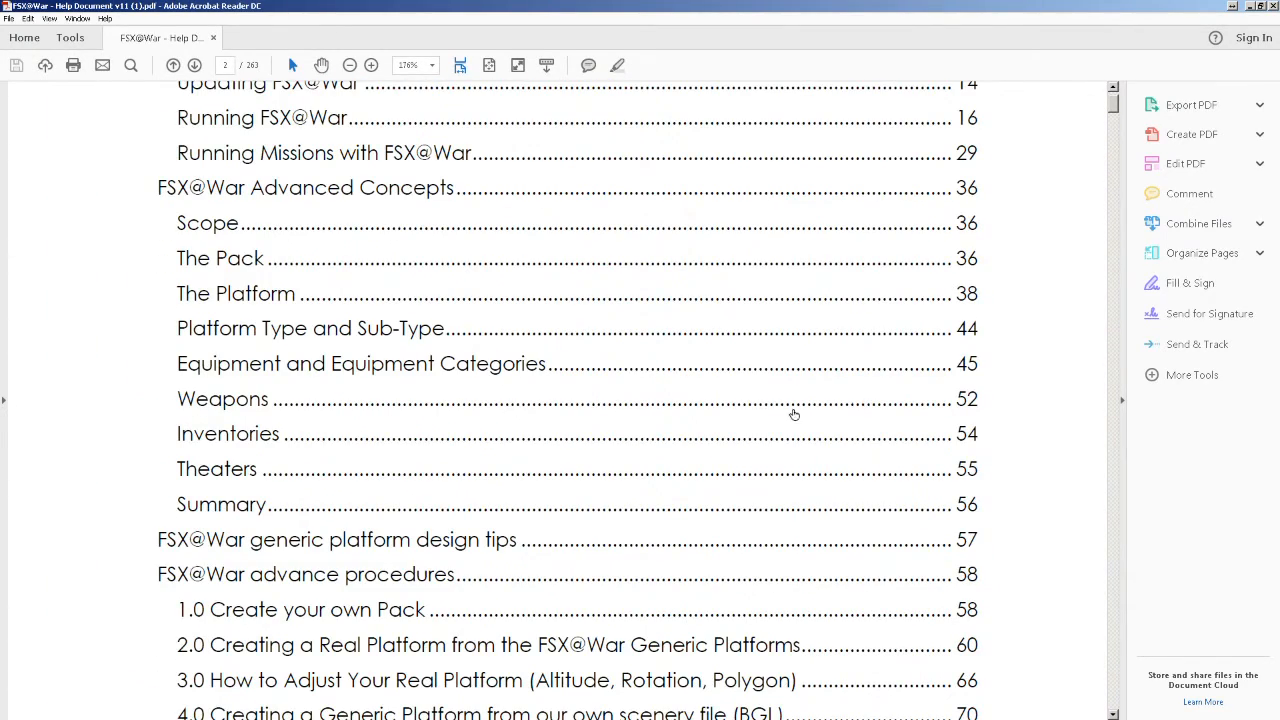
{"action": "scroll", "coordinate": [398, 400], "scroll_direction": "down", "scroll_amount": 5}
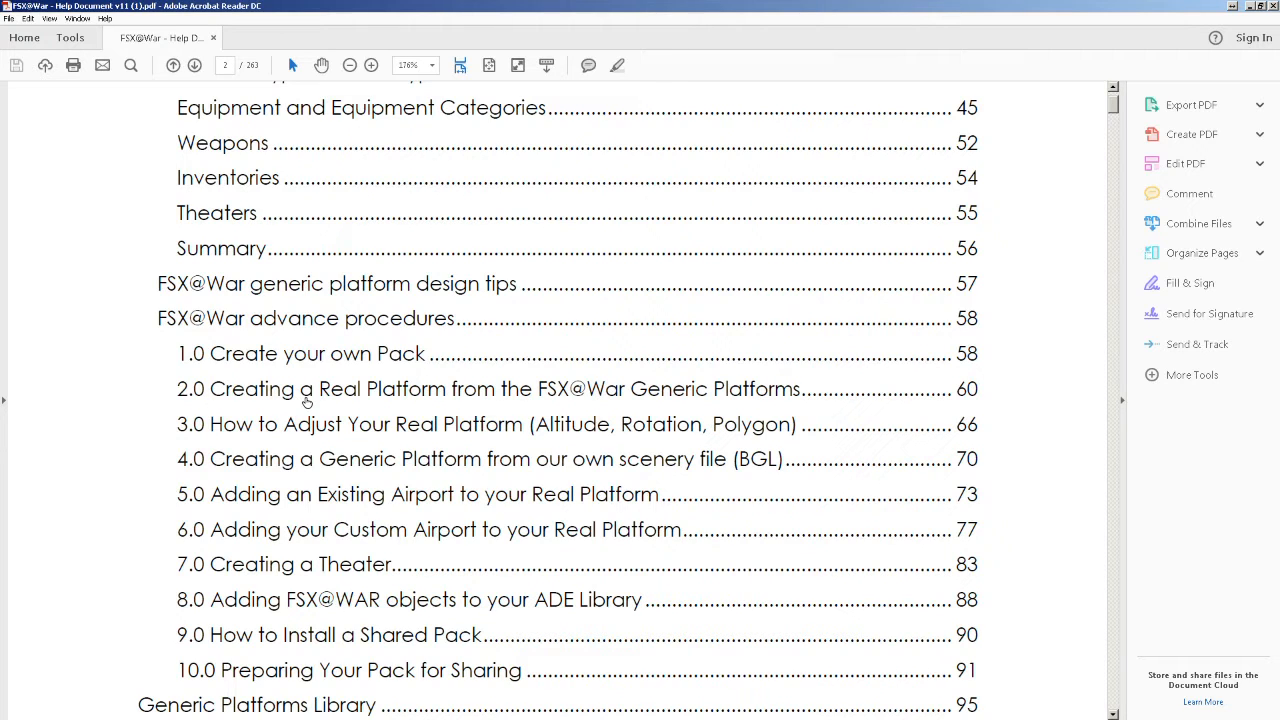
{"action": "left_click", "coordinate": [306, 399]}
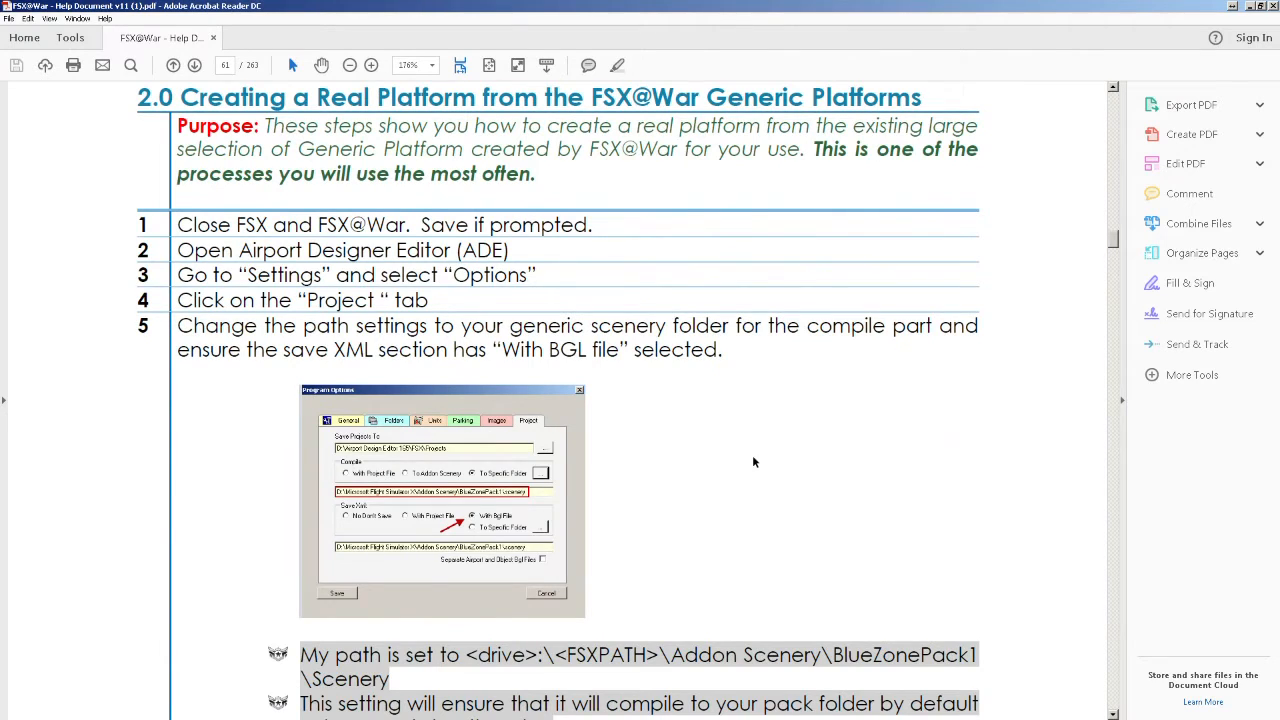
Read steps 1 to 7 of section 2.0, including the compile path and Save XML settings.
{"action": "scroll", "coordinate": [755, 458], "scroll_direction": "down", "scroll_amount": 3}
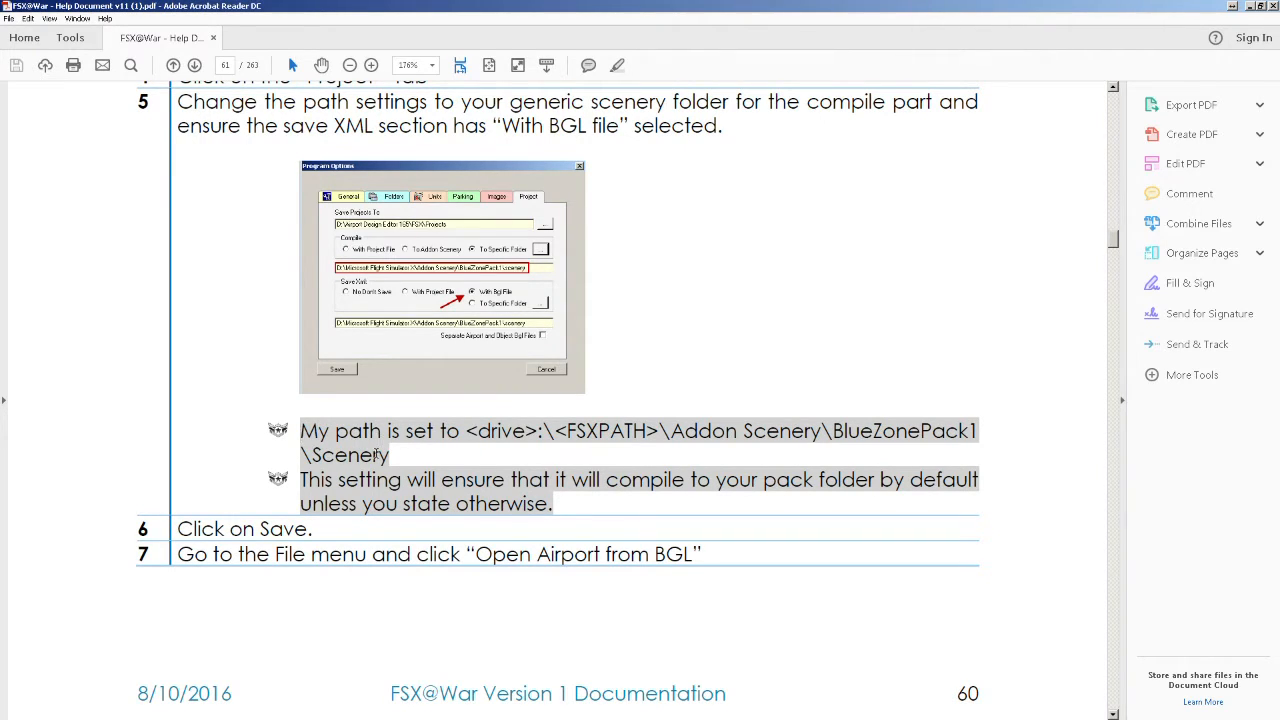
{"action": "scroll", "coordinate": [376, 455], "scroll_direction": "up", "scroll_amount": 3}
{"action": "scroll", "coordinate": [376, 455], "scroll_direction": "up", "scroll_amount": 4}
{"action": "scroll", "coordinate": [480, 437], "scroll_direction": "down", "scroll_amount": 1}
{"action": "scroll", "coordinate": [550, 426], "scroll_direction": "down", "scroll_amount": 1}
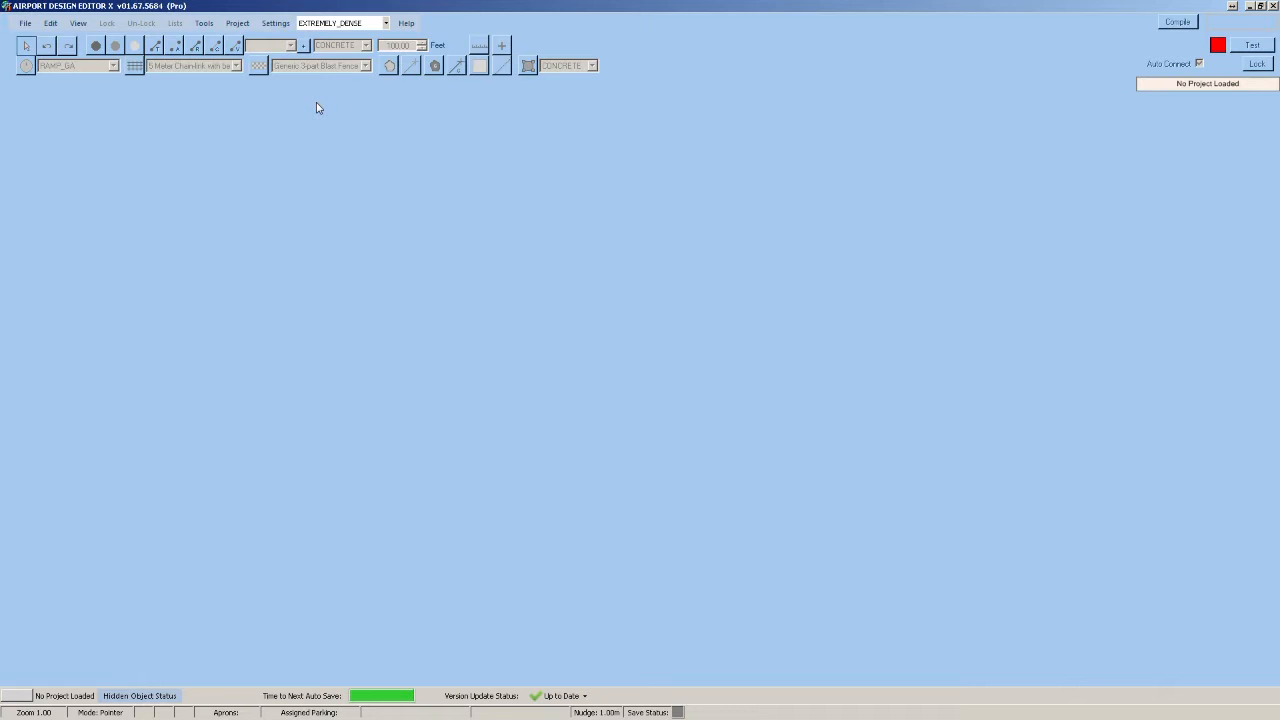
Switch to Airport Design Editor and open the project settings in the program options.
{"action": "left_click", "coordinate": [275, 23]}
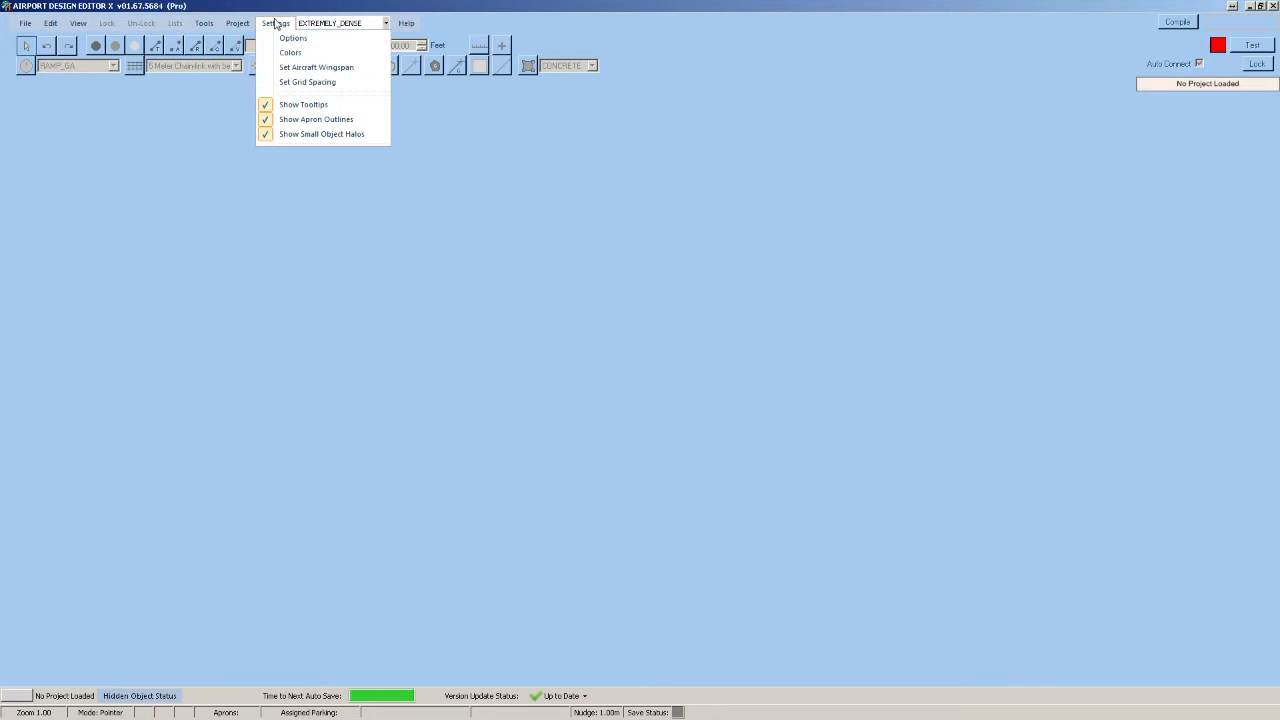
{"action": "left_click", "coordinate": [292, 38]}
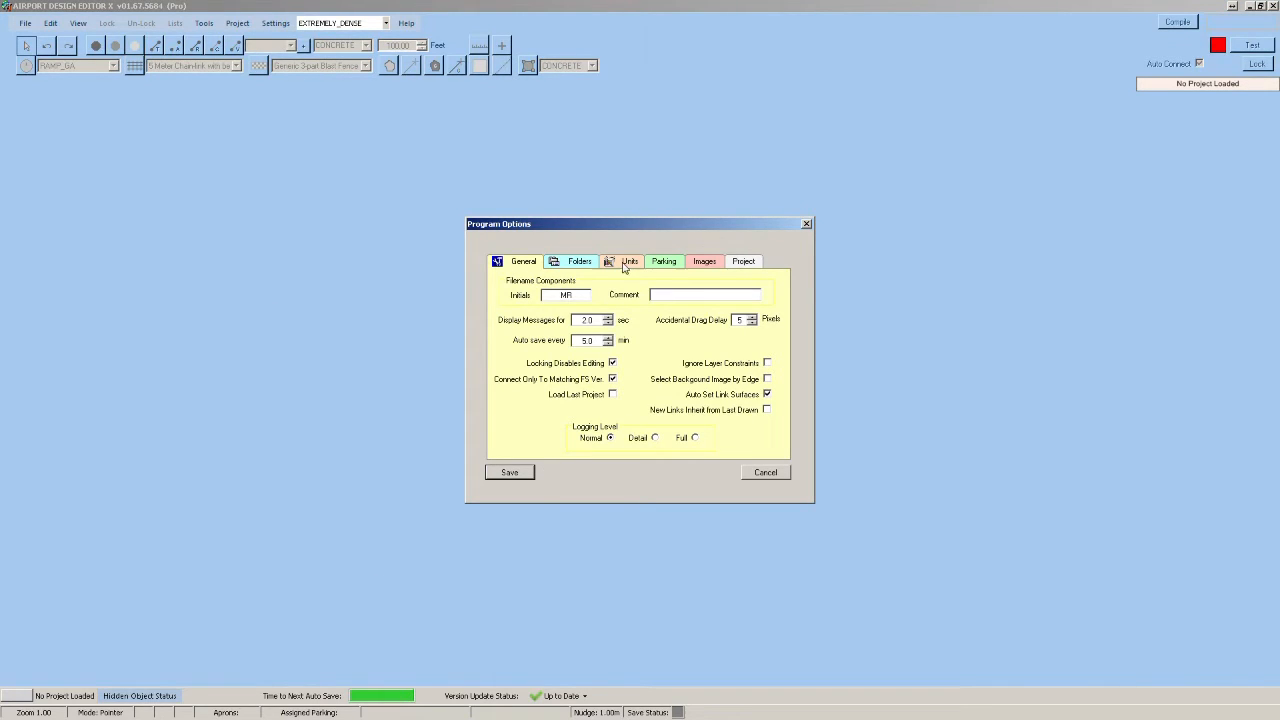
{"action": "left_click", "coordinate": [745, 264]}
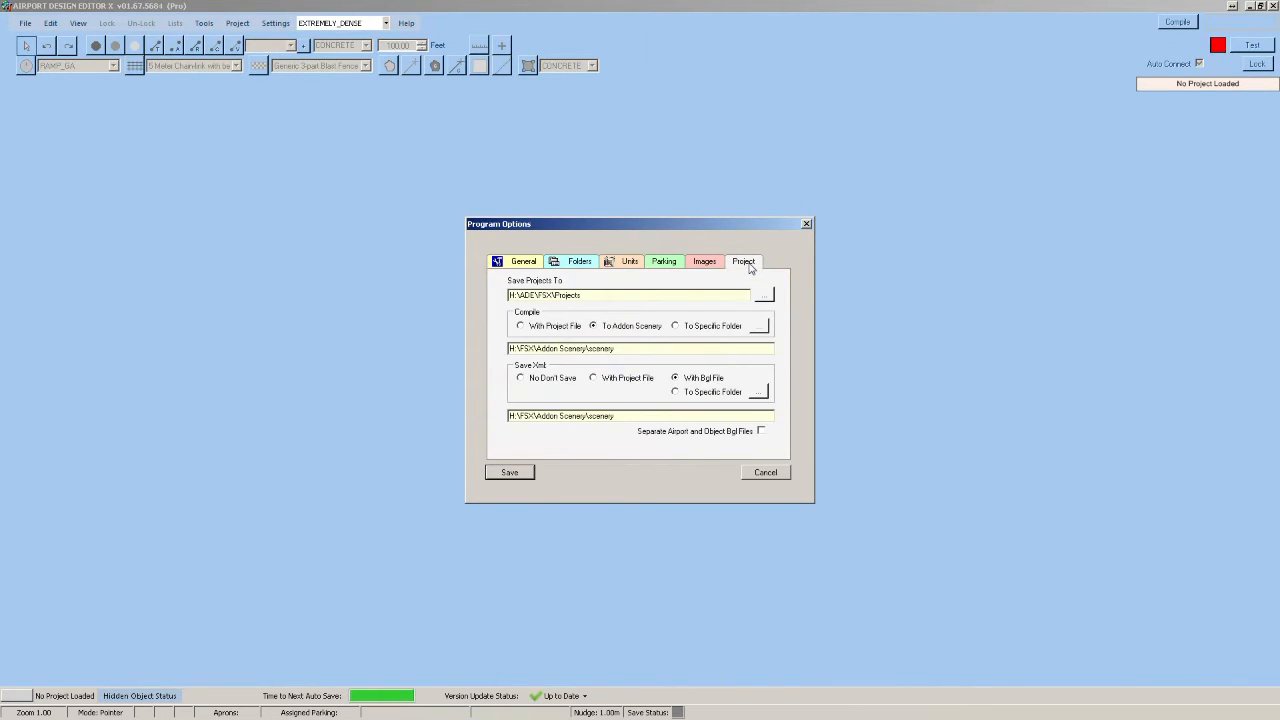
{"action": "left_click_drag", "start_coordinate": [651, 224], "coordinate": [609, 203]}
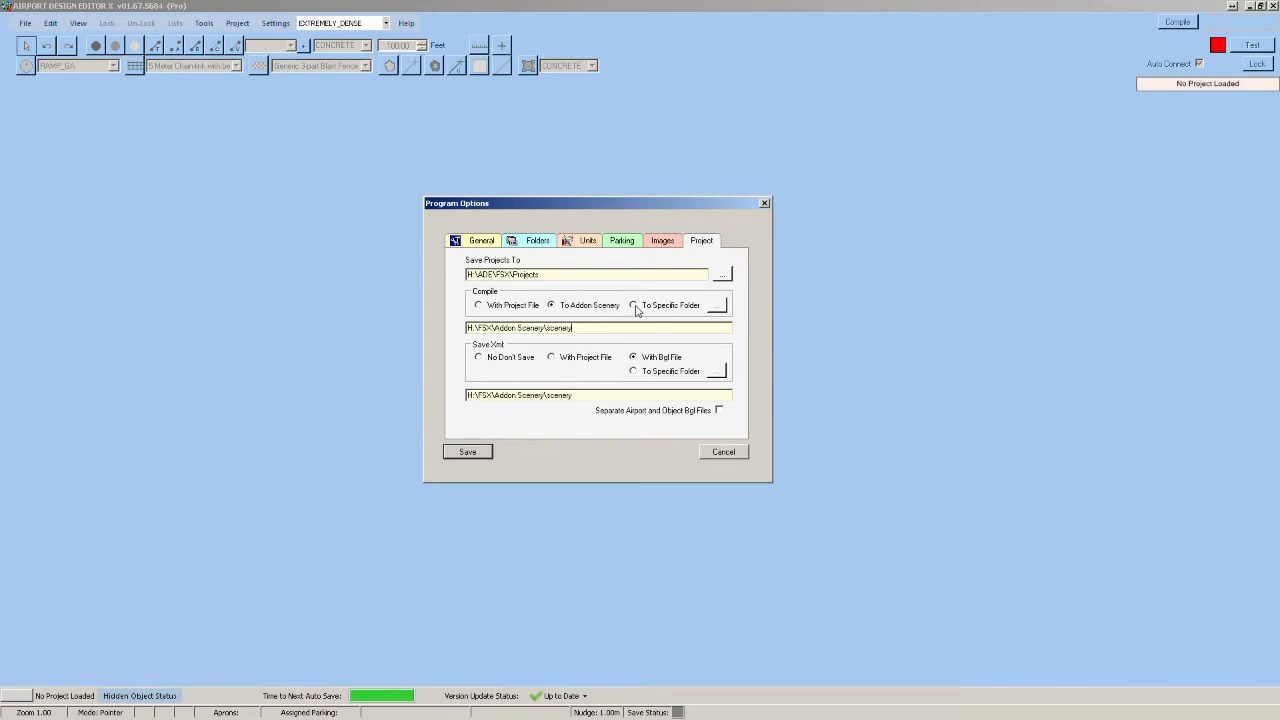
Set compiling to the specific folder H:\FSX\Addon Scenery\BlueZonePack1\scenery and highlight the resulting path.
{"action": "left_click", "coordinate": [716, 306]}
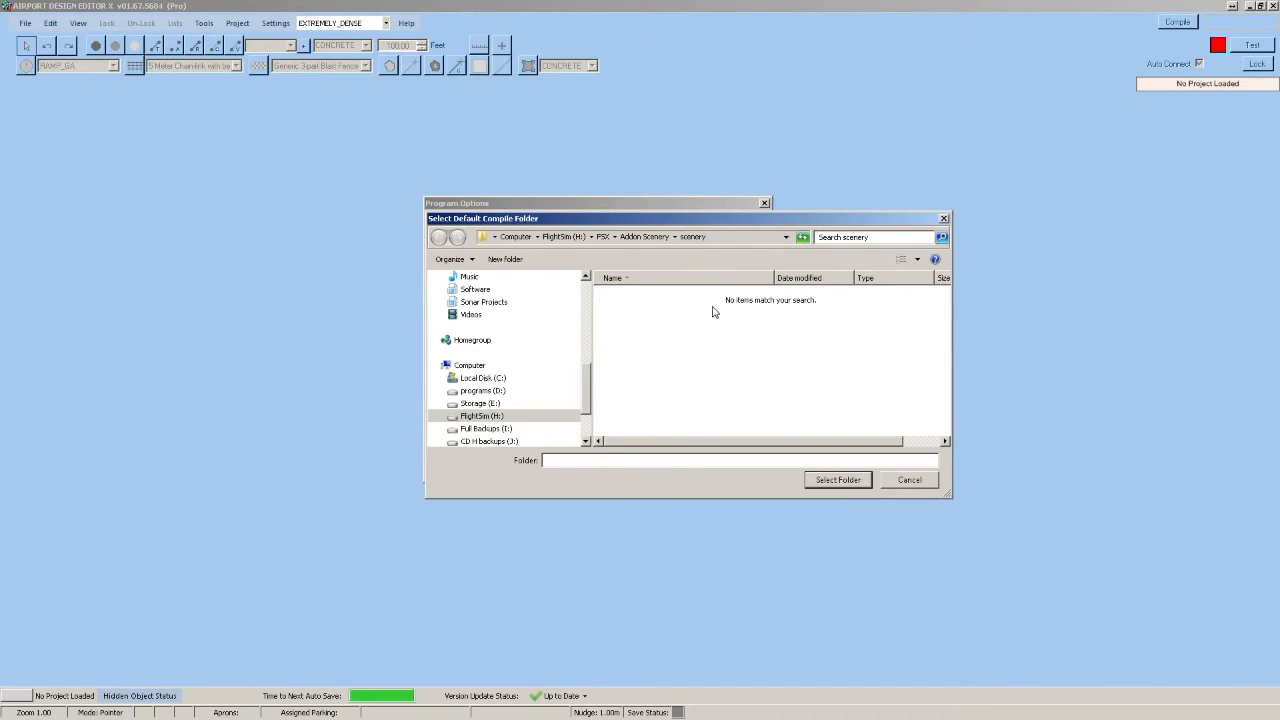
{"action": "left_click", "coordinate": [645, 237]}
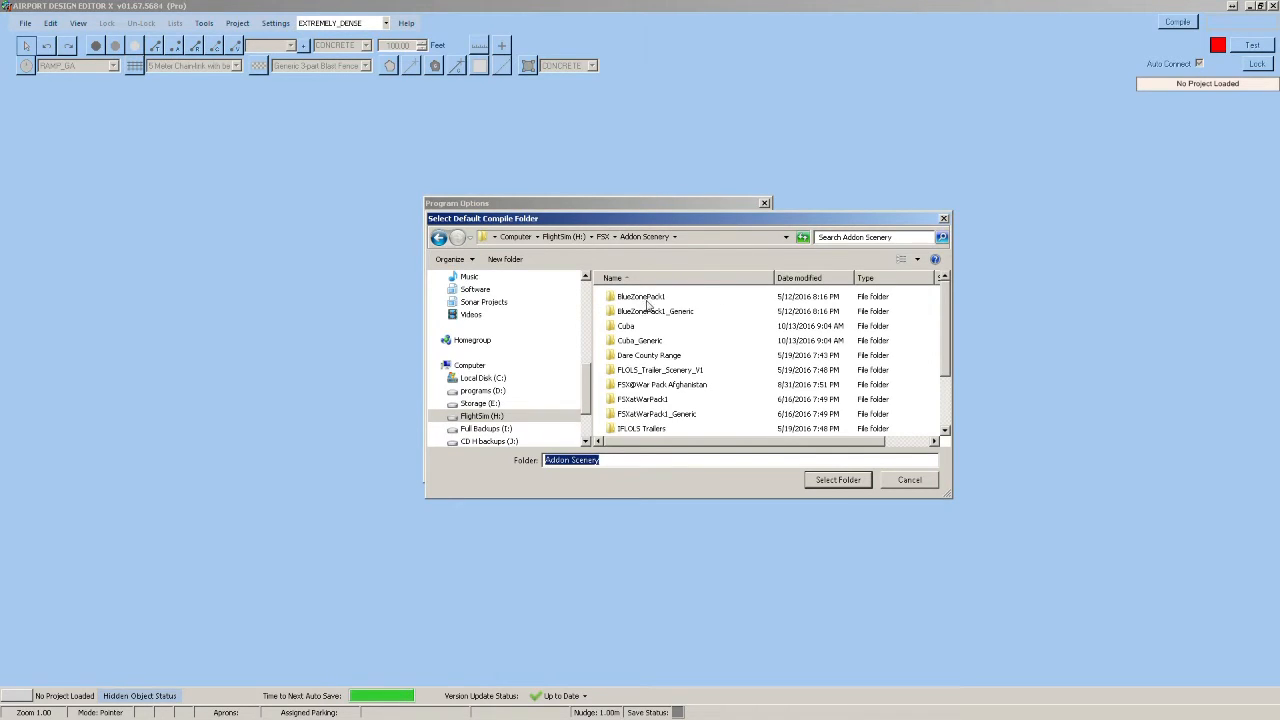
{"action": "double_click", "coordinate": [645, 297]}
{"action": "double_click", "coordinate": [630, 297]}
{"action": "left_click", "coordinate": [748, 237]}
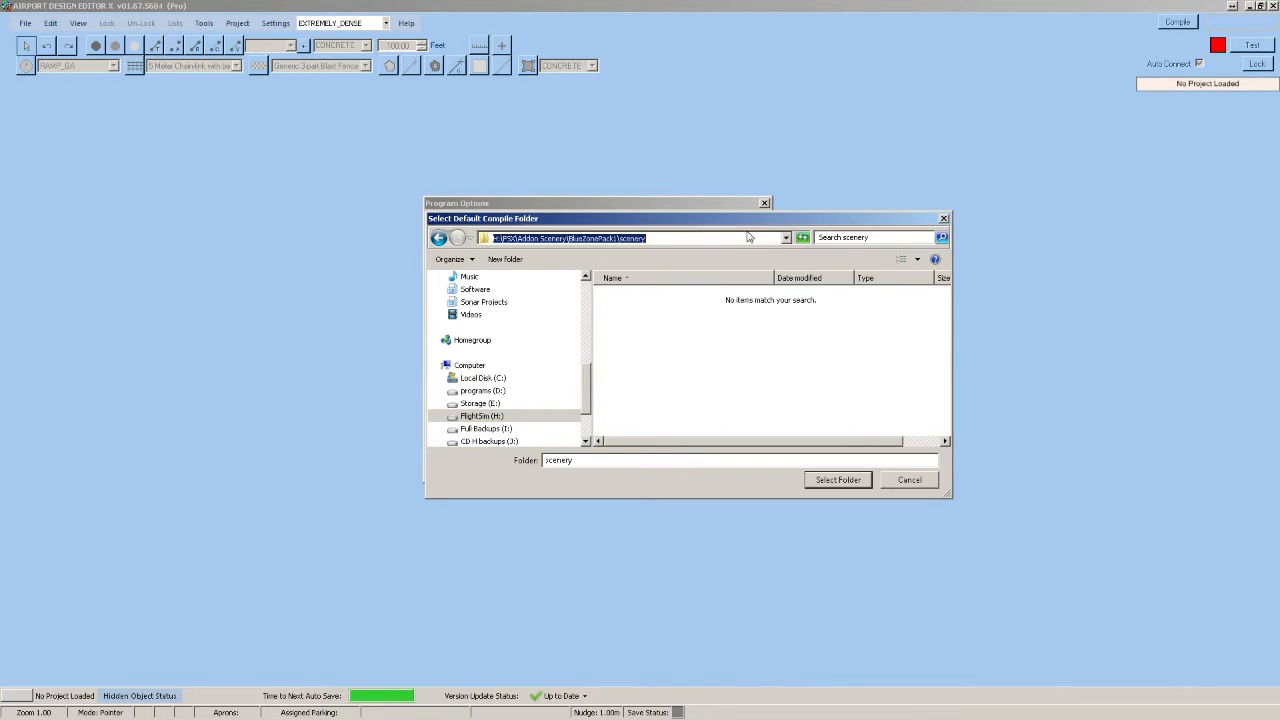
{"action": "left_click", "coordinate": [748, 237]}
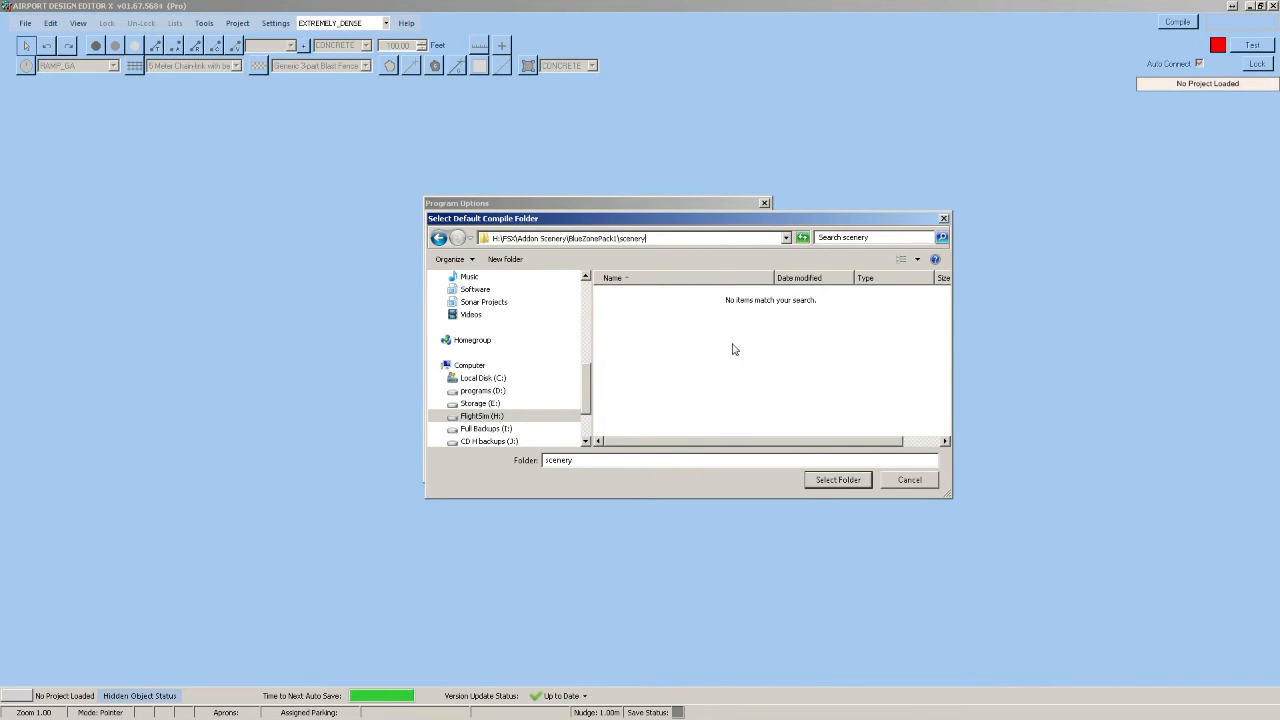
{"action": "left_click", "coordinate": [836, 480]}
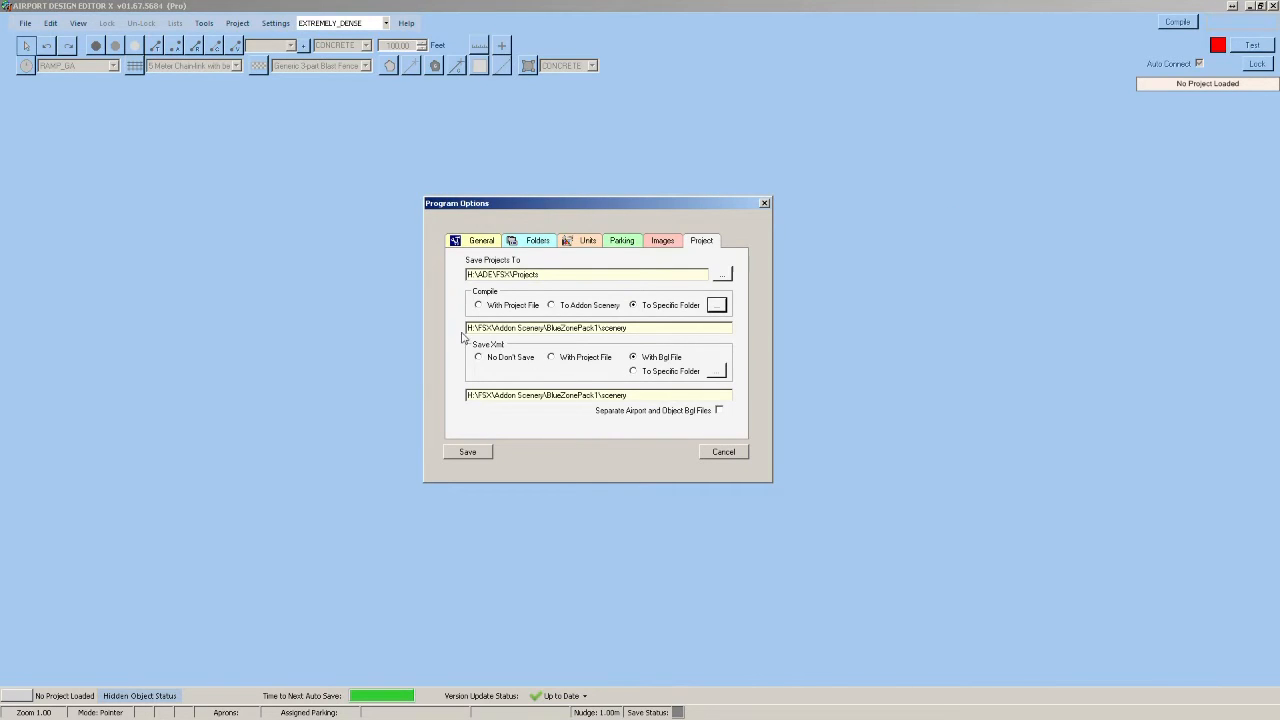
{"action": "left_click_drag", "start_coordinate": [664, 330], "coordinate": [459, 326]}
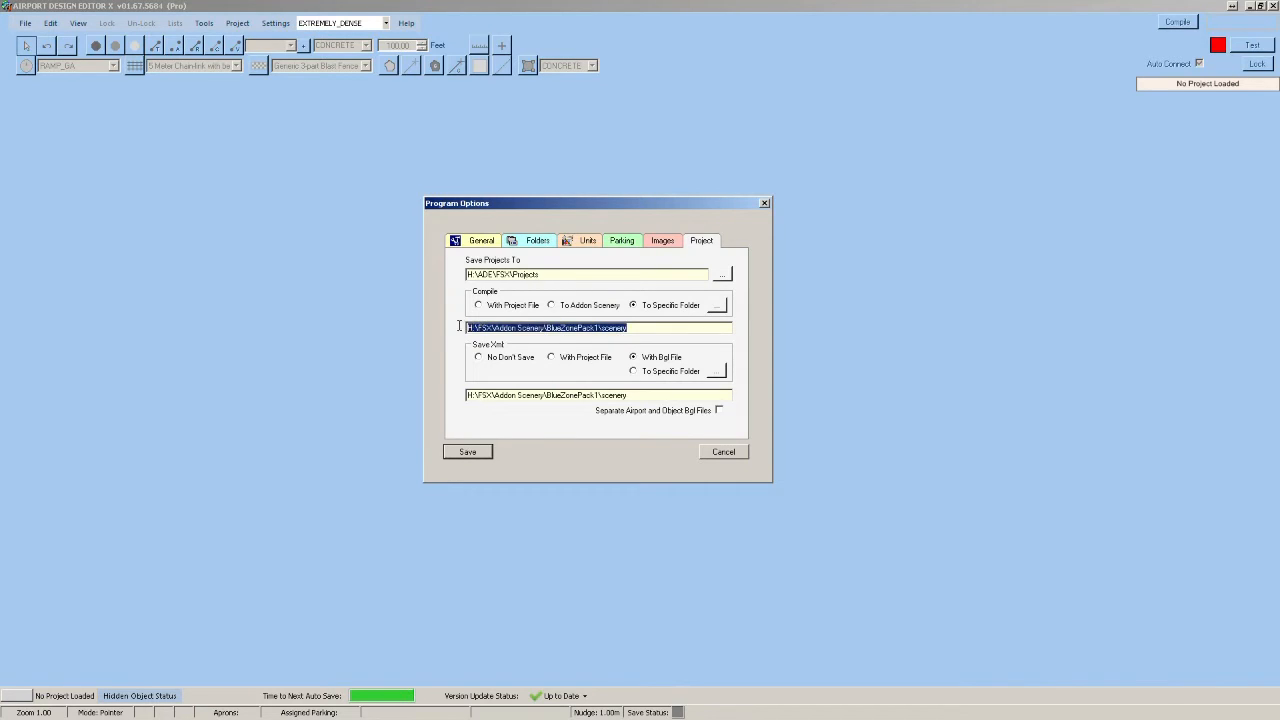
Check the Save Xml path that goes with the Bgl file and save the project settings in the program options.
{"action": "left_click", "coordinate": [656, 327]}
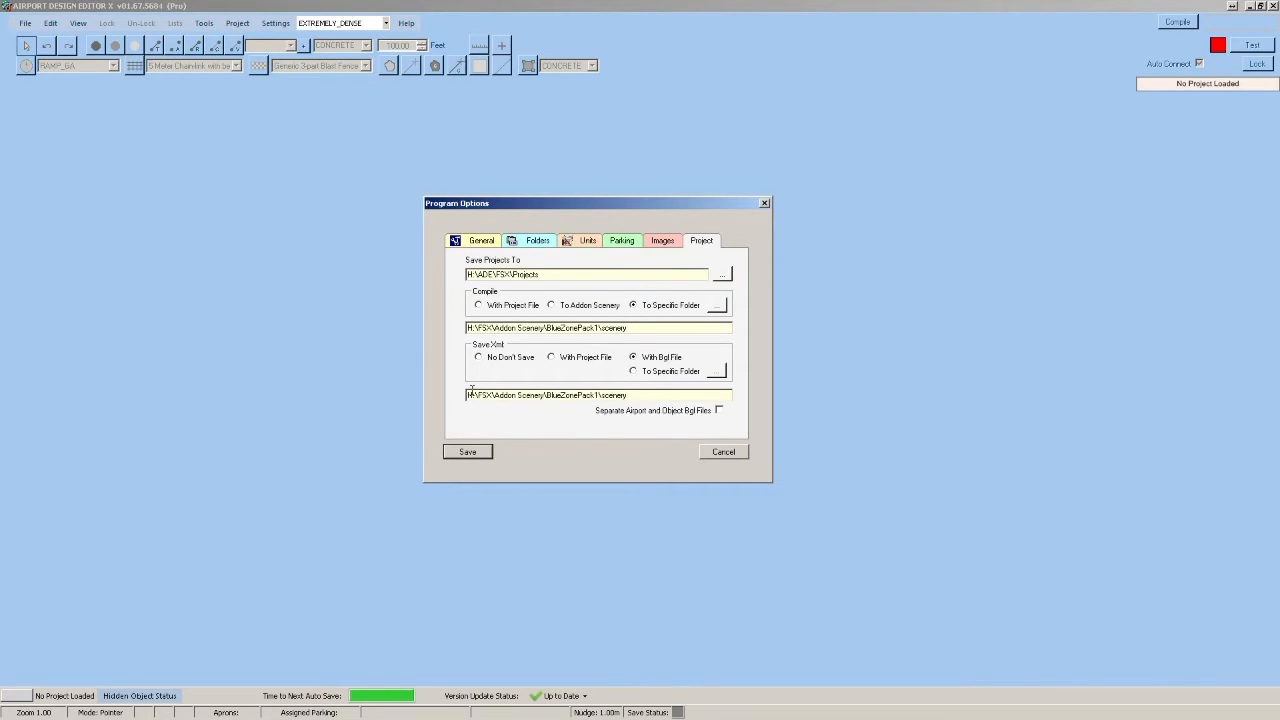
{"action": "left_click_drag", "start_coordinate": [467, 395], "coordinate": [653, 398]}
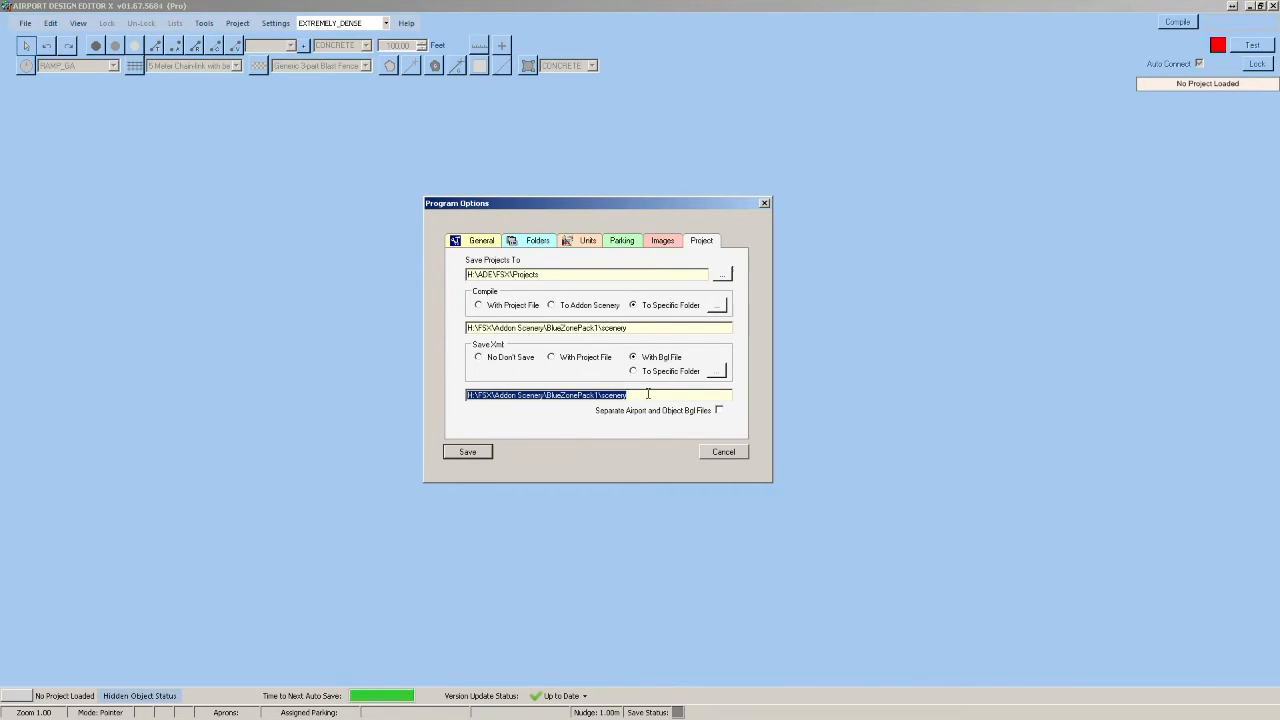
{"action": "left_click", "coordinate": [649, 394]}
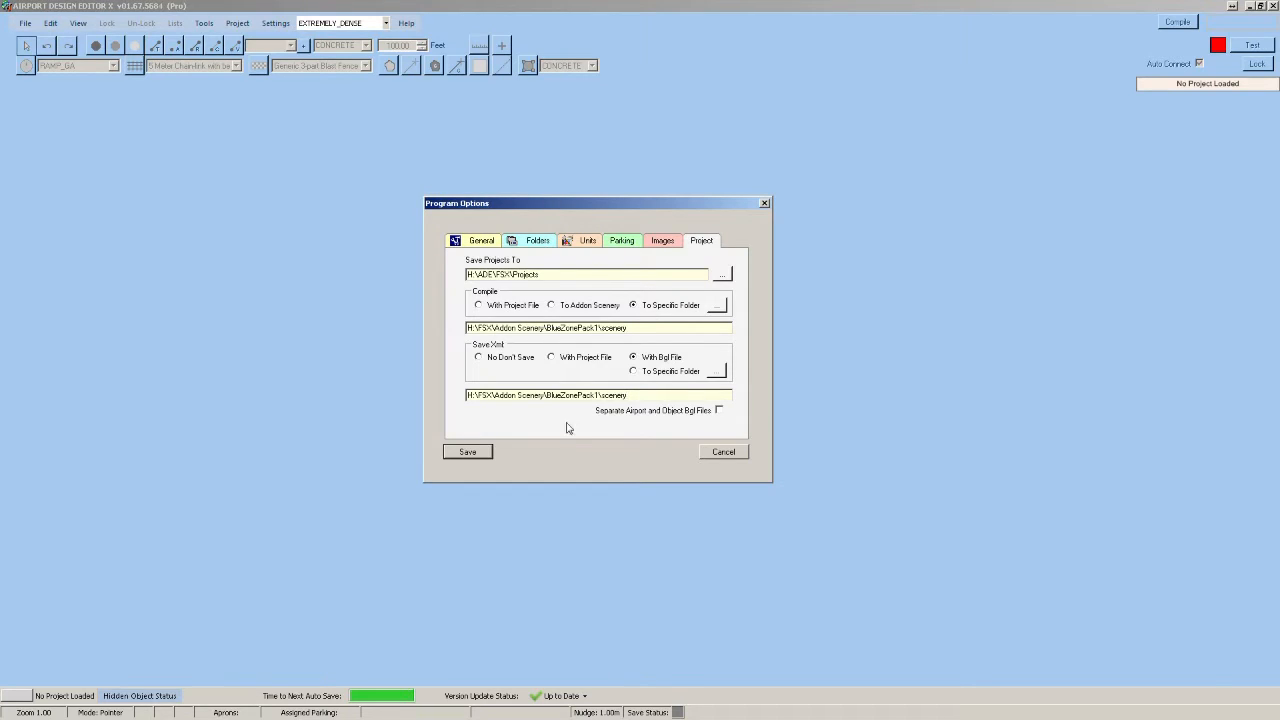
{"action": "left_click", "coordinate": [471, 454]}
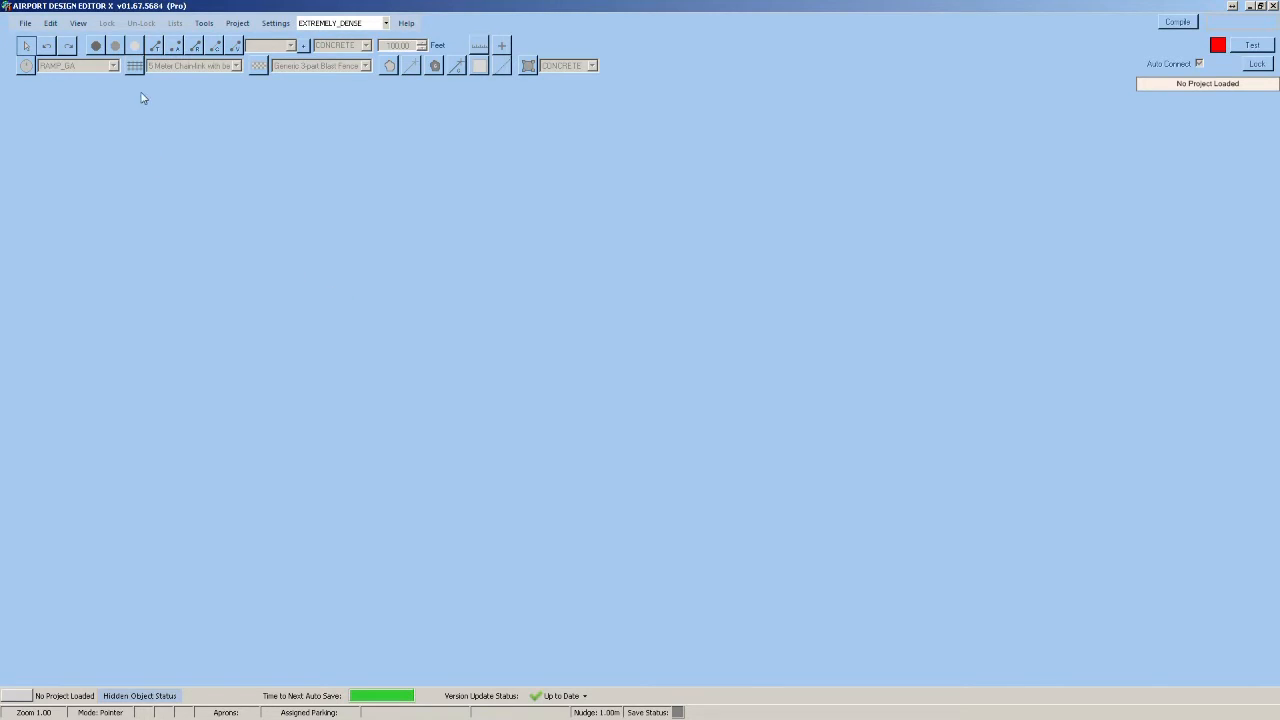
Open the airport from the Bgl file GEN_Armybase_0.BGL in Addon Scenery\FSXatWarPack1_Generic\Scenery.
{"action": "left_click", "coordinate": [22, 24]}
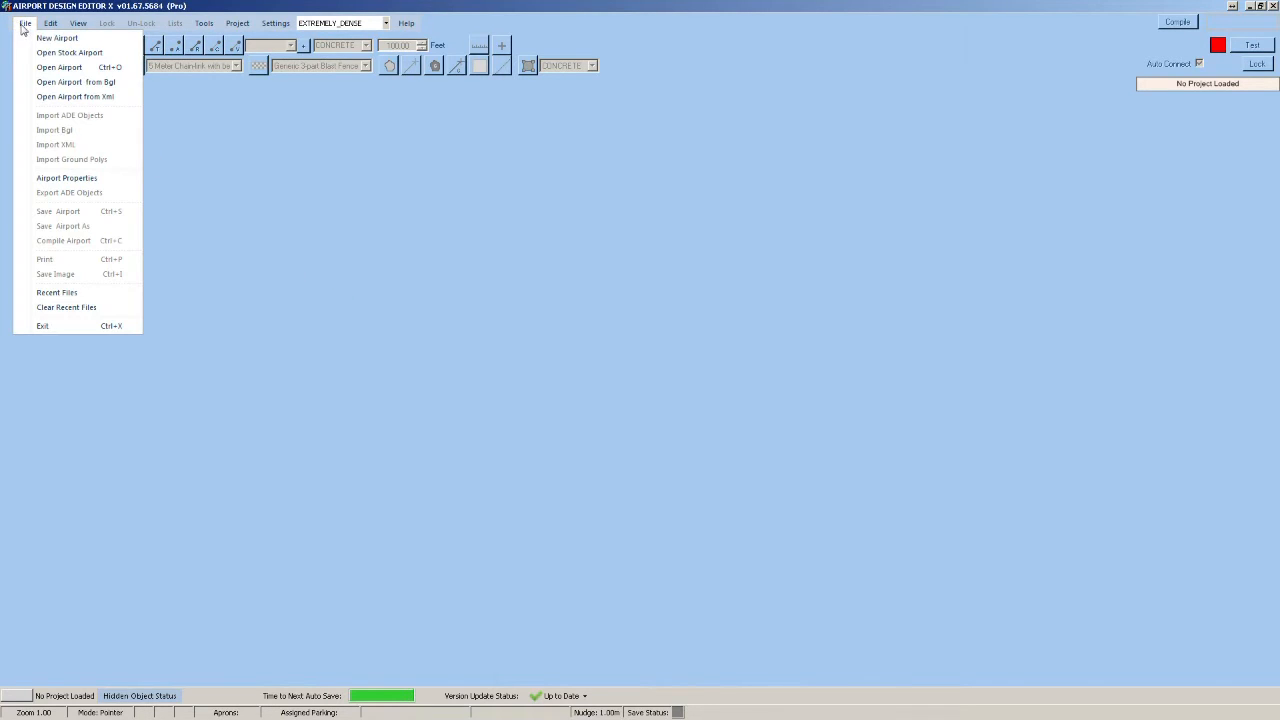
{"action": "left_click", "coordinate": [61, 86]}
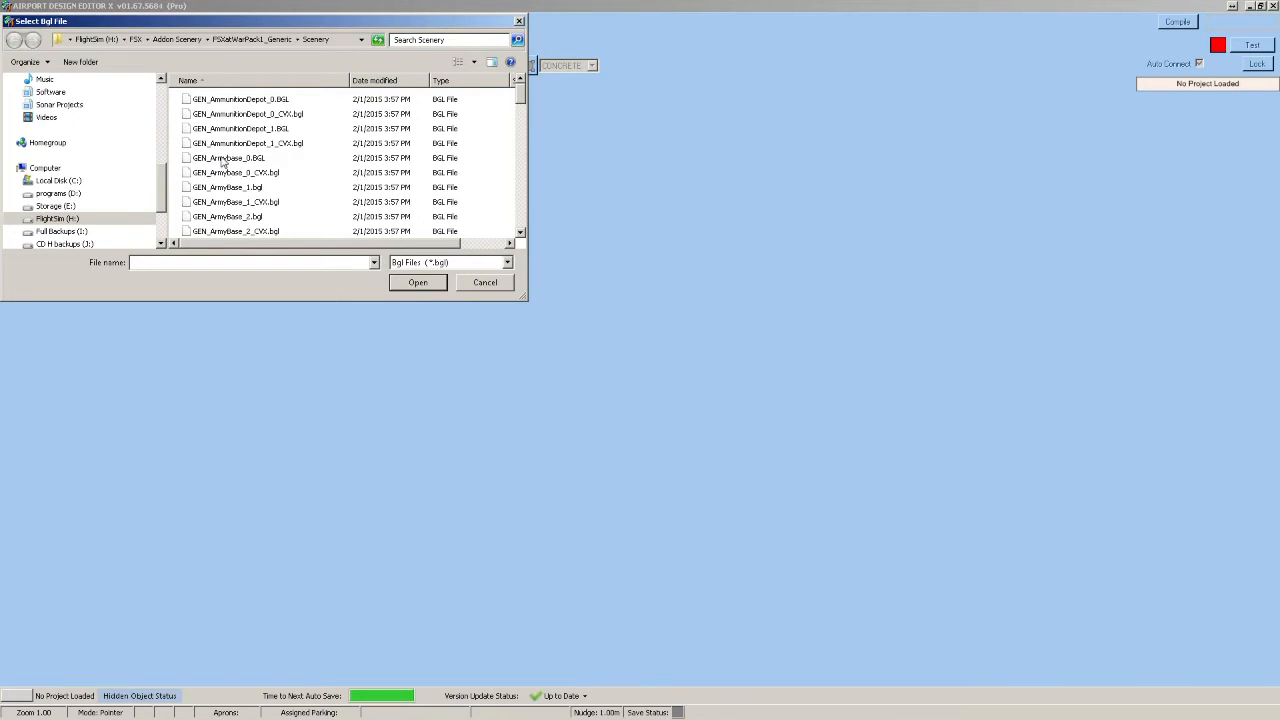
{"action": "left_click", "coordinate": [186, 40]}
{"action": "left_click", "coordinate": [232, 217]}
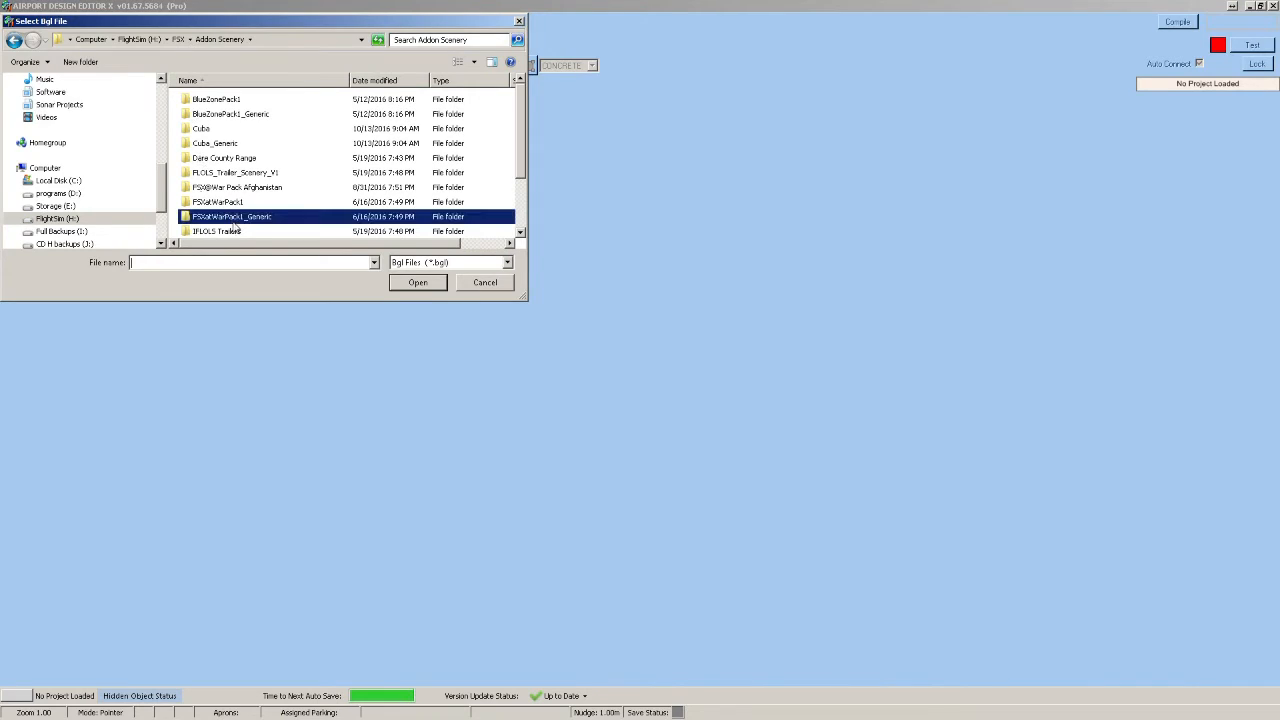
{"action": "double_click", "coordinate": [226, 218]}
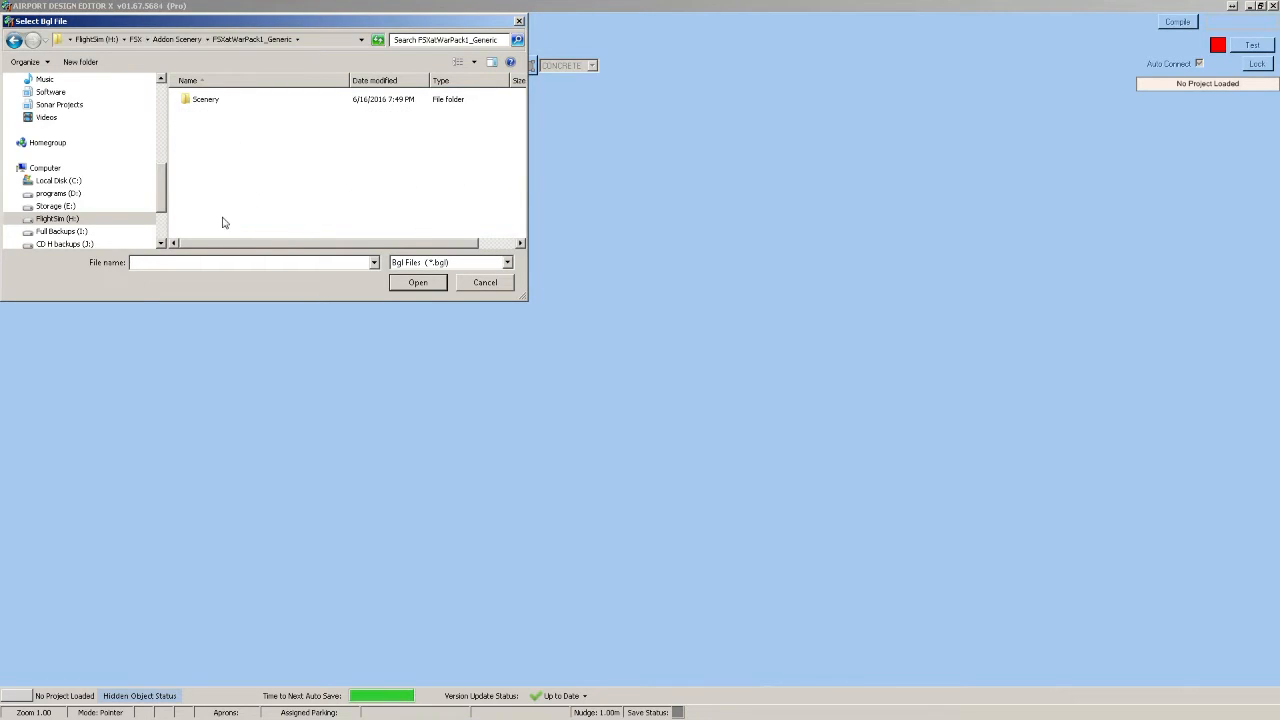
{"action": "double_click", "coordinate": [204, 100]}
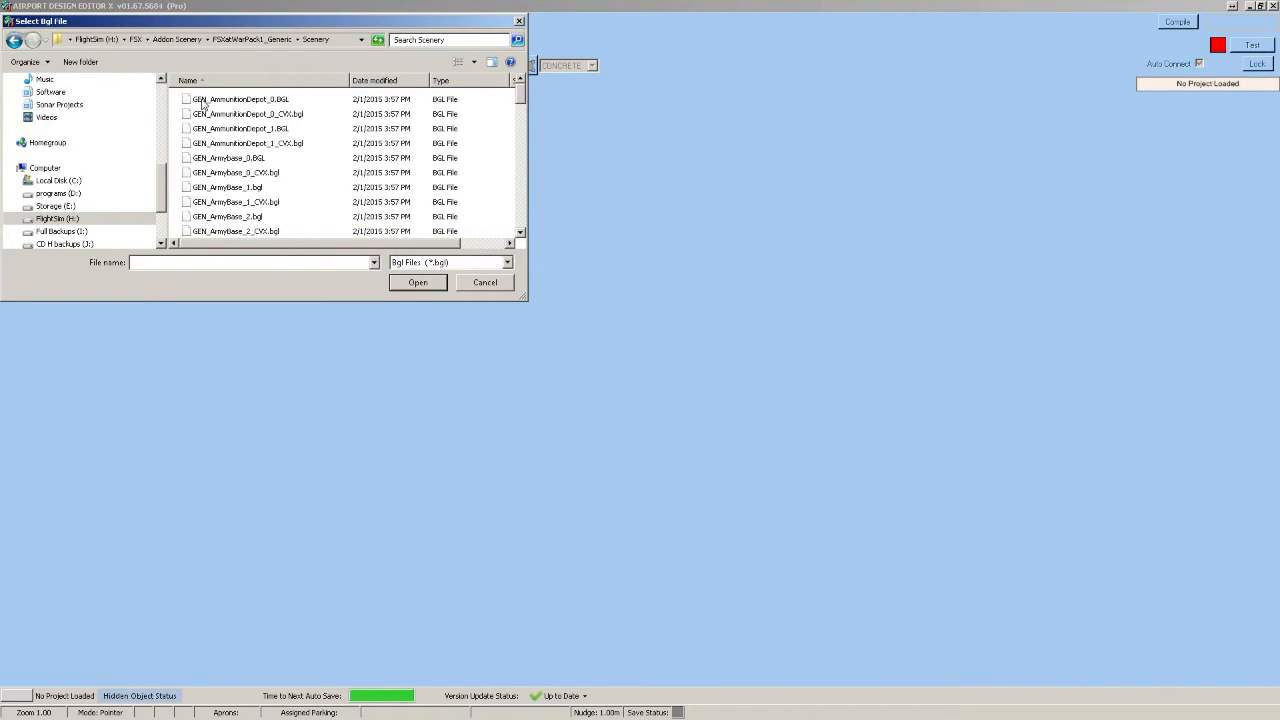
{"action": "left_click", "coordinate": [228, 162]}
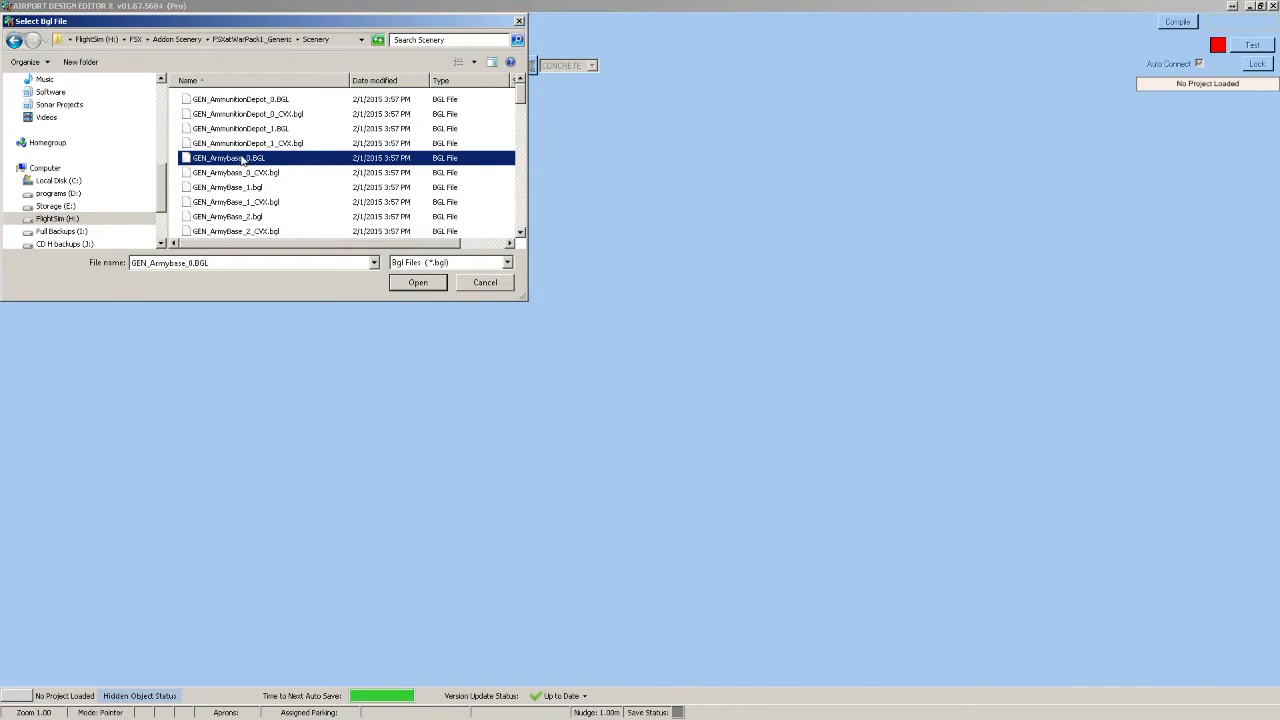
{"action": "left_click", "coordinate": [420, 284]}
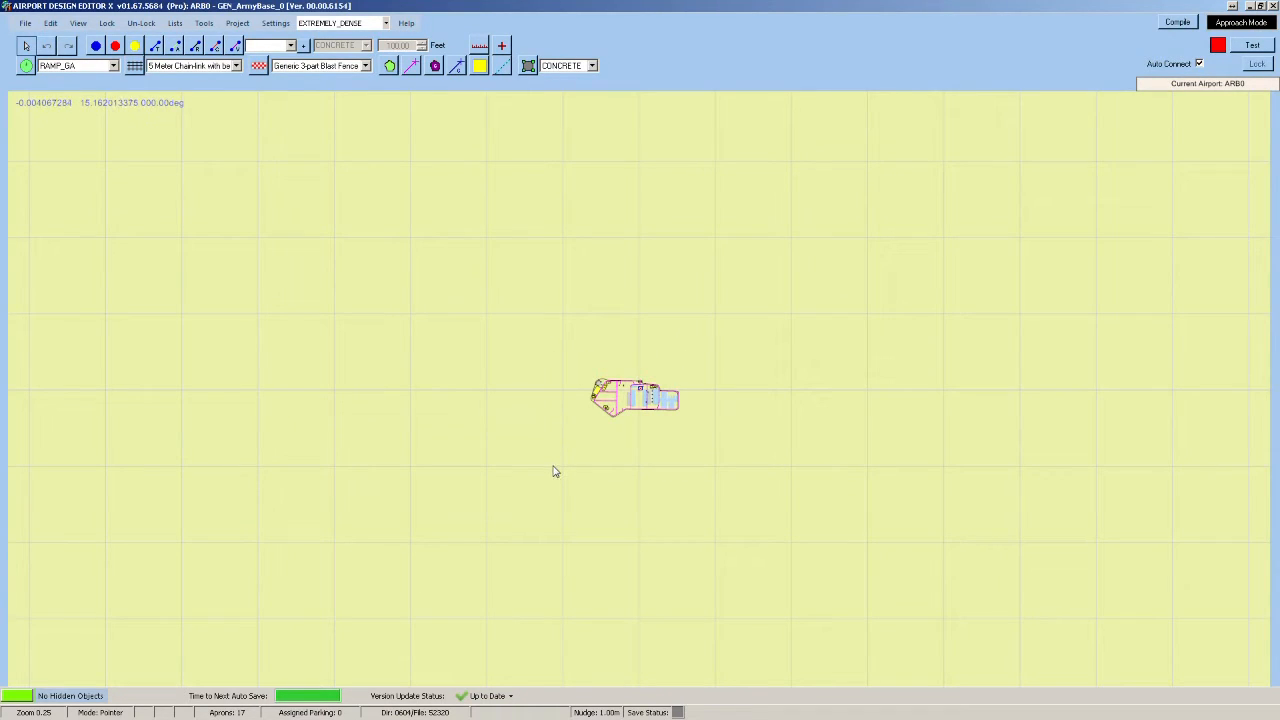
{"action": "scroll", "coordinate": [574, 462], "scroll_direction": "up", "scroll_amount": 2}
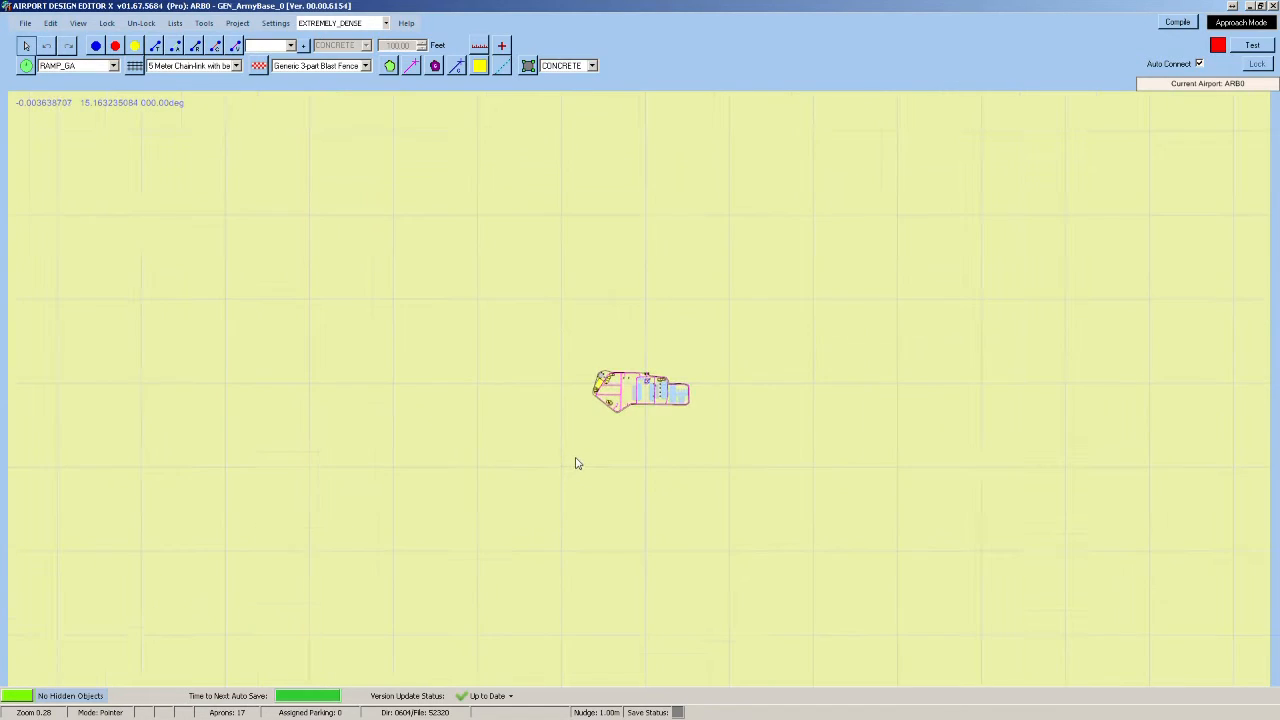
{"action": "scroll", "coordinate": [576, 460], "scroll_direction": "up", "scroll_amount": 3}
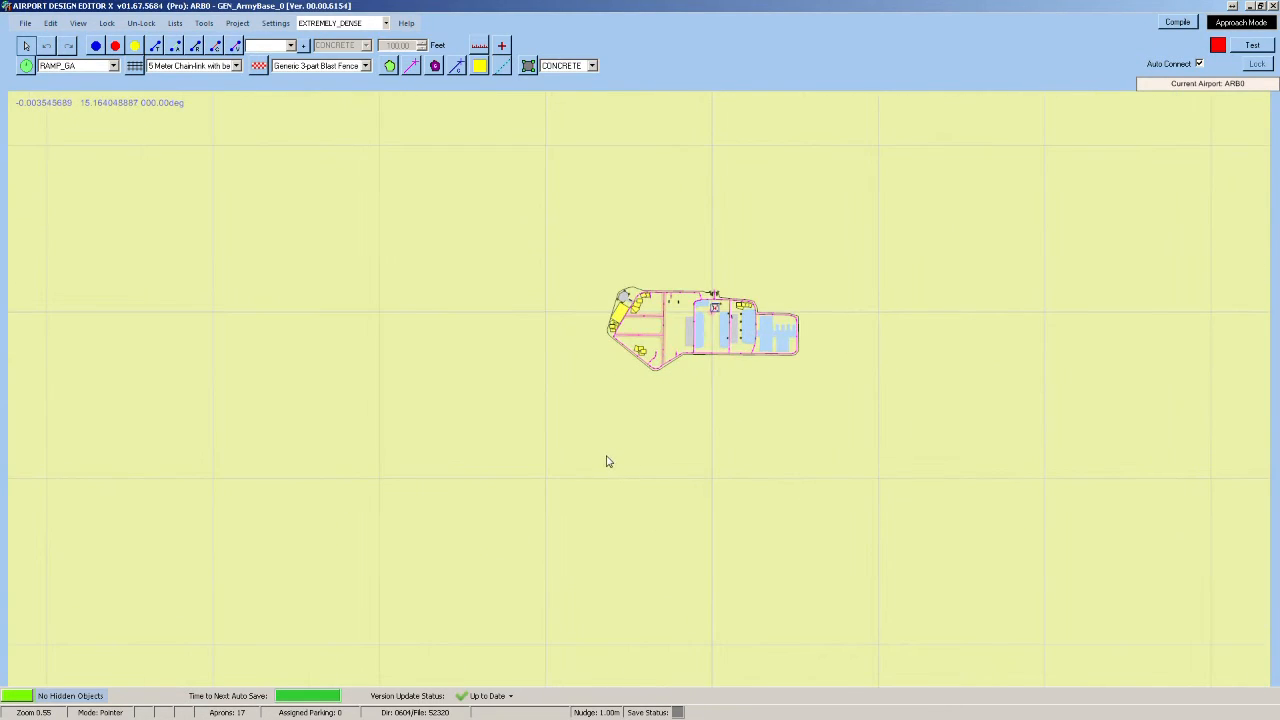
{"action": "scroll", "coordinate": [606, 461], "scroll_direction": "down", "scroll_amount": 1}
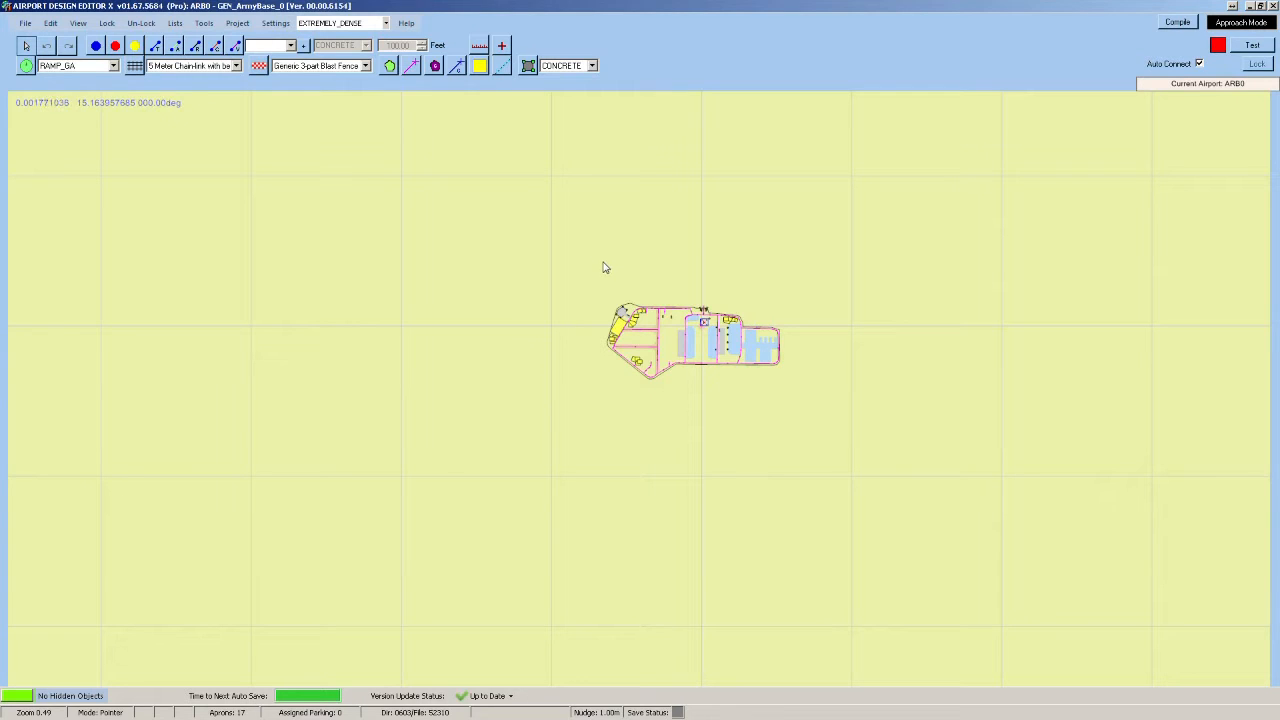
Add the folder H:\FSX\Addon Scenery\FSXatWarPack1\Scenery to the object library with the Library Object Manager.
{"action": "mouse_move", "coordinate": [713, 344]}
{"action": "left_click", "coordinate": [203, 22]}
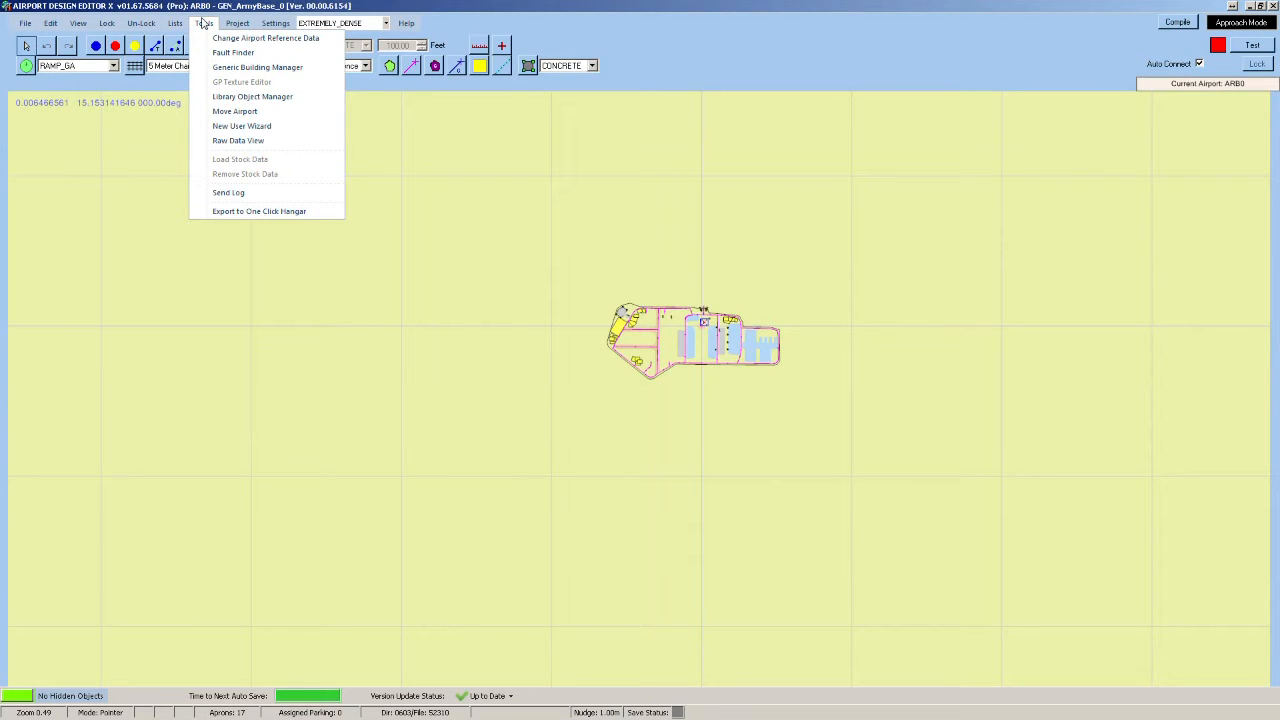
{"action": "left_click", "coordinate": [243, 97]}
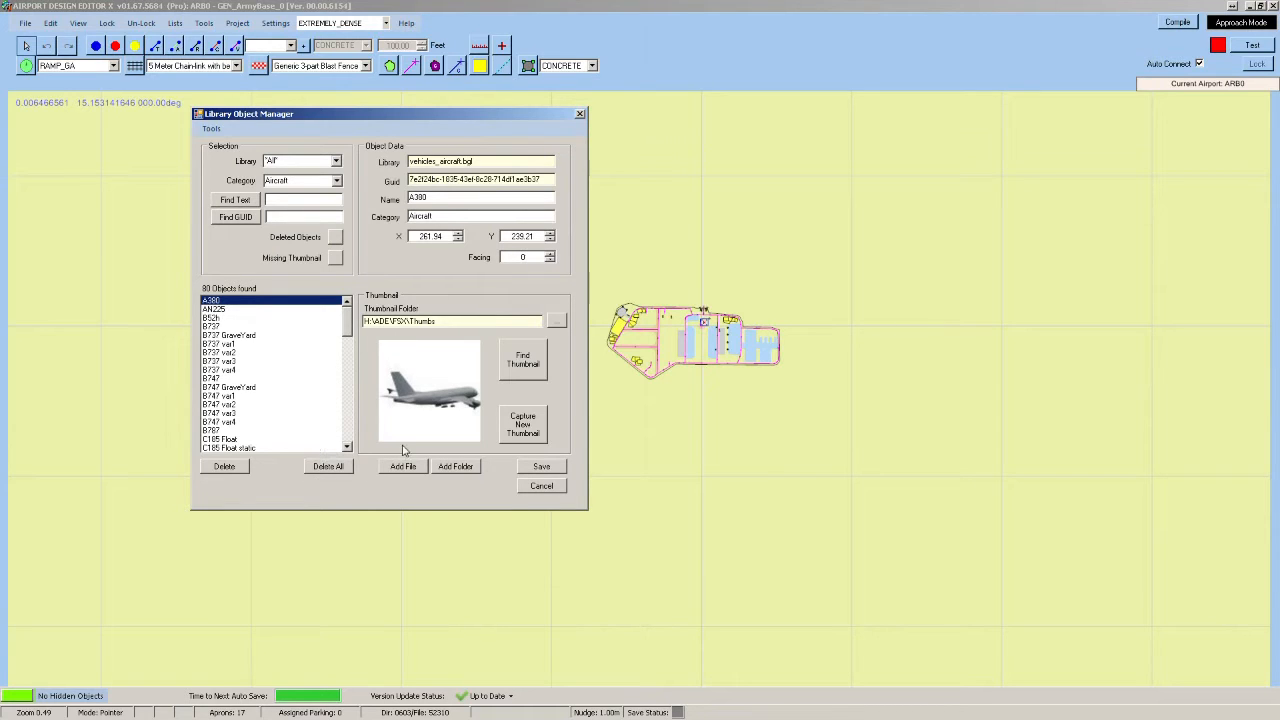
{"action": "left_click", "coordinate": [459, 468]}
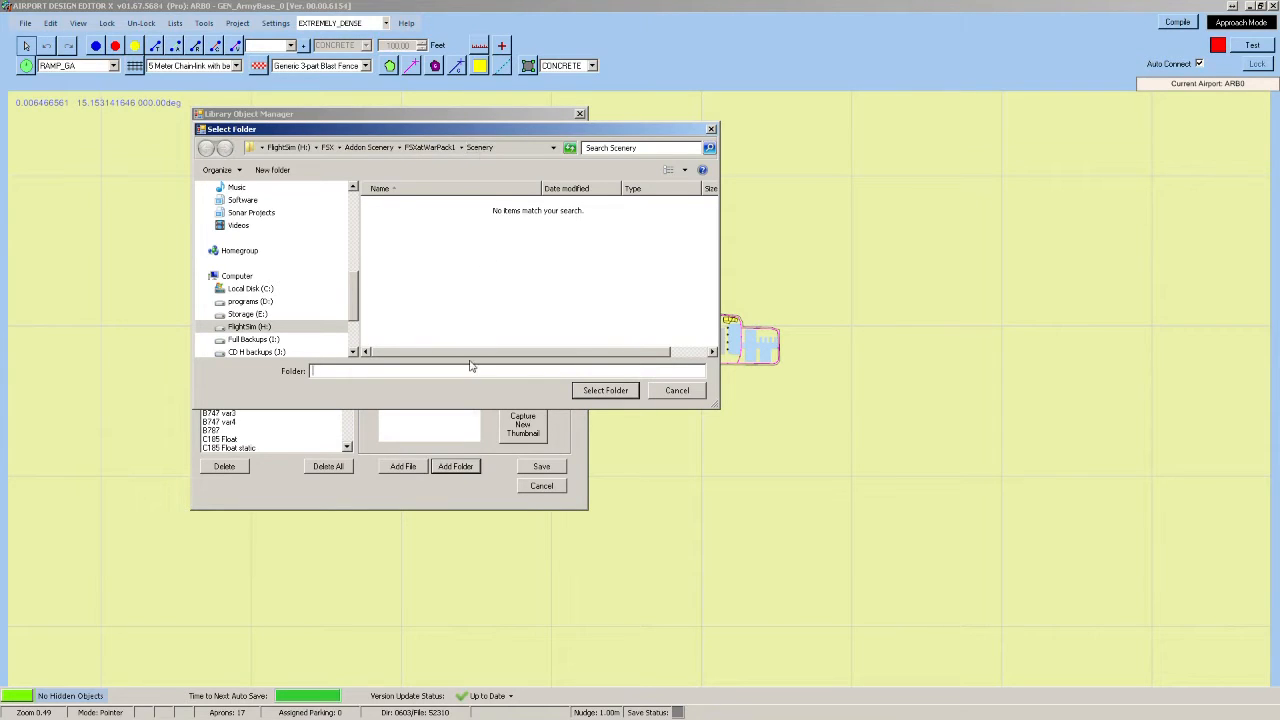
{"action": "left_click", "coordinate": [603, 391]}
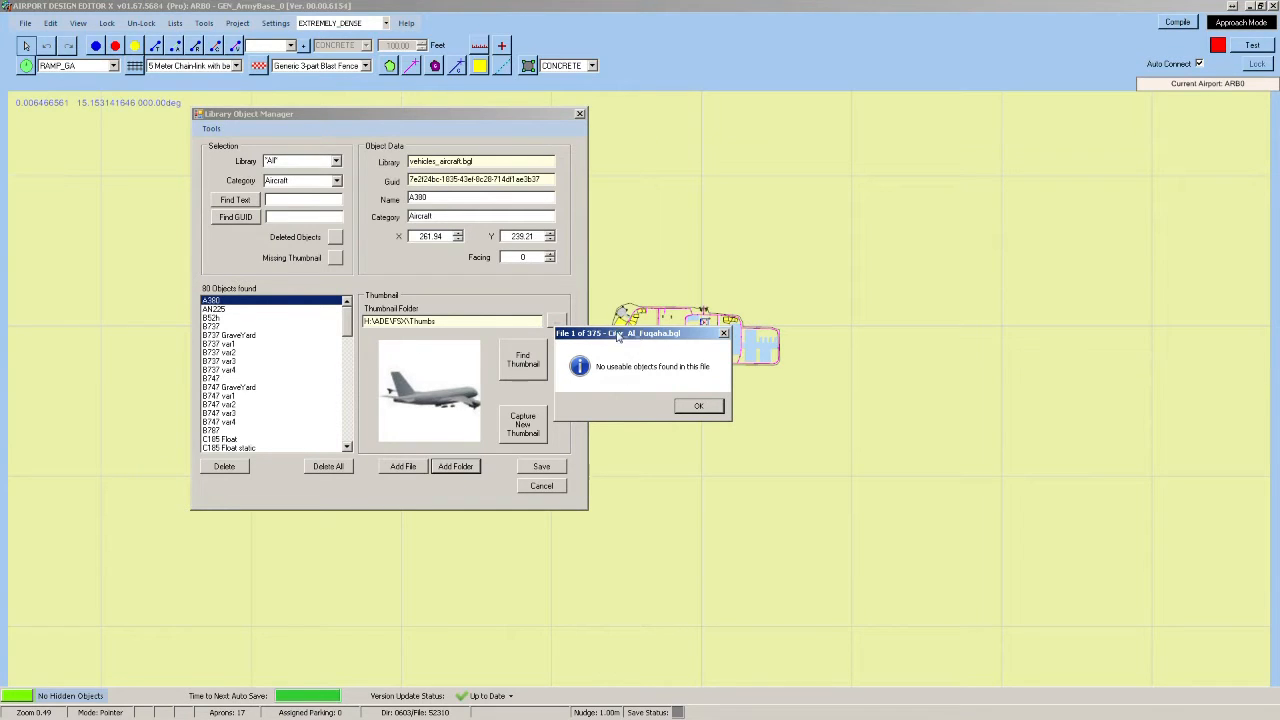
Acknowledge the per-file result messages one after another so the Library Object Manager processes every file in the added scenery folder.
{"action": "left_click_drag", "start_coordinate": [634, 332], "coordinate": [519, 302]}
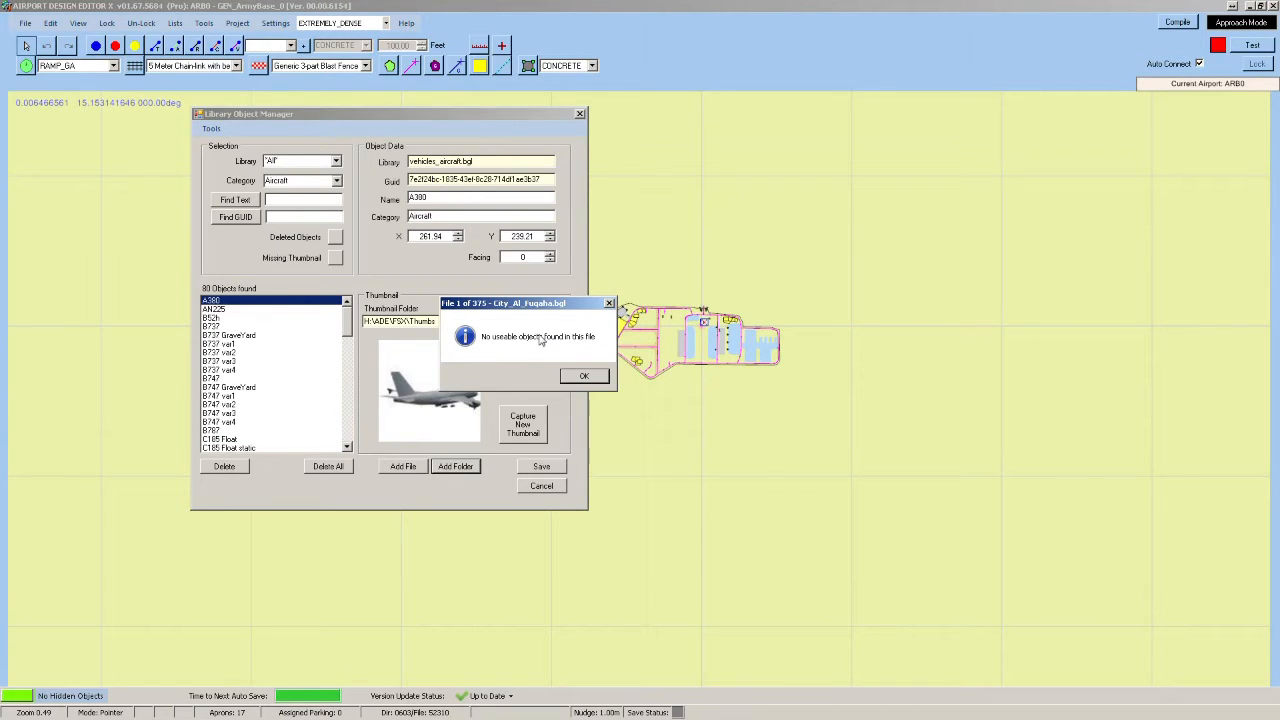
{"action": "key", "text": "Return"}
{"action": "key", "text": "Return"}
{"action": "key", "text": "Return"}
{"action": "key", "text": "Return"}
{"action": "key", "text": "Return"}
{"action": "key", "text": "Return"}
{"action": "key", "text": "Return"}
{"action": "key", "text": "Return"}
{"action": "key", "text": "Return"}
{"action": "key", "text": "Return"}
{"action": "key", "text": "Return"}
{"action": "key", "text": "Return"}
{"action": "key", "text": "Return"}
{"action": "key", "text": "Return"}
{"action": "key", "text": "Return"}
{"action": "key", "text": "Return"}
{"action": "key", "text": "Return"}
{"action": "key", "text": "Return"}
{"action": "key", "text": "Return"}
{"action": "key", "text": "Return"}
{"action": "key", "text": "Return"}
{"action": "key", "text": "Return"}
{"action": "key", "text": "Return"}
{"action": "key", "text": "Return"}
{"action": "key", "text": "Return"}
{"action": "key", "text": "Return"}
{"action": "key", "text": "Return"}
{"action": "key", "text": "Return"}
{"action": "key", "text": "Return"}
{"action": "key", "text": "Return"}
{"action": "key", "text": "Return"}
{"action": "key", "text": "Return"}
{"action": "key", "text": "Return"}
{"action": "key", "text": "Return"}
{"action": "key", "text": "Return"}
{"action": "key", "text": "Return"}
{"action": "key", "text": "Return"}
{"action": "key", "text": "Return"}
{"action": "key", "text": "Return"}
{"action": "key", "text": "Return"}
{"action": "key", "text": "Return"}
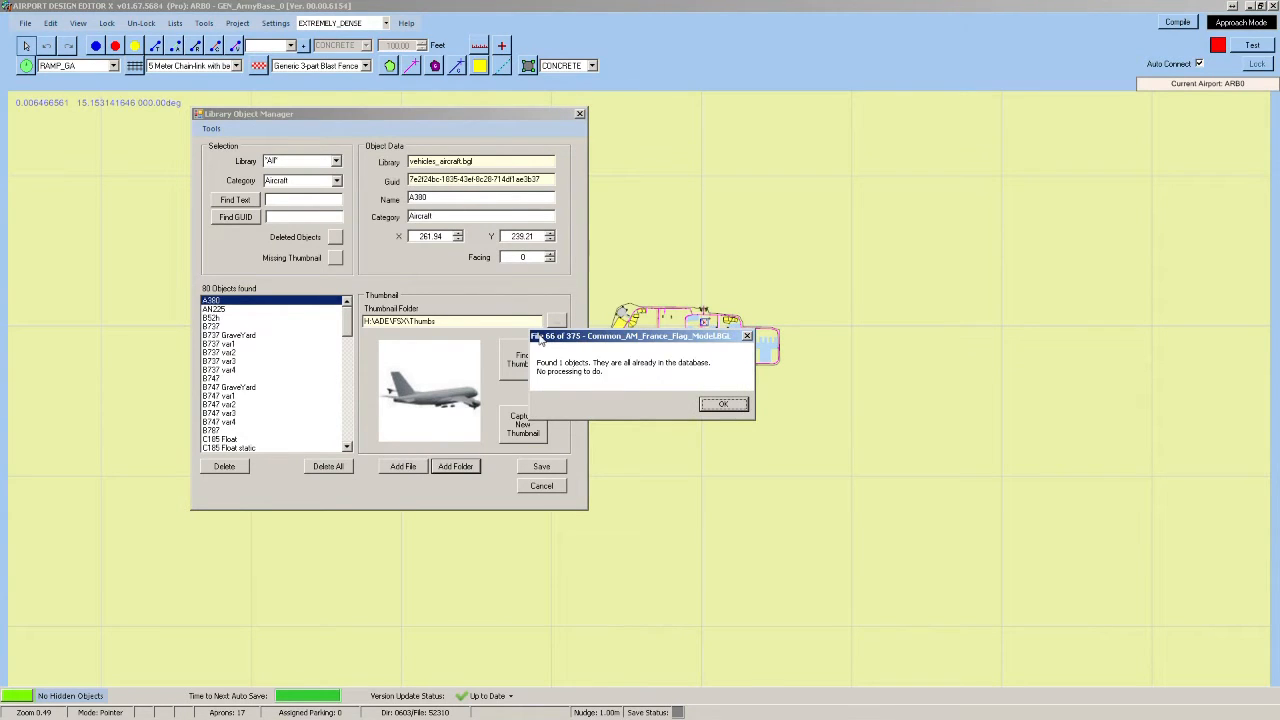
{"action": "key", "text": "Return"}
{"action": "key", "text": "Return"}
{"action": "key", "text": "Return"}
{"action": "key", "text": "Return"}
{"action": "key", "text": "Return"}
{"action": "key", "text": "Return"}
{"action": "key", "text": "Return"}
{"action": "key", "text": "Return"}
{"action": "key", "text": "Return"}
{"action": "key", "text": "Return"}
{"action": "key", "text": "Return"}
{"action": "key", "text": "Return"}
{"action": "key", "text": "Return"}
{"action": "key", "text": "Return"}
{"action": "key", "text": "Return"}
{"action": "key", "text": "Return"}
{"action": "key", "text": "Return"}
{"action": "key", "text": "Return"}
{"action": "key", "text": "Return"}
{"action": "key", "text": "Return"}
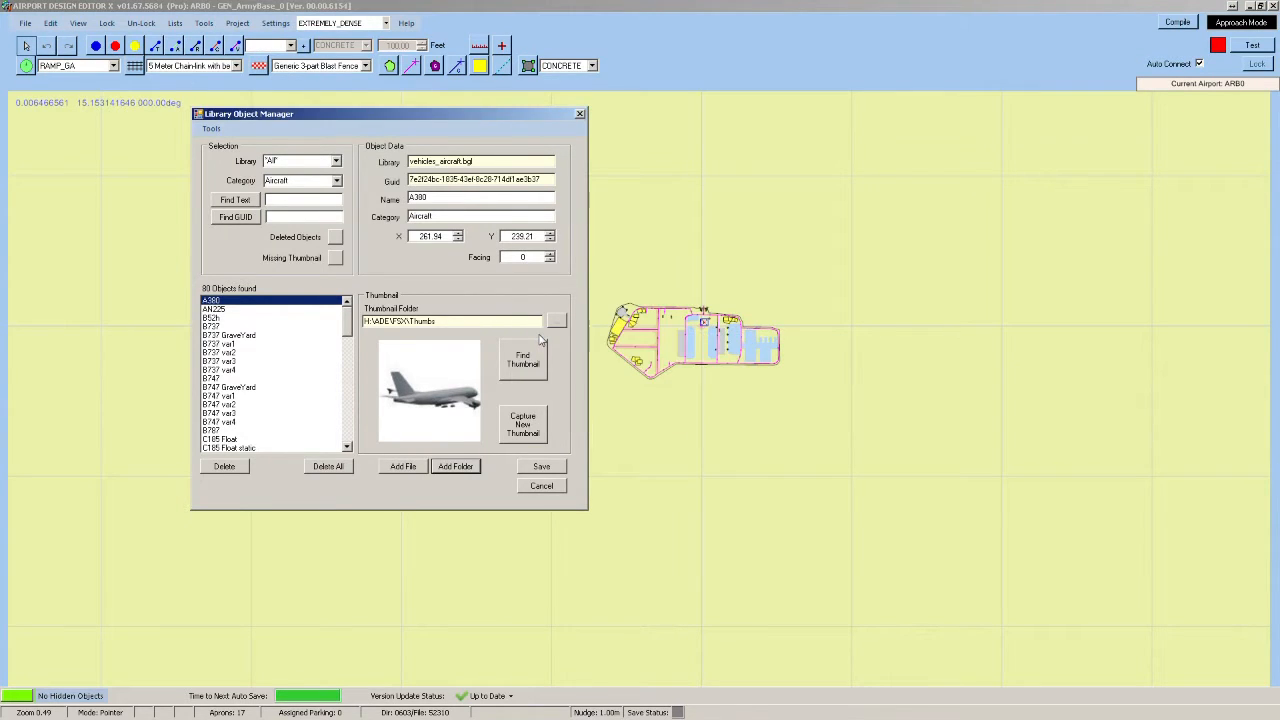
{"action": "key", "text": "Return"}
{"action": "key", "text": "Return"}
{"action": "key", "text": "Return"}
{"action": "key", "text": "Return"}
{"action": "key", "text": "Return"}
{"action": "key", "text": "Return"}
{"action": "key", "text": "Return"}
{"action": "key", "text": "Return"}
{"action": "key", "text": "Return"}
{"action": "key", "text": "Return"}
{"action": "key", "text": "Return"}
{"action": "key", "text": "Return"}
{"action": "key", "text": "Return"}
{"action": "key", "text": "Return"}
{"action": "key", "text": "Return"}
{"action": "key", "text": "Return"}
{"action": "key", "text": "Return"}
{"action": "key", "text": "Return"}
{"action": "key", "text": "Return"}
{"action": "key", "text": "Return"}
{"action": "key", "text": "Return"}
{"action": "key", "text": "Return"}
{"action": "key", "text": "Return"}
{"action": "key", "text": "Return"}
{"action": "key", "text": "Return"}
{"action": "key", "text": "Return"}
{"action": "key", "text": "Return"}
{"action": "key", "text": "Return"}
{"action": "key", "text": "Return"}
{"action": "key", "text": "Return"}
{"action": "key", "text": "Return"}
{"action": "key", "text": "Return"}
{"action": "key", "text": "Return"}
{"action": "key", "text": "Return"}
{"action": "key", "text": "Return"}
{"action": "key", "text": "Return"}
{"action": "key", "text": "Return"}
{"action": "key", "text": "Return"}
{"action": "key", "text": "Return"}
{"action": "key", "text": "Return"}
{"action": "key", "text": "Return"}
{"action": "key", "text": "Return"}
{"action": "key", "text": "Return"}
{"action": "key", "text": "Return"}
{"action": "key", "text": "Return"}
{"action": "key", "text": "Return"}
{"action": "key", "text": "Return"}
{"action": "key", "text": "Return"}
{"action": "key", "text": "Return"}
{"action": "key", "text": "Return"}
{"action": "key", "text": "Return"}
{"action": "key", "text": "Return"}
{"action": "key", "text": "Return"}
{"action": "key", "text": "Return"}
{"action": "key", "text": "Return"}
{"action": "key", "text": "Return"}
{"action": "key", "text": "Return"}
{"action": "key", "text": "Return"}
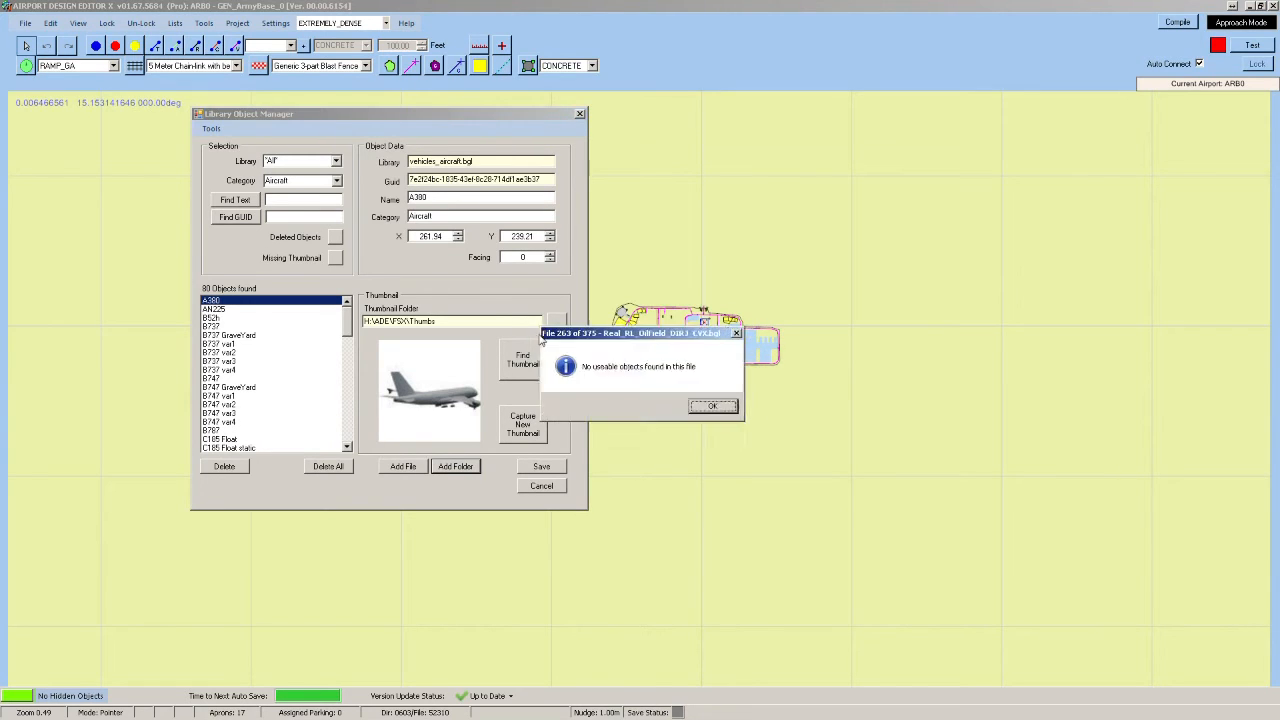
{"action": "key", "text": "Return"}
{"action": "key", "text": "Return"}
{"action": "key", "text": "Return"}
{"action": "key", "text": "Return"}
{"action": "key", "text": "Return"}
{"action": "key", "text": "Return"}
{"action": "key", "text": "Return"}
{"action": "key", "text": "Return"}
{"action": "key", "text": "Return"}
{"action": "key", "text": "Return"}
{"action": "key", "text": "Return"}
{"action": "key", "text": "Return"}
{"action": "key", "text": "Return"}
{"action": "key", "text": "Return"}
{"action": "key", "text": "Return"}
{"action": "key", "text": "Return"}
{"action": "key", "text": "Return"}
{"action": "key", "text": "Return"}
{"action": "key", "text": "Return"}
{"action": "key", "text": "Return"}
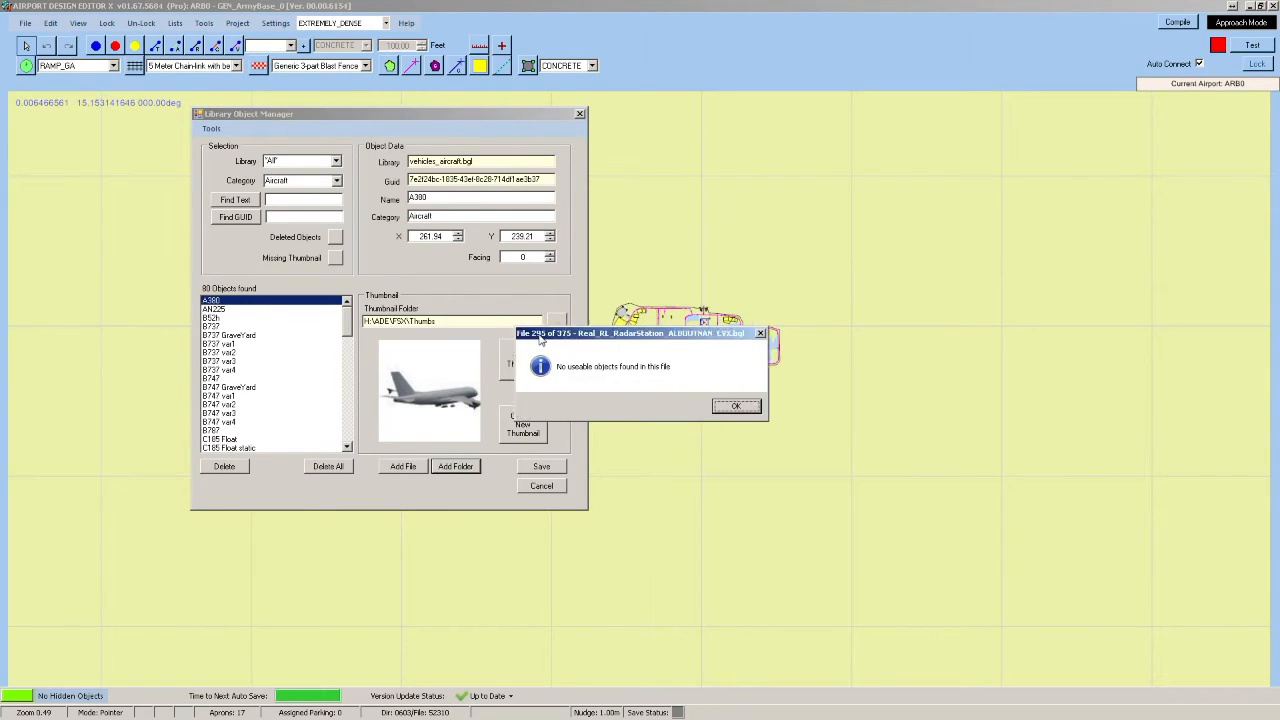
{"action": "key", "text": "Return"}
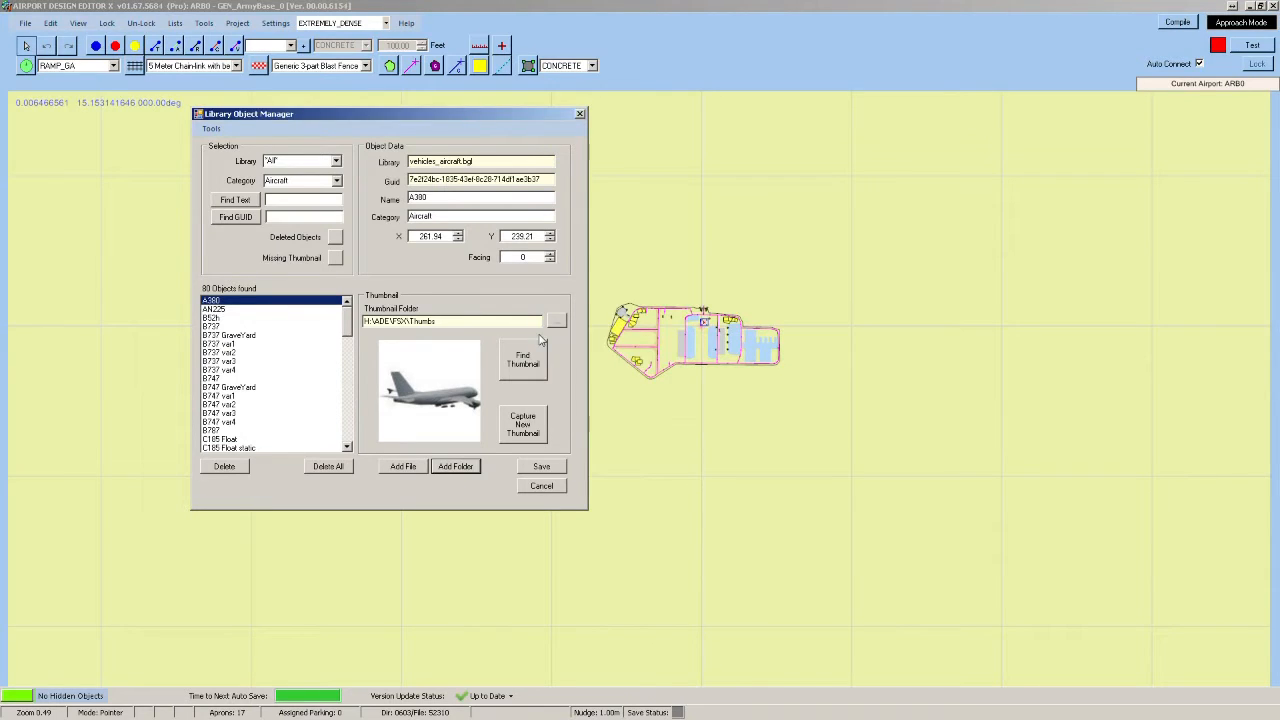
Dismiss the remaining per-file messages through file 375 and close the final folder search message in the Library Object Manager.
{"action": "key", "text": "Return"}
{"action": "key", "text": "Return"}
{"action": "key", "text": "Return"}
{"action": "key", "text": "Return"}
{"action": "key", "text": "Return"}
{"action": "key", "text": "Return"}
{"action": "key", "text": "Return"}
{"action": "key", "text": "Return"}
{"action": "key", "text": "Return"}
{"action": "key", "text": "Return"}
{"action": "key", "text": "Return"}
{"action": "key", "text": "Return"}
{"action": "key", "text": "Return"}
{"action": "key", "text": "Return"}
{"action": "key", "text": "Return"}
{"action": "key", "text": "Return"}
{"action": "key", "text": "Return"}
{"action": "key", "text": "Return"}
{"action": "key", "text": "Return"}
{"action": "key", "text": "Return"}
{"action": "key", "text": "Return"}
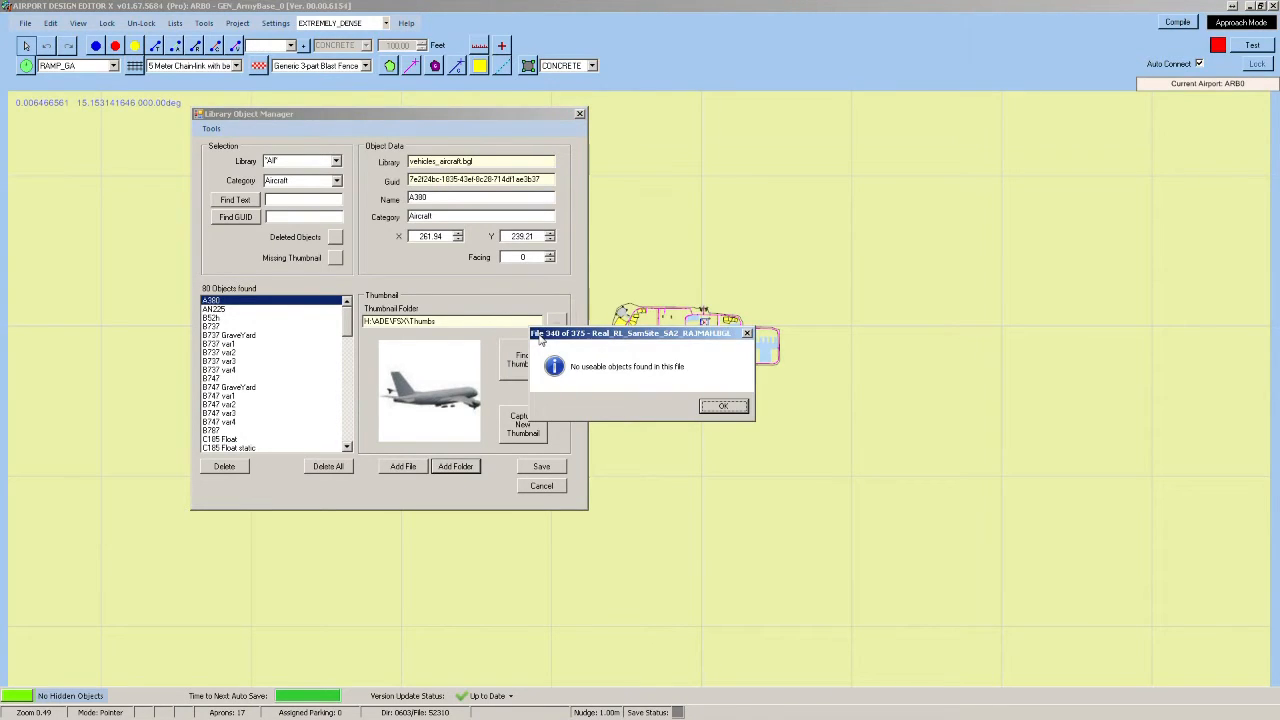
{"action": "key", "text": "Return"}
{"action": "key", "text": "Return"}
{"action": "key", "text": "Return"}
{"action": "key", "text": "Return"}
{"action": "key", "text": "Return"}
{"action": "key", "text": "Return"}
{"action": "key", "text": "Return"}
{"action": "key", "text": "Return"}
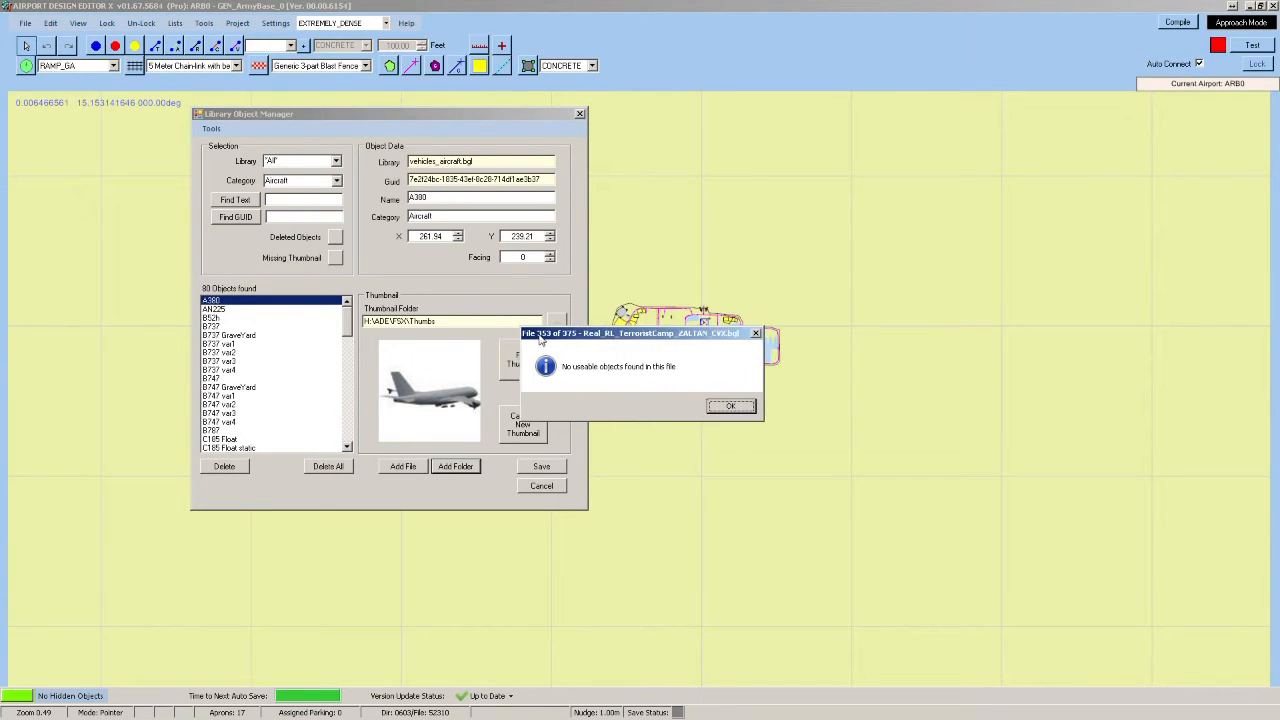
{"action": "left_click", "coordinate": [738, 411]}
{"action": "left_click", "coordinate": [738, 411]}
{"action": "left_click", "coordinate": [738, 412]}
{"action": "left_click", "coordinate": [738, 412]}
{"action": "left_click", "coordinate": [711, 408]}
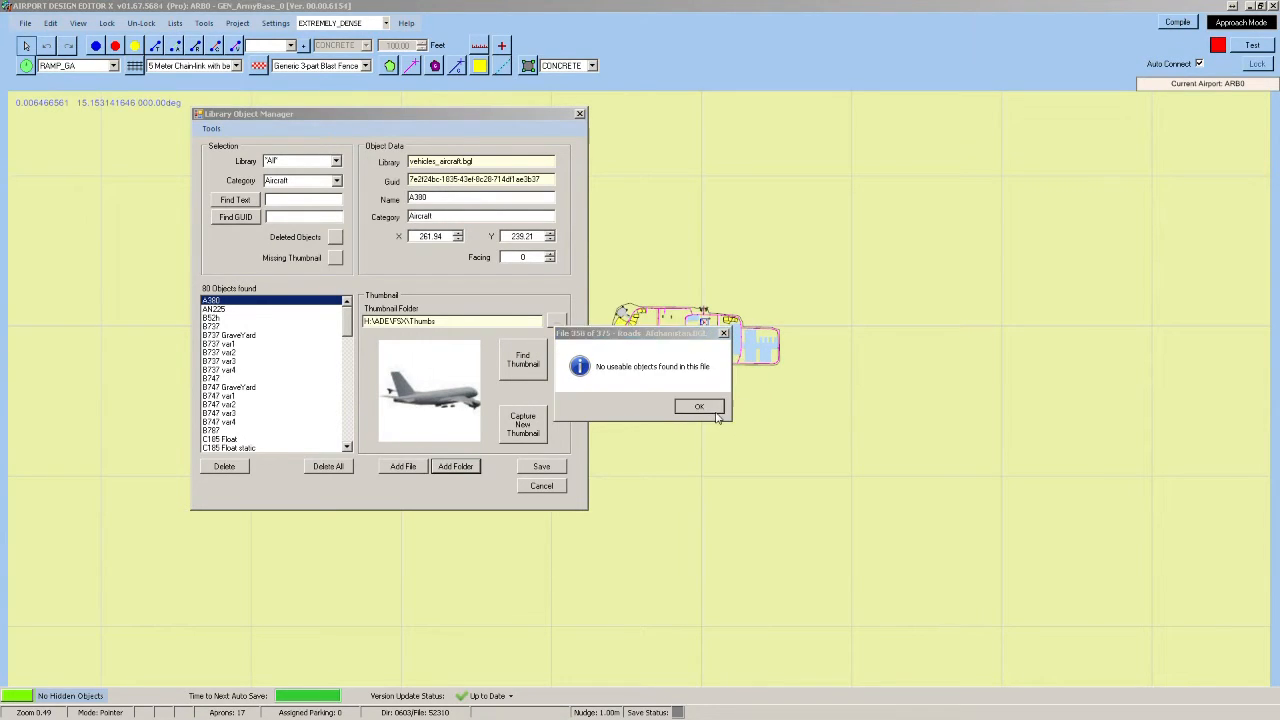
{"action": "left_click", "coordinate": [711, 408]}
{"action": "left_click", "coordinate": [704, 407]}
{"action": "left_click", "coordinate": [704, 407]}
{"action": "left_click", "coordinate": [704, 407]}
{"action": "left_click", "coordinate": [704, 407]}
{"action": "left_click", "coordinate": [705, 407]}
{"action": "left_click", "coordinate": [705, 407]}
{"action": "left_click", "coordinate": [706, 408]}
{"action": "left_click", "coordinate": [707, 408]}
{"action": "left_click", "coordinate": [707, 408]}
{"action": "left_click", "coordinate": [707, 408]}
{"action": "left_click", "coordinate": [707, 408]}
{"action": "left_click", "coordinate": [707, 408]}
{"action": "left_click", "coordinate": [707, 408]}
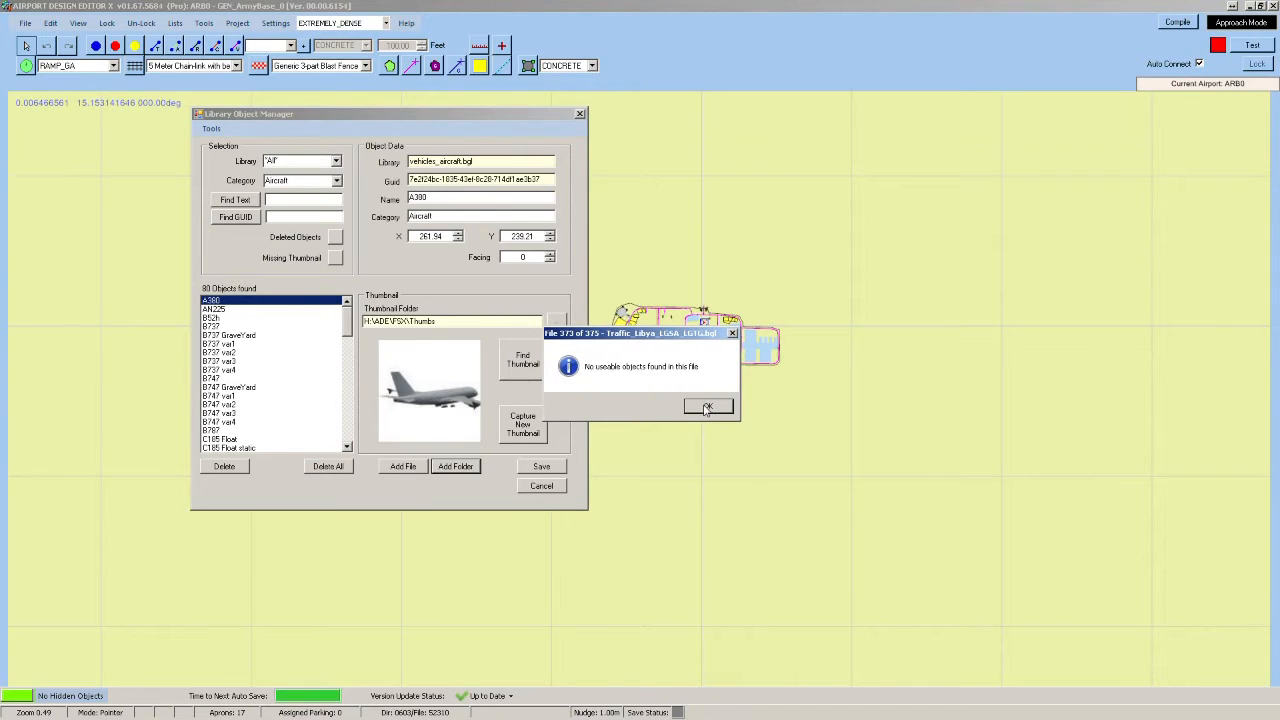
{"action": "left_click", "coordinate": [707, 408]}
{"action": "left_click", "coordinate": [707, 408]}
{"action": "left_click", "coordinate": [707, 408]}
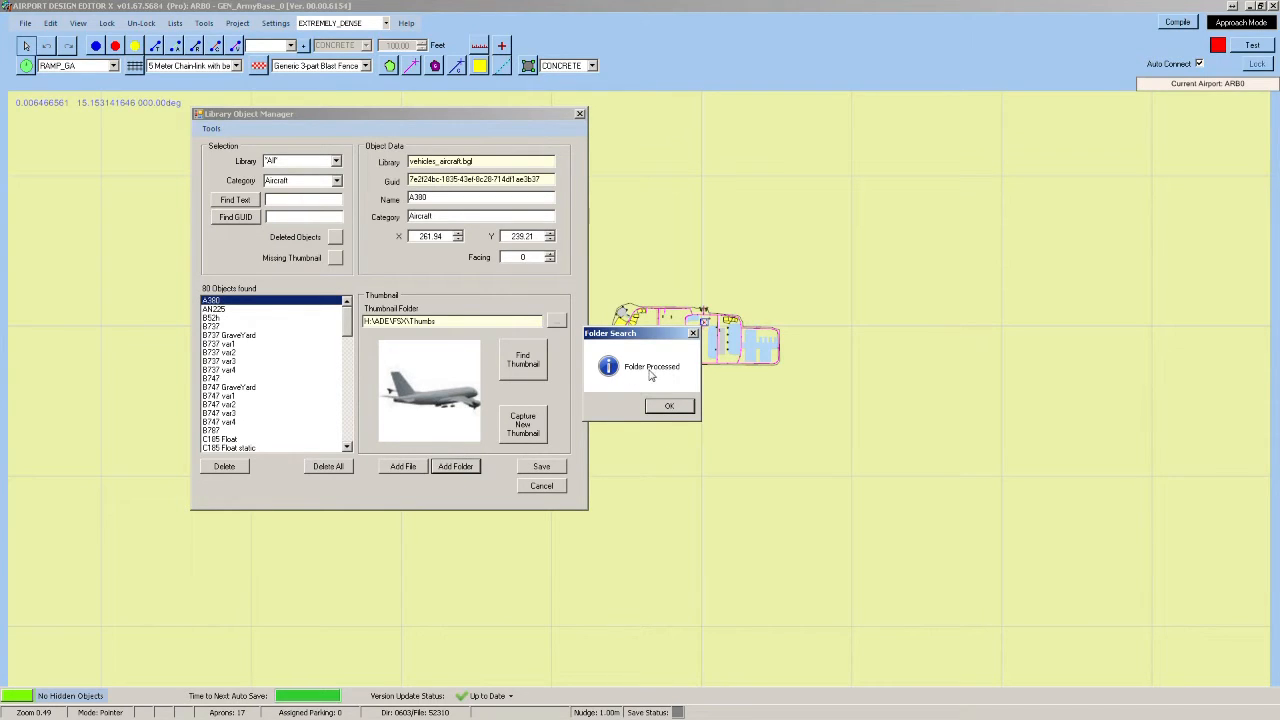
{"action": "left_click", "coordinate": [668, 408]}
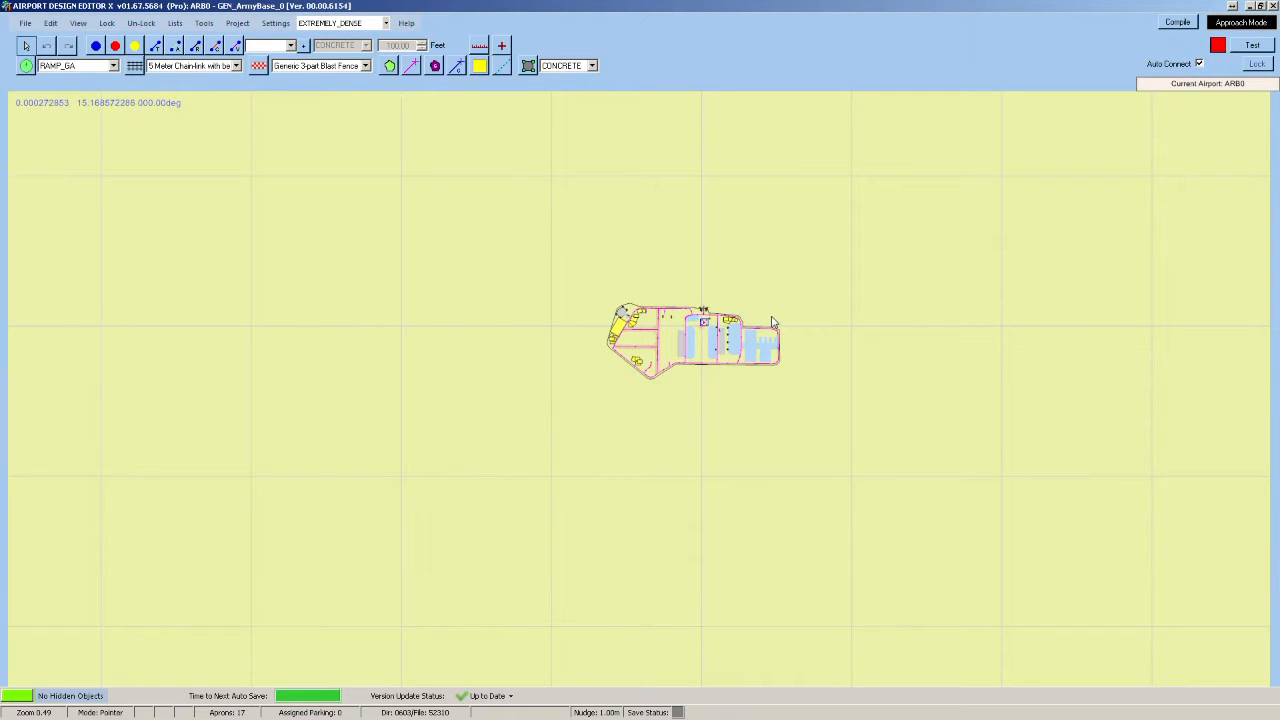
Save the airport as a new project named ARB0_GEN_ARMYBASE_0 in the folder H:\ADE\FSX\Projects.
{"action": "mouse_move", "coordinate": [675, 374]}
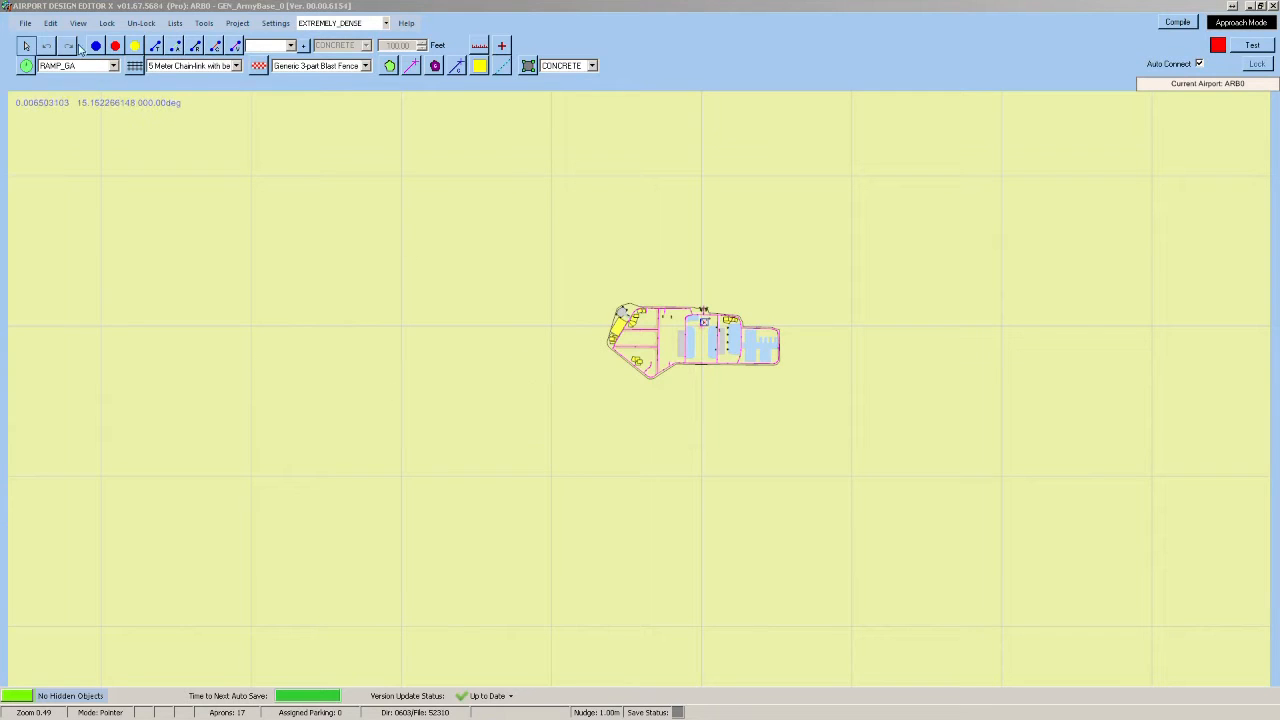
{"action": "left_click", "coordinate": [24, 22]}
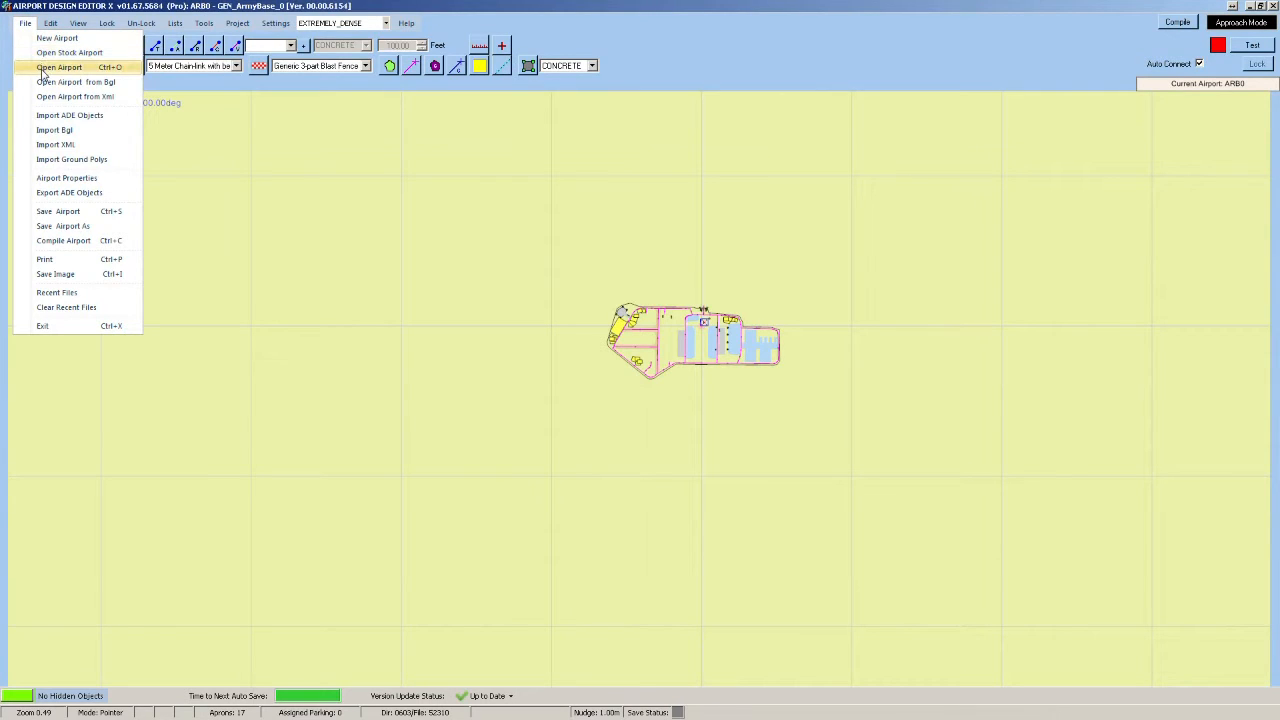
{"action": "left_click", "coordinate": [62, 226]}
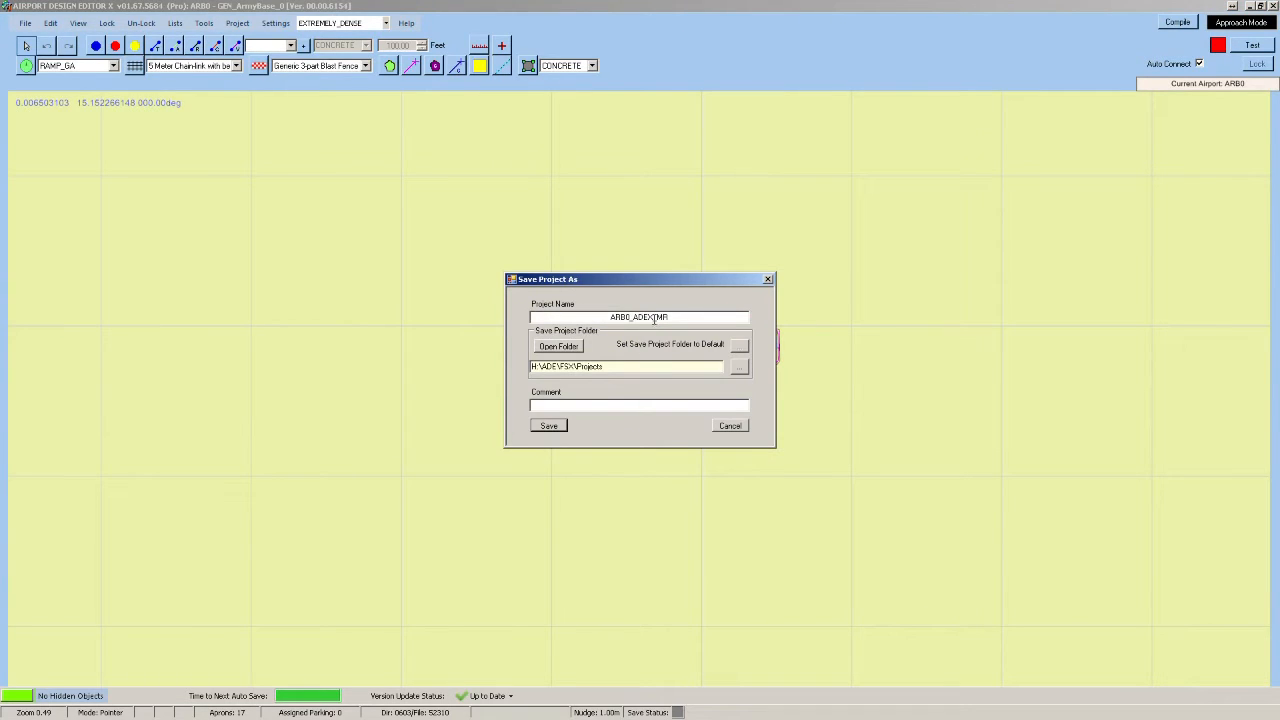
{"action": "mouse_move", "coordinate": [652, 279]}
{"action": "left_mouse_down"}
{"action": "mouse_move", "coordinate": [617, 136]}
{"action": "mouse_move", "coordinate": [669, 137]}
{"action": "left_mouse_up"}
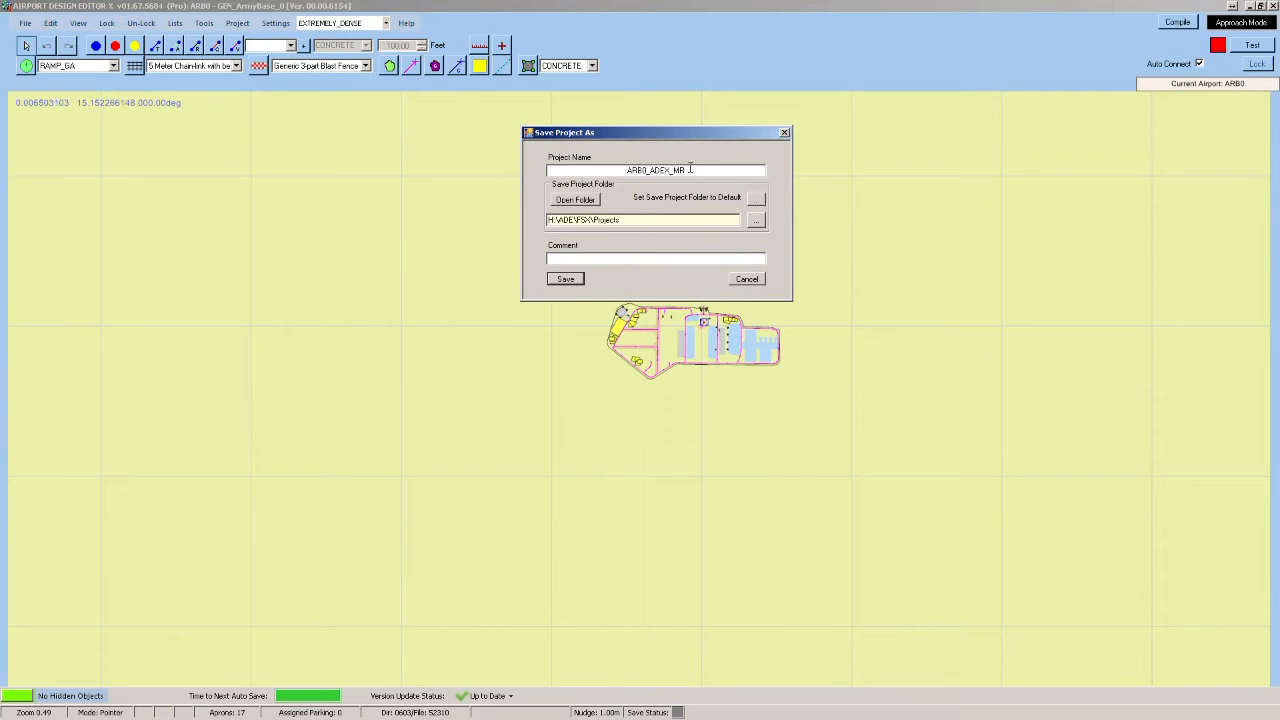
{"action": "left_click_drag", "start_coordinate": [690, 169], "coordinate": [599, 171]}
{"action": "type", "text": "GEN"}
{"action": "type", "text": "_AR"}
{"action": "type", "text": "<"}
{"action": "key", "text": "BackSpace"}
{"action": "type", "text": "<"}
{"action": "type", "text": "MY"}
{"action": "type", "text": "BASE"}
{"action": "type", "text": "_"}
{"action": "type", "text": "1"}
{"action": "key", "text": "BackSpace"}
{"action": "type", "text": "0"}
{"action": "type", "text": "AR"}
{"action": "type", "text": "B"}
{"action": "type", "text": "0_"}
{"action": "left_click_drag", "start_coordinate": [548, 219], "coordinate": [625, 219]}
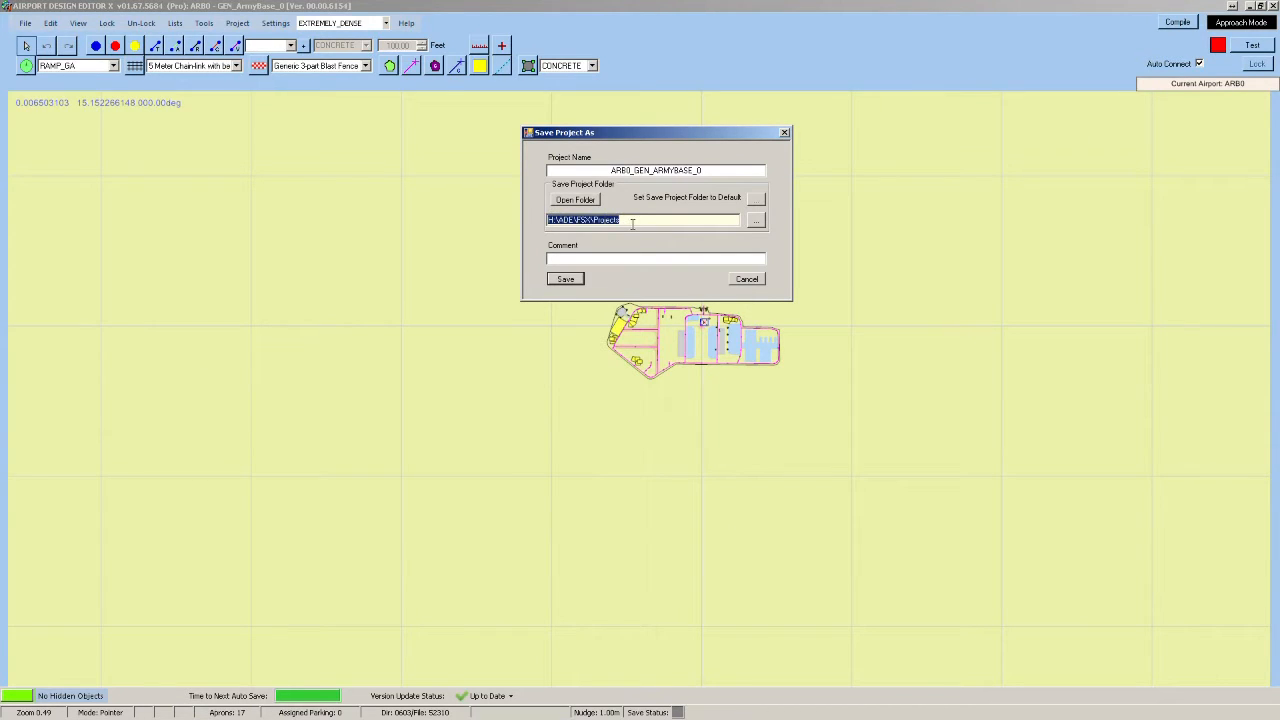
{"action": "left_click", "coordinate": [566, 280]}
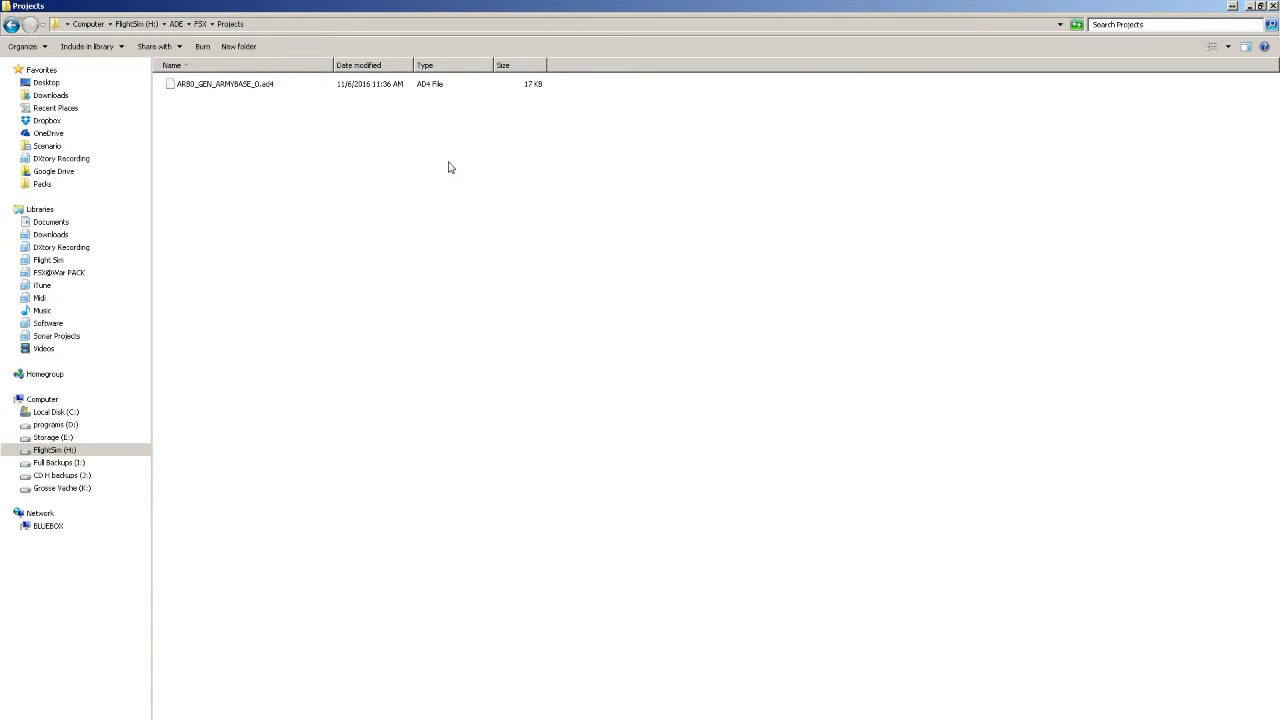
Check the saved project file ARB0_GEN_ARMYBASE_0.ad4 and its folder path H:\ADE\FSX\Projects in Windows Explorer.
{"action": "left_click", "coordinate": [262, 25]}
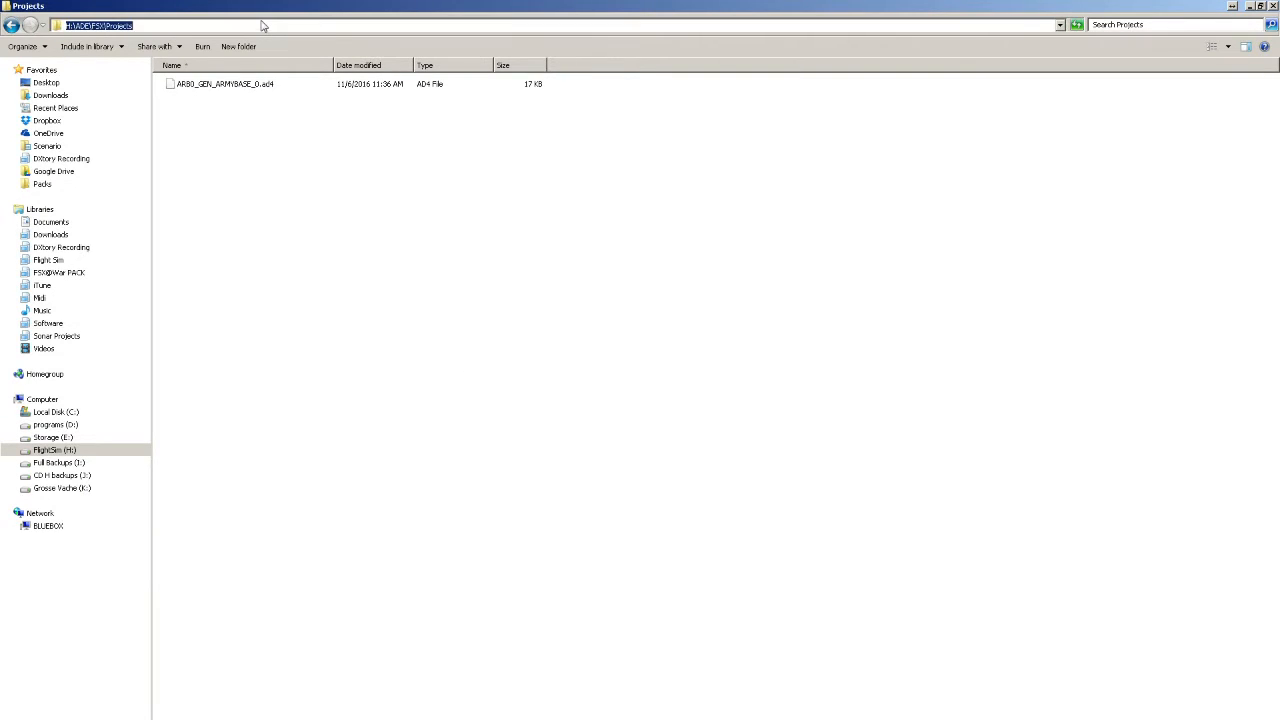
{"action": "left_click", "coordinate": [226, 108]}
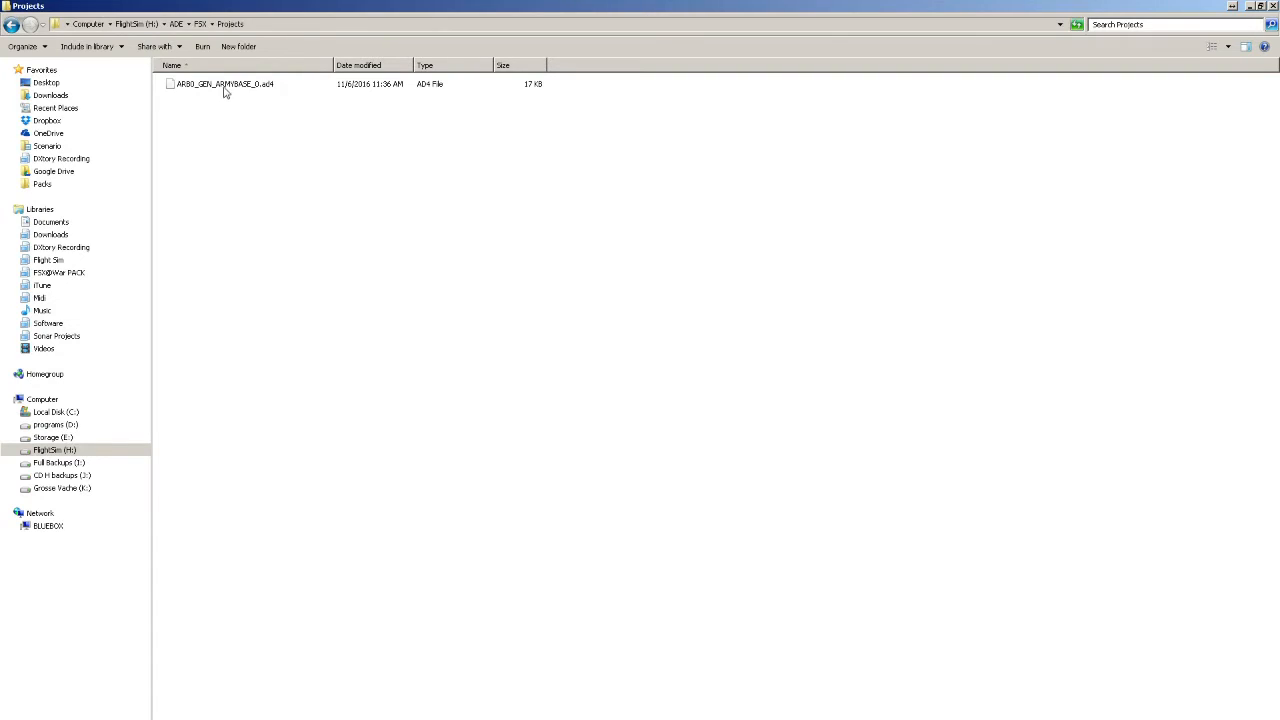
{"action": "left_click", "coordinate": [226, 89]}
{"action": "left_click", "coordinate": [199, 121]}
{"action": "left_click", "coordinate": [223, 89]}
Open ARB0_GEN_ARMYBASE_0.ad4 with Airport Design Editor.exe from H:\ADE as the permanent program for this file type, and close the editor again.
{"action": "right_click", "coordinate": [223, 89]}
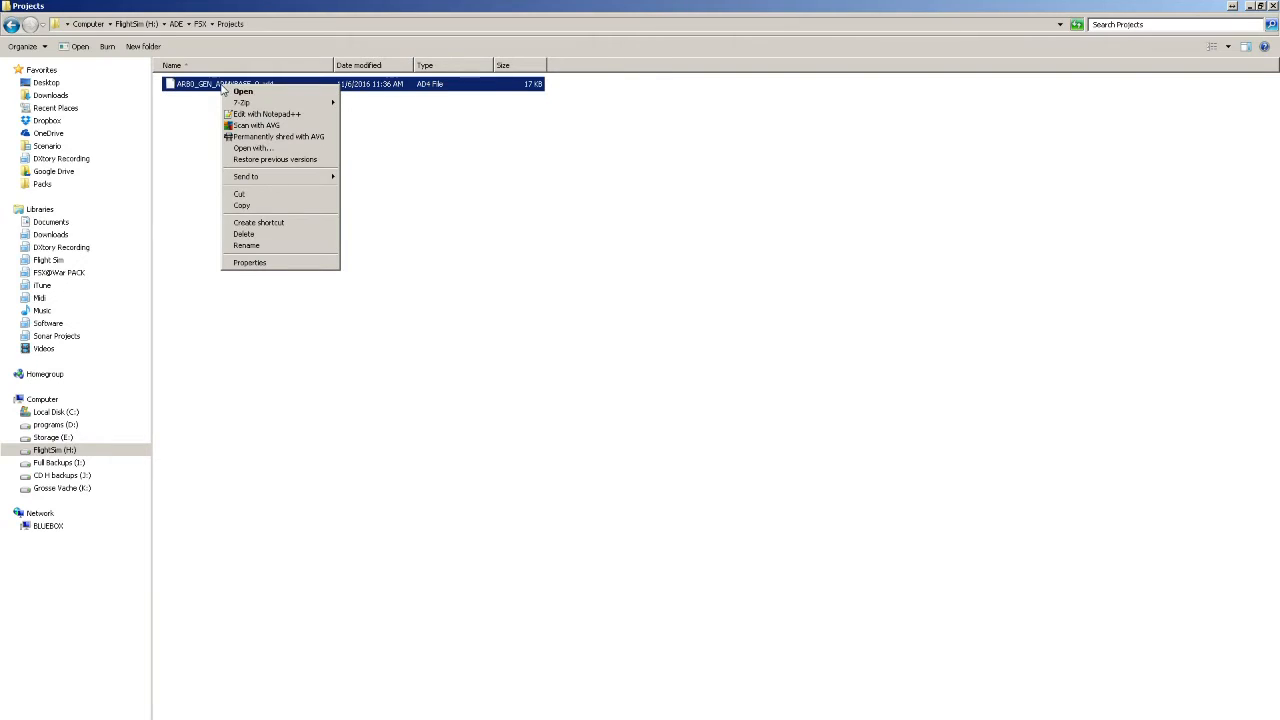
{"action": "left_click", "coordinate": [245, 92]}
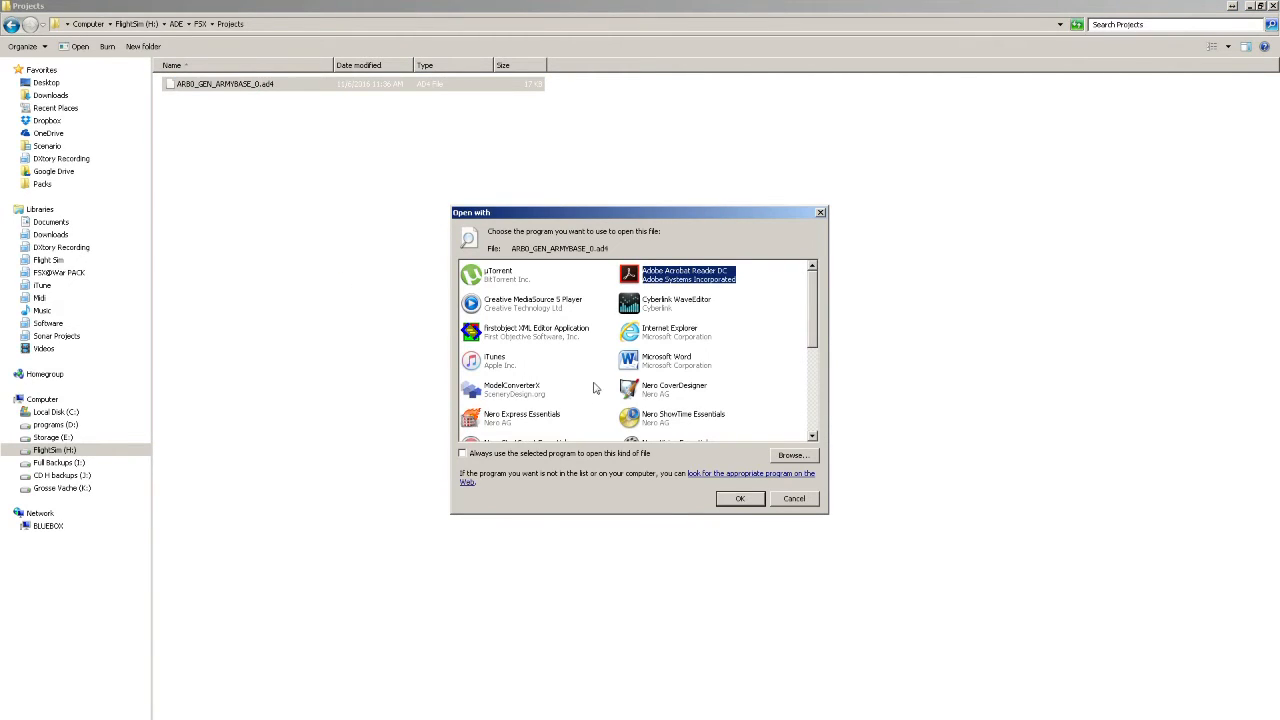
{"action": "mouse_move", "coordinate": [812, 308]}
{"action": "left_mouse_down"}
{"action": "mouse_move", "coordinate": [809, 399]}
{"action": "mouse_move", "coordinate": [806, 284]}
{"action": "left_mouse_up"}
{"action": "left_click", "coordinate": [463, 454]}
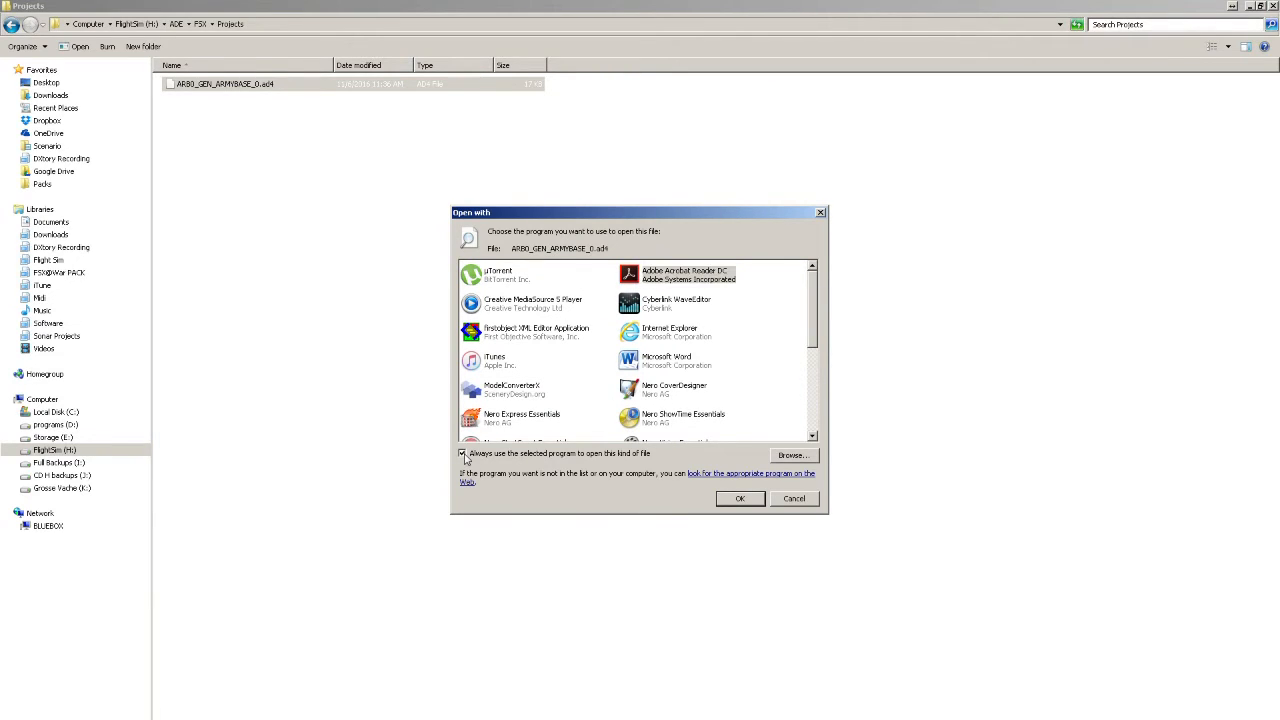
{"action": "left_click", "coordinate": [792, 455]}
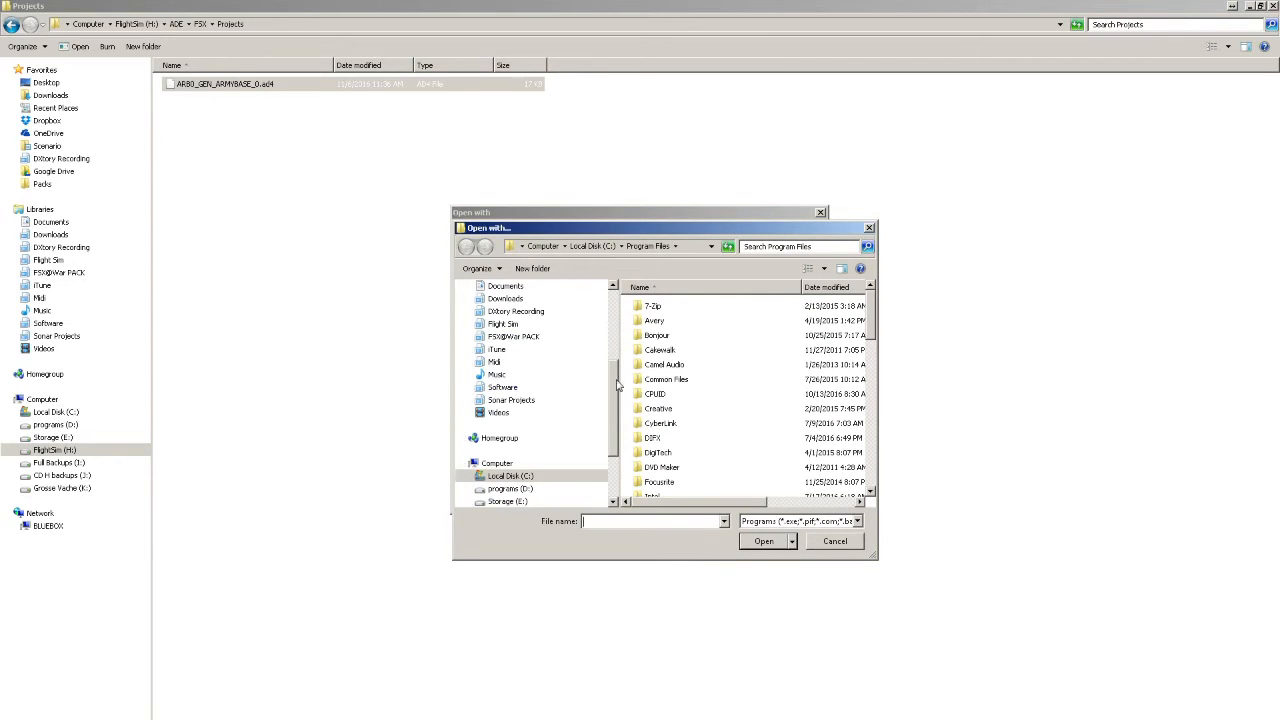
{"action": "scroll", "coordinate": [616, 386], "scroll_direction": "down", "scroll_amount": 3}
{"action": "left_click", "coordinate": [510, 426]}
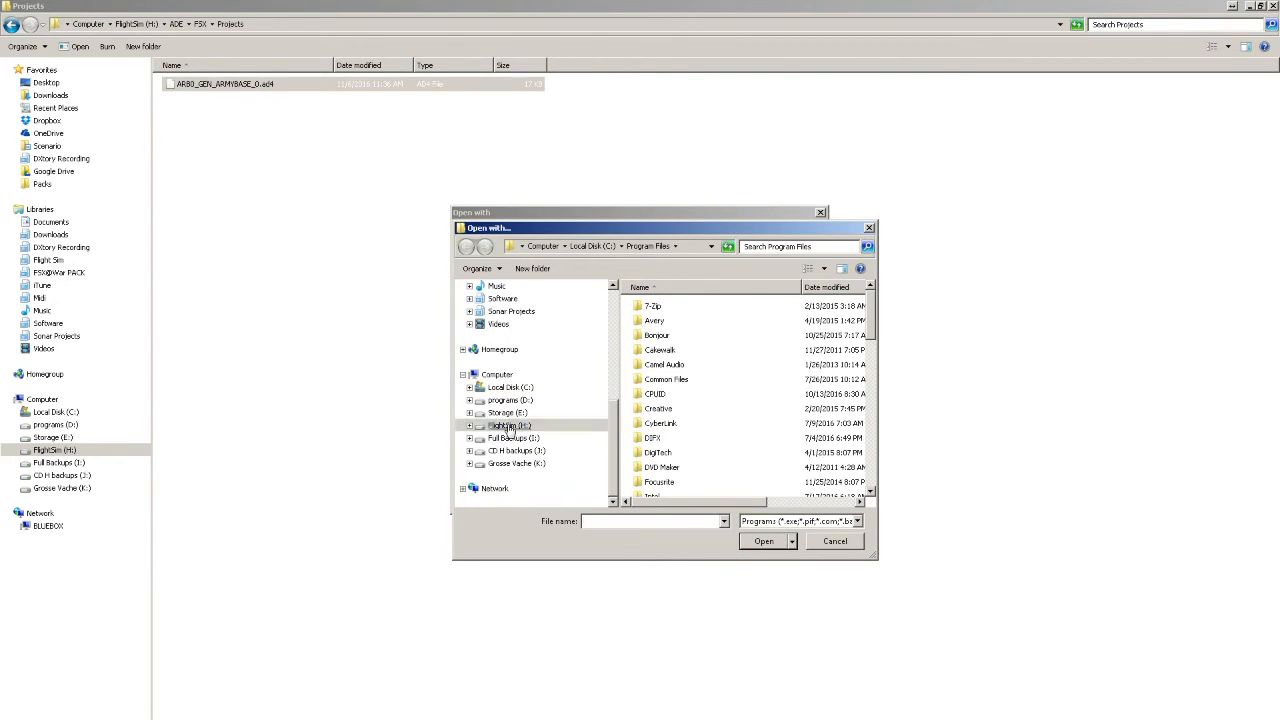
{"action": "double_click", "coordinate": [655, 322]}
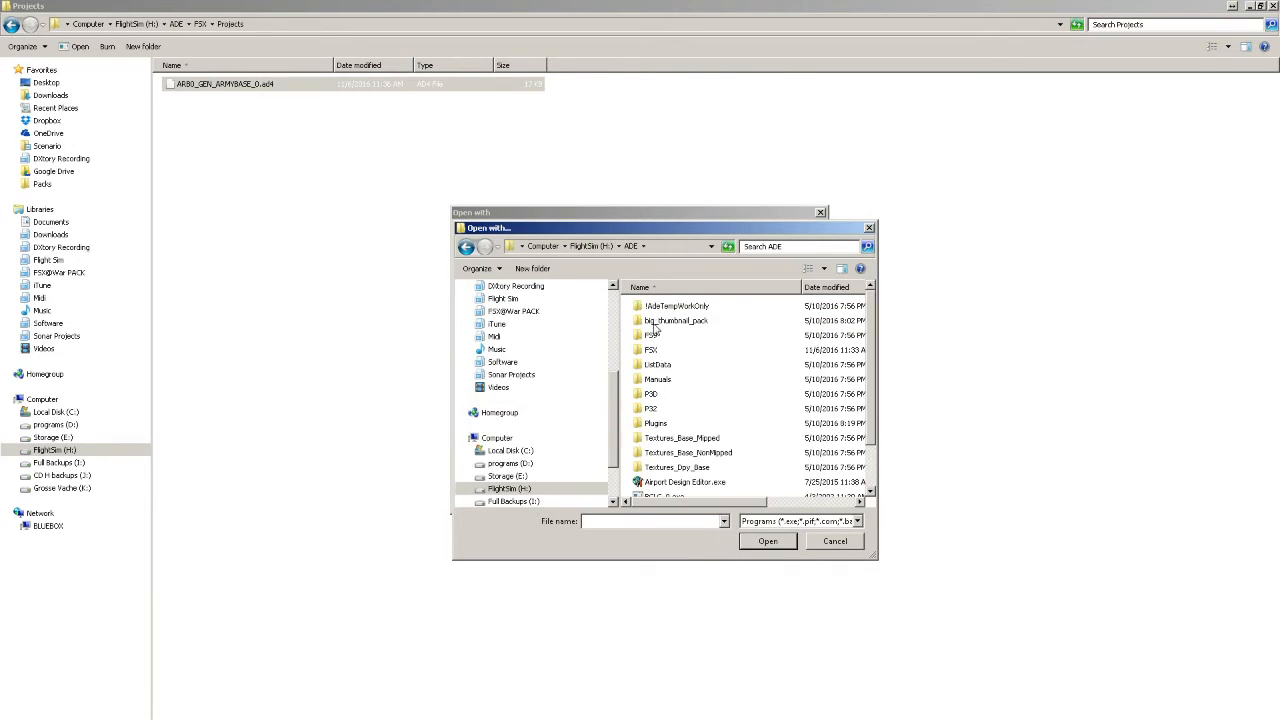
{"action": "left_click", "coordinate": [680, 484]}
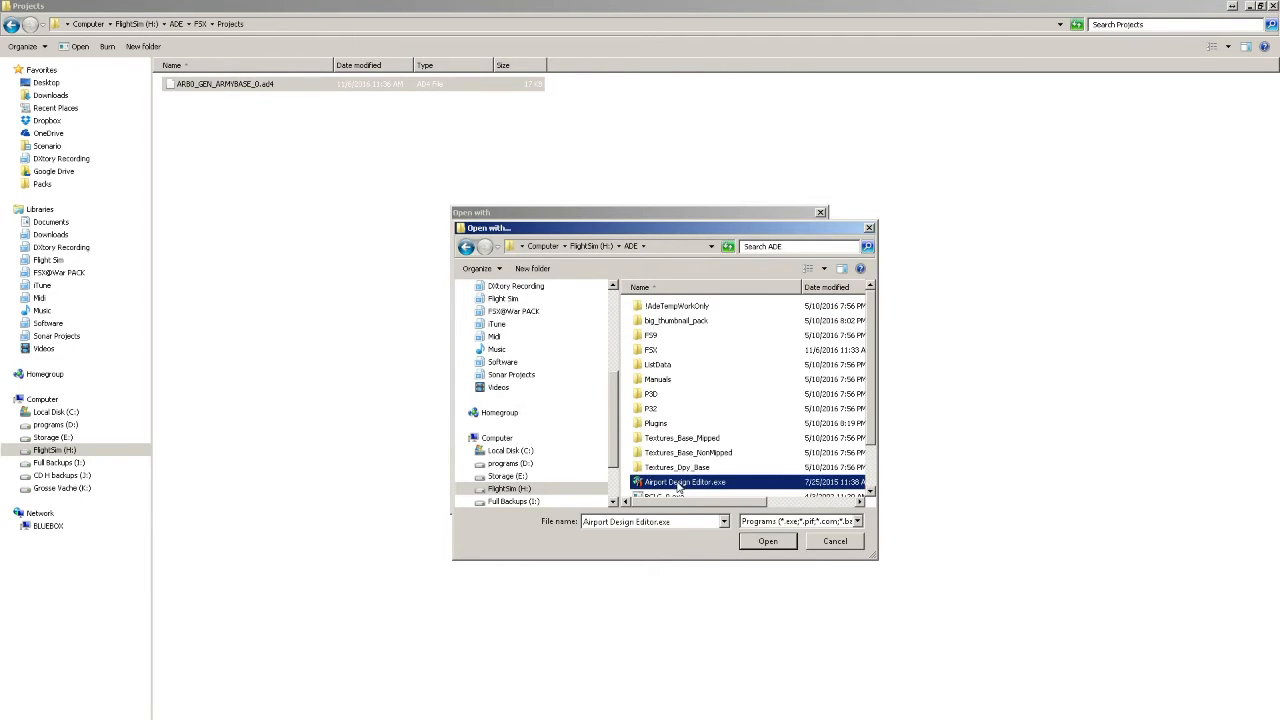
{"action": "left_click", "coordinate": [767, 542]}
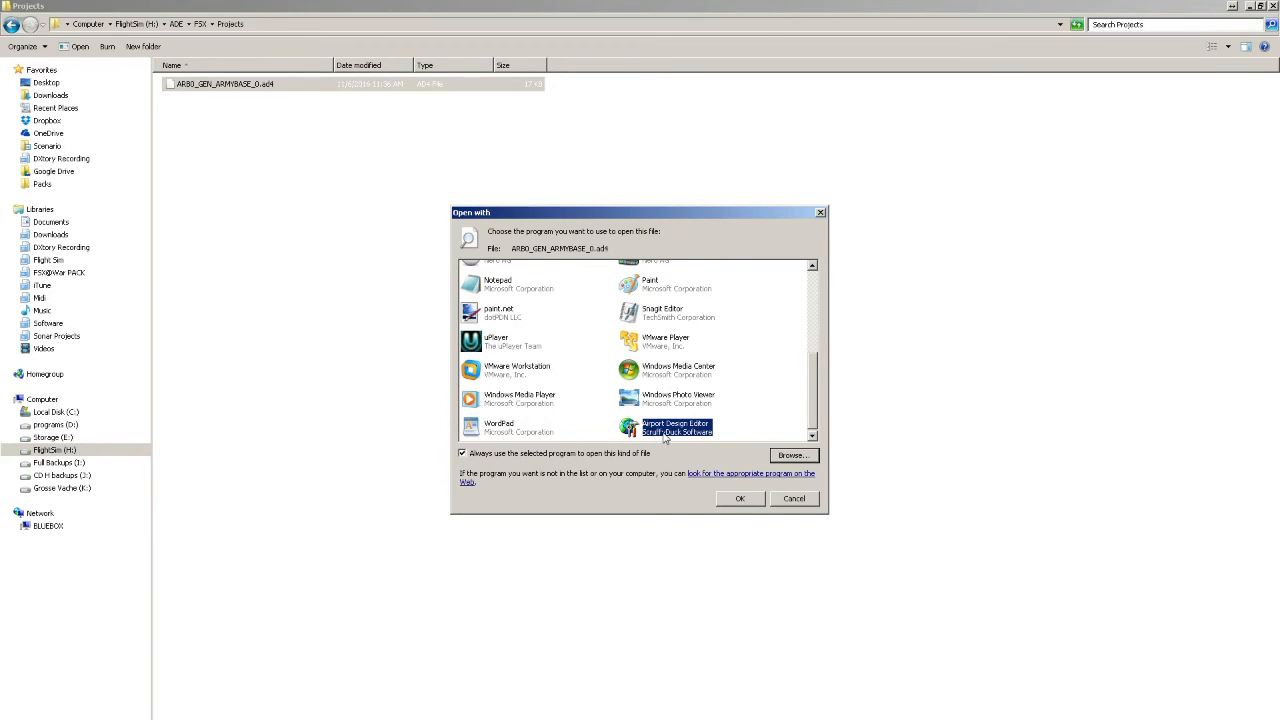
{"action": "left_click", "coordinate": [741, 500]}
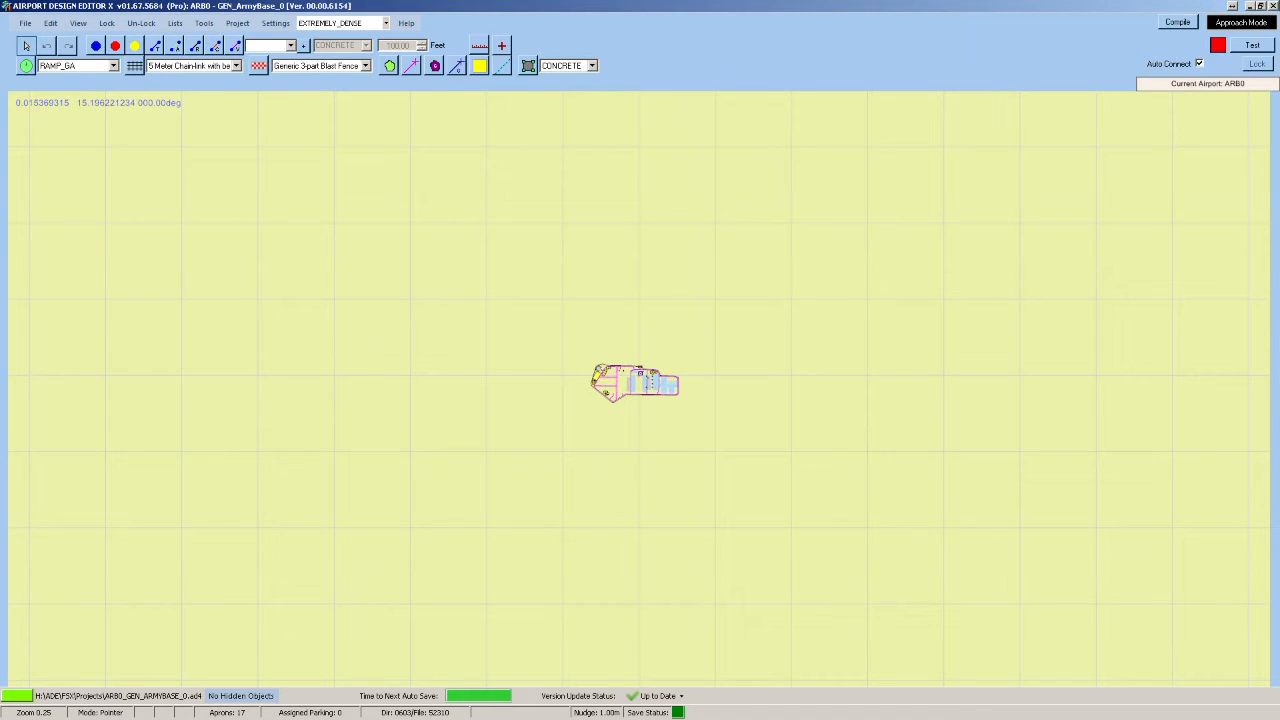
{"action": "left_click", "coordinate": [1273, 5]}
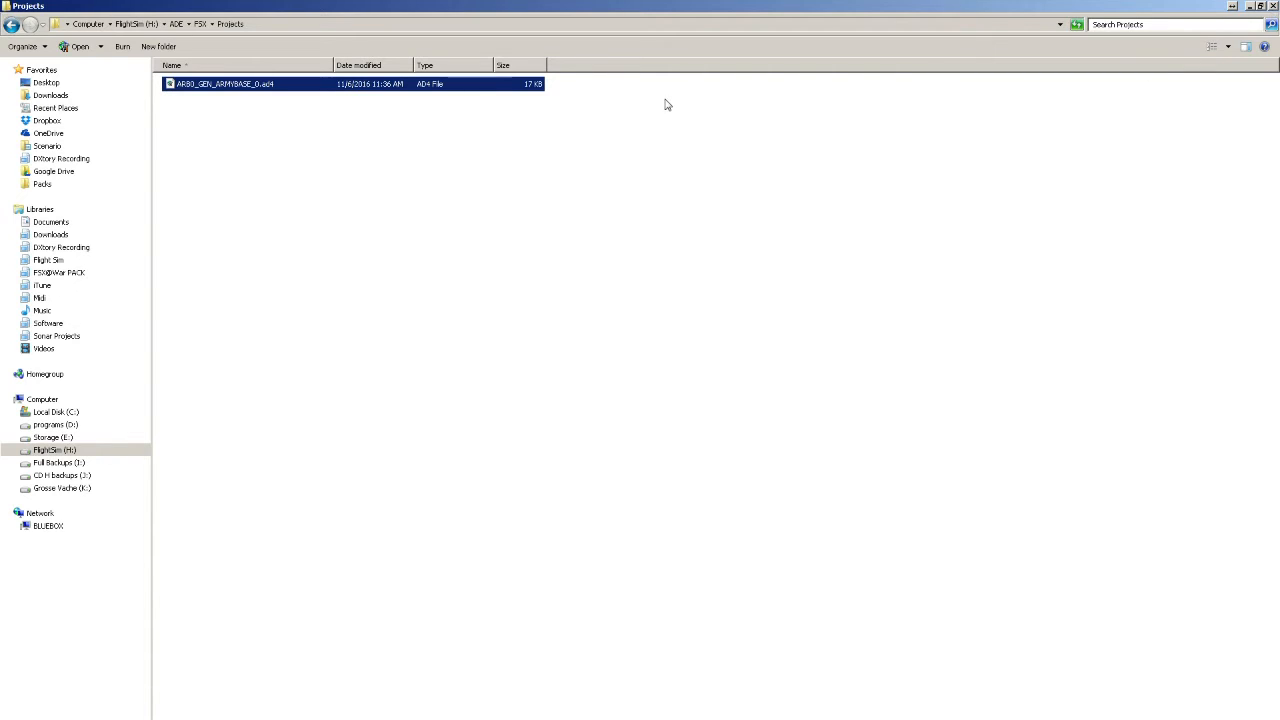
{"action": "left_click", "coordinate": [380, 186]}
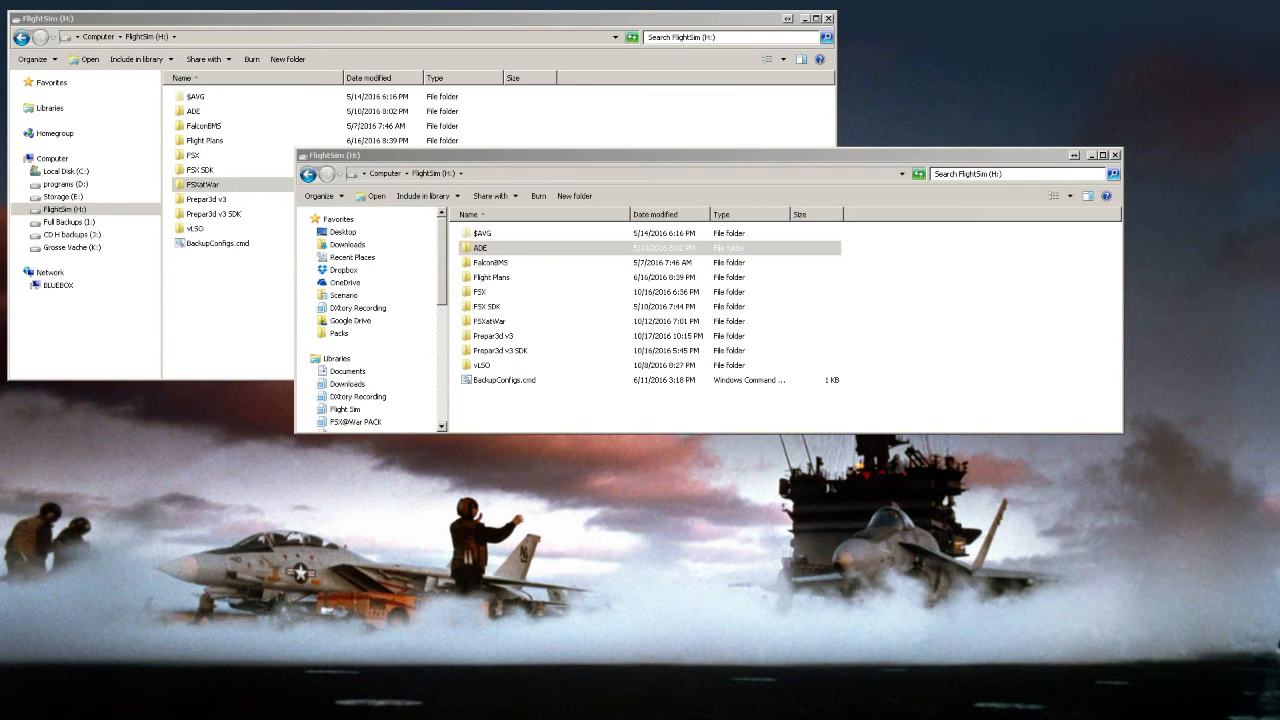
Open the LatLonMover_1.32 folder inside H:\FSXatWar in Windows Explorer.
{"action": "left_click_drag", "start_coordinate": [189, 184], "coordinate": [210, 187]}
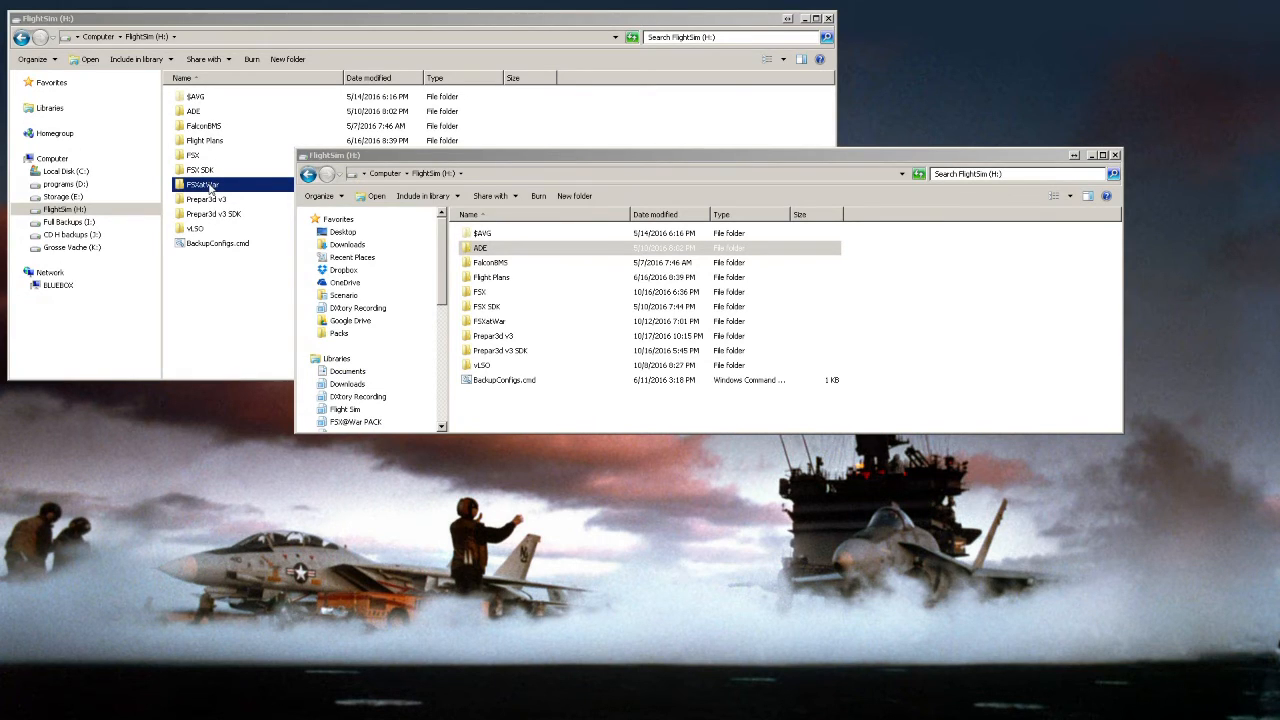
{"action": "double_click", "coordinate": [210, 187]}
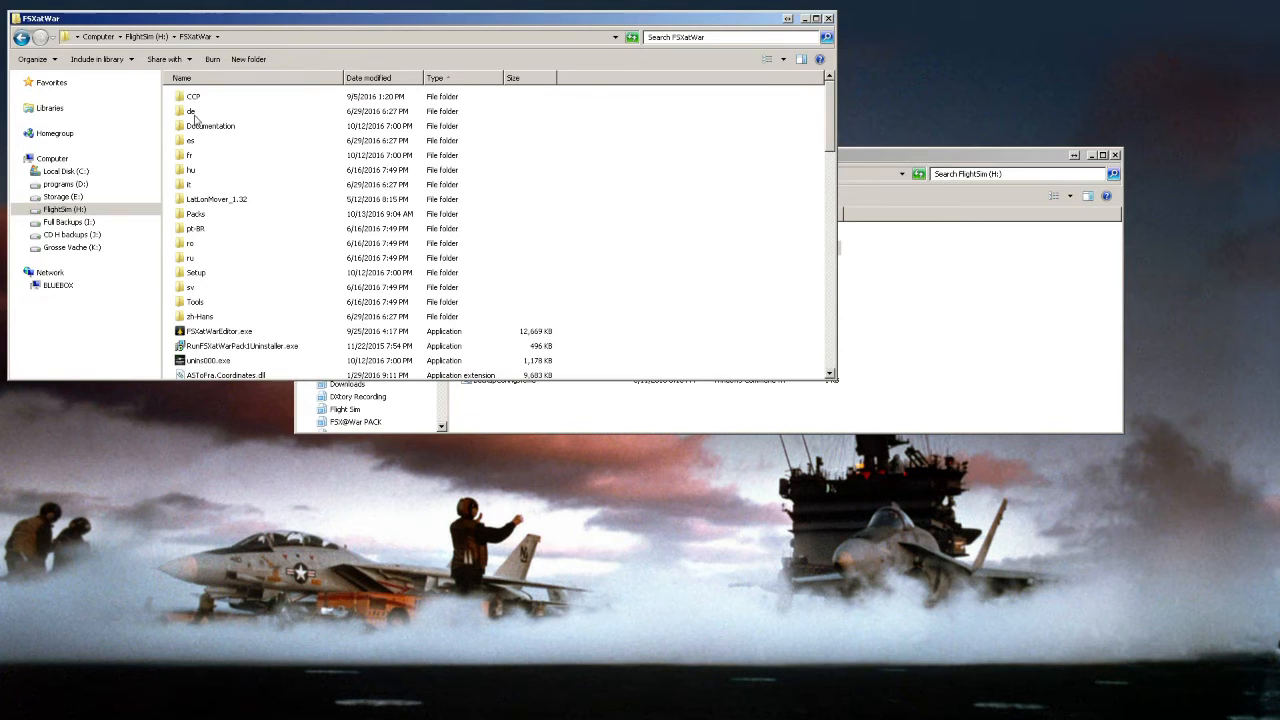
{"action": "left_click", "coordinate": [192, 201]}
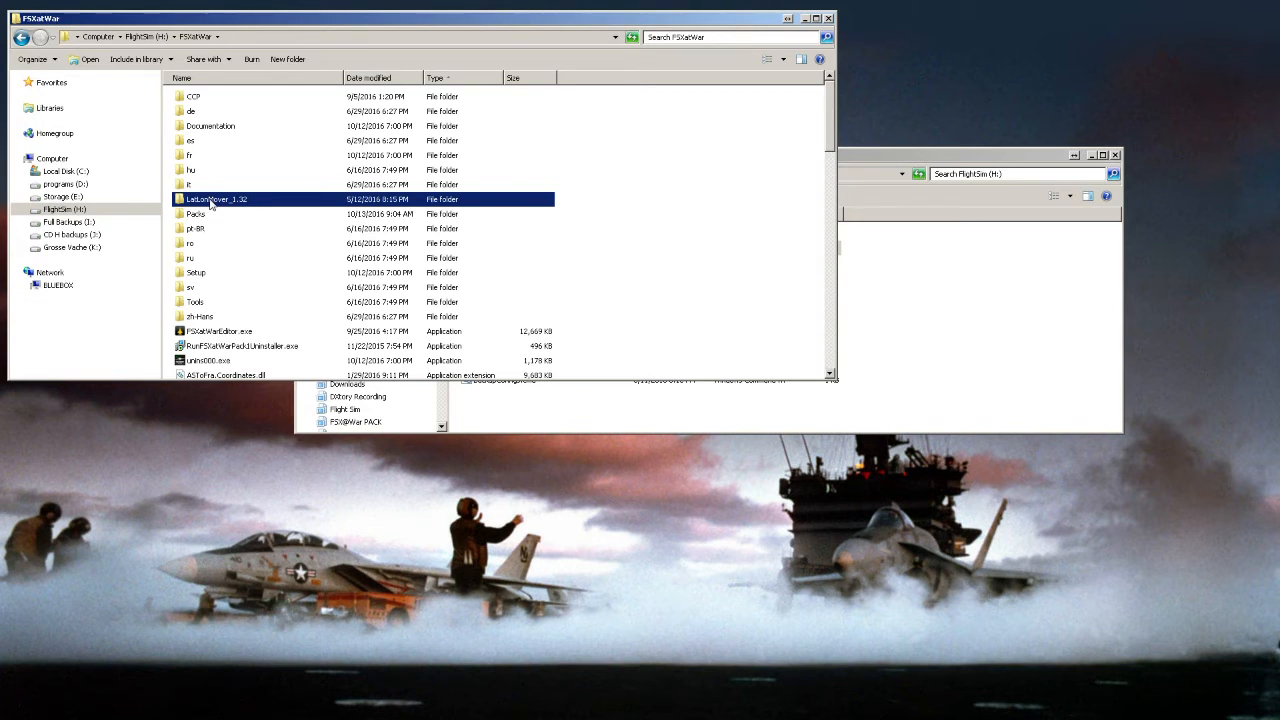
{"action": "double_click", "coordinate": [211, 201]}
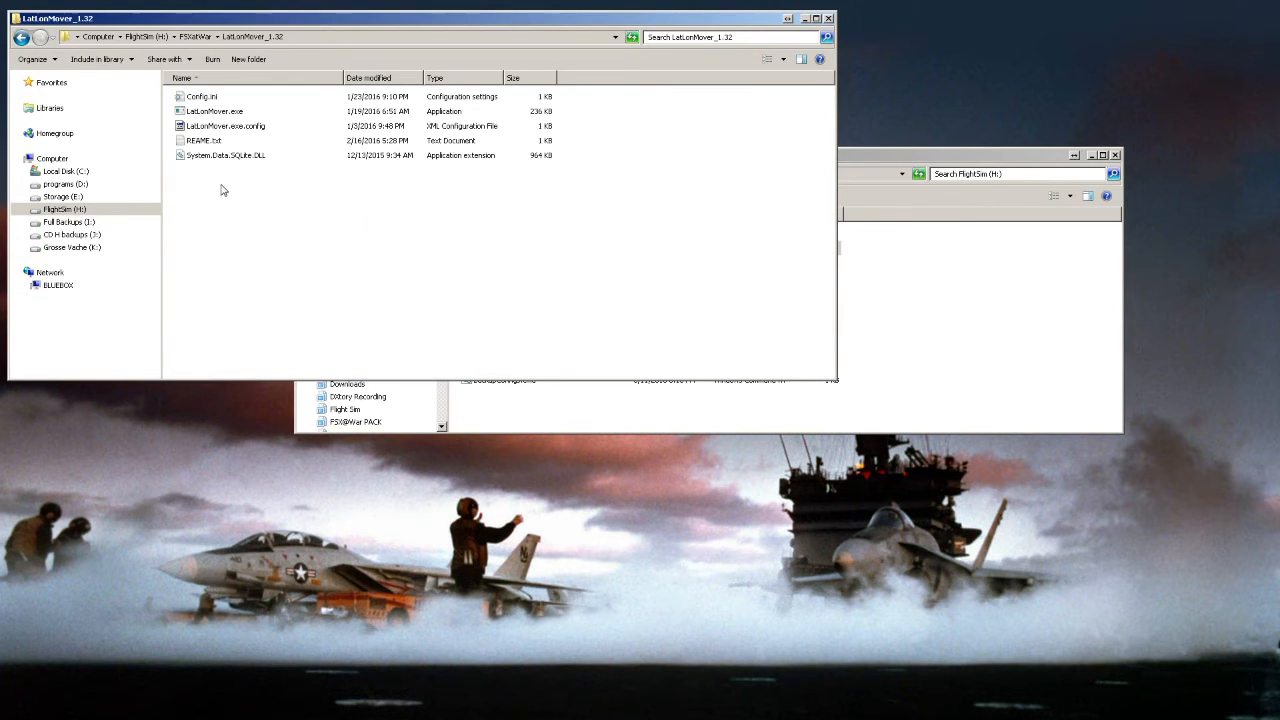
Open LatLonMover's Config.ini in Notepad and place its window along the upper edge of the desktop.
{"action": "left_click", "coordinate": [209, 113]}
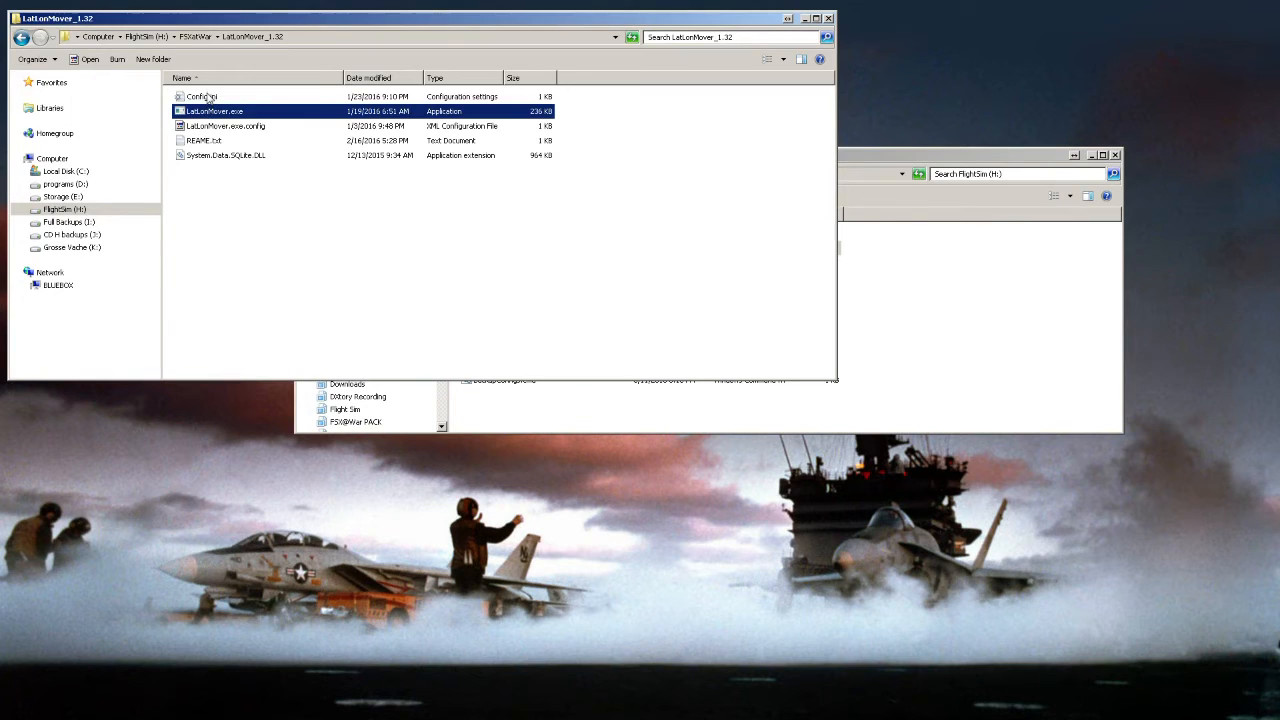
{"action": "left_click", "coordinate": [207, 97]}
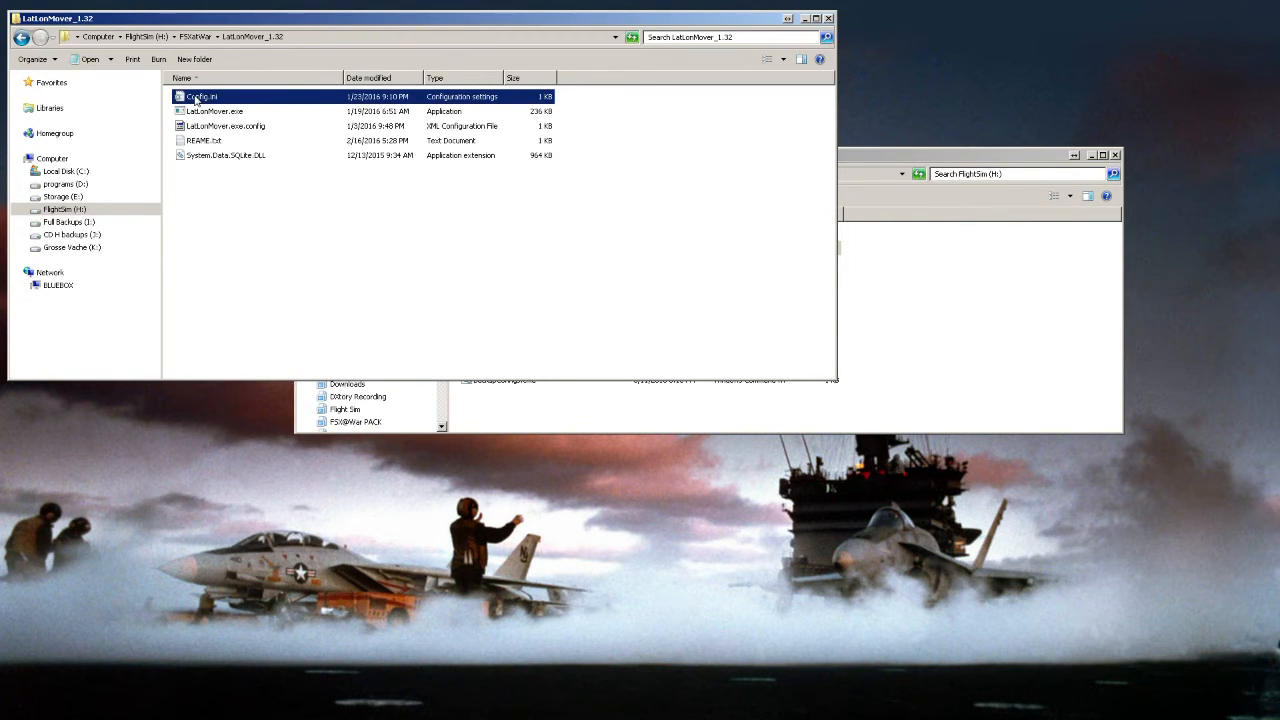
{"action": "double_click", "coordinate": [197, 97]}
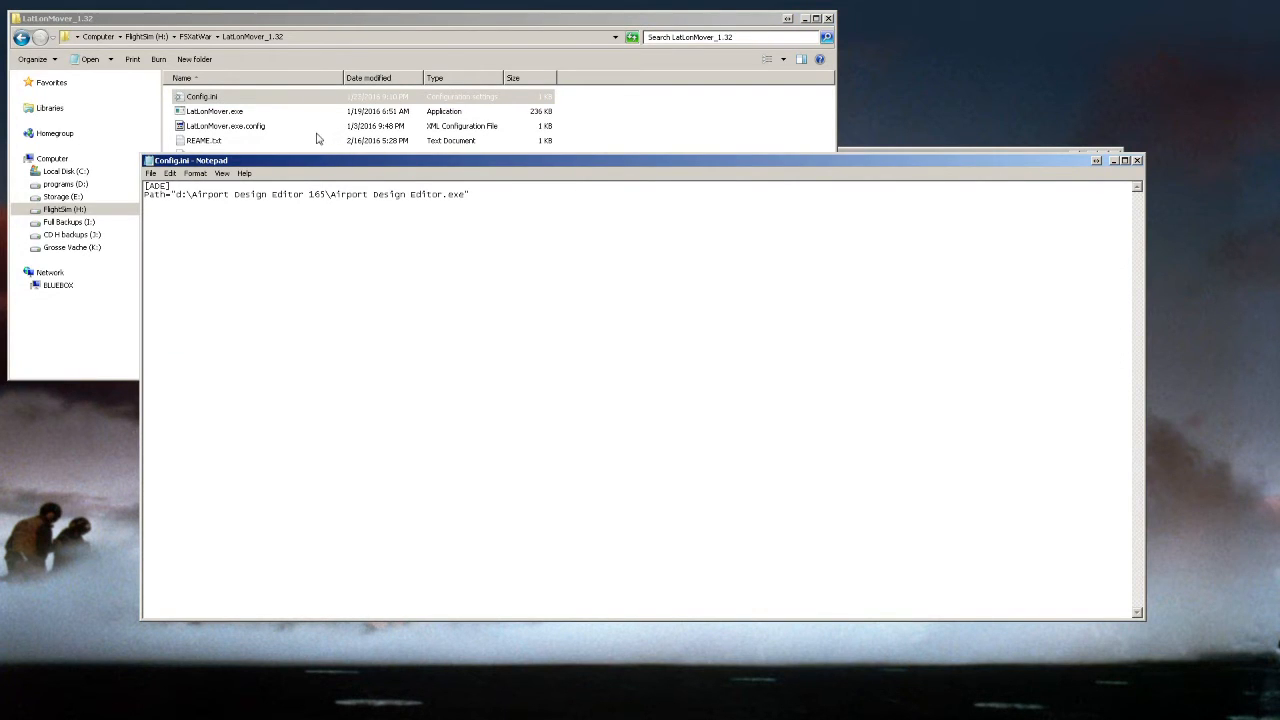
{"action": "key", "text": "super+Up"}
{"action": "left_click_drag", "start_coordinate": [304, 8], "coordinate": [305, 22]}
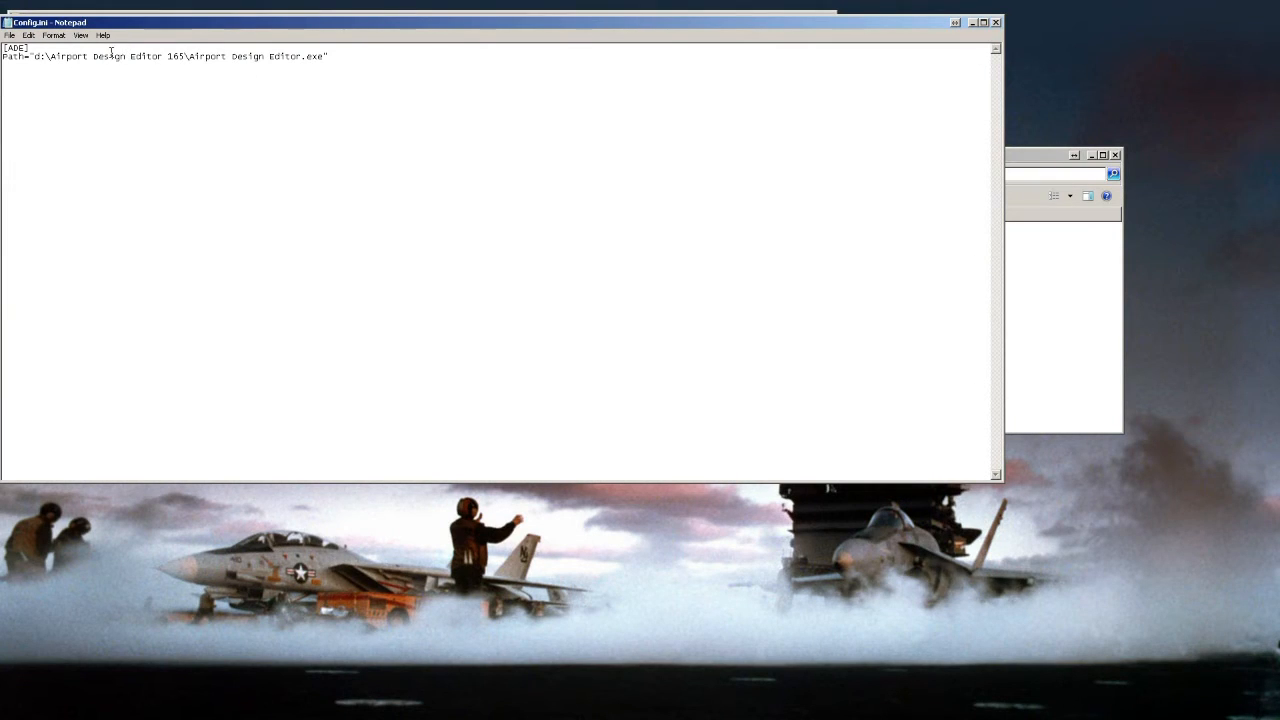
Locate Airport Design Editor.exe in the H:\ADE folder in Windows Explorer to check its path.
{"action": "left_click", "coordinate": [1040, 157]}
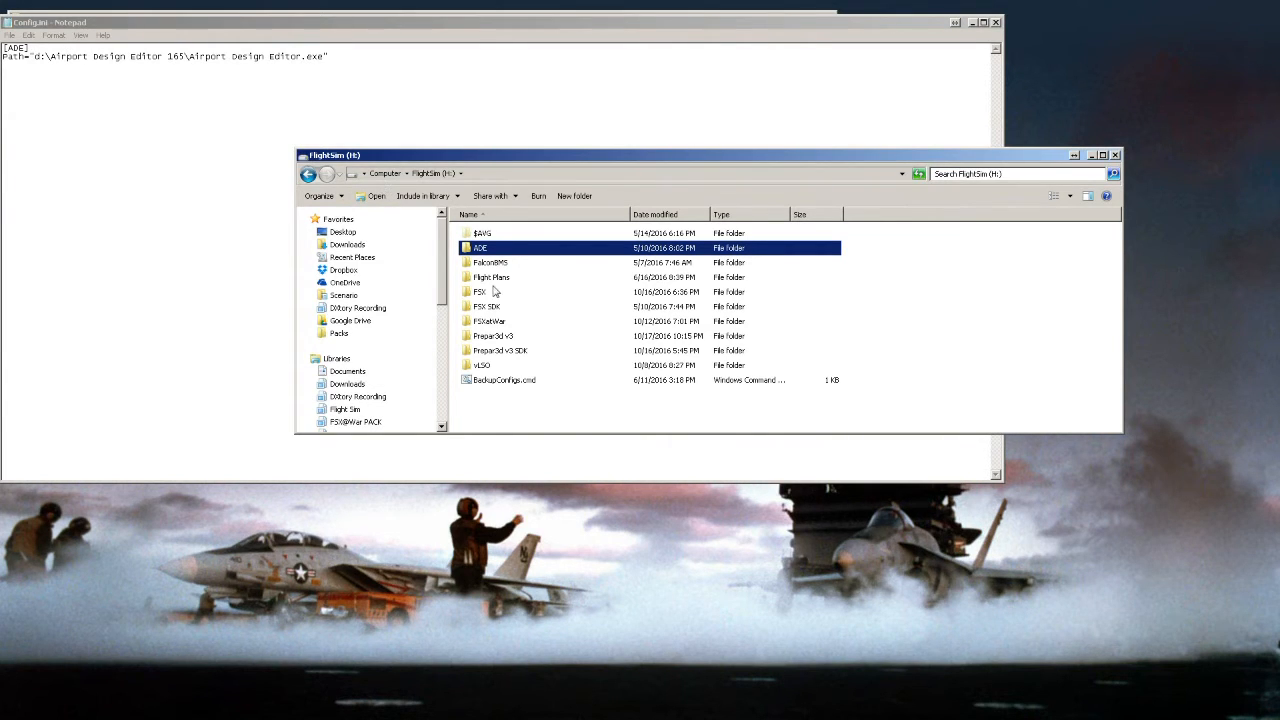
{"action": "double_click", "coordinate": [482, 253]}
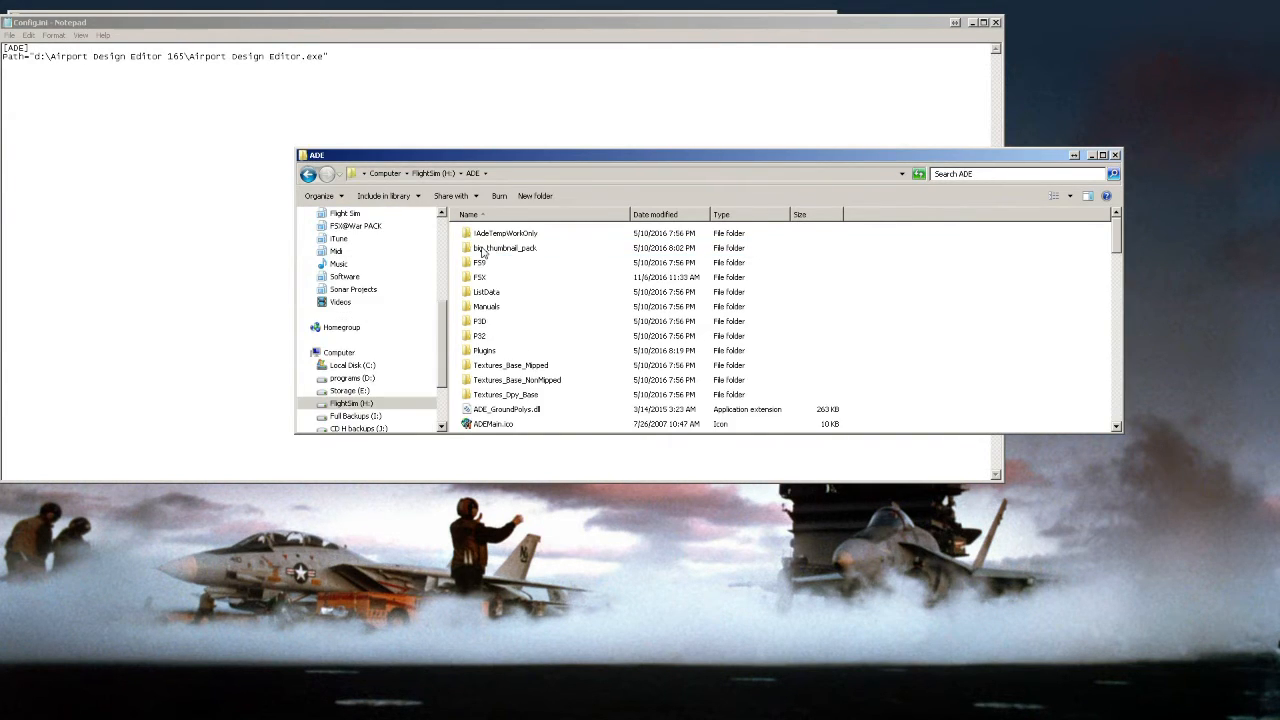
{"action": "scroll", "coordinate": [517, 357], "scroll_direction": "down", "scroll_amount": 5}
{"action": "scroll", "coordinate": [517, 357], "scroll_direction": "down", "scroll_amount": 9}
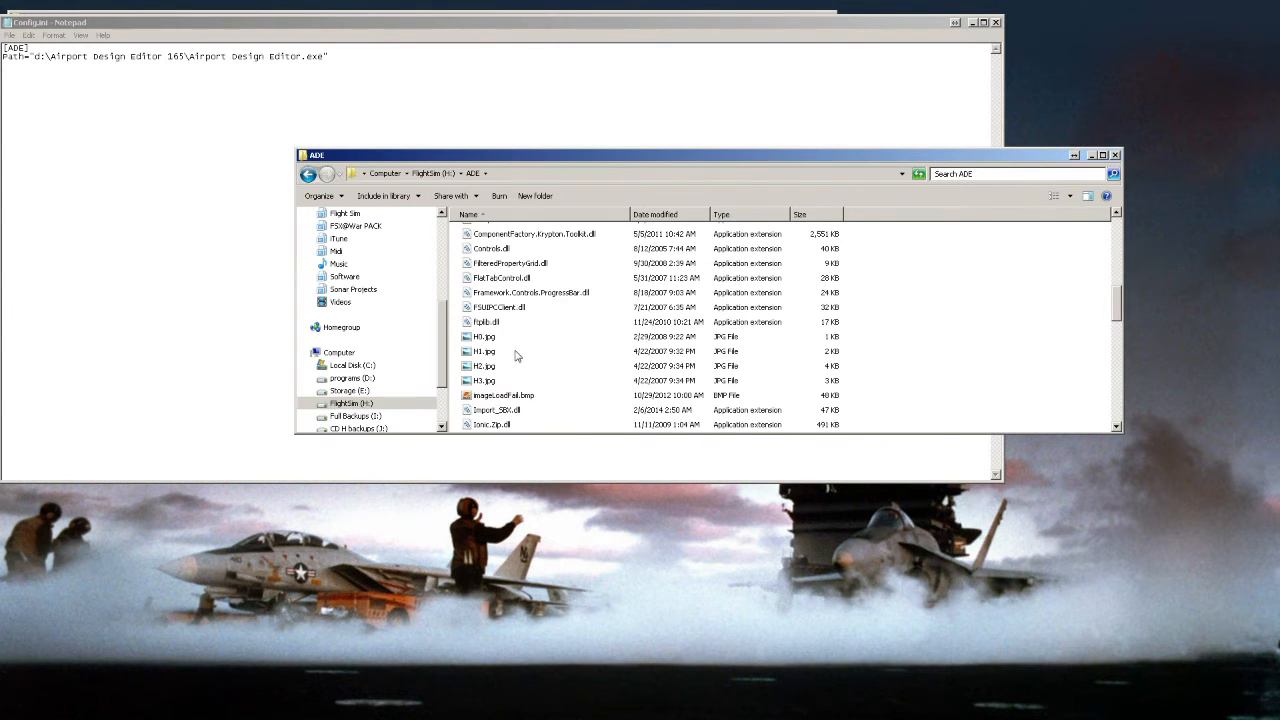
{"action": "scroll", "coordinate": [517, 355], "scroll_direction": "up", "scroll_amount": 15}
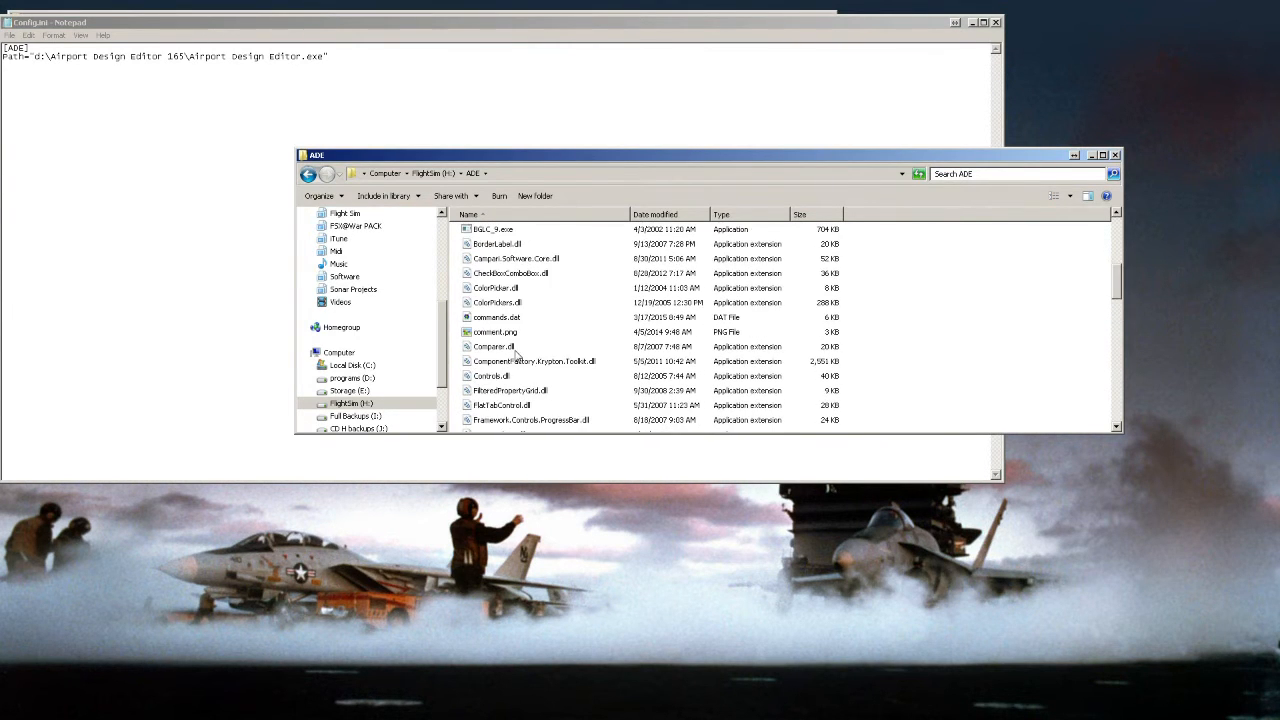
{"action": "scroll", "coordinate": [508, 380], "scroll_direction": "down", "scroll_amount": 1}
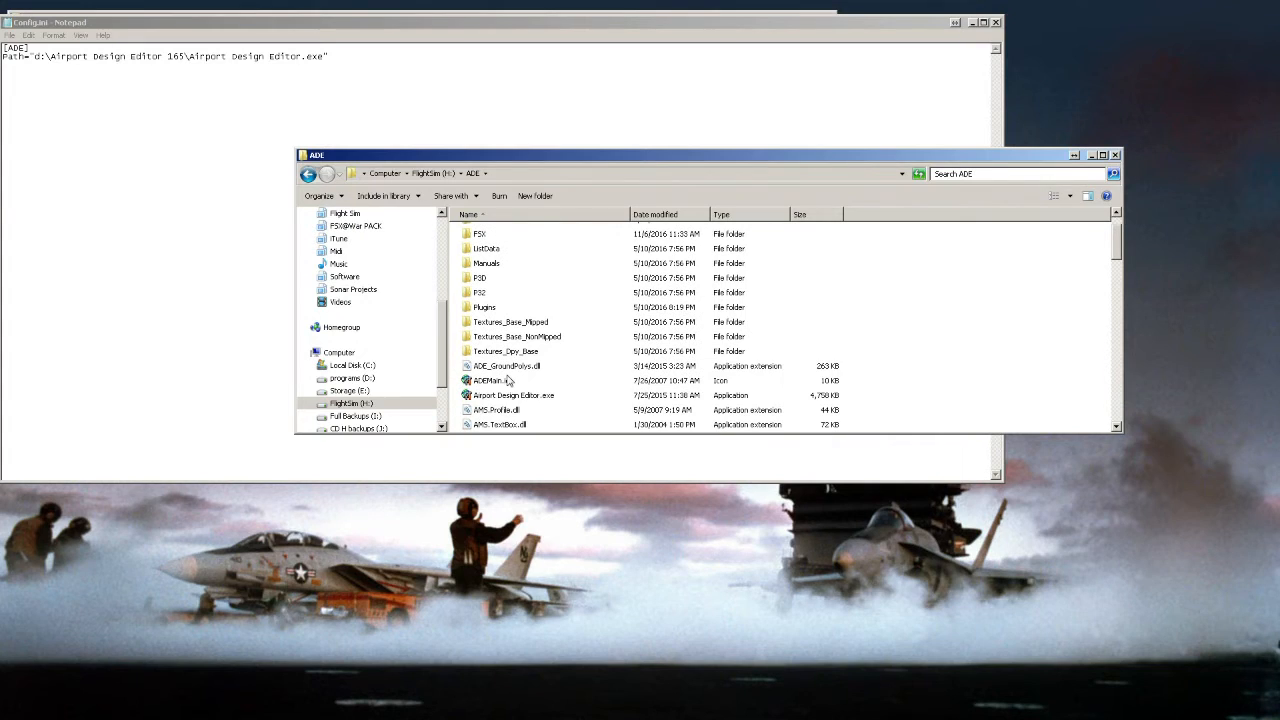
{"action": "left_click", "coordinate": [509, 396]}
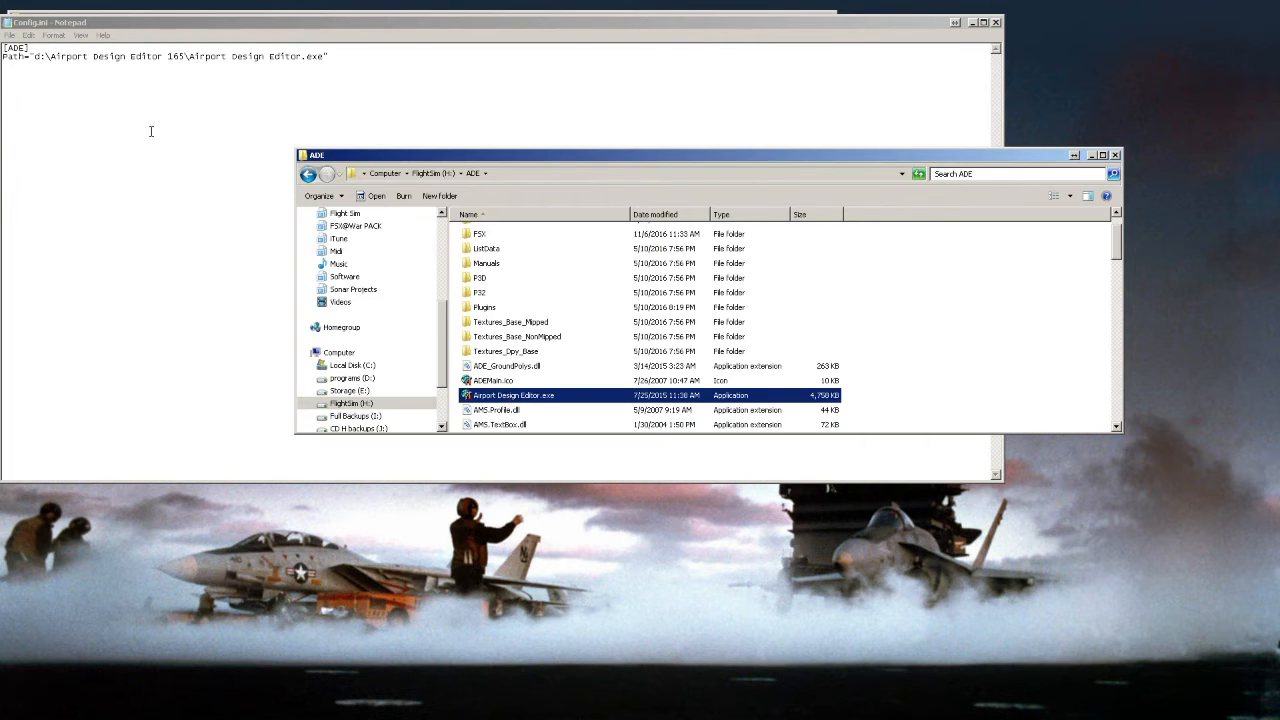
Change the ADE path in Config.ini to "H:\ADE\Airport Design Editor.exe".
{"action": "left_click", "coordinate": [37, 50]}
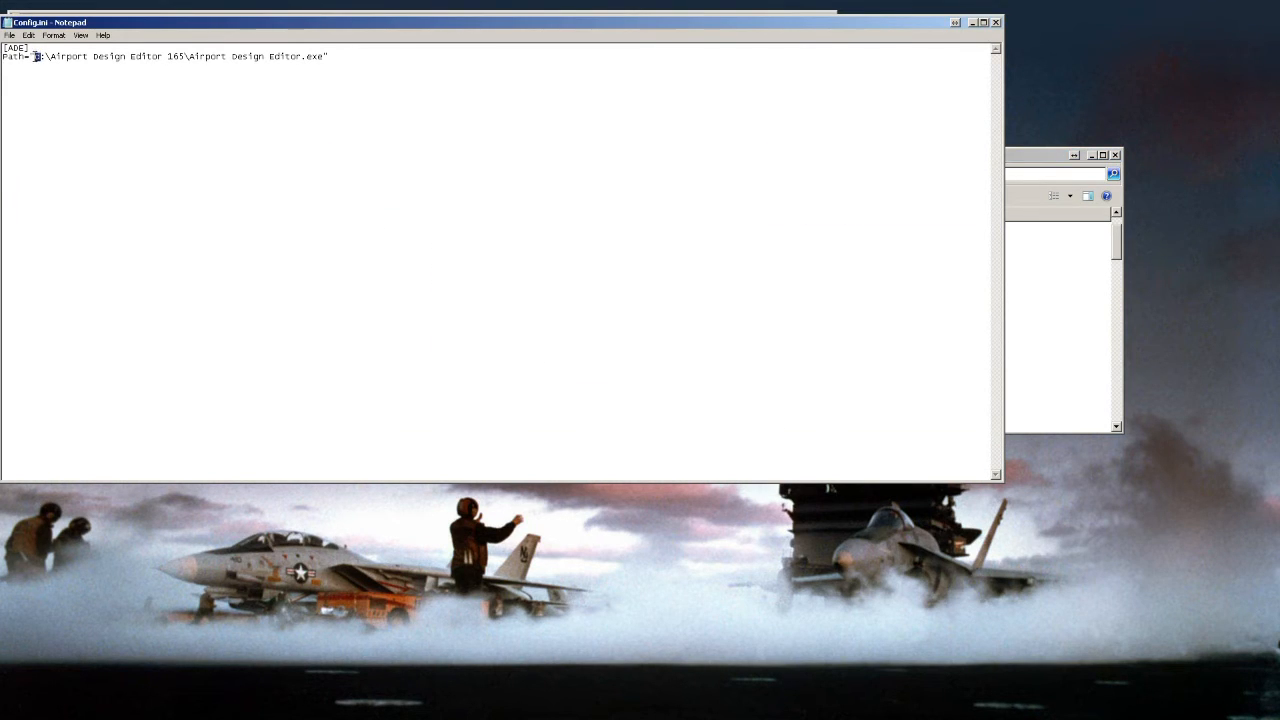
{"action": "type", "text": "H"}
{"action": "left_click_drag", "start_coordinate": [49, 56], "coordinate": [185, 55]}
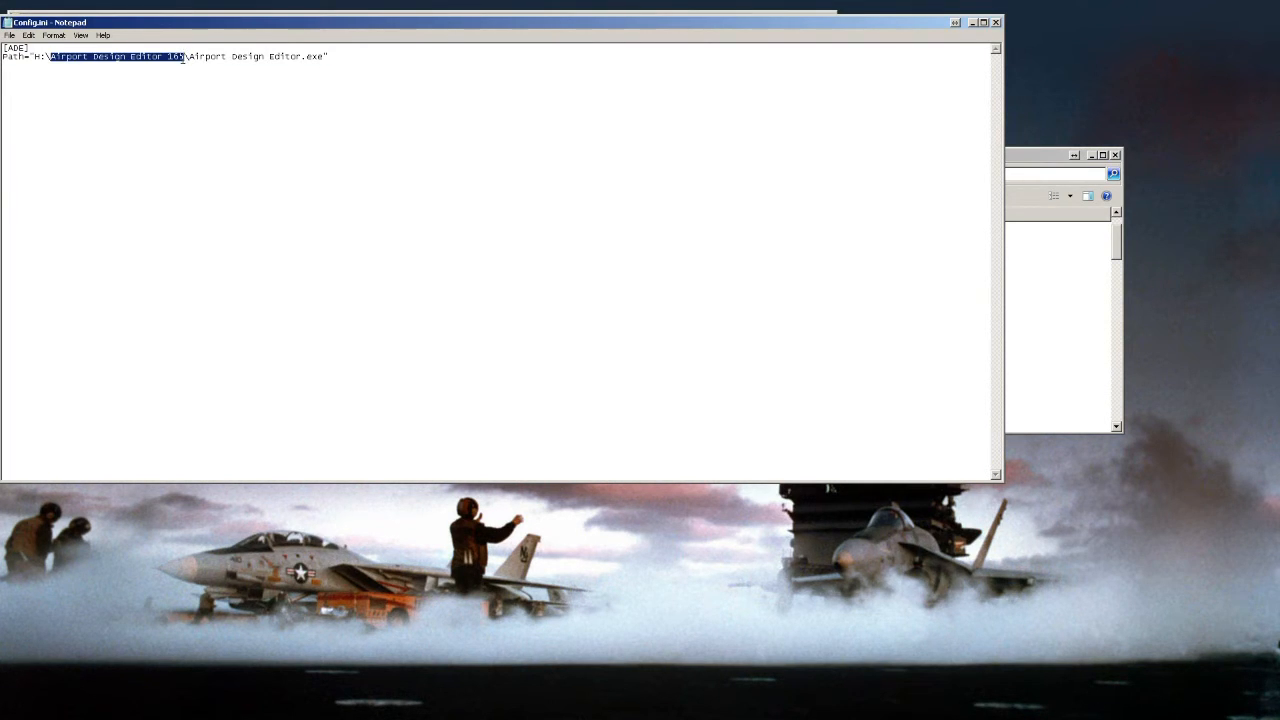
{"action": "type", "text": "ADE"}
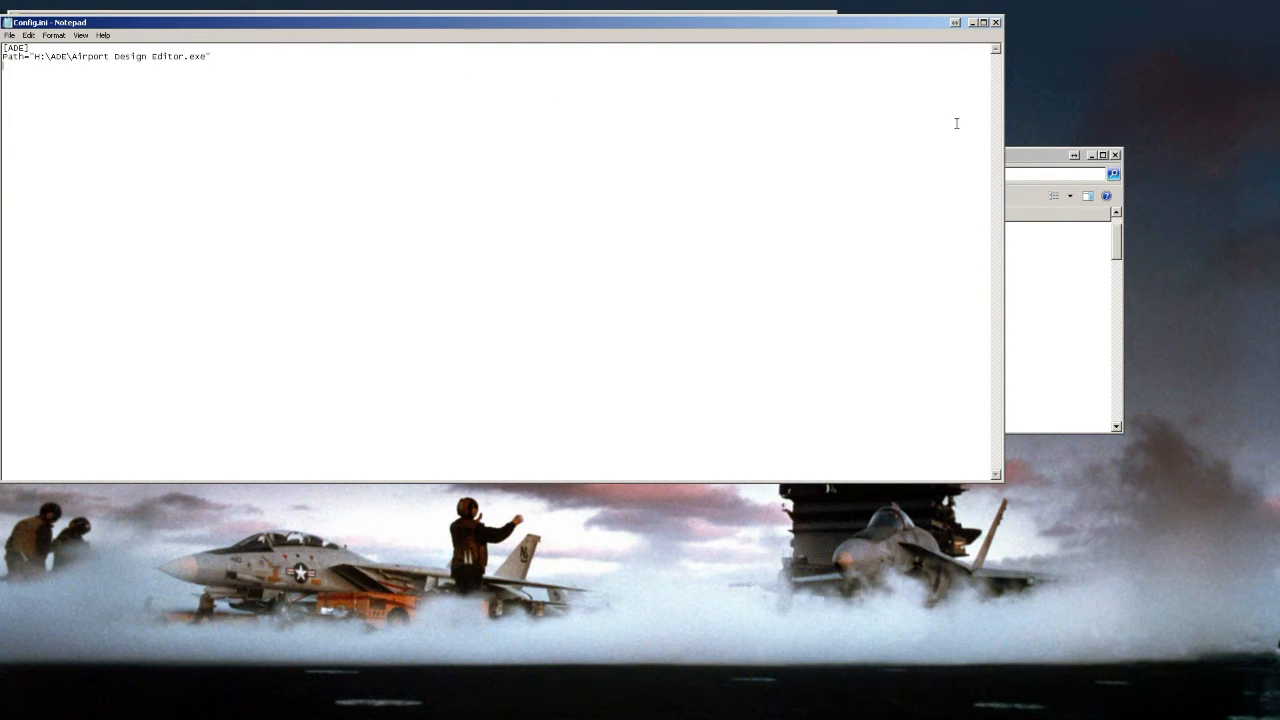
Check the edited path against the ADE folder, save Config.ini and close Notepad.
{"action": "left_click", "coordinate": [1071, 166]}
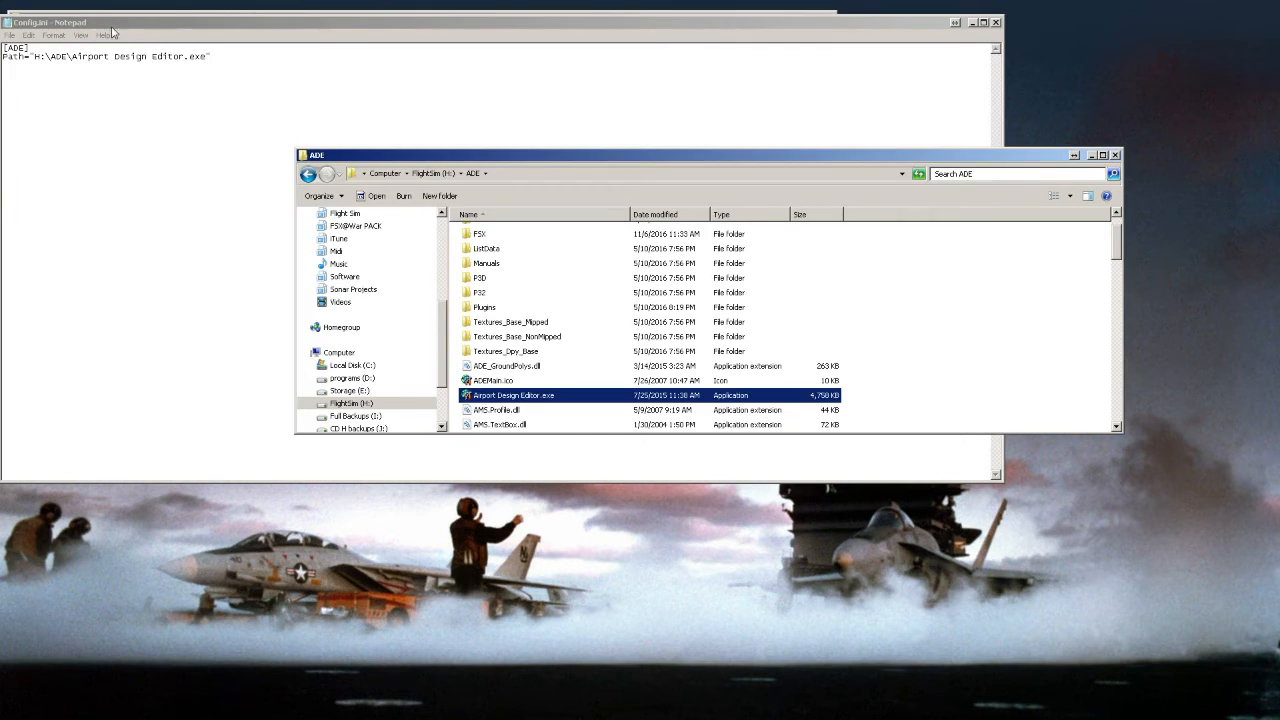
{"action": "left_click", "coordinate": [62, 25]}
{"action": "left_click", "coordinate": [10, 35]}
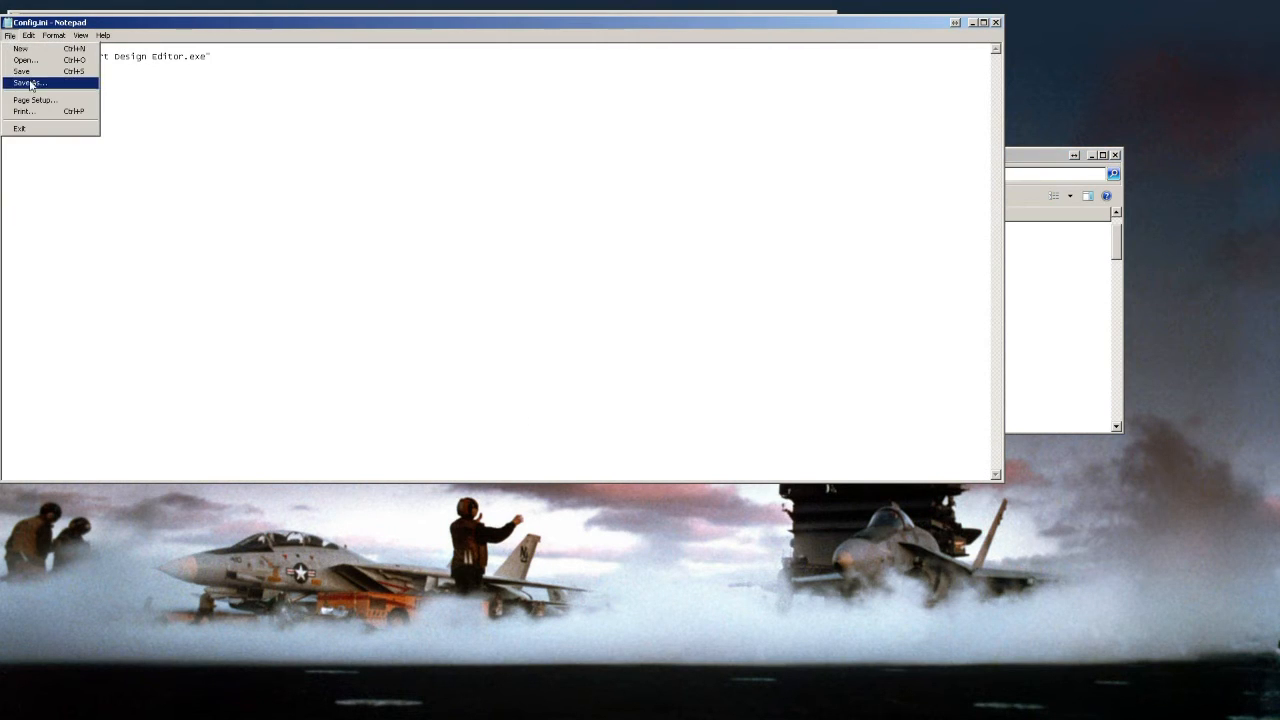
{"action": "left_click", "coordinate": [22, 71]}
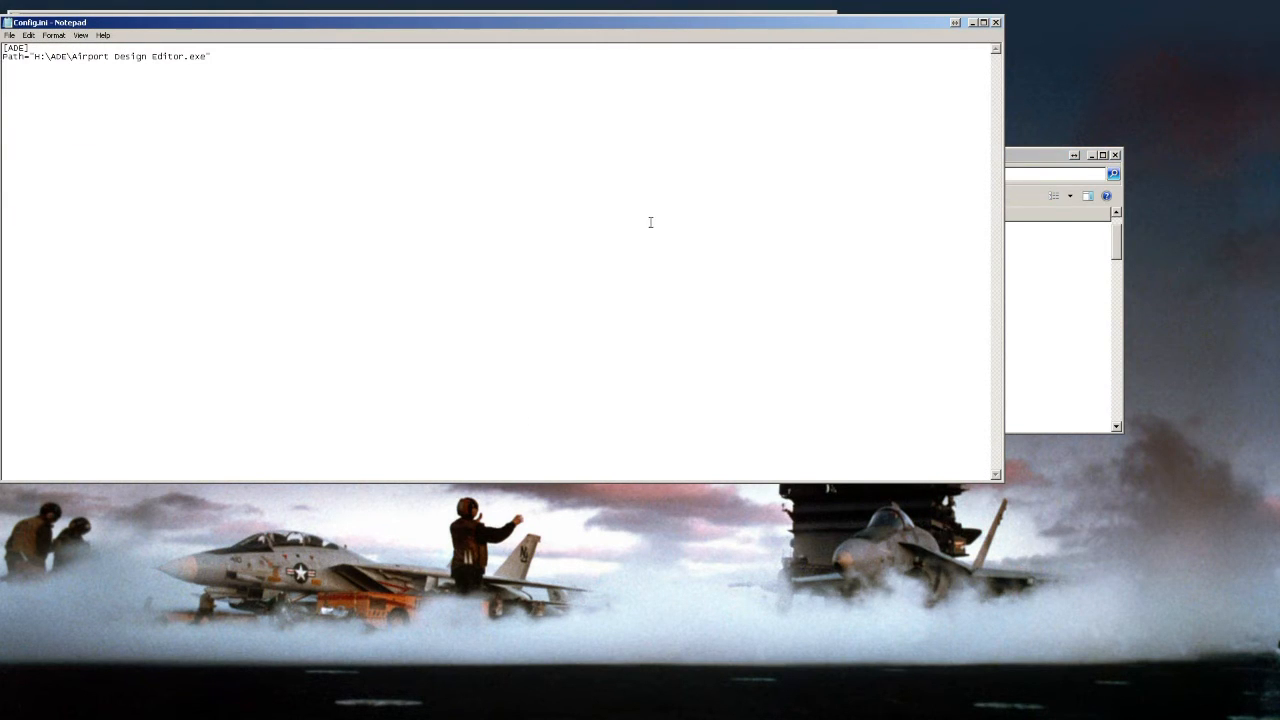
{"action": "left_click", "coordinate": [995, 22]}
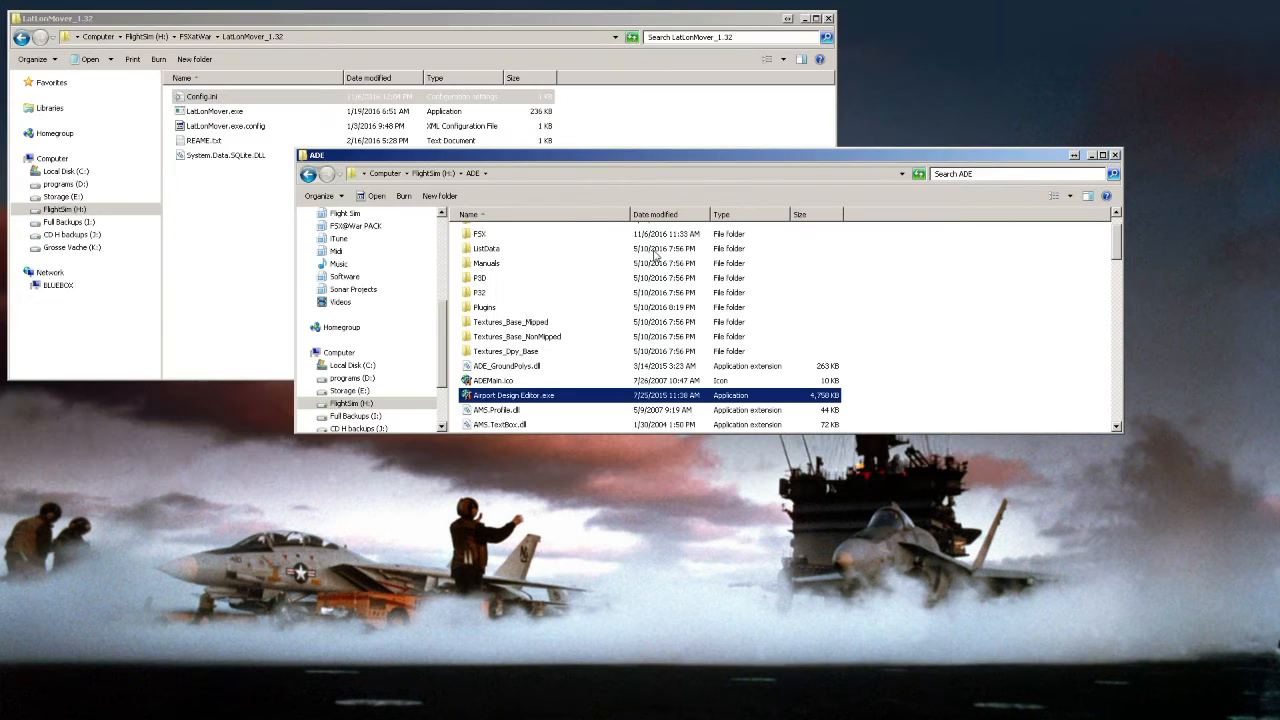
{"action": "left_click", "coordinate": [226, 112]}
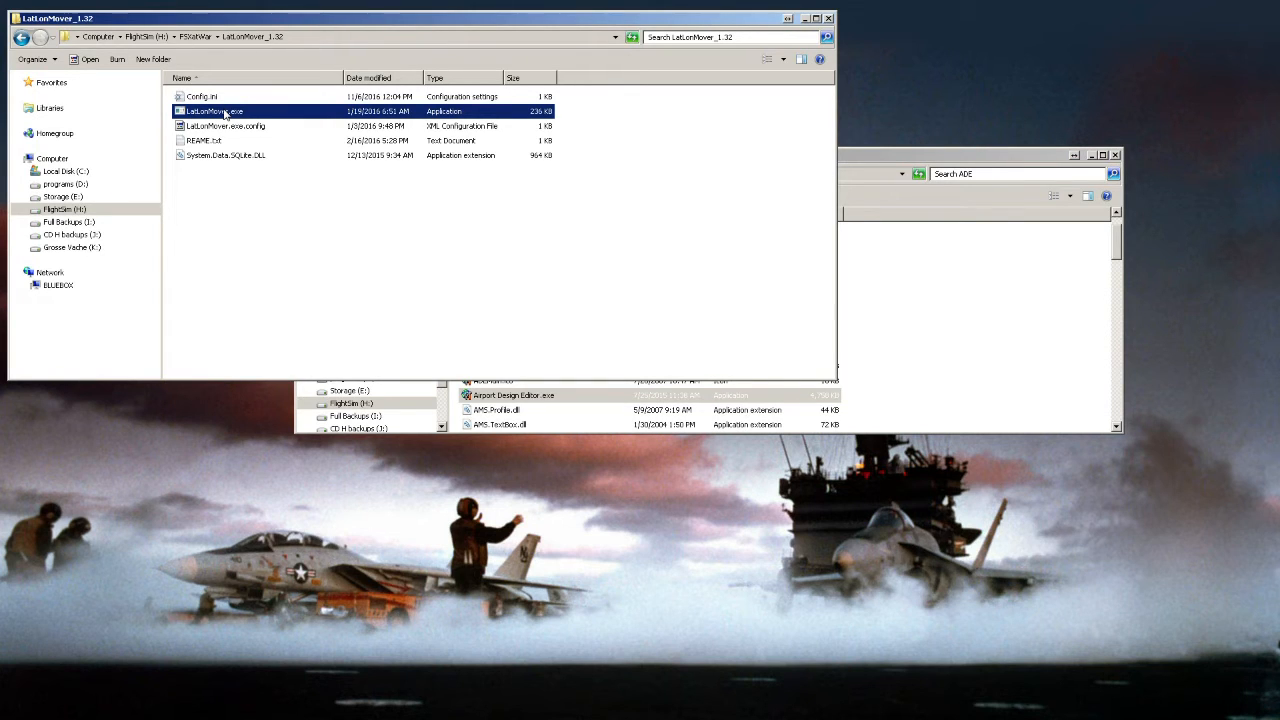
{"action": "left_click", "coordinate": [504, 400]}
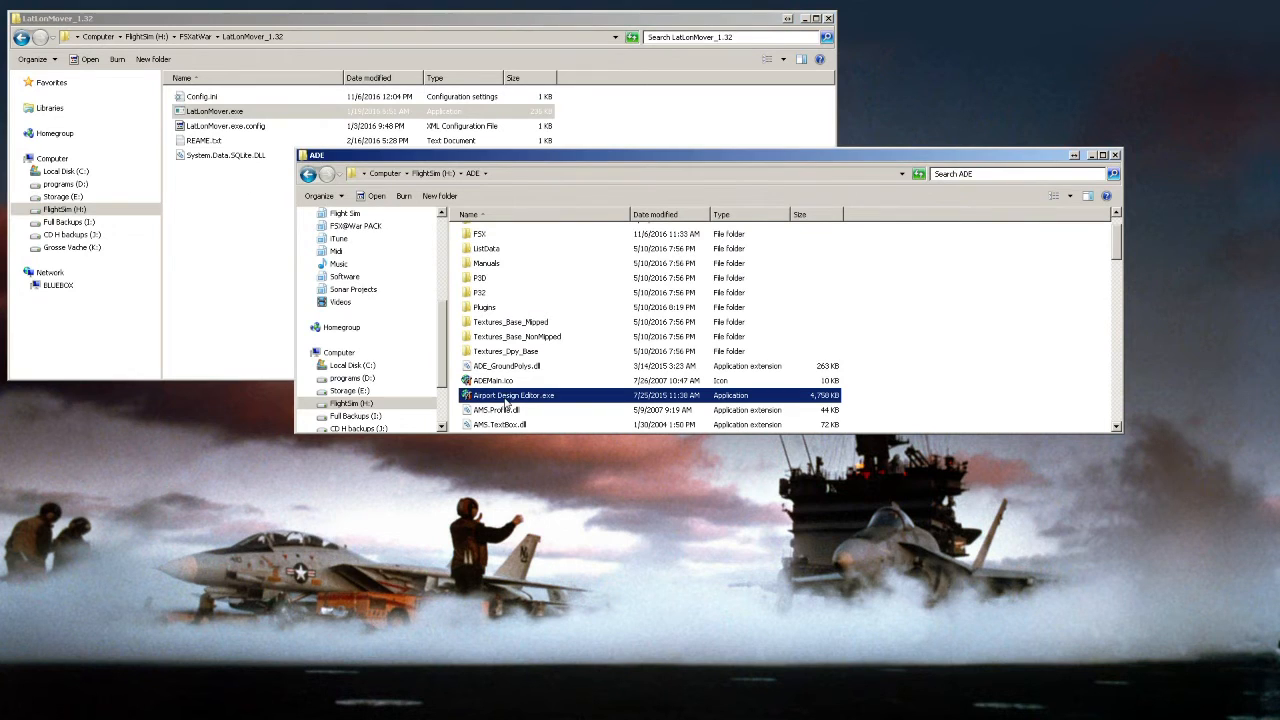
{"action": "left_click", "coordinate": [207, 114]}
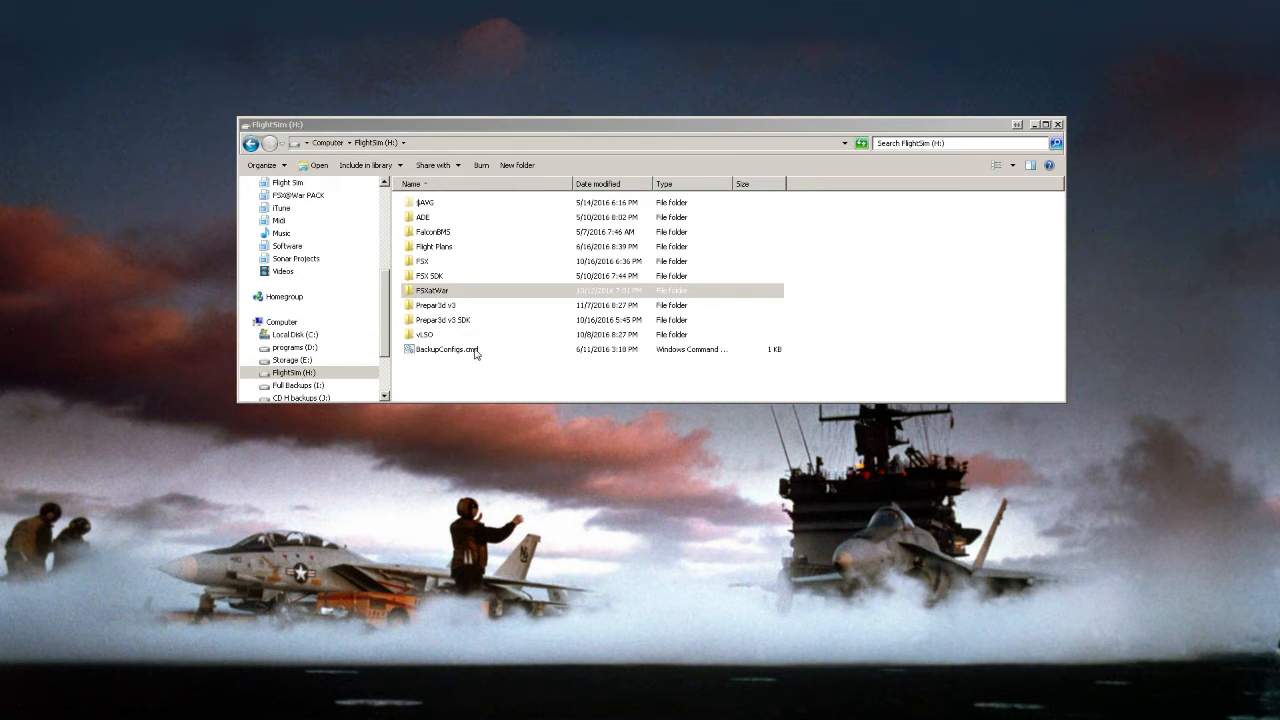
Launch LatLonMover.exe from H:\FSXatWar\LatLonMover_1.32 and load ARB0_GEN_ARMYBASE_0.ad4 as the generic ADE platform file.
{"action": "left_click", "coordinate": [437, 292]}
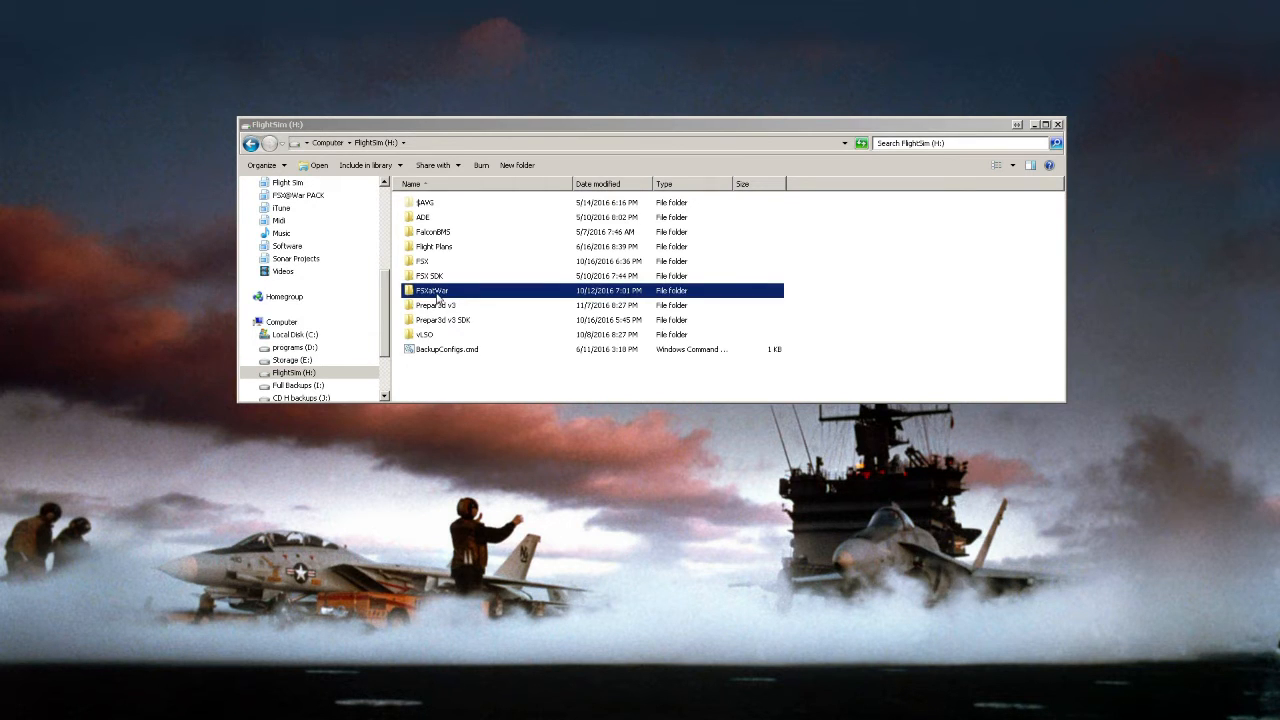
{"action": "double_click", "coordinate": [437, 292]}
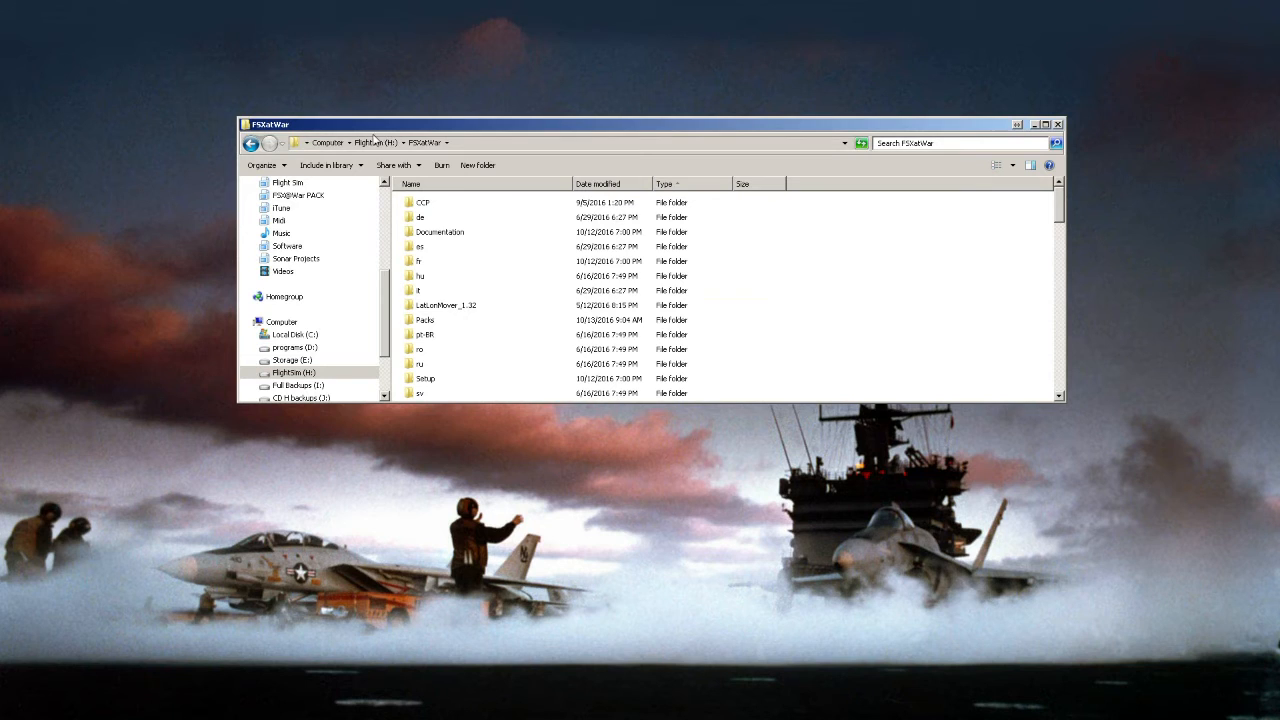
{"action": "left_click", "coordinate": [447, 308]}
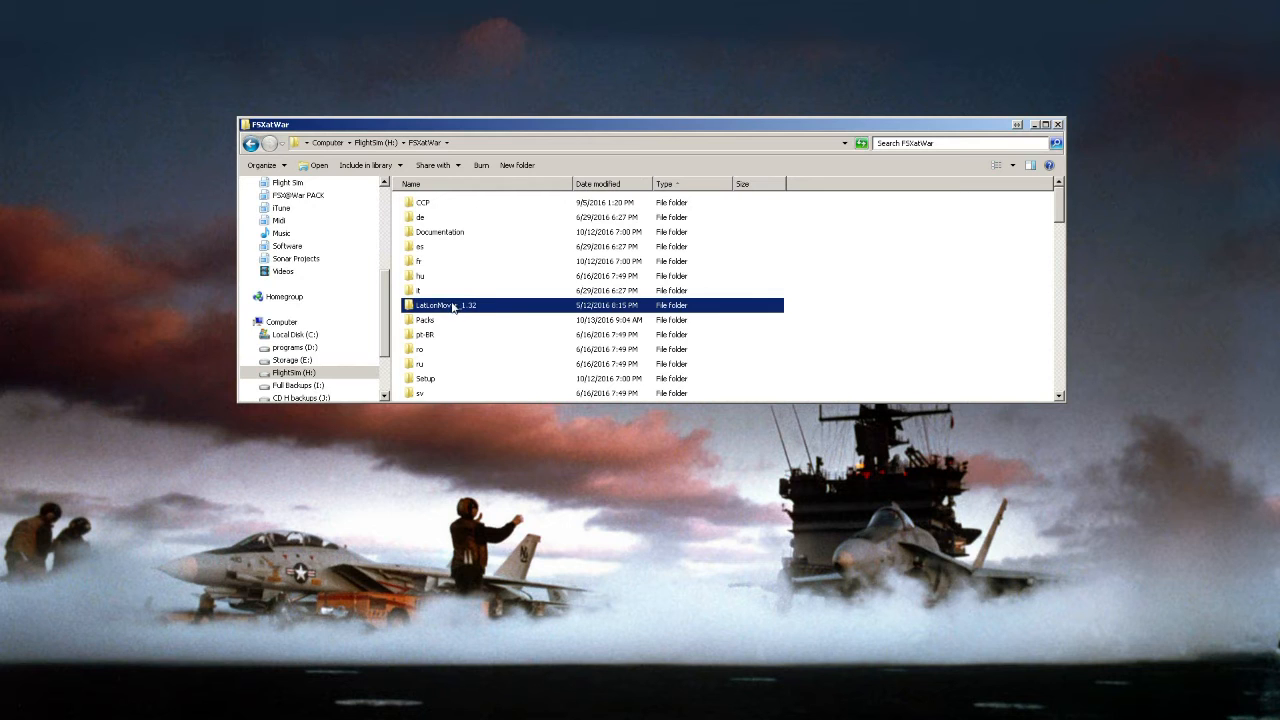
{"action": "double_click", "coordinate": [452, 307]}
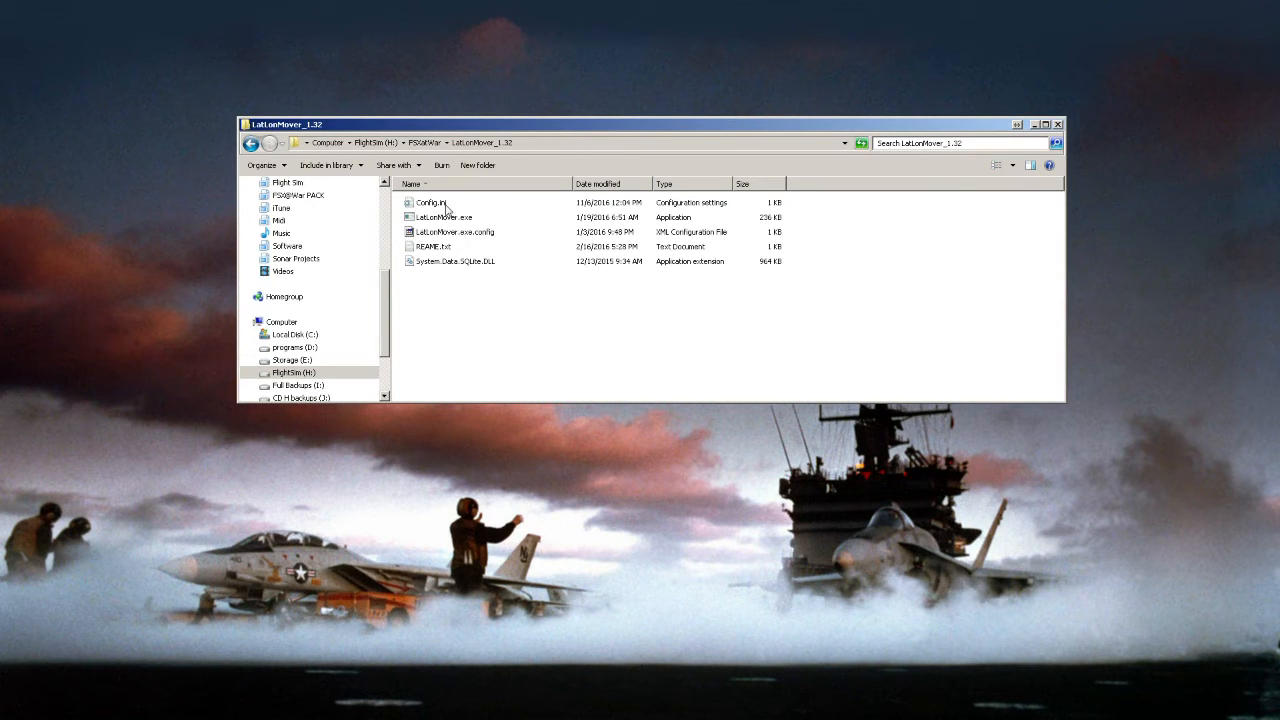
{"action": "left_click", "coordinate": [445, 221]}
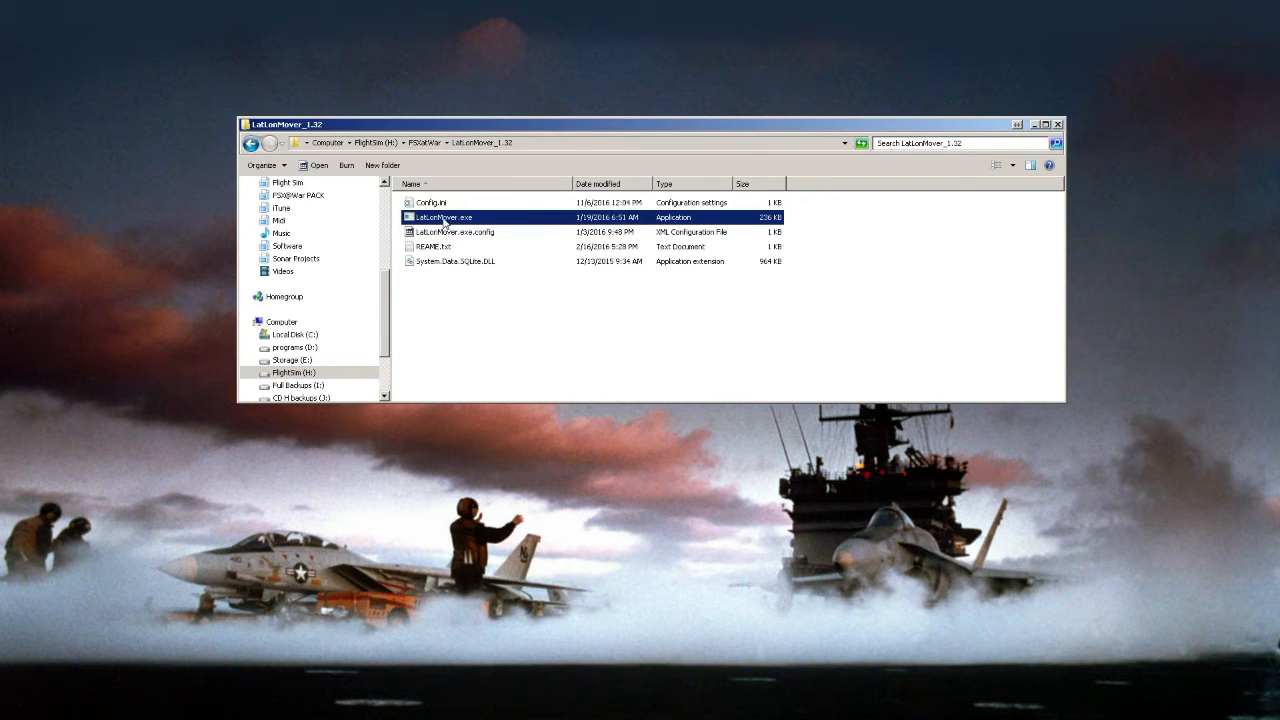
{"action": "double_click", "coordinate": [445, 221]}
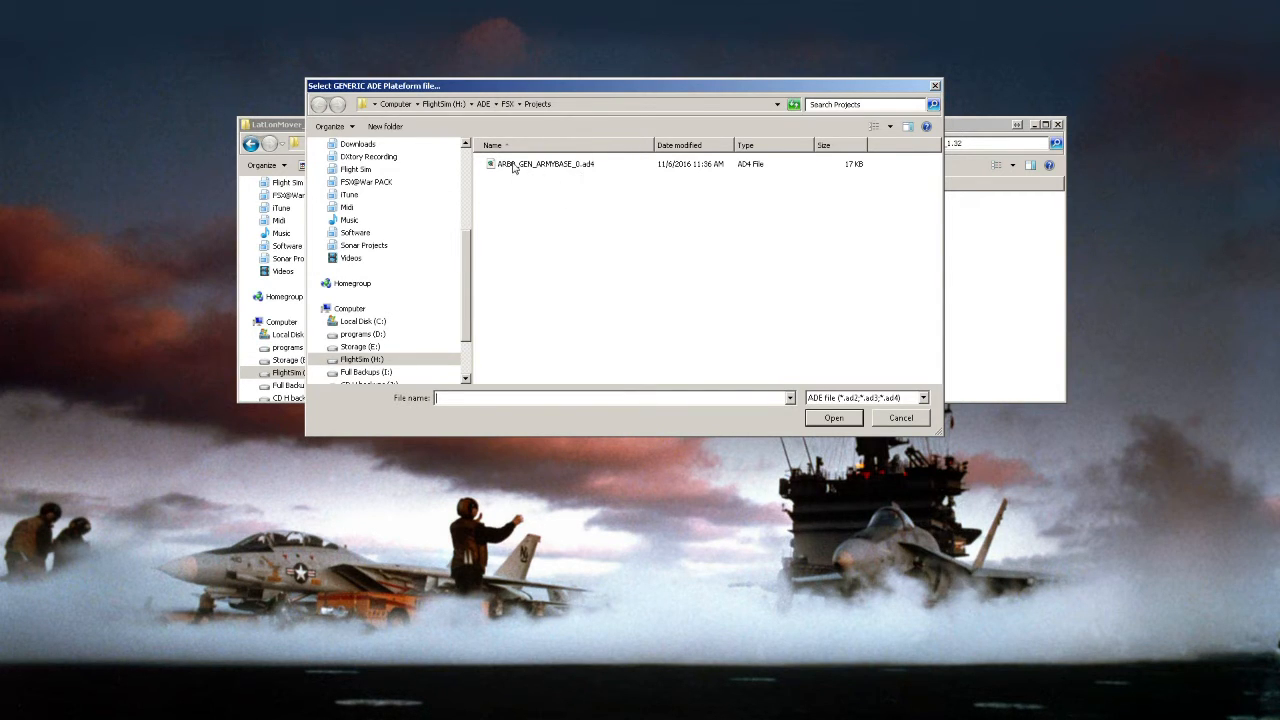
{"action": "left_click", "coordinate": [544, 170]}
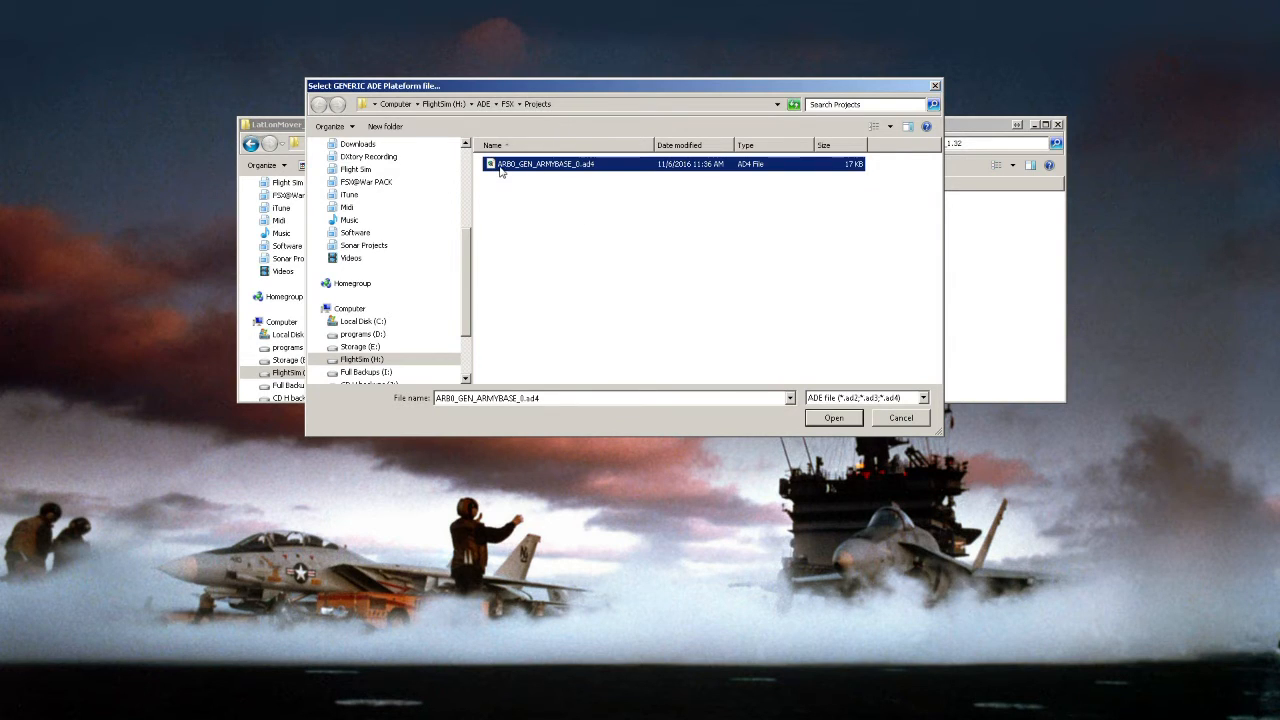
{"action": "left_click", "coordinate": [834, 419]}
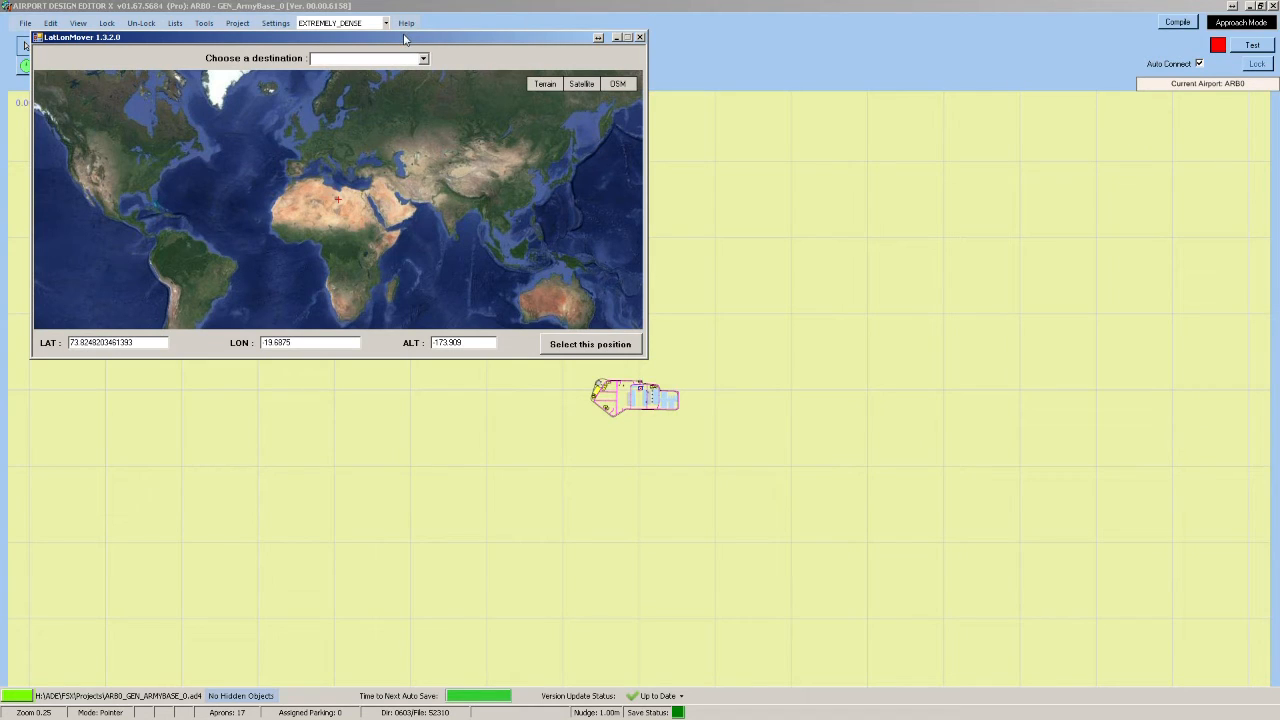
Move the LatLonMover window clear of the toolbars, find Lecce, Italy as the destination, and try the Terrain, Satellite and OSM maps, ending on OSM.
{"action": "left_click_drag", "start_coordinate": [404, 37], "coordinate": [657, 148]}
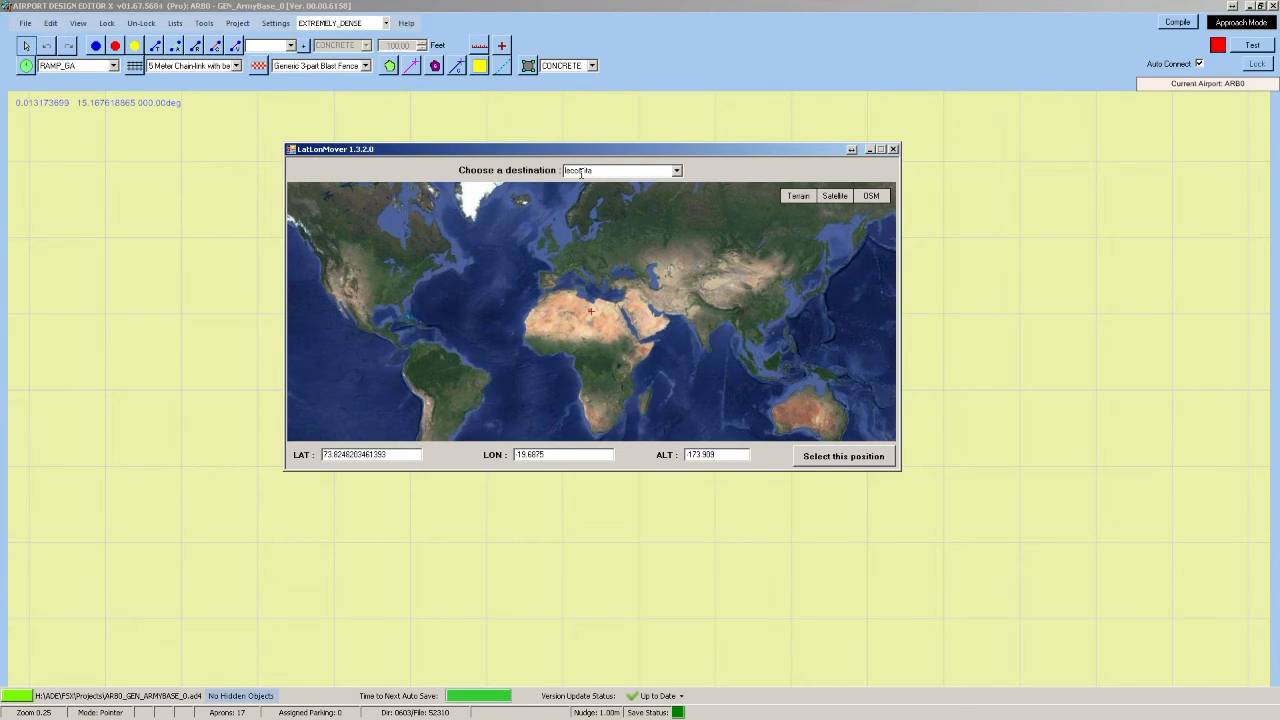
{"action": "key", "text": "Return"}
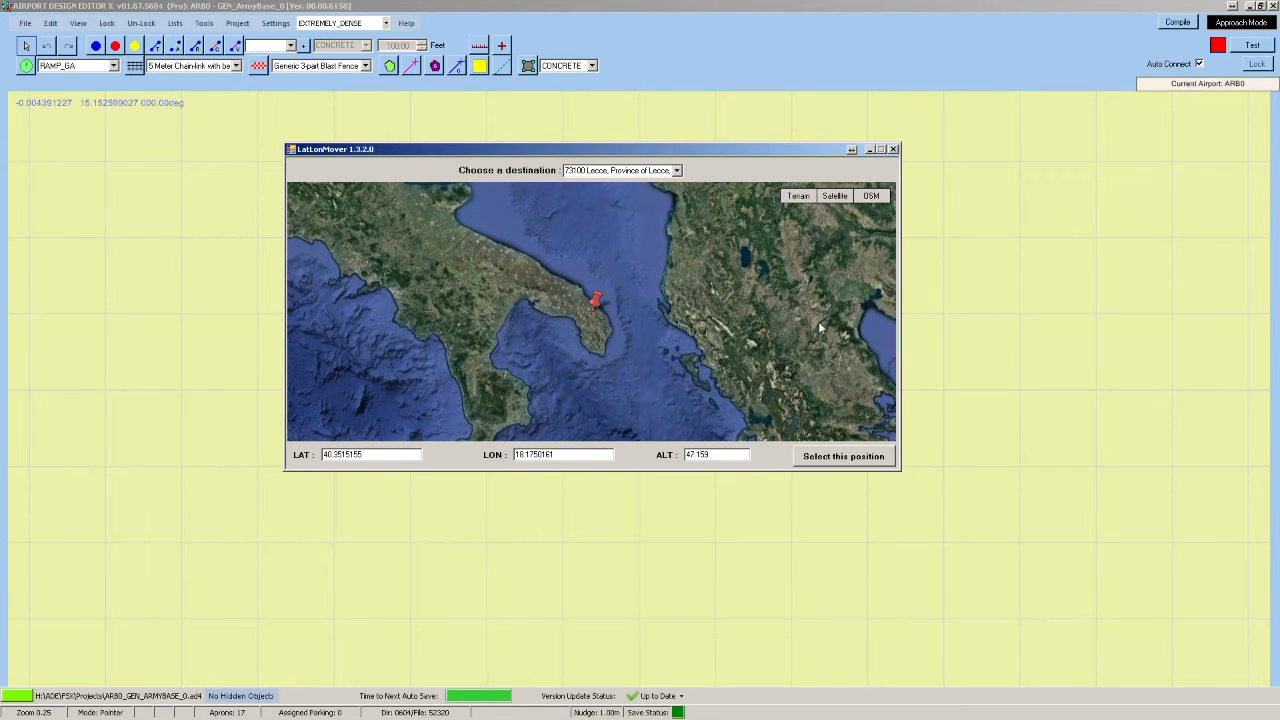
{"action": "left_click", "coordinate": [798, 196]}
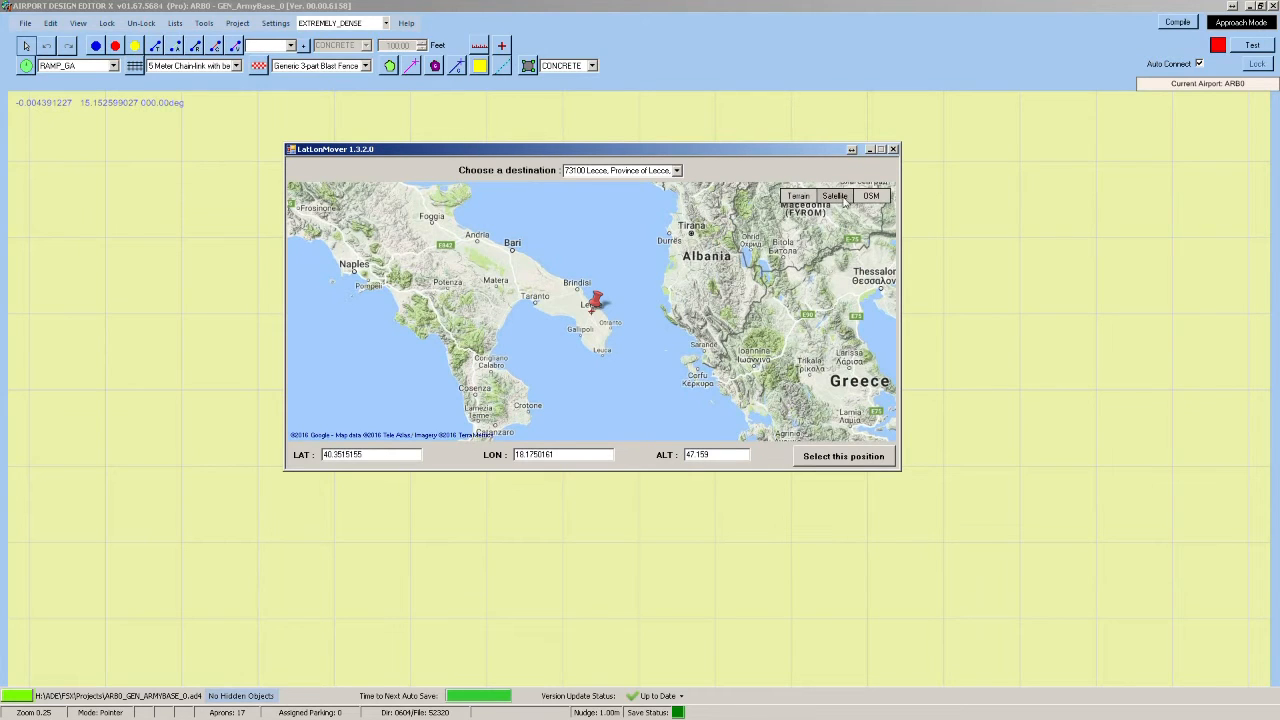
{"action": "left_click", "coordinate": [837, 196]}
{"action": "left_click", "coordinate": [872, 196]}
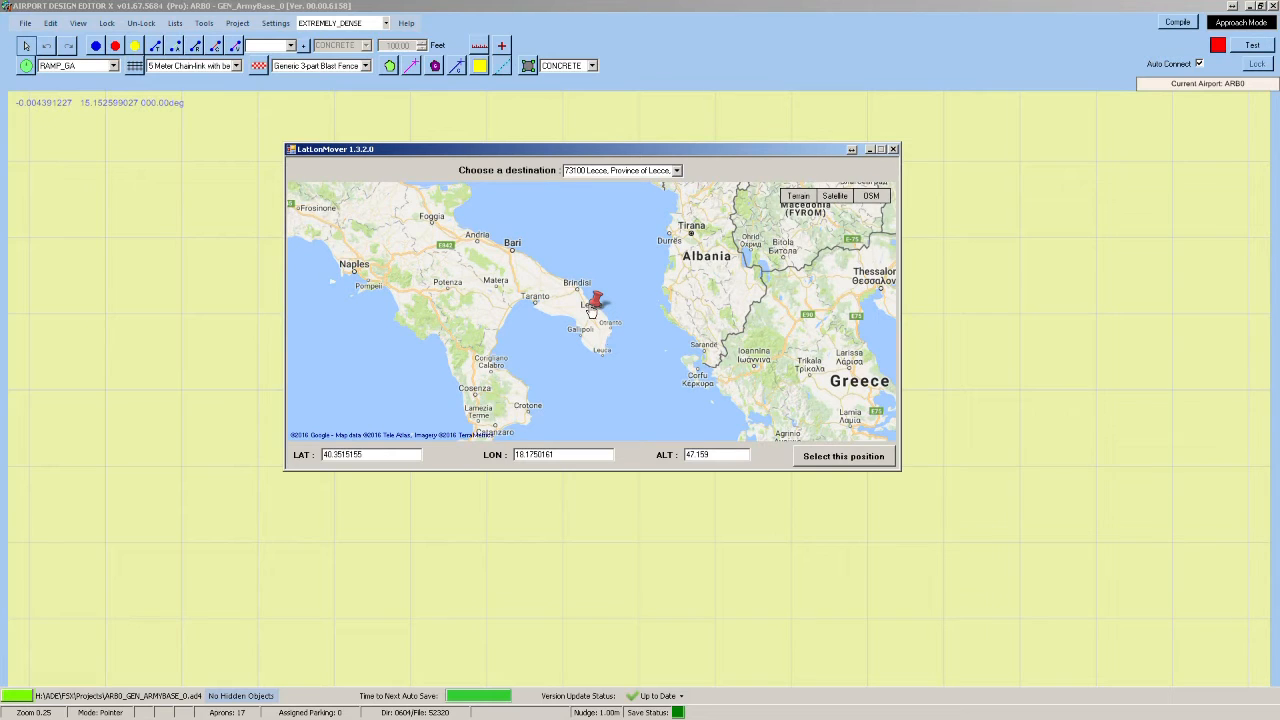
Shift the map position from Lecce southwest along Calabria to the northeastern tip of Sicily.
{"action": "scroll", "coordinate": [592, 310], "scroll_direction": "up", "scroll_amount": 1}
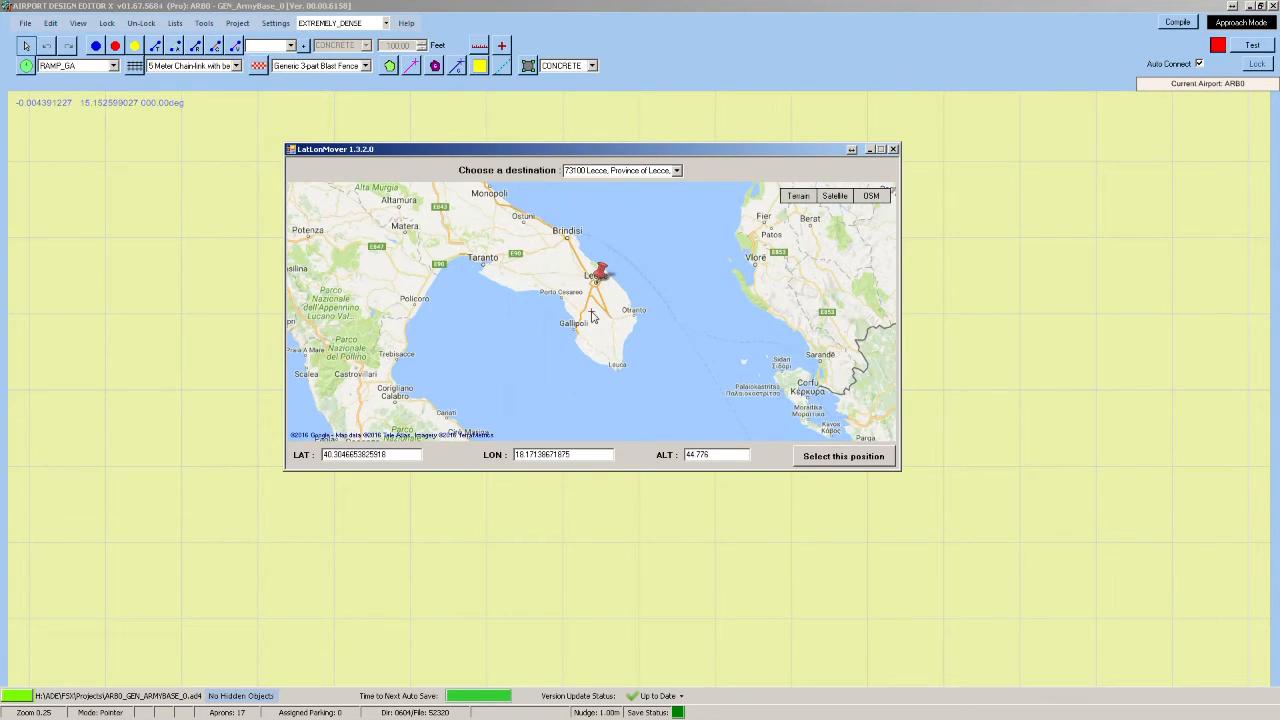
{"action": "left_click_drag", "start_coordinate": [580, 302], "coordinate": [666, 258]}
{"action": "left_click_drag", "start_coordinate": [503, 415], "coordinate": [616, 278]}
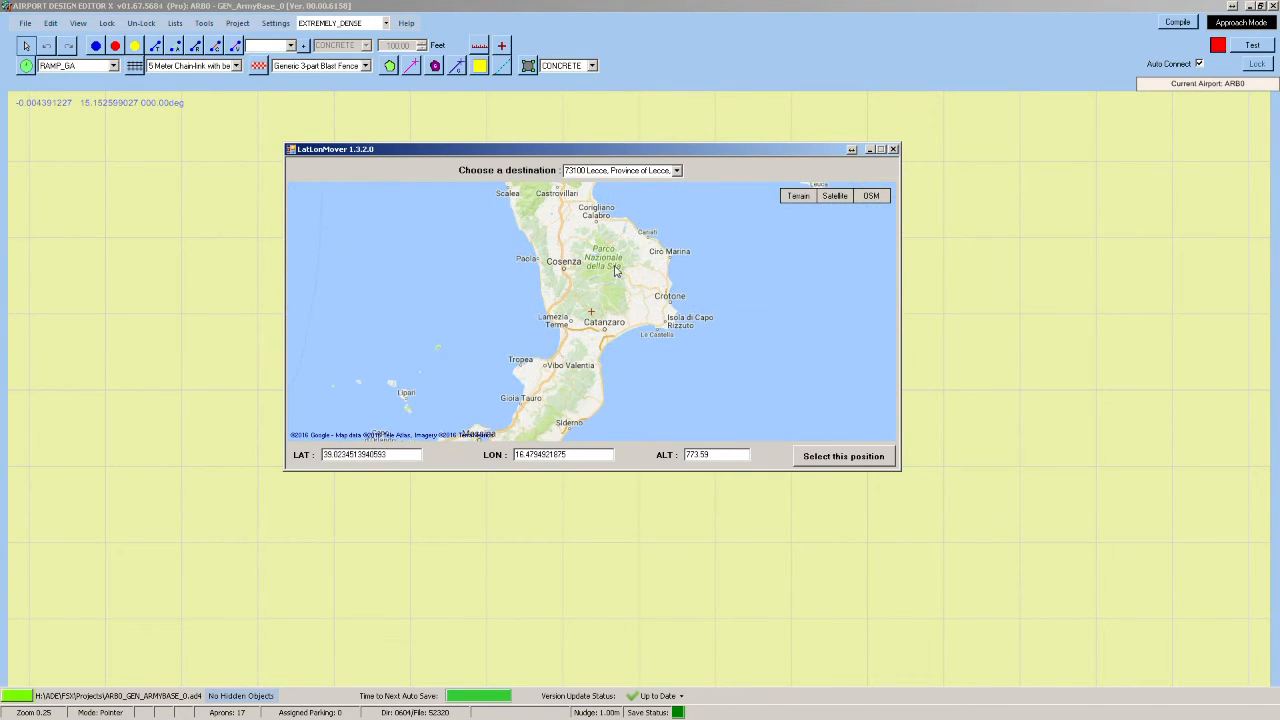
{"action": "scroll", "coordinate": [563, 352], "scroll_direction": "down", "scroll_amount": 1}
{"action": "left_click_drag", "start_coordinate": [505, 362], "coordinate": [558, 275]}
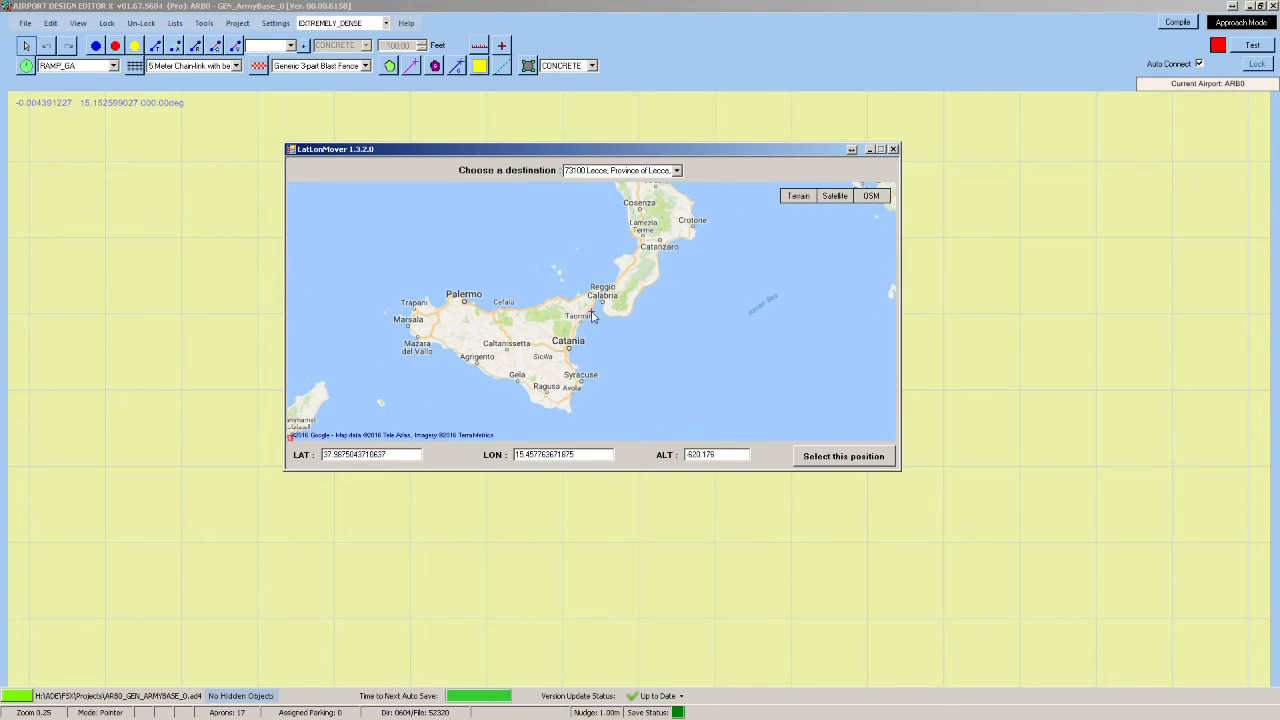
Shift the map position across Sicily to the Agrigento area on the island's southwest coast.
{"action": "scroll", "coordinate": [588, 303], "scroll_direction": "up", "scroll_amount": 1}
{"action": "left_click_drag", "start_coordinate": [478, 296], "coordinate": [625, 362]}
{"action": "scroll", "coordinate": [606, 316], "scroll_direction": "up", "scroll_amount": 1}
{"action": "left_click_drag", "start_coordinate": [713, 370], "coordinate": [645, 334]}
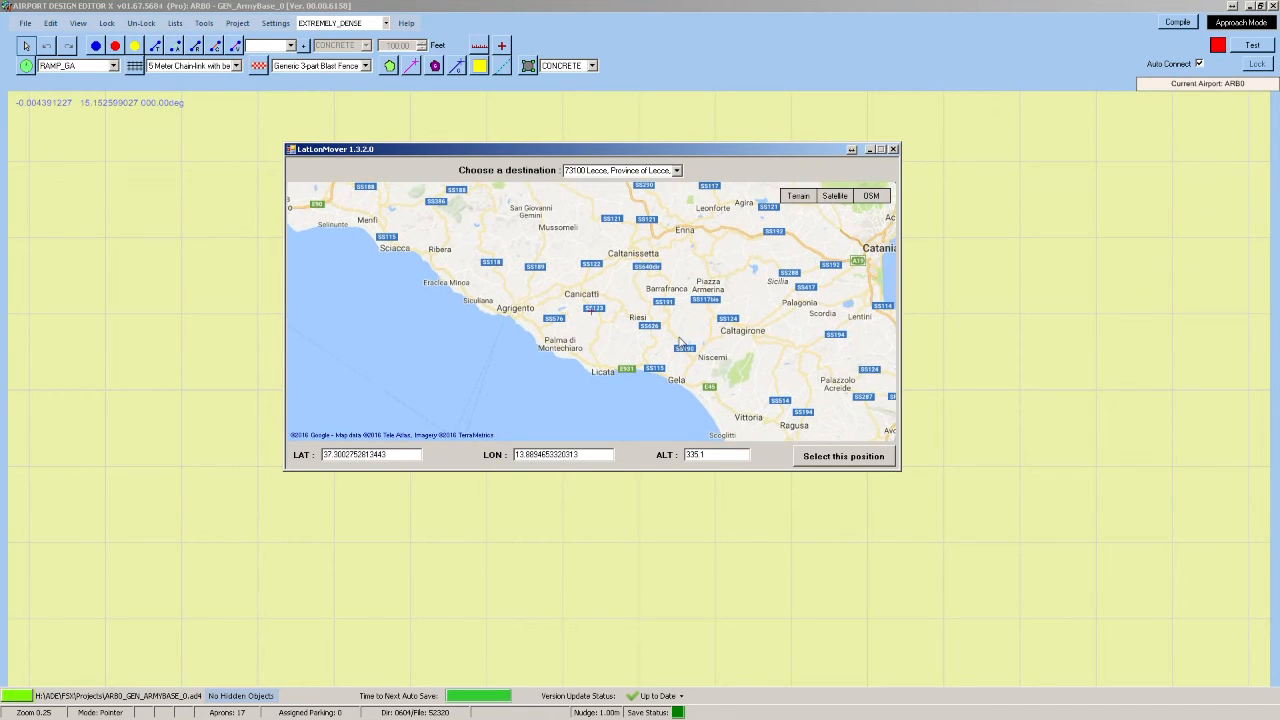
{"action": "scroll", "coordinate": [593, 318], "scroll_direction": "down", "scroll_amount": 1}
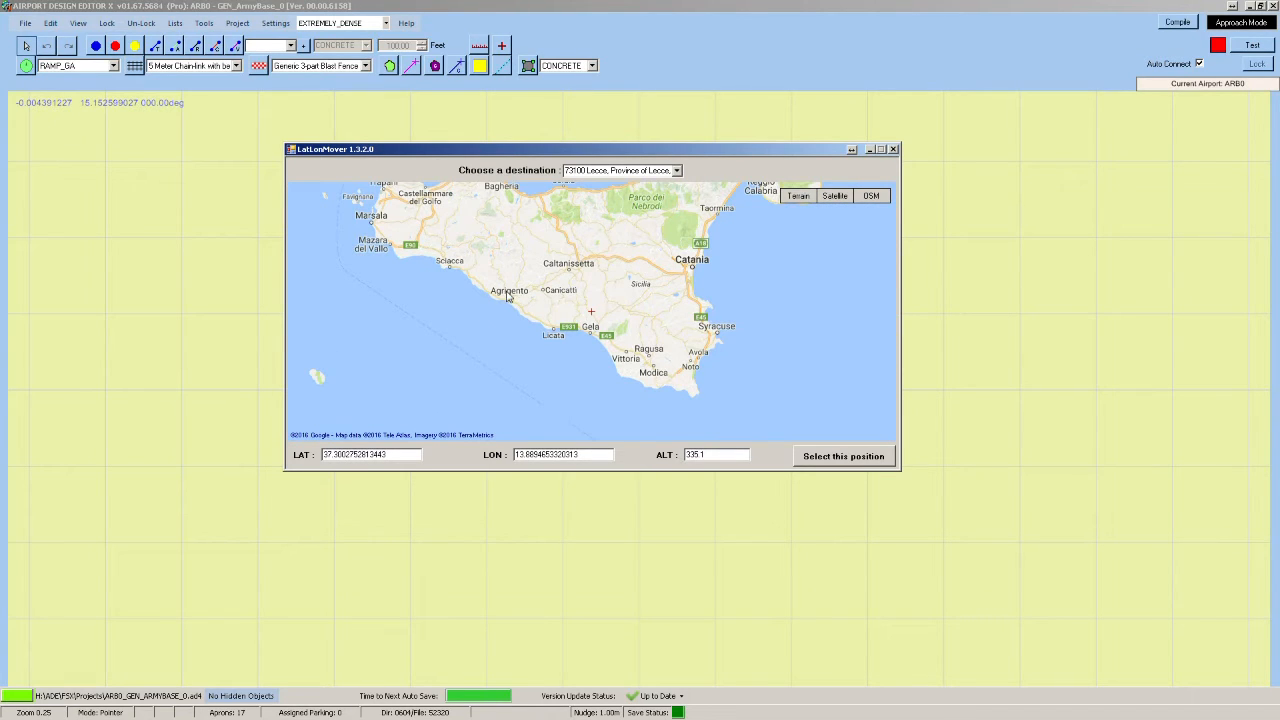
{"action": "left_click_drag", "start_coordinate": [576, 298], "coordinate": [622, 316]}
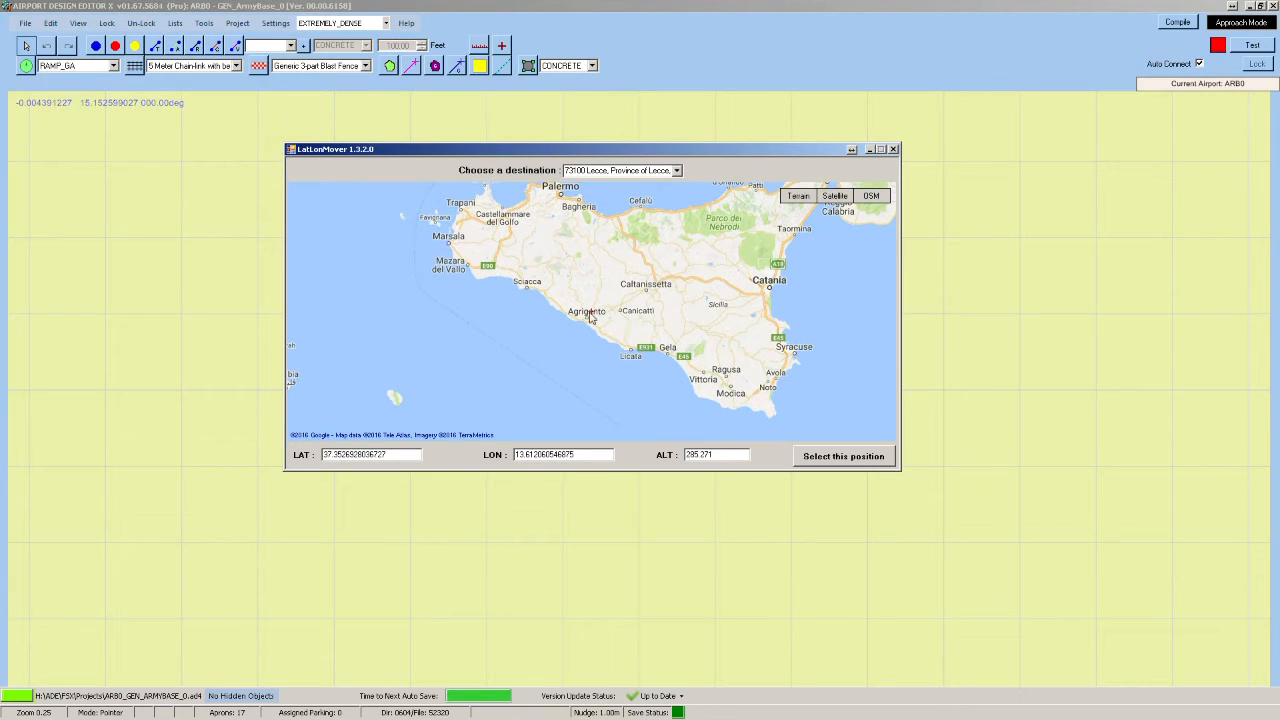
Fine-tune the destination just west of Agrigento and select the position at latitude 37.3062833105753, longitude 13.5416793823242.
{"action": "scroll", "coordinate": [591, 317], "scroll_direction": "up", "scroll_amount": 1}
{"action": "scroll", "coordinate": [591, 317], "scroll_direction": "up", "scroll_amount": 1}
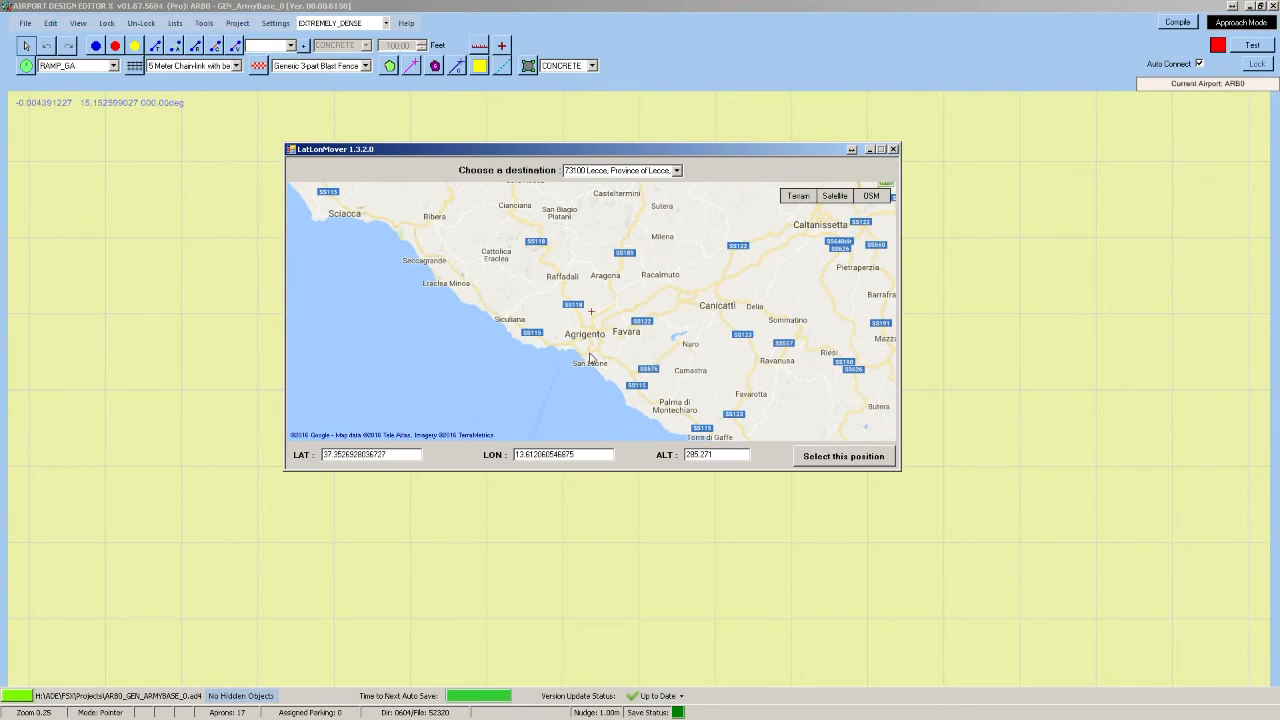
{"action": "scroll", "coordinate": [595, 341], "scroll_direction": "up", "scroll_amount": 1}
{"action": "scroll", "coordinate": [592, 316], "scroll_direction": "up", "scroll_amount": 1}
{"action": "left_click_drag", "start_coordinate": [590, 354], "coordinate": [699, 345]}
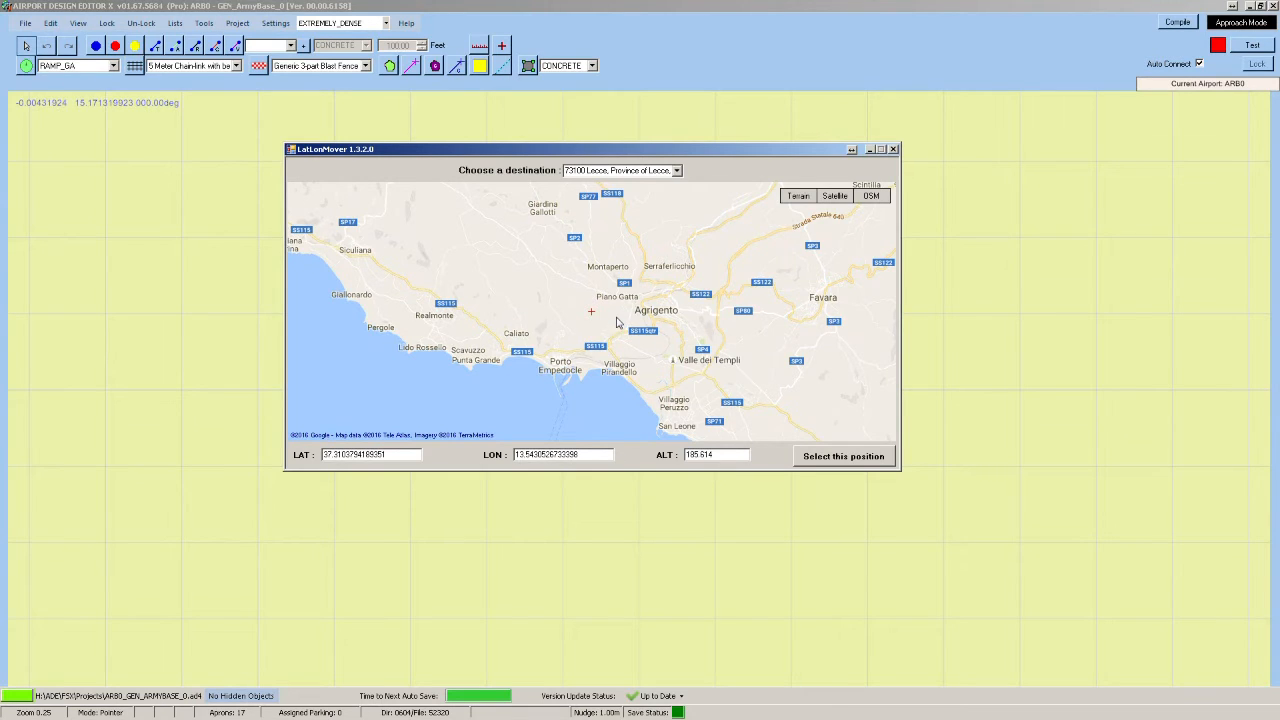
{"action": "left_click_drag", "start_coordinate": [614, 323], "coordinate": [618, 315]}
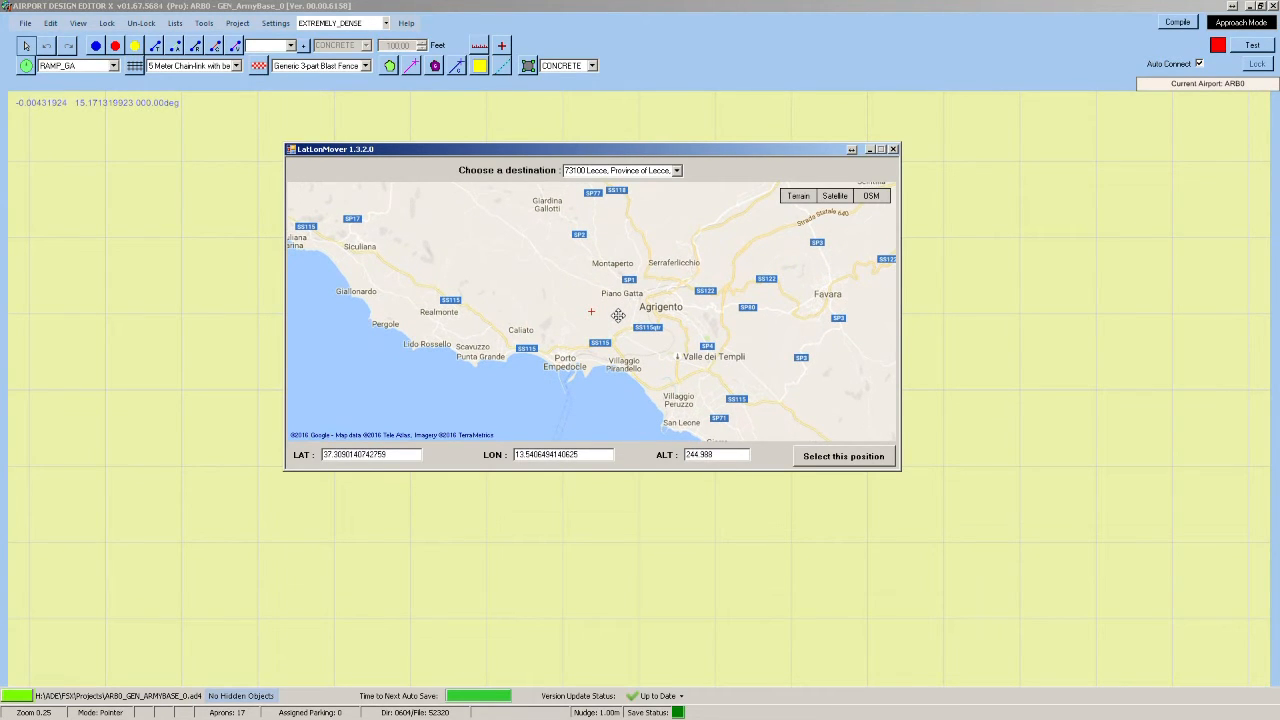
{"action": "left_click_drag", "start_coordinate": [618, 315], "coordinate": [616, 309]}
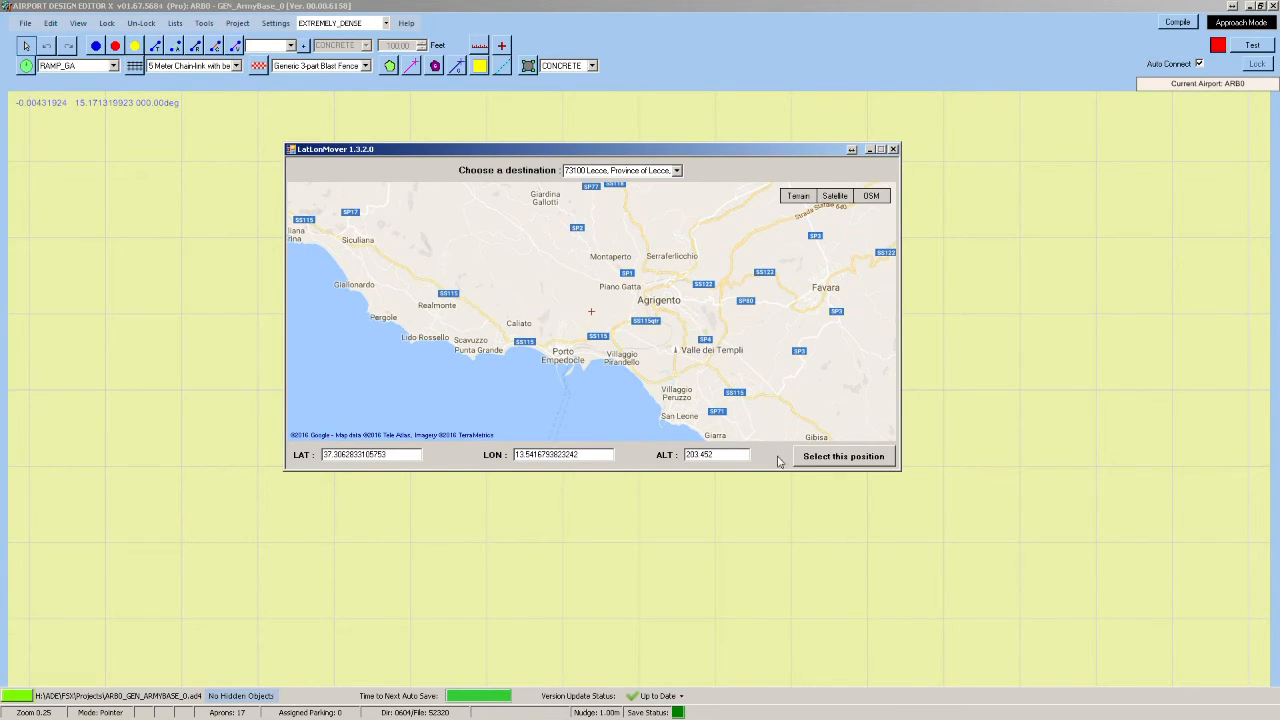
{"action": "left_click", "coordinate": [848, 458]}
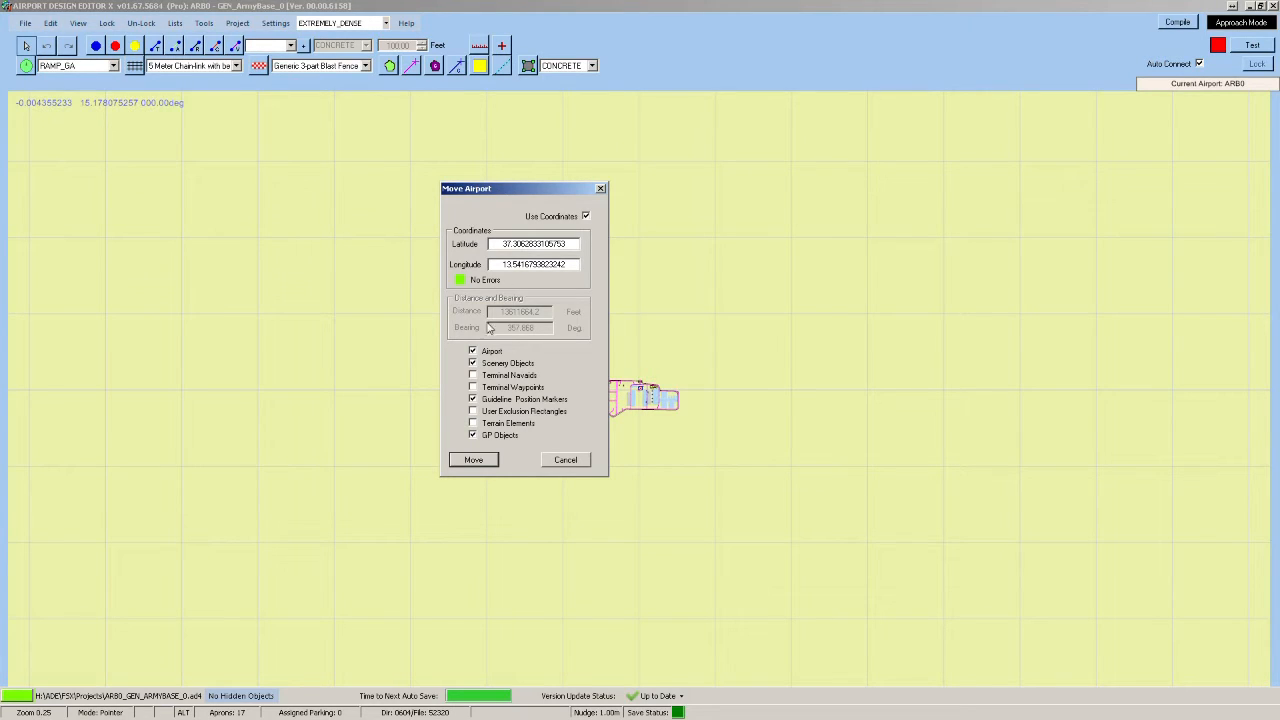
Include Terminal Navaids, Terminal Waypoints, User Exclusion Rectangles and Terrain Elements in the airport move, and run the move.
{"action": "left_click", "coordinate": [473, 375]}
{"action": "left_click", "coordinate": [473, 387]}
{"action": "left_click", "coordinate": [473, 411]}
{"action": "left_click", "coordinate": [473, 423]}
{"action": "left_click", "coordinate": [474, 461]}
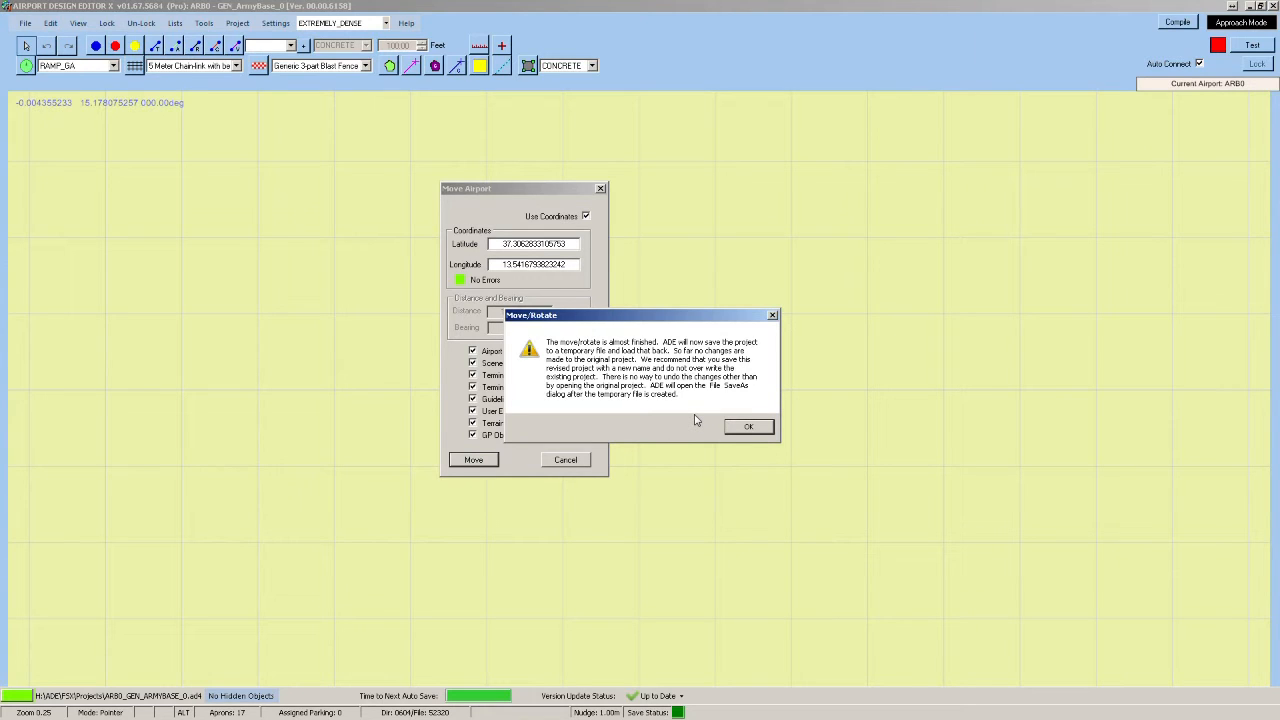
Accept the move and save the project as ARB0_GEN_ARMYBASE_0 in H:\ADE\FSX\Projects, replacing the existing file.
{"action": "left_click", "coordinate": [746, 432]}
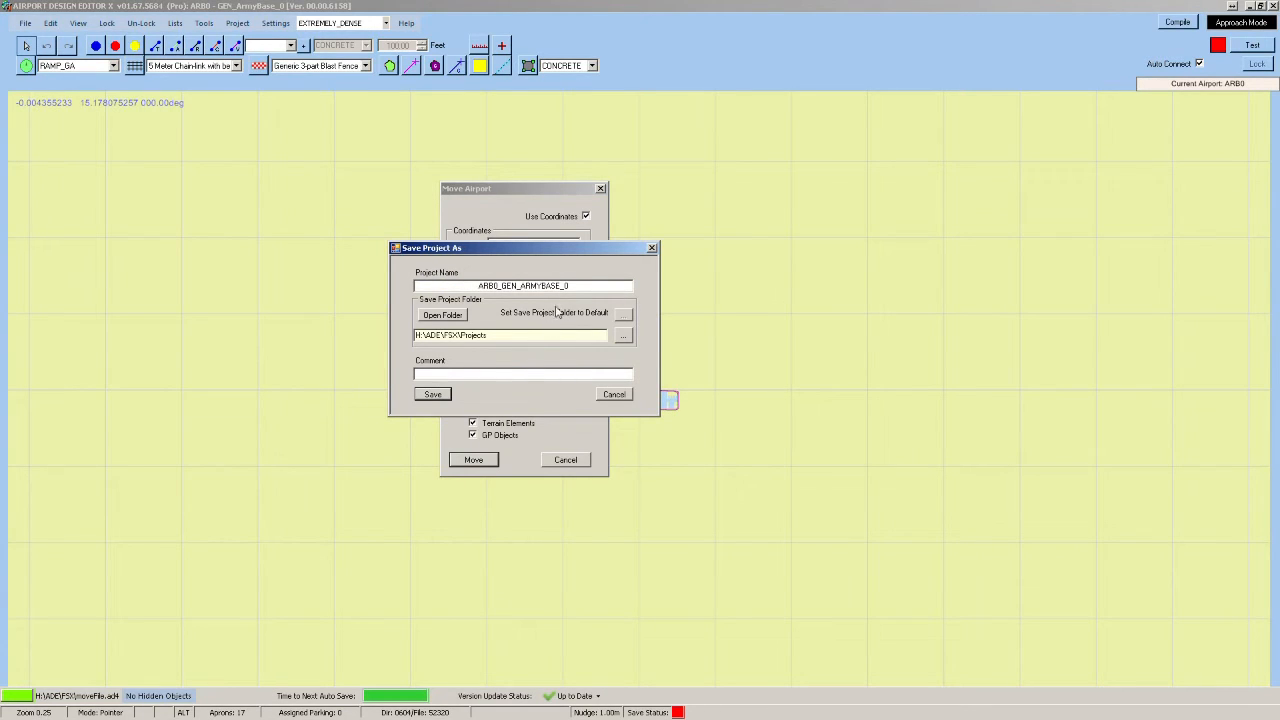
{"action": "left_click", "coordinate": [433, 395]}
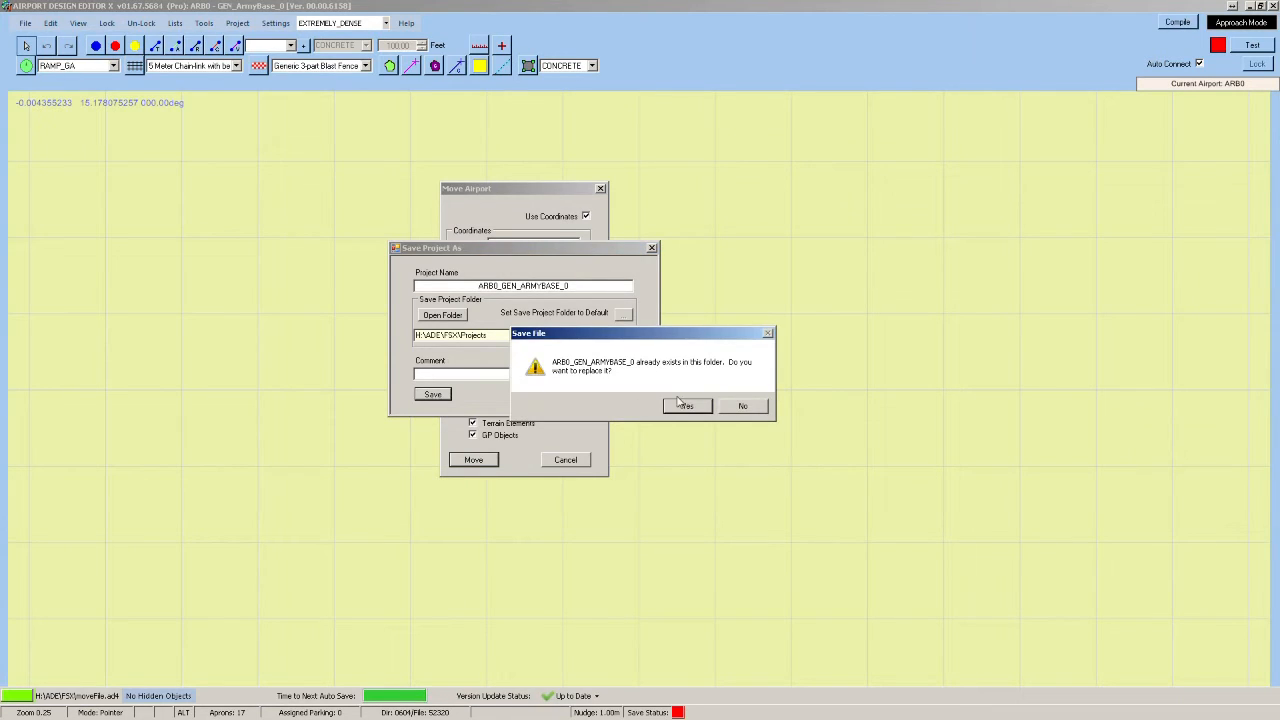
{"action": "left_click", "coordinate": [686, 407]}
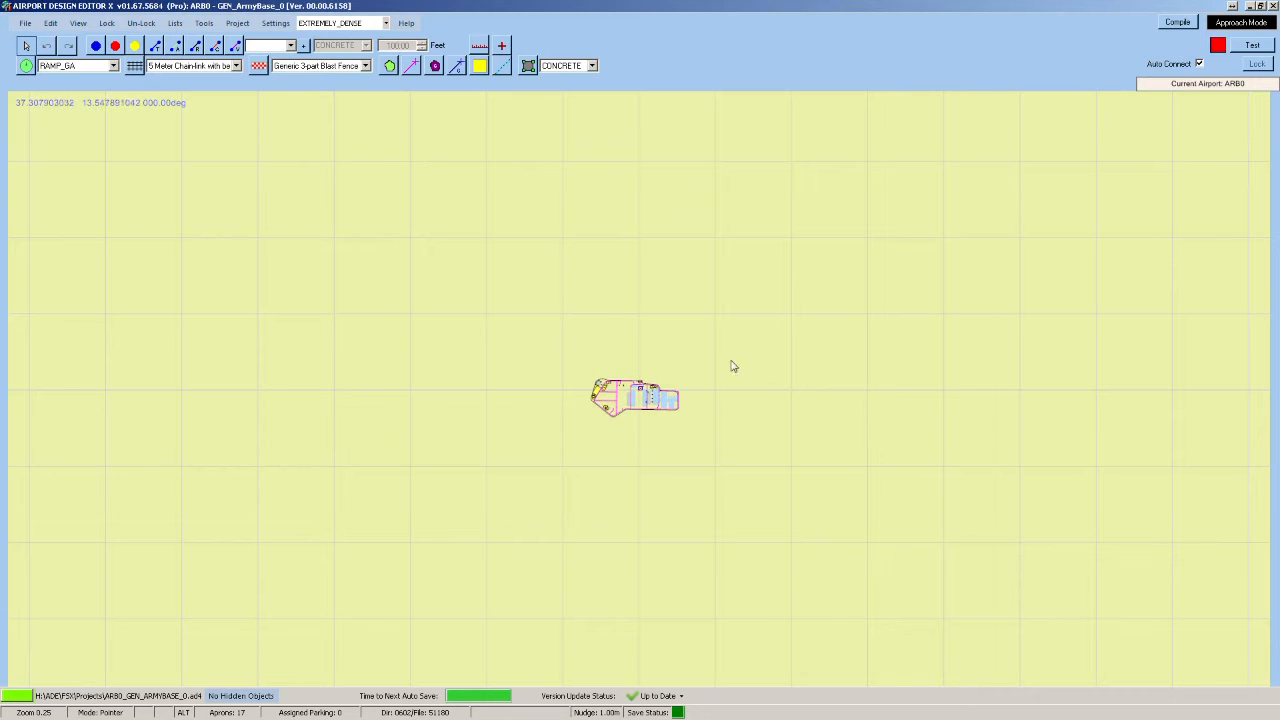
Open the airport properties and set the Airport ID to BZ01.
{"action": "left_click", "coordinate": [25, 24]}
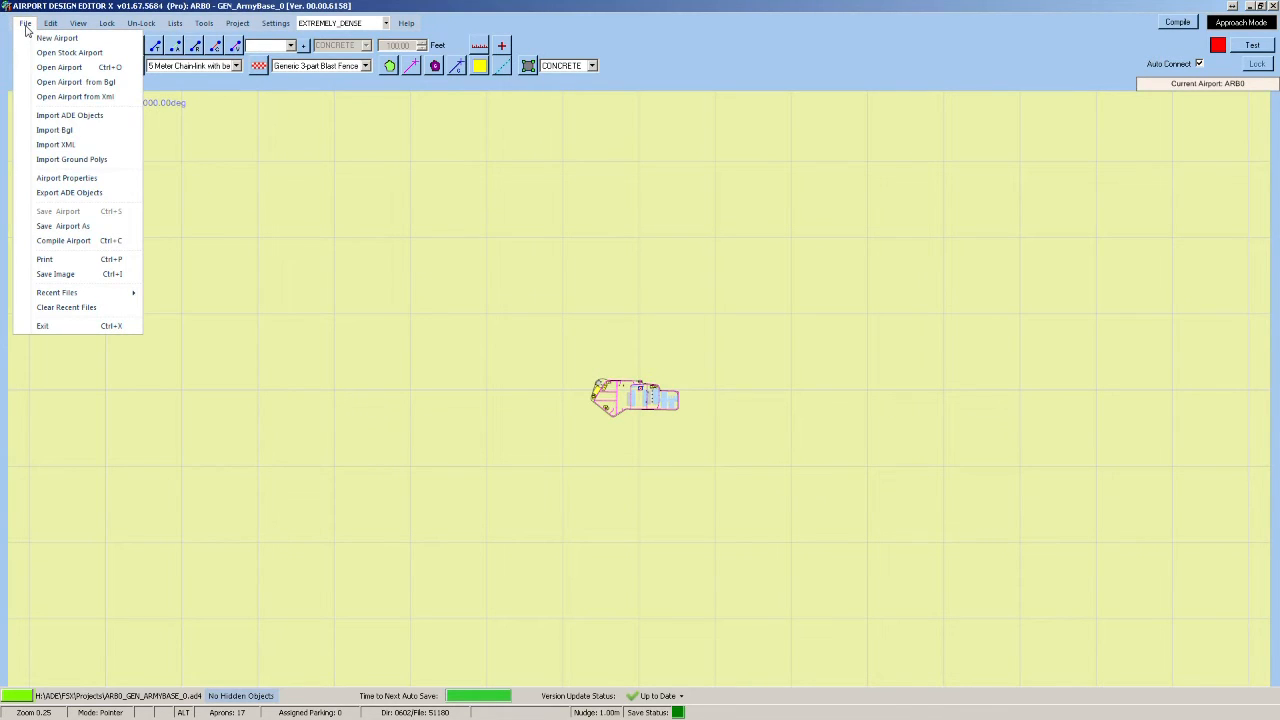
{"action": "left_click", "coordinate": [60, 180]}
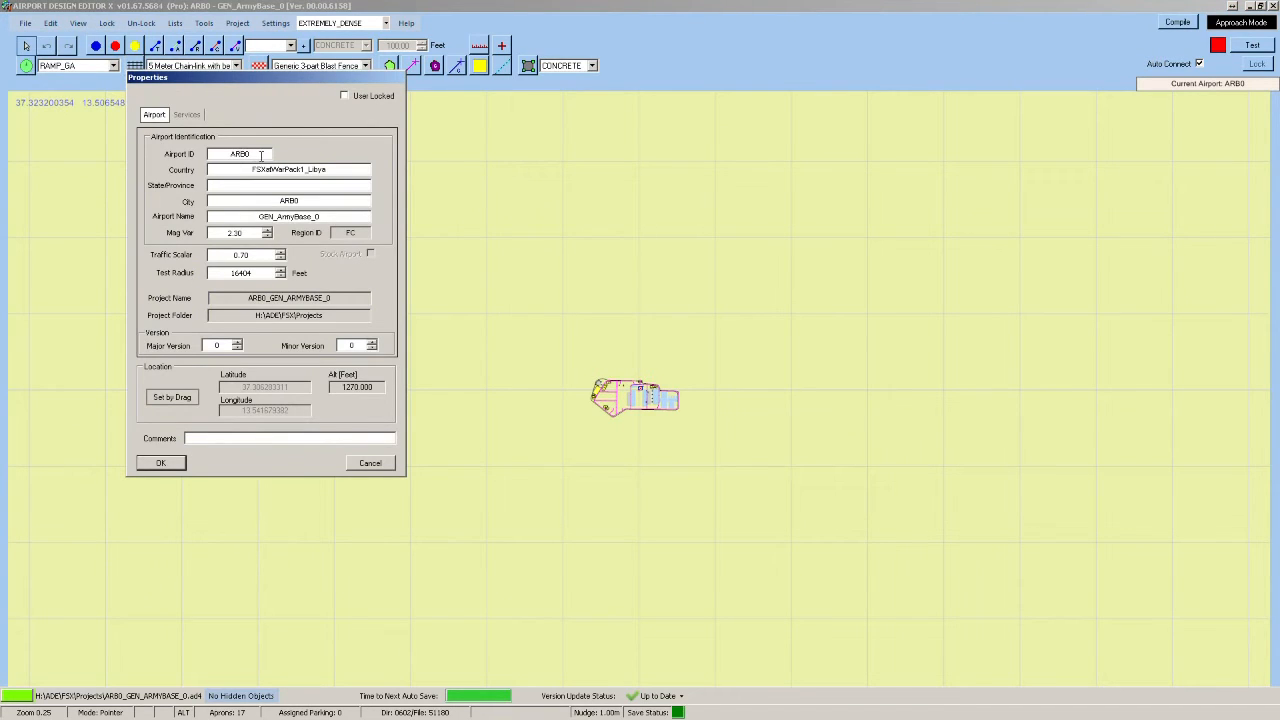
{"action": "left_click_drag", "start_coordinate": [264, 153], "coordinate": [213, 153]}
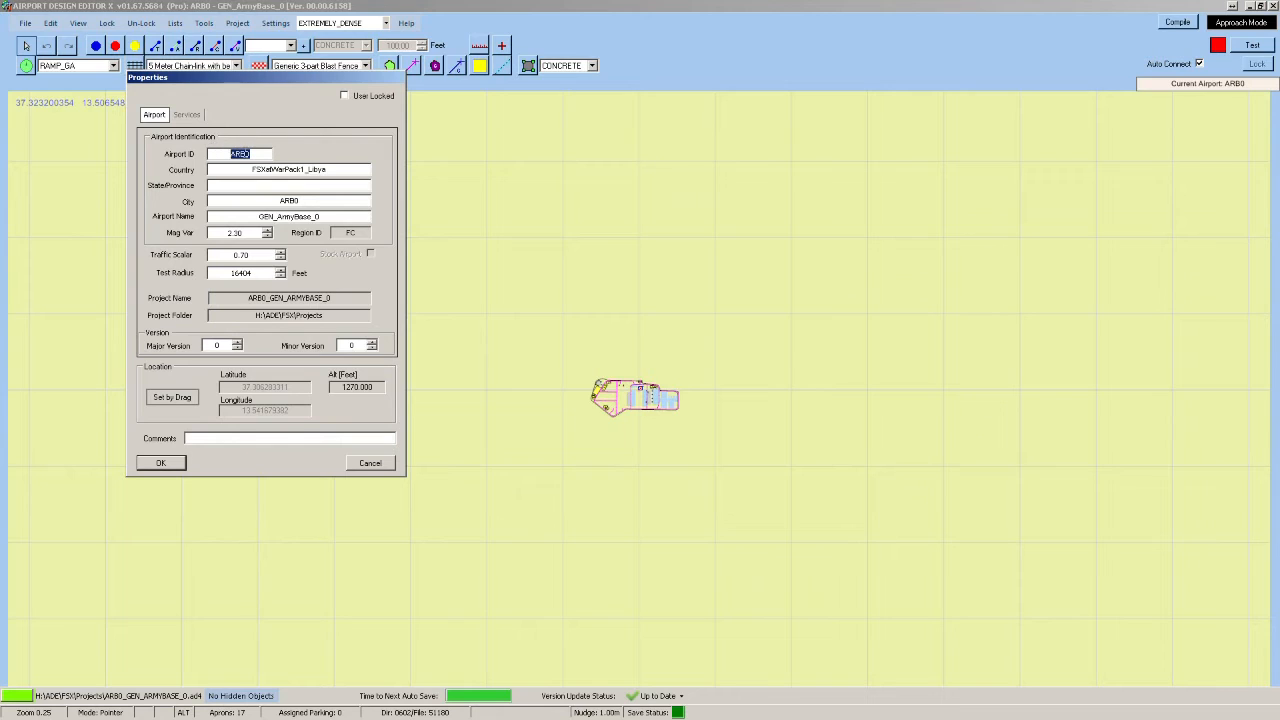
{"action": "left_click", "coordinate": [264, 154]}
{"action": "left_click_drag", "start_coordinate": [264, 153], "coordinate": [220, 153]}
{"action": "type", "text": "BZ30"}
{"action": "key", "text": "BackSpace"}
{"action": "key", "text": "BackSpace"}
{"action": "type", "text": "01"}
Set the airport's country to BlueZonePack1_Italy and its city to Agrigento.
{"action": "left_click_drag", "start_coordinate": [255, 169], "coordinate": [357, 172]}
{"action": "type", "text": "BlueZone"}
{"action": "type", "text": "Pack"}
{"action": "type", "text": "1"}
{"action": "type", "text": "_Ita"}
{"action": "type", "text": "li"}
{"action": "key", "text": "BackSpace"}
{"action": "type", "text": "y"}
{"action": "key", "text": "Tab"}
{"action": "type", "text": "Agri"}
{"action": "type", "text": "gn"}
{"action": "type", "text": "nto"}
Set the airport name to REAL_RL_Armybase_Agrigento and apply the airport properties.
{"action": "left_click_drag", "start_coordinate": [257, 216], "coordinate": [330, 218]}
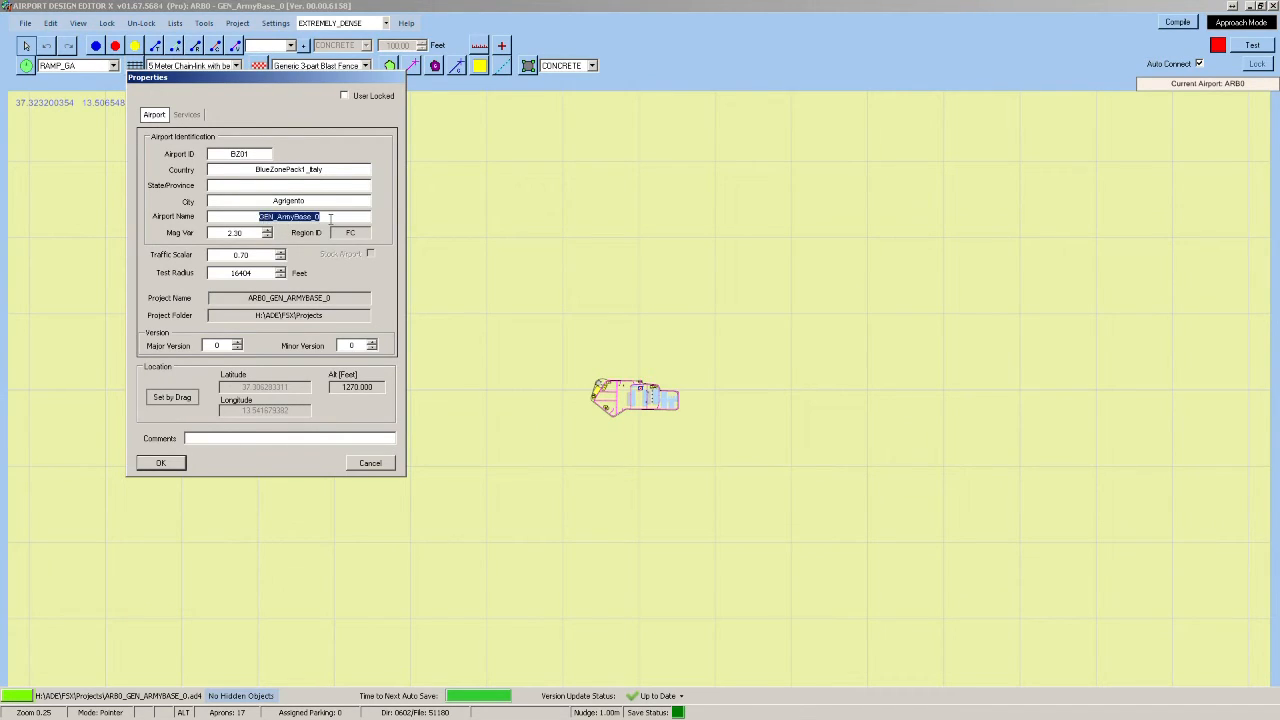
{"action": "type", "text": "R"}
{"action": "type", "text": "EAL_RL_"}
{"action": "type", "text": "A"}
{"action": "type", "text": "a"}
{"action": "type", "text": "mybase"}
{"action": "type", "text": "_"}
{"action": "type", "text": "Ag"}
{"action": "type", "text": "rign"}
{"action": "type", "text": "ent"}
{"action": "type", "text": "o"}
{"action": "left_click", "coordinate": [161, 462]}
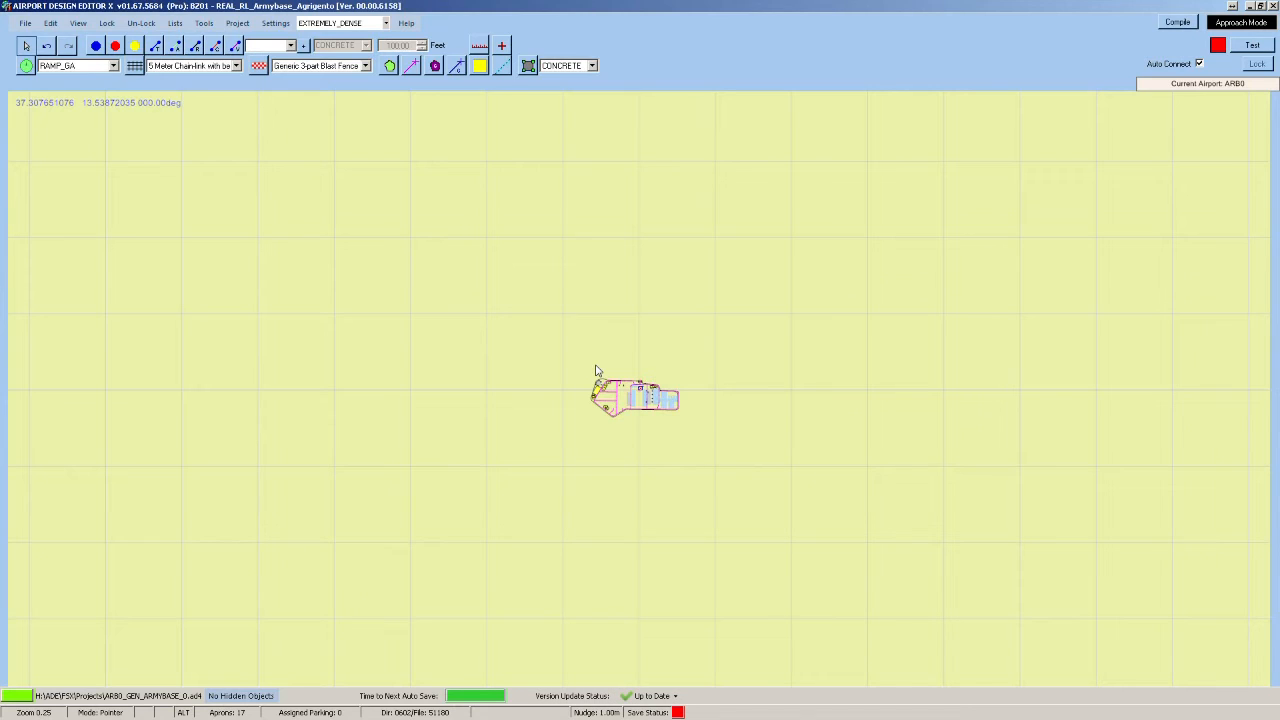
Open the compile options, unlink the compile file name from the project name and set it to REAL_RL_Armybase_Agrigento.
{"action": "left_click", "coordinate": [1176, 23]}
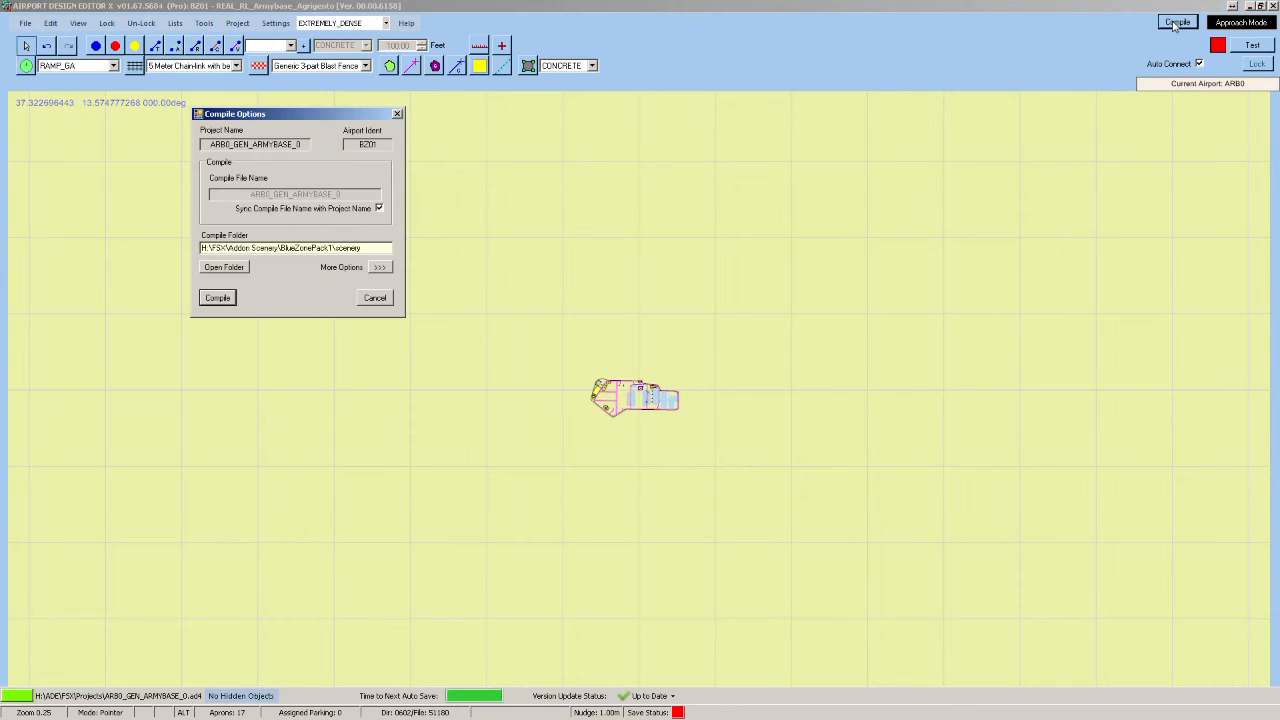
{"action": "left_click_drag", "start_coordinate": [276, 119], "coordinate": [449, 172]}
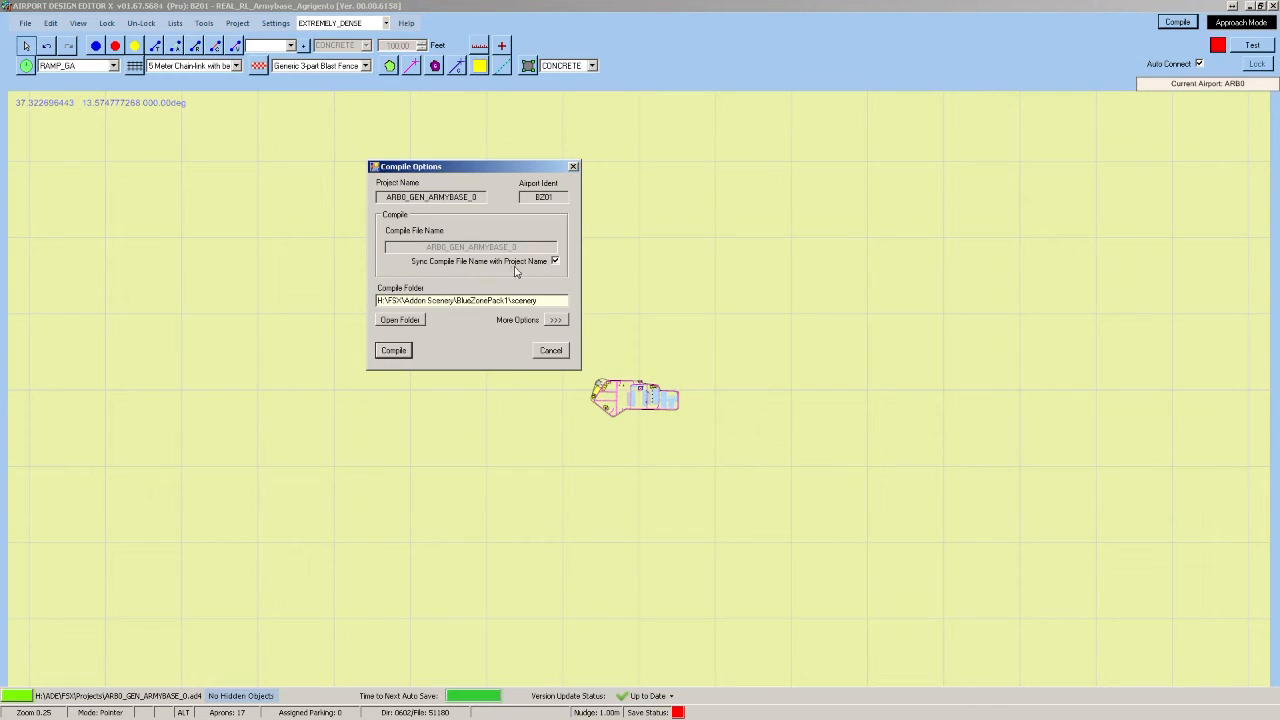
{"action": "left_click", "coordinate": [555, 261]}
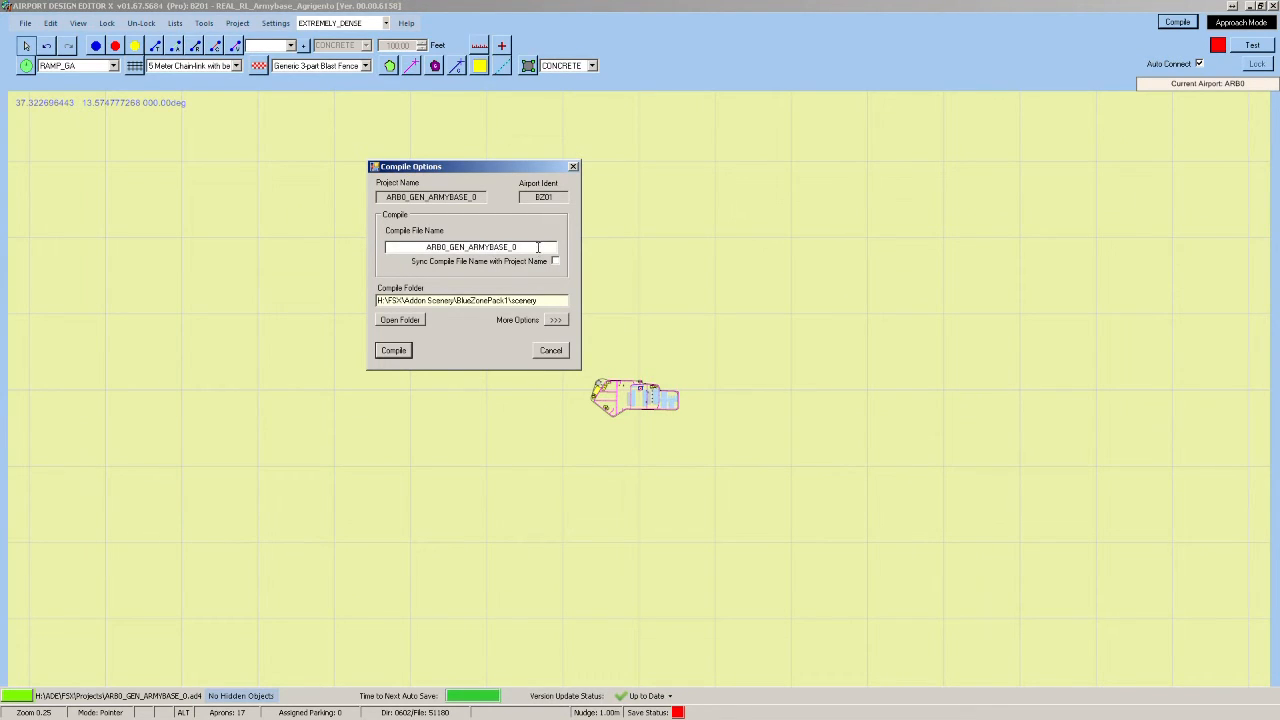
{"action": "double_click", "coordinate": [538, 247]}
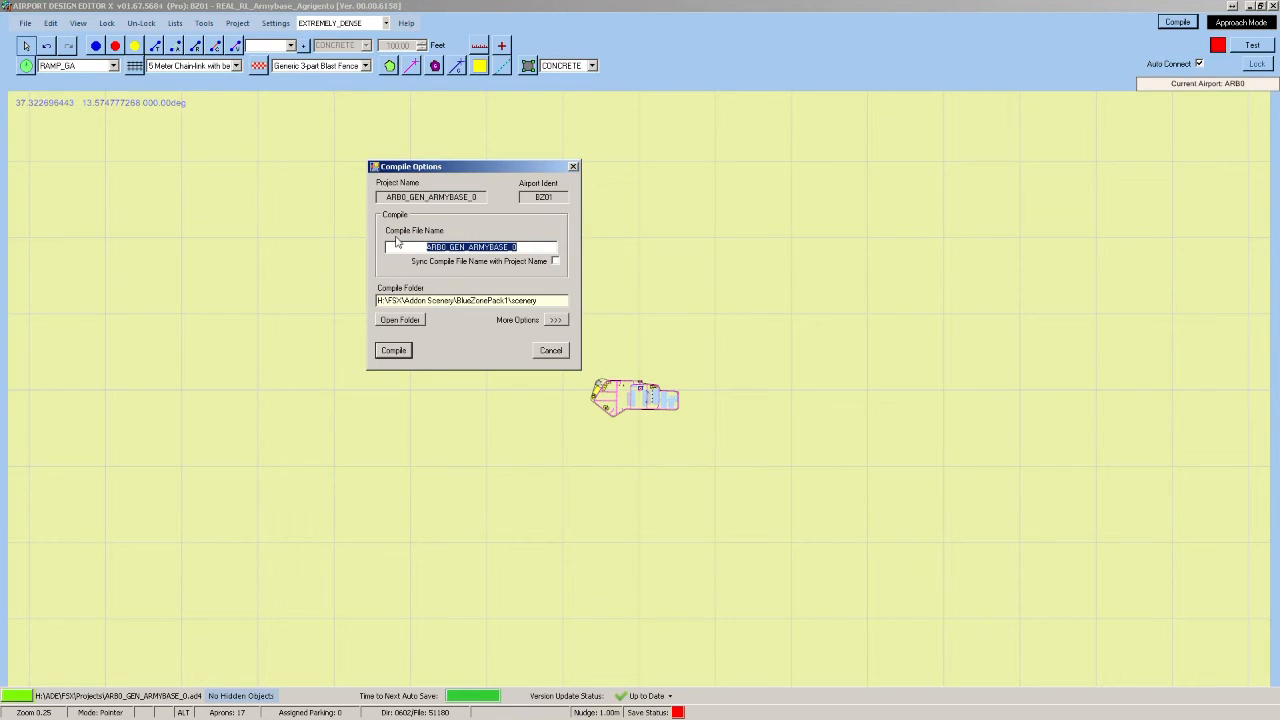
{"action": "type", "text": "REA"}
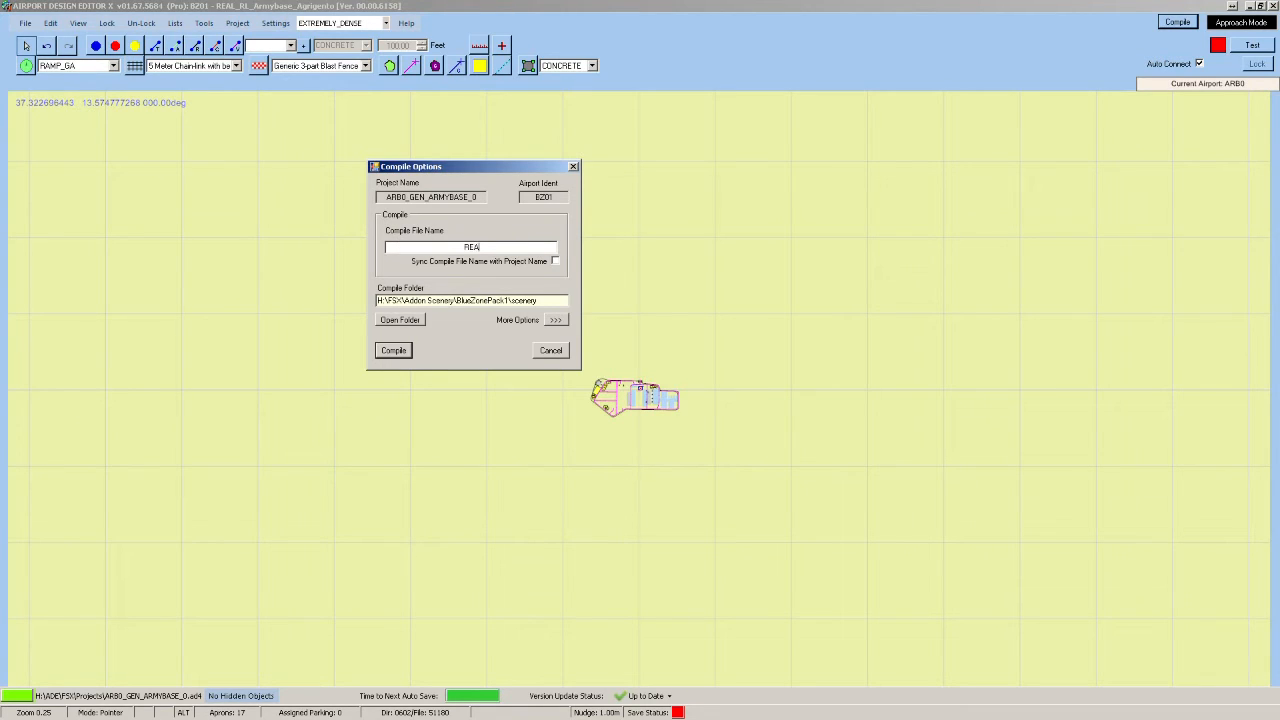
{"action": "type", "text": "L_RL"}
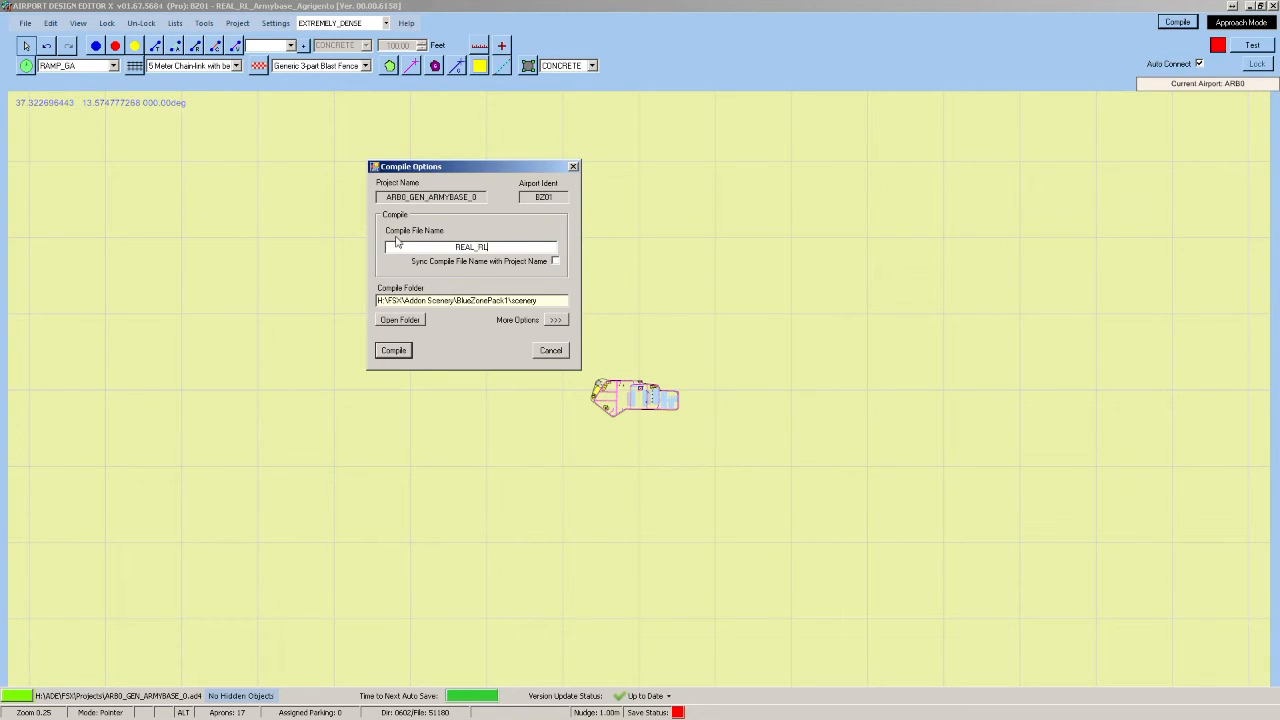
{"action": "type", "text": "_Arm"}
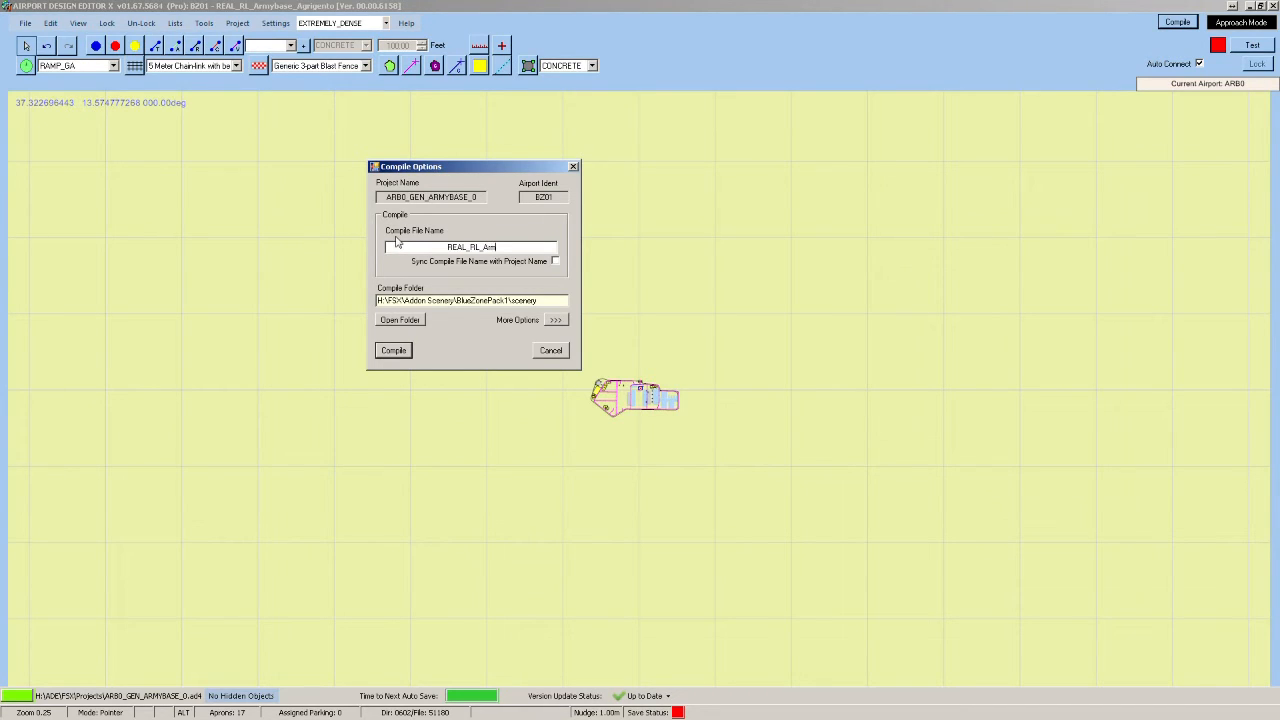
{"action": "type", "text": "ybase_"}
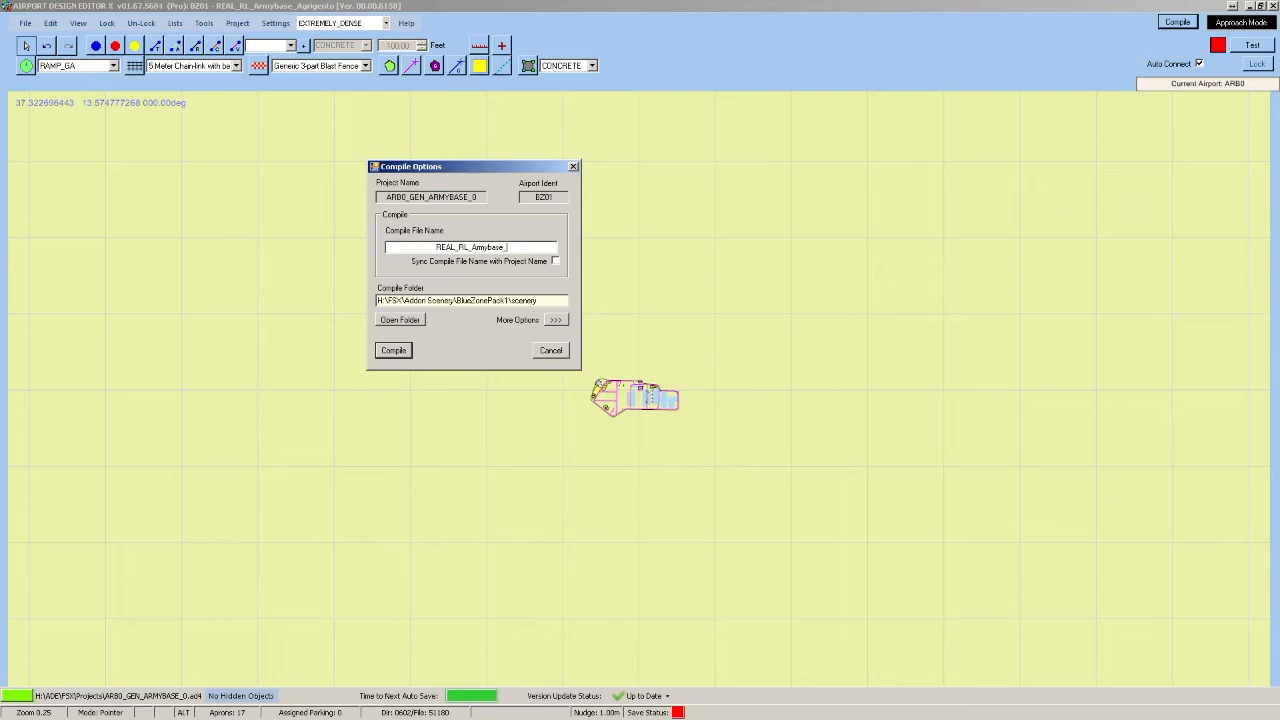
{"action": "type", "text": "Agrigento"}
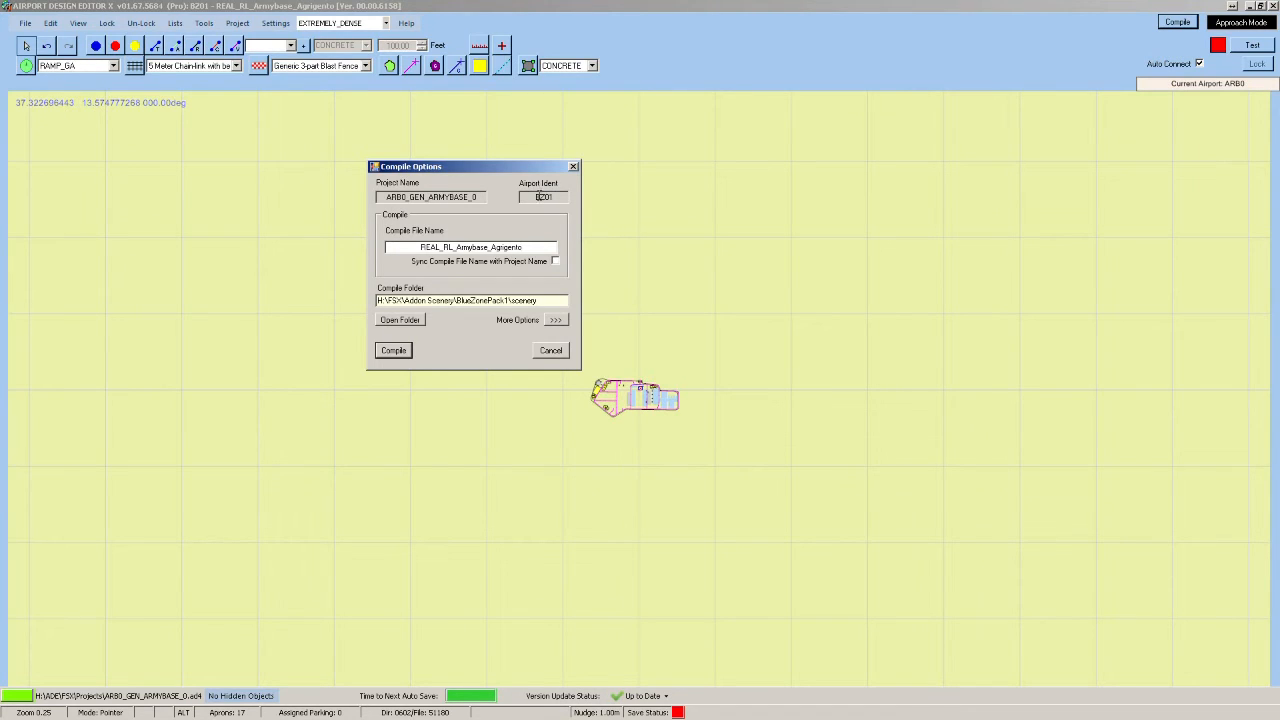
Check the airport ident, the compile folder and the additional compile and XML saving options.
{"action": "left_click_drag", "start_coordinate": [533, 196], "coordinate": [562, 195]}
{"action": "left_click_drag", "start_coordinate": [378, 300], "coordinate": [543, 303]}
{"action": "left_click", "coordinate": [543, 303]}
{"action": "left_click", "coordinate": [555, 321]}
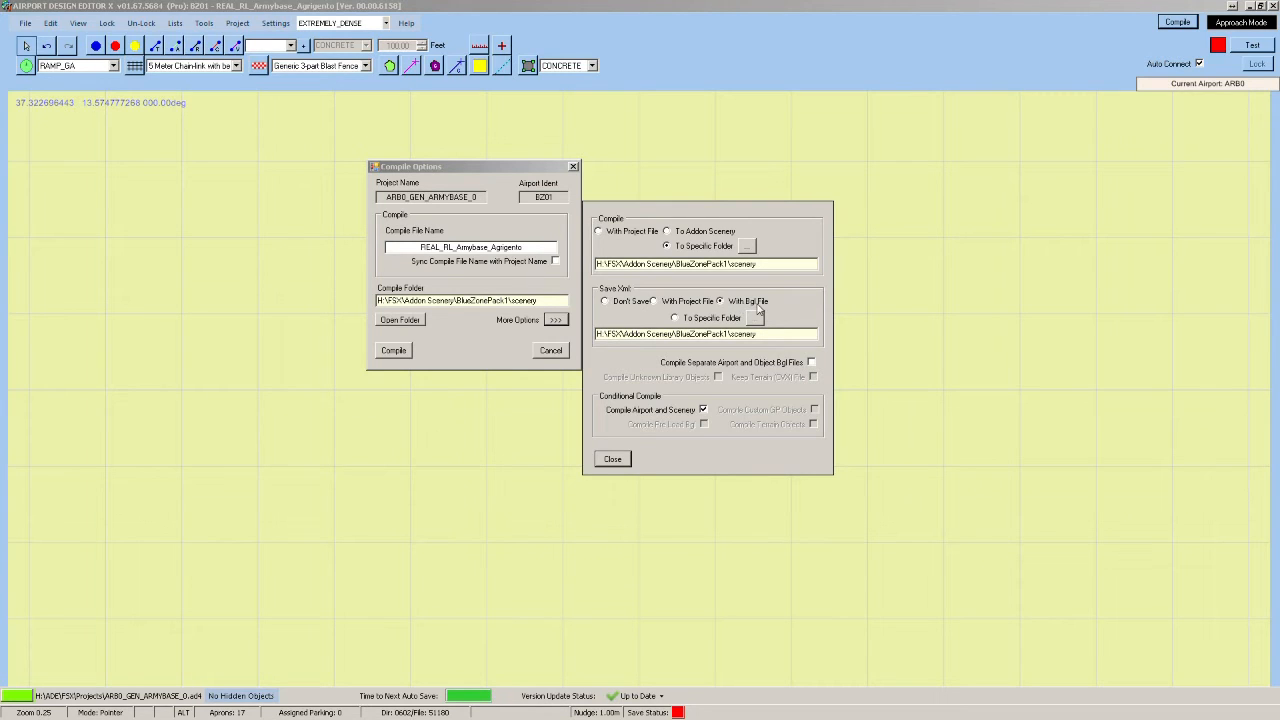
{"action": "left_click", "coordinate": [612, 459]}
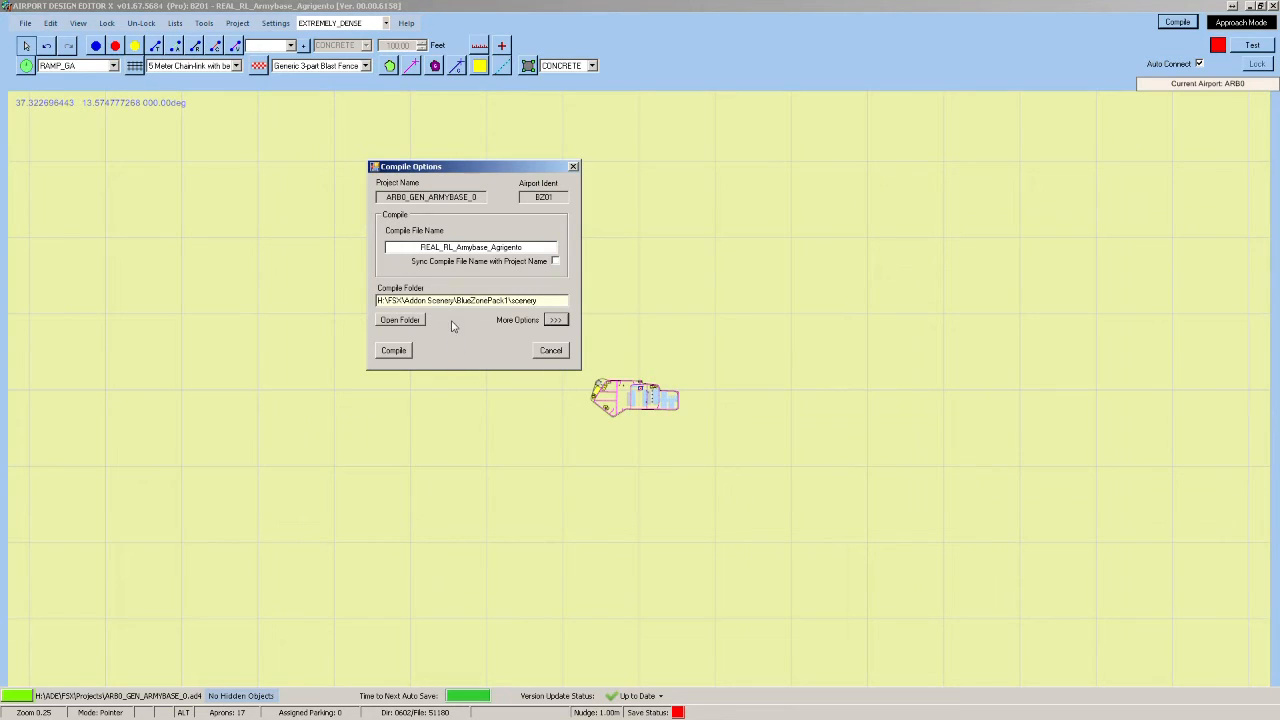
Compile the airport, save the project and close Airport Design Editor.
{"action": "left_click", "coordinate": [393, 351]}
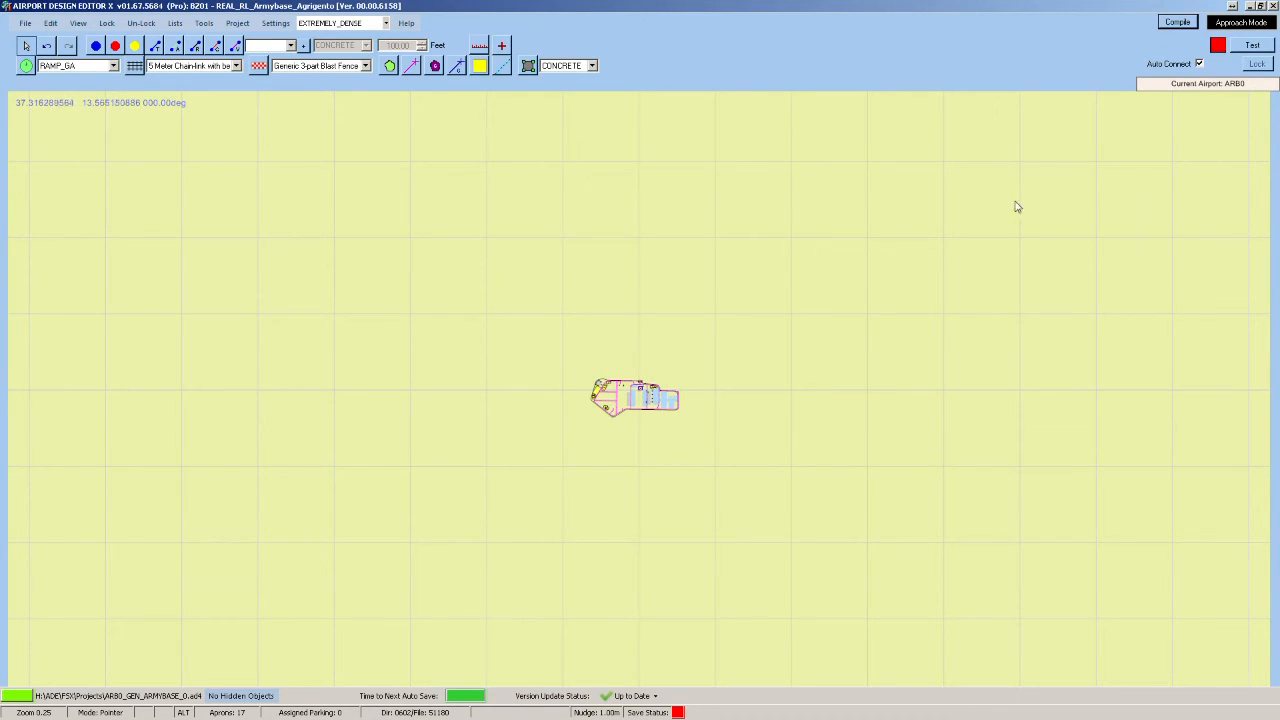
{"action": "left_click", "coordinate": [1273, 6]}
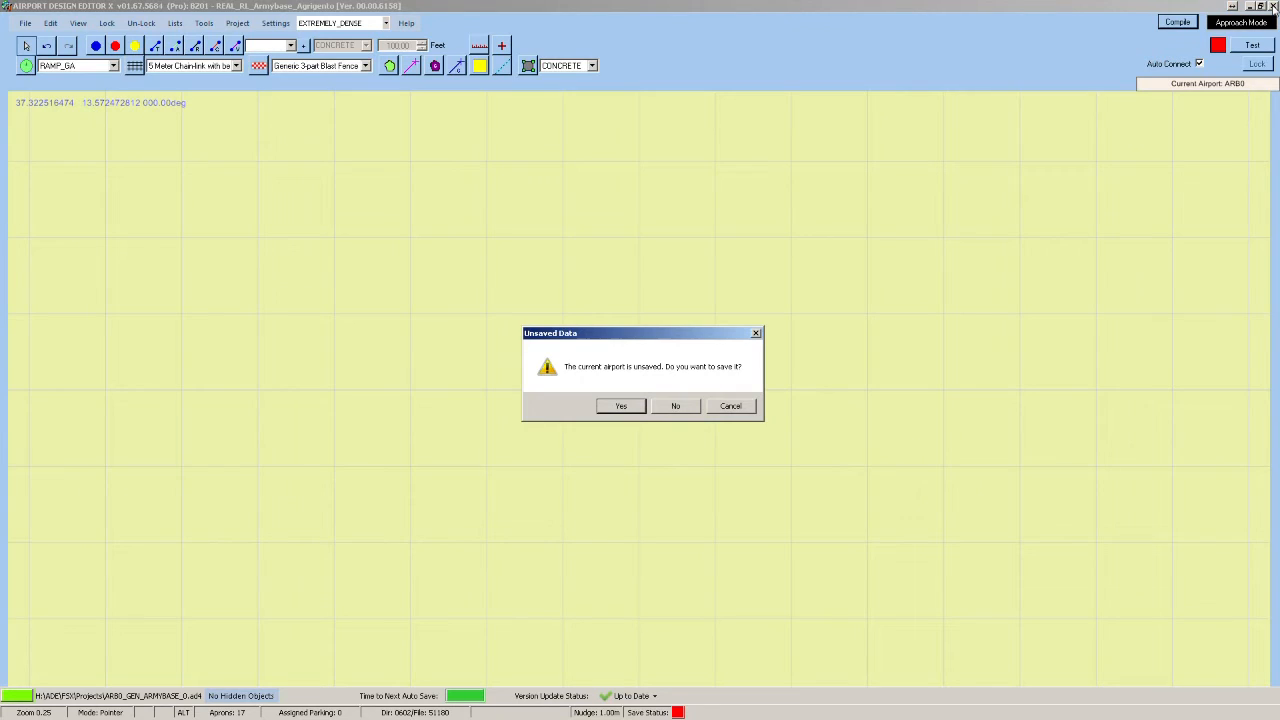
{"action": "left_click", "coordinate": [623, 406]}
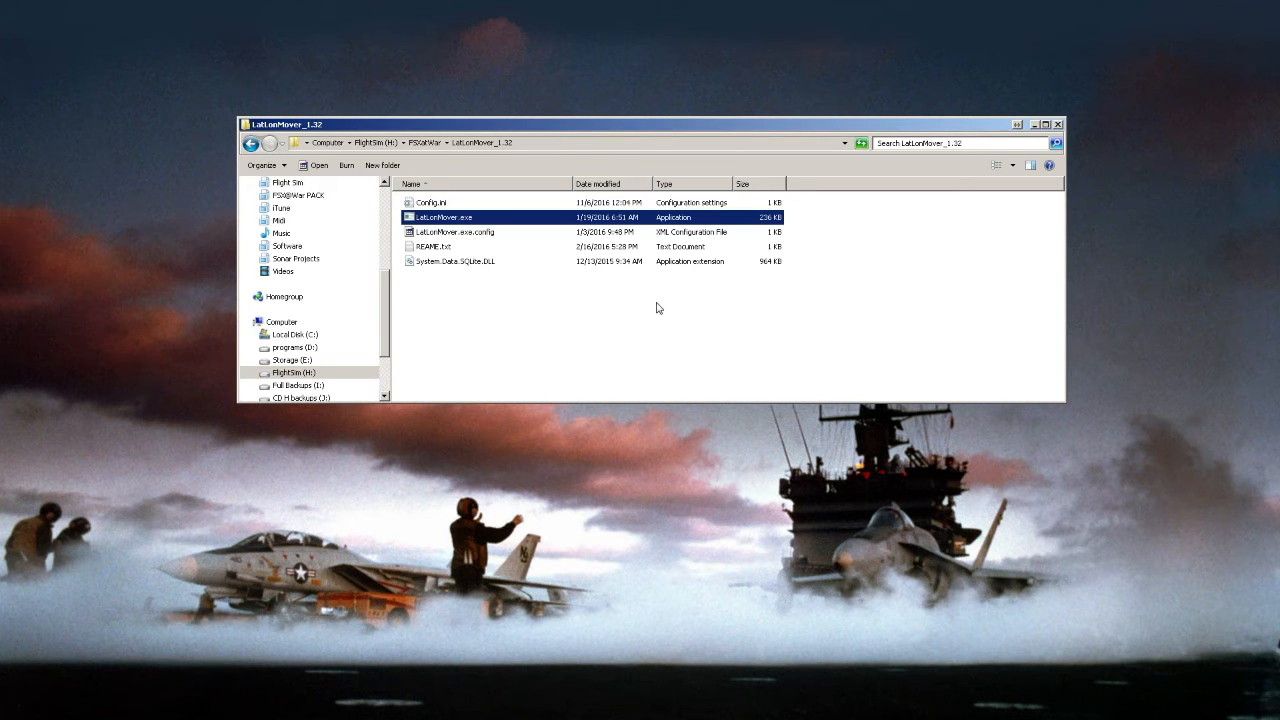
Browse to H:\FSX\Addon Scenery\BlueZonePack1\scenery and select the compiled REAL_RL_Armybase_Agrigento.bgl.
{"action": "left_click", "coordinate": [254, 372]}
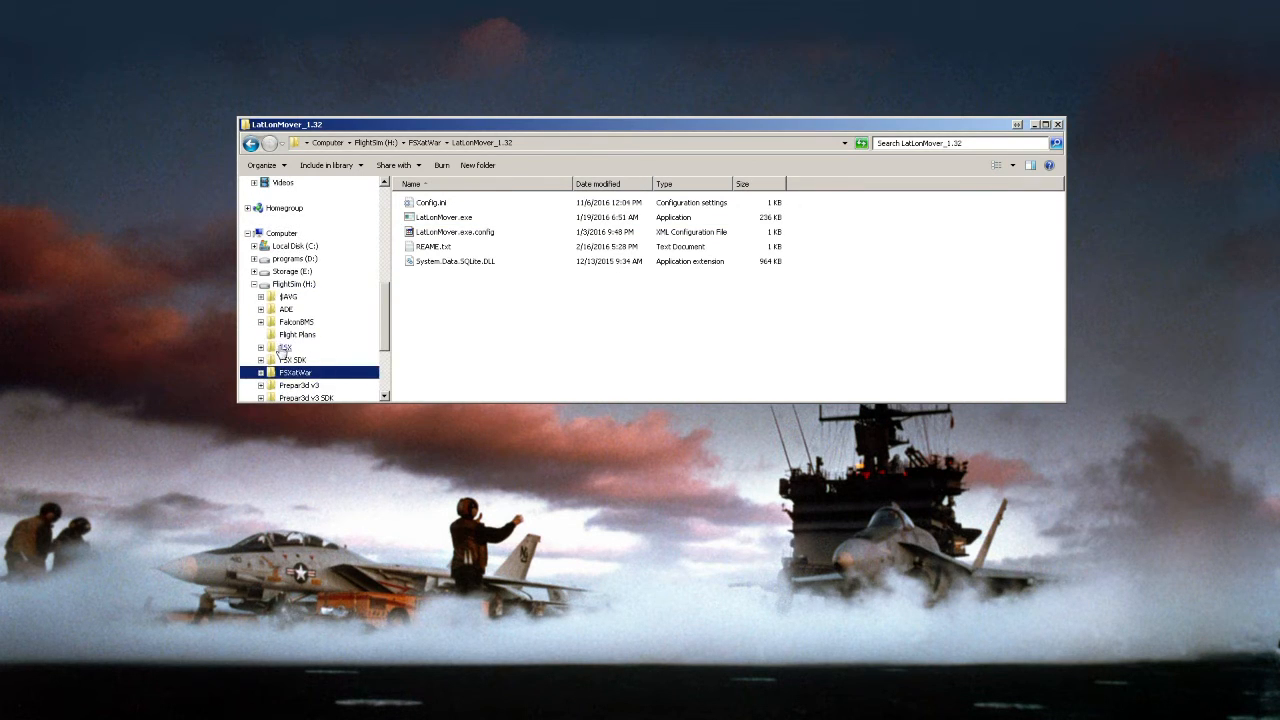
{"action": "left_click", "coordinate": [285, 347]}
{"action": "double_click", "coordinate": [432, 204]}
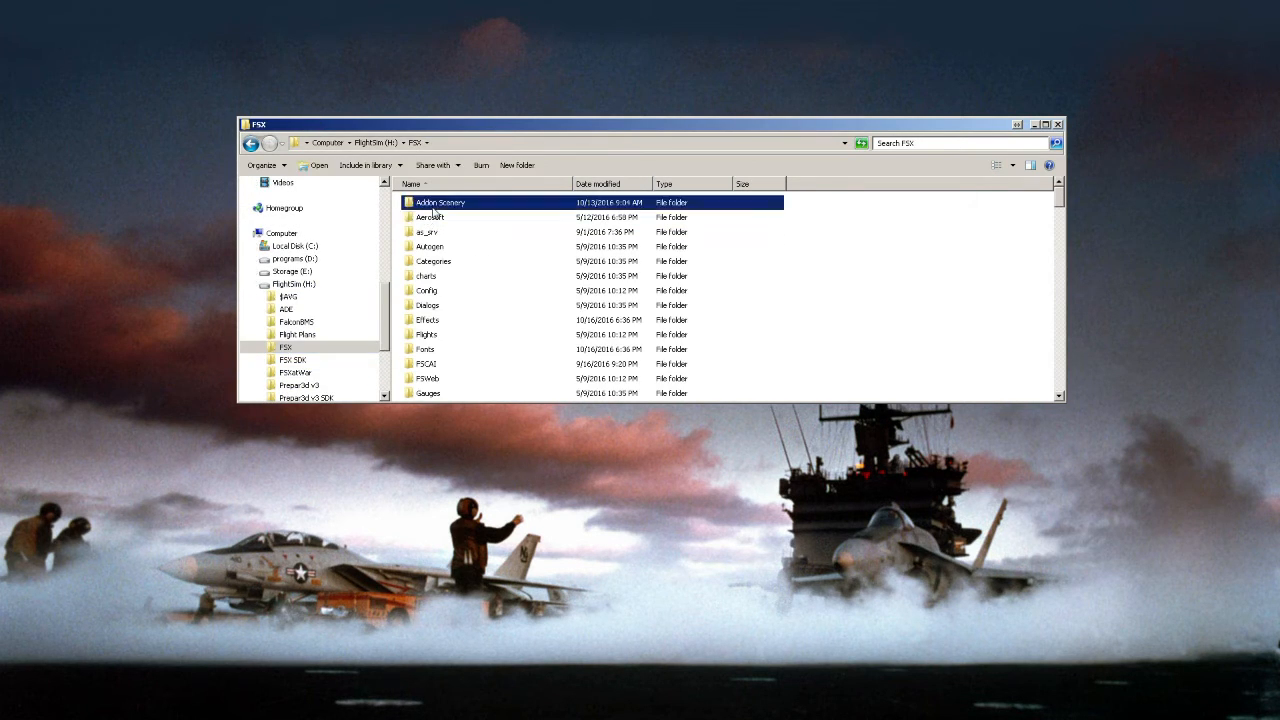
{"action": "double_click", "coordinate": [446, 203]}
{"action": "left_click", "coordinate": [434, 206]}
{"action": "double_click", "coordinate": [434, 206]}
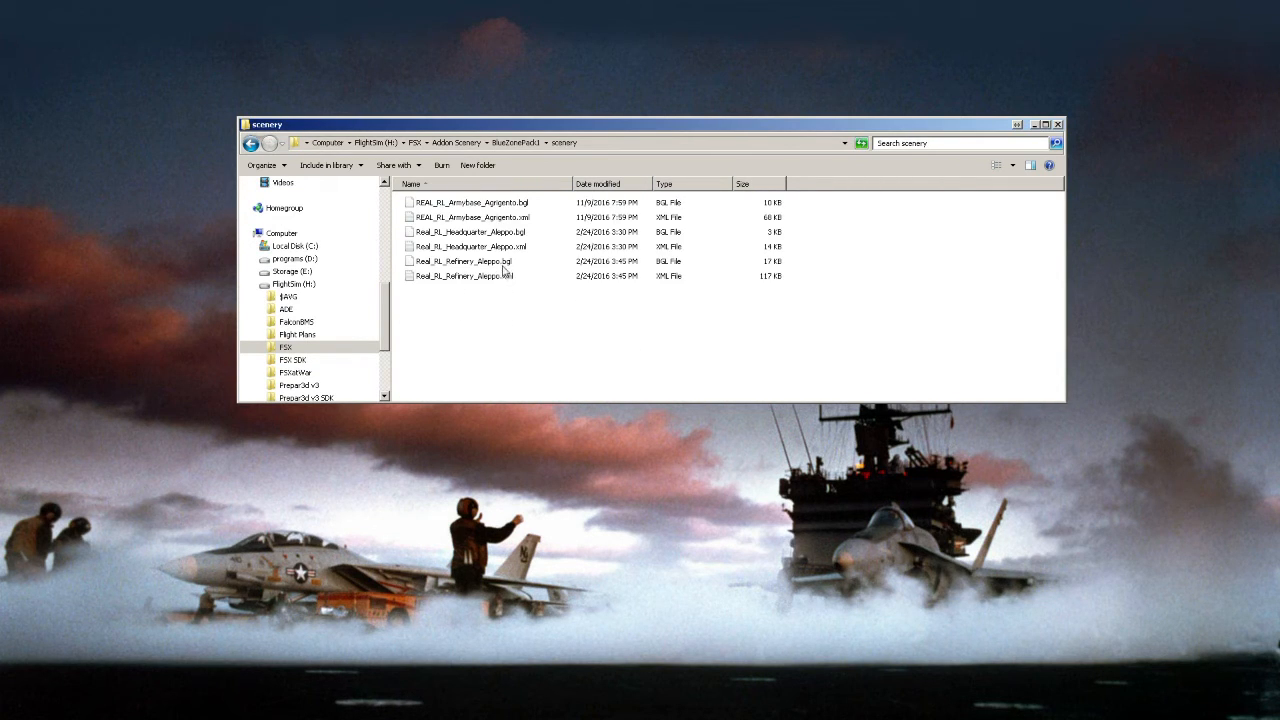
{"action": "left_click", "coordinate": [511, 205]}
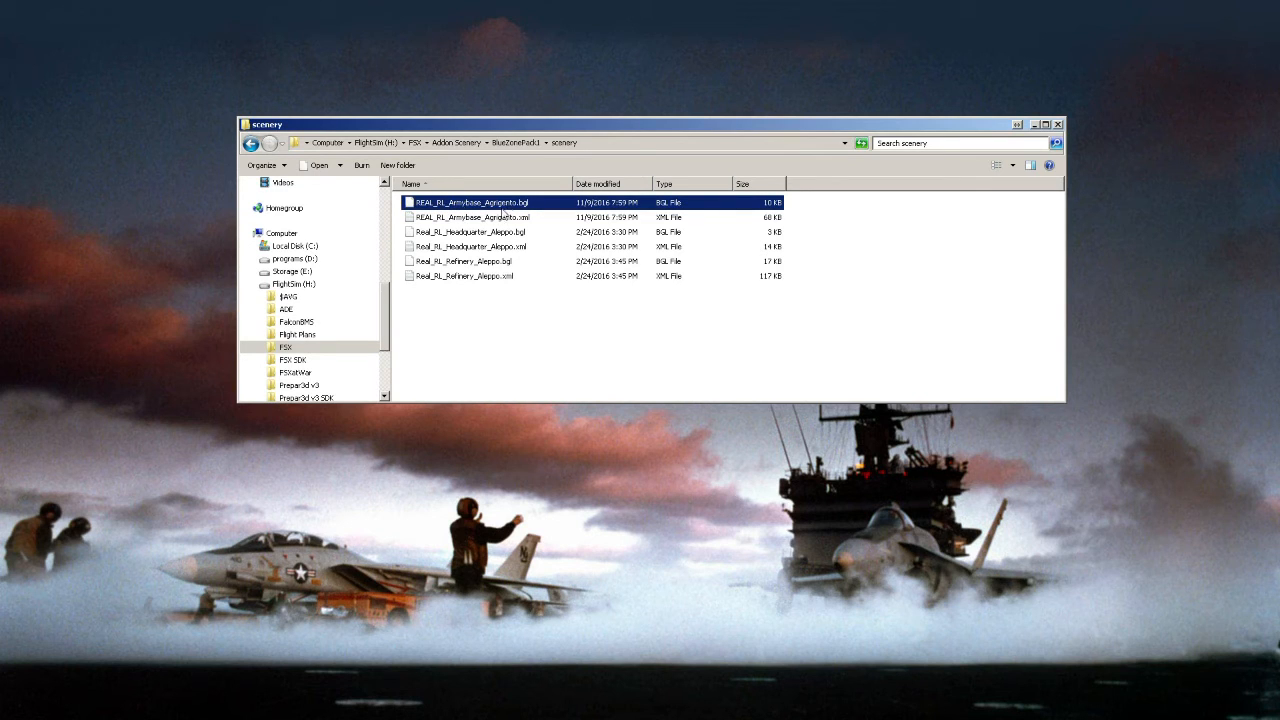
Check the compiled REAL_RL_Armybase_Agrigento BGL and XML files in the BlueZonePack1 scenery folder.
{"action": "left_click", "coordinate": [500, 217]}
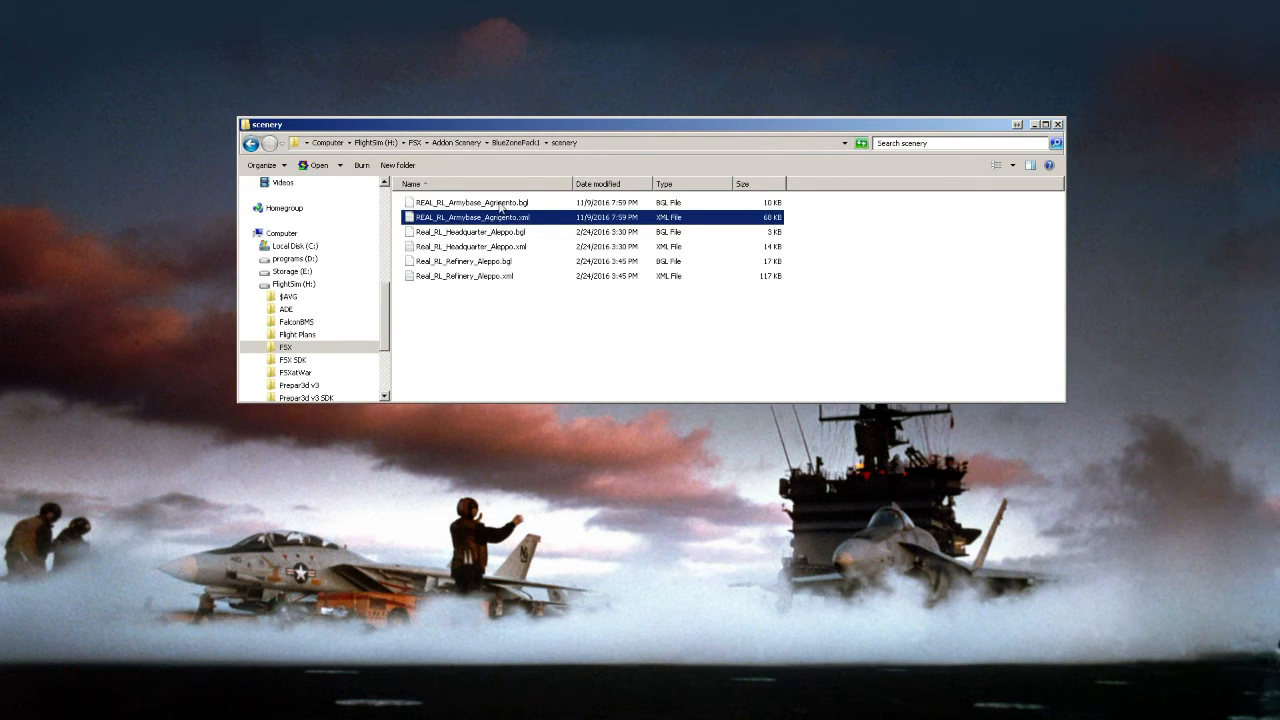
{"action": "left_click", "coordinate": [501, 205]}
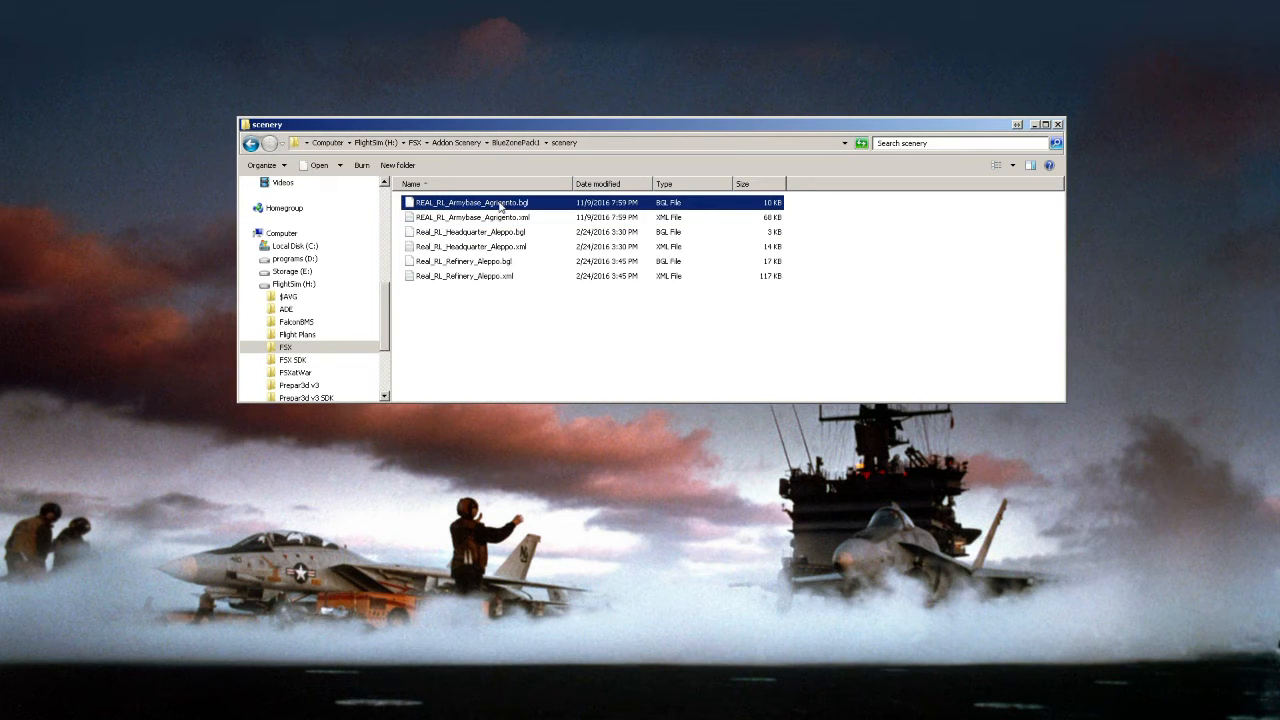
{"action": "left_click", "coordinate": [500, 219]}
{"action": "left_click", "coordinate": [502, 205]}
{"action": "left_click", "coordinate": [503, 221]}
{"action": "left_click", "coordinate": [503, 205]}
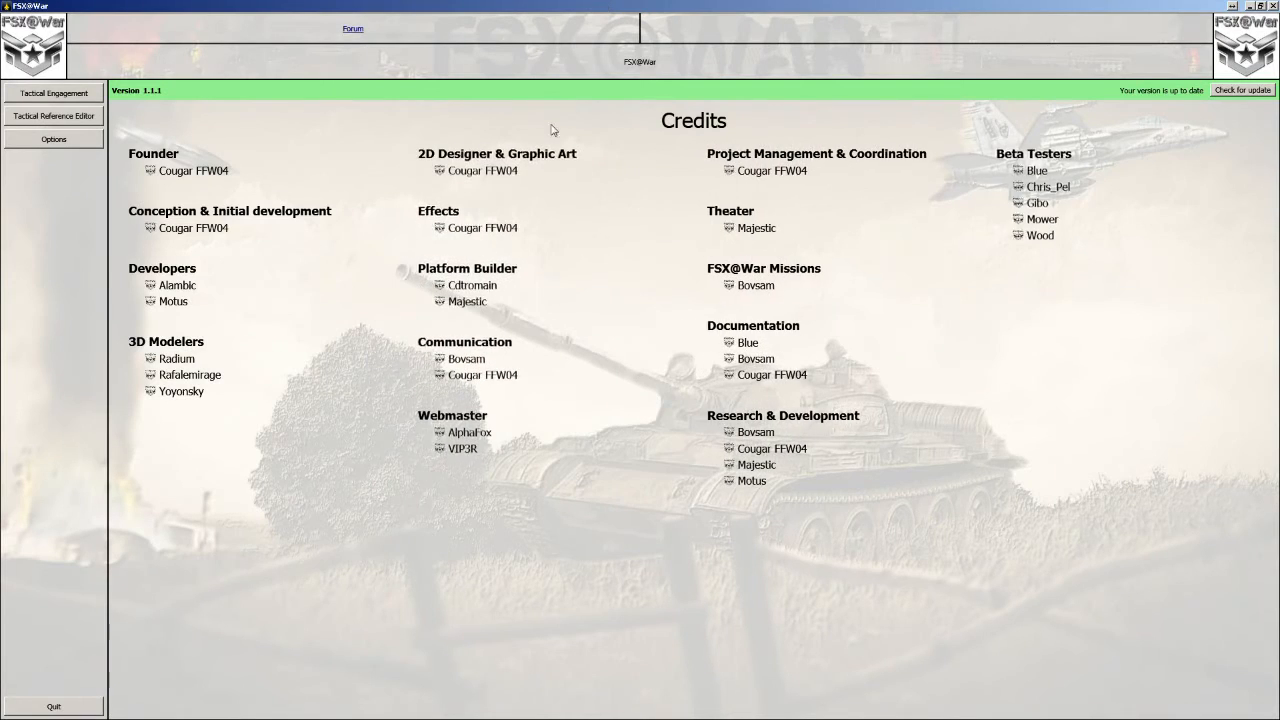
Switch to FSX@War, open the real platforms of Bluezone Pack 1 in the Tactical Reference Editor and add a real platform.
{"action": "left_click", "coordinate": [58, 117]}
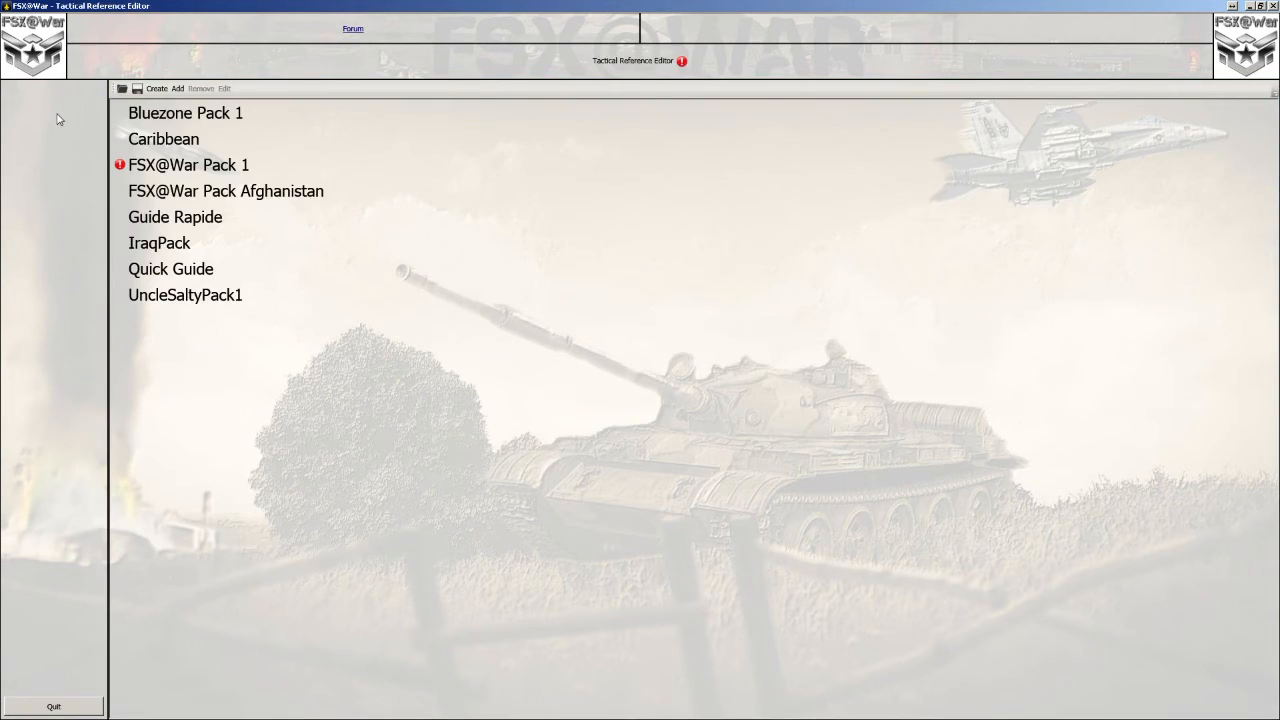
{"action": "double_click", "coordinate": [185, 114]}
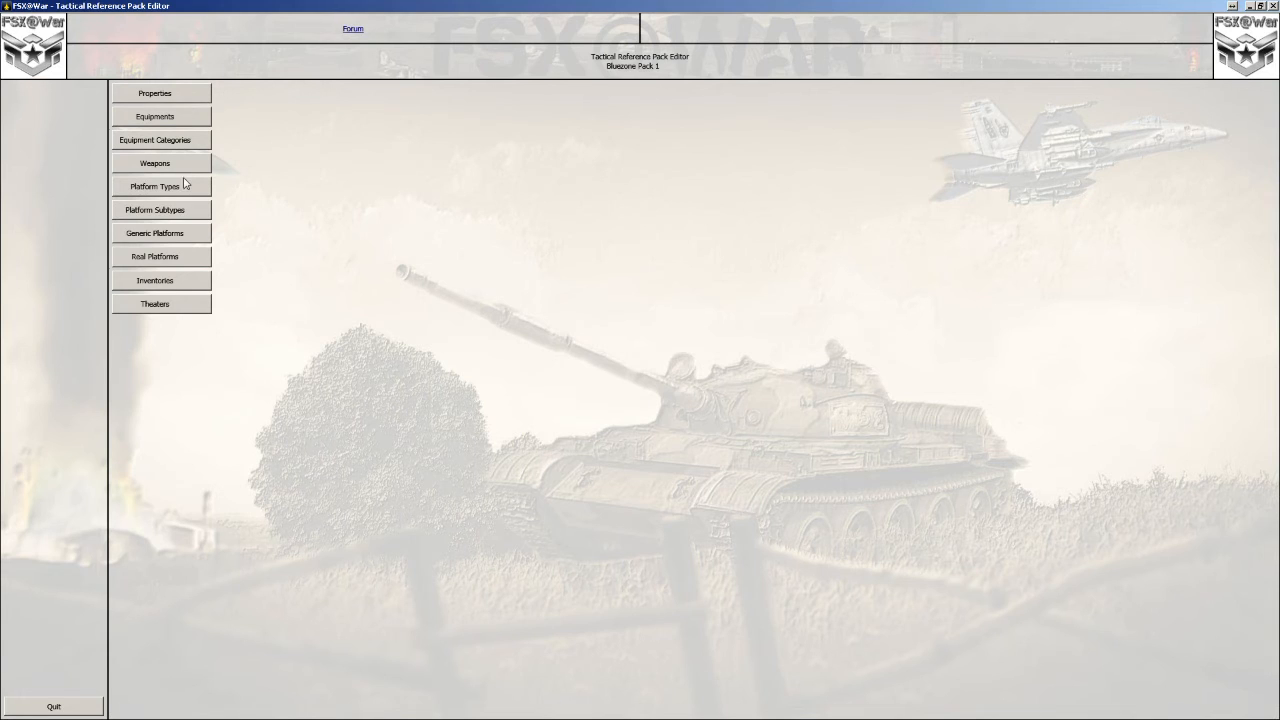
{"action": "left_click", "coordinate": [180, 259]}
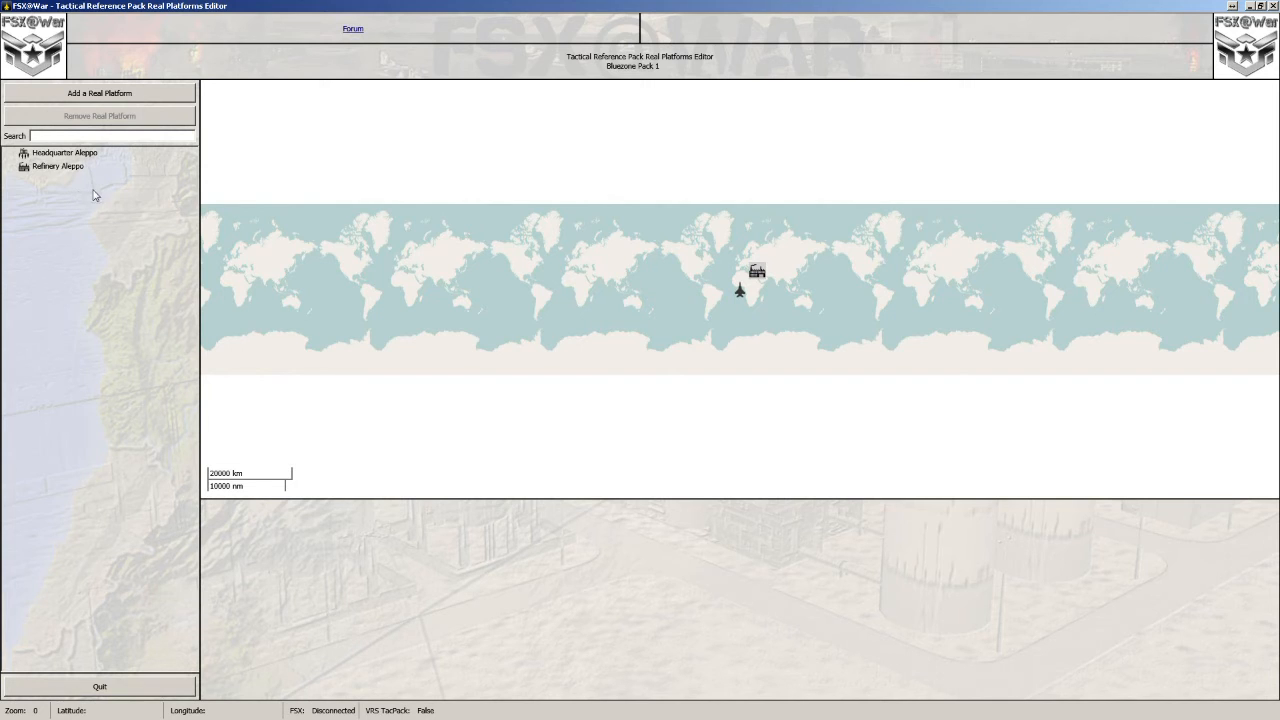
{"action": "left_click", "coordinate": [95, 95]}
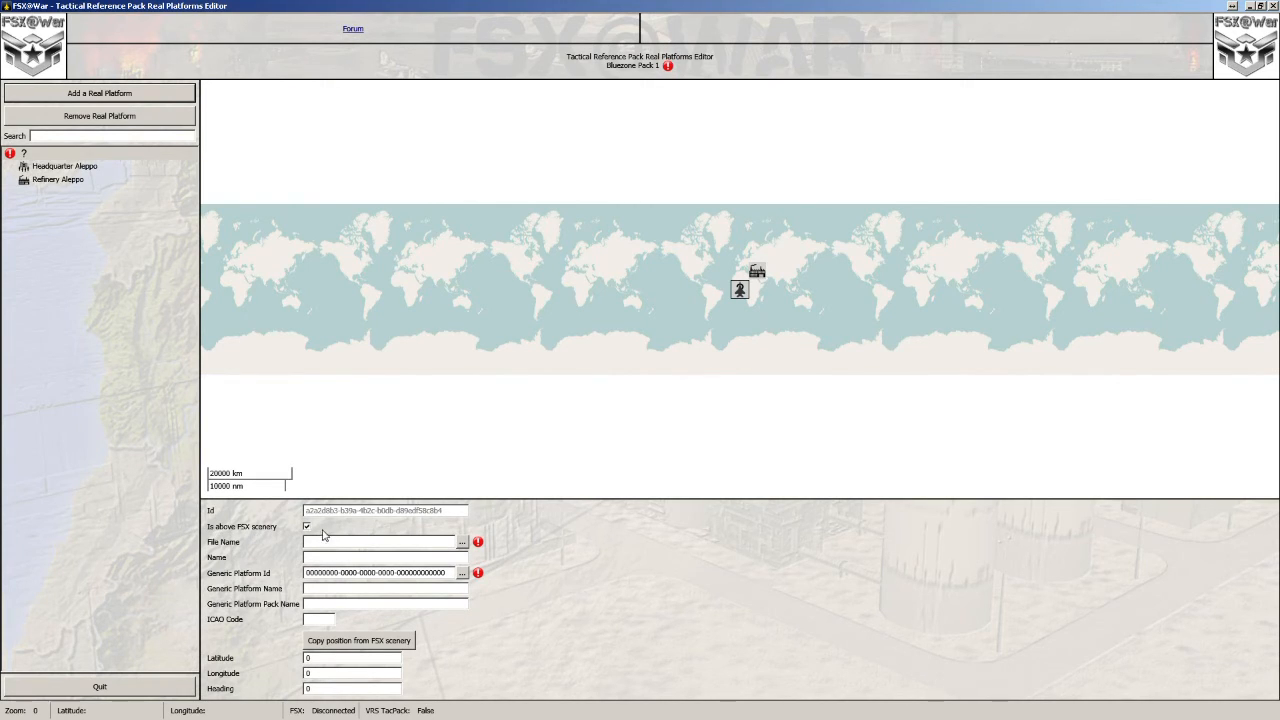
Assign the file RL_Armybase_Agrigento to the new real platform and name it Agrigento Army Base.
{"action": "left_click", "coordinate": [462, 545]}
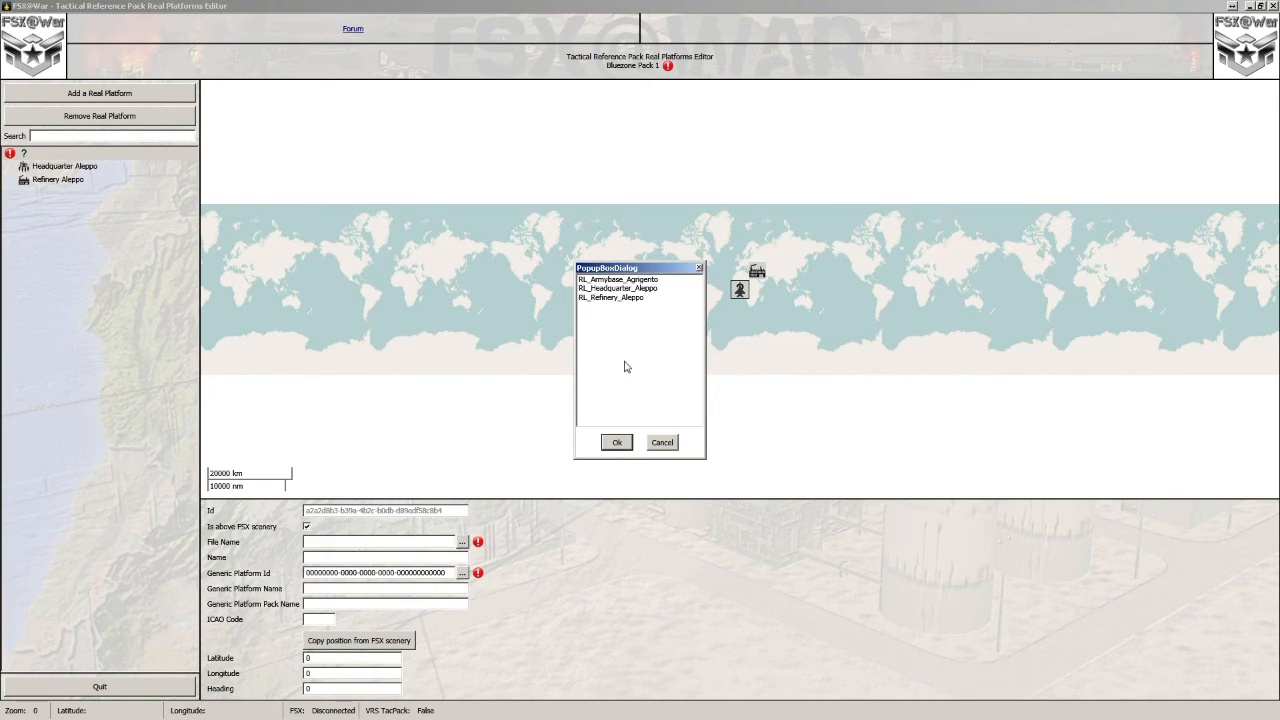
{"action": "left_click", "coordinate": [623, 281]}
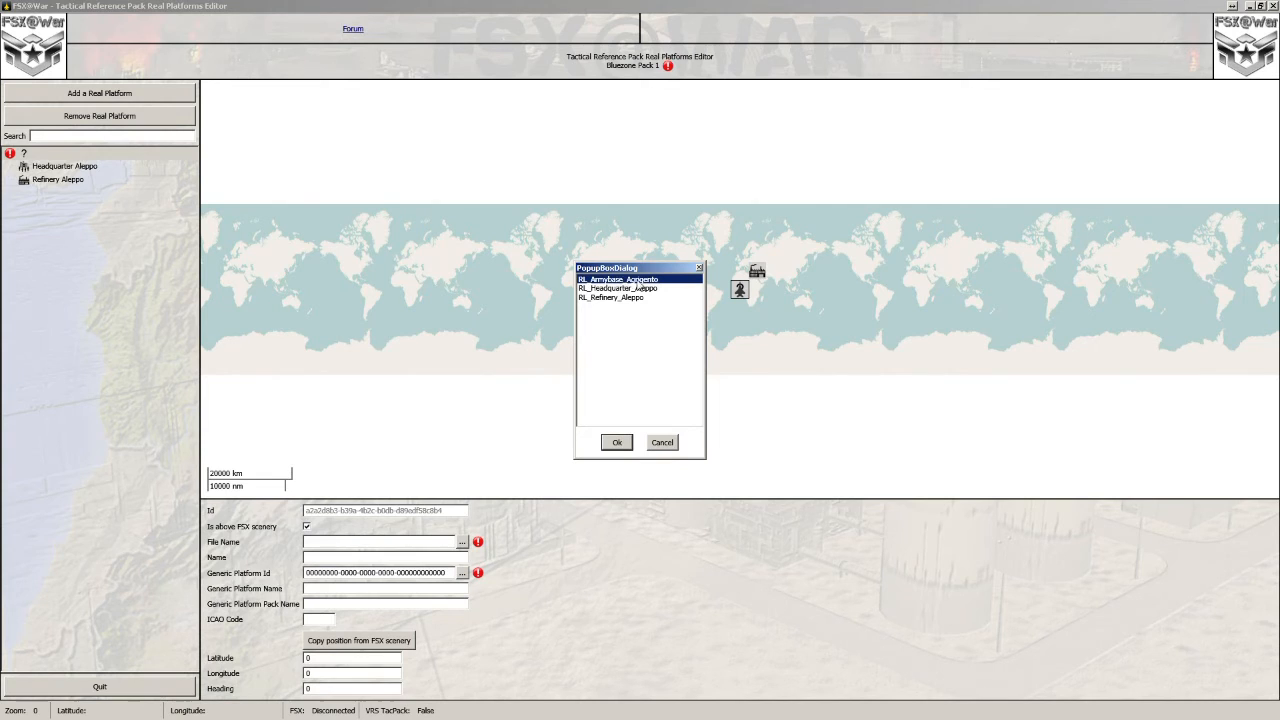
{"action": "left_click", "coordinate": [617, 443]}
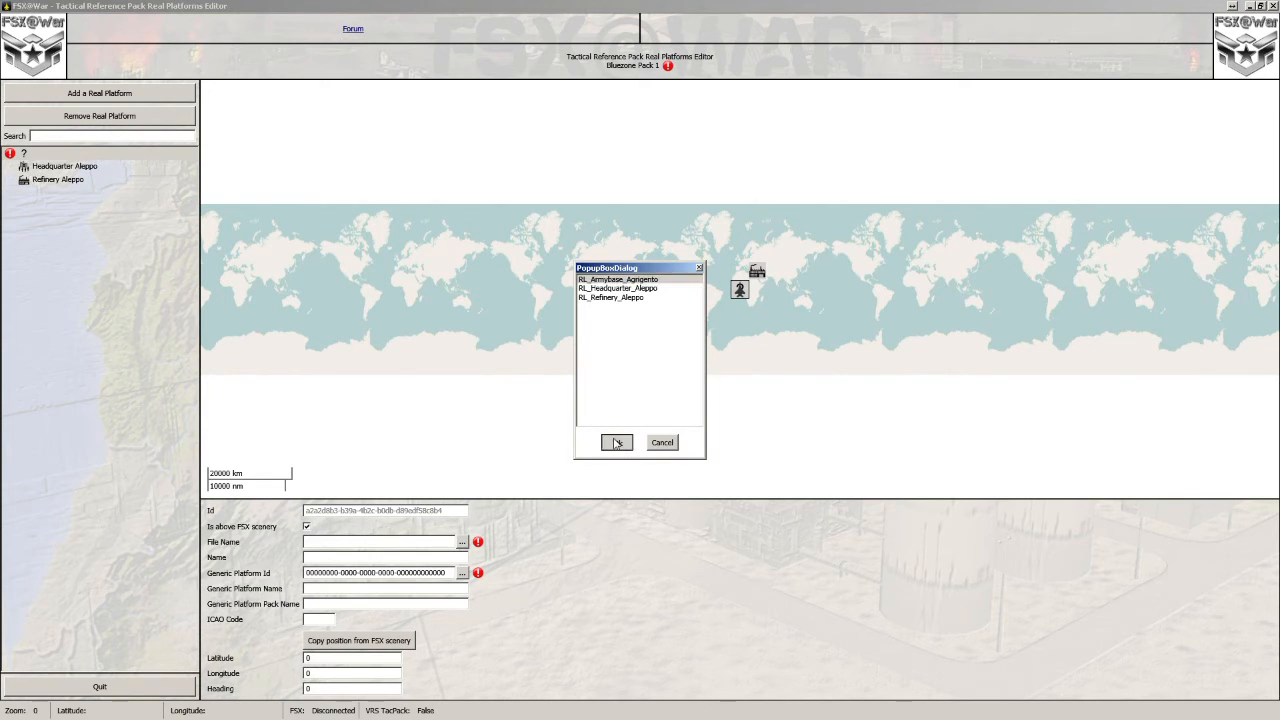
{"action": "left_click", "coordinate": [349, 557]}
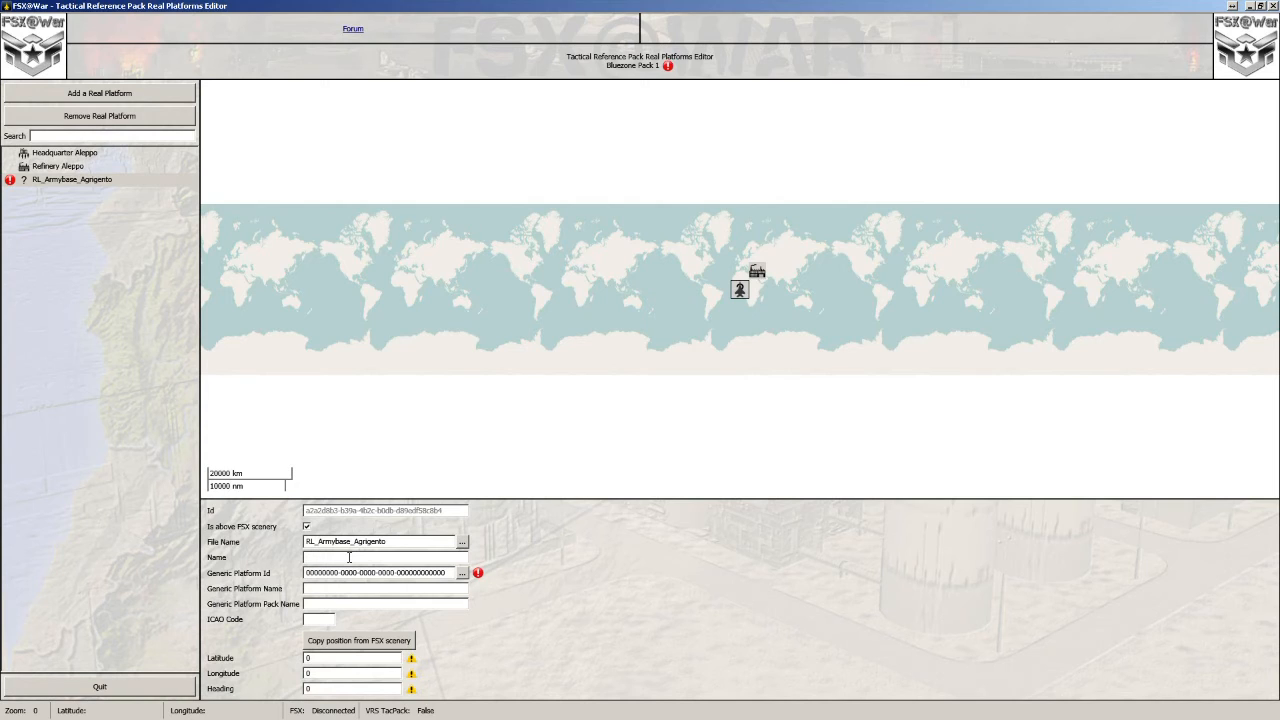
{"action": "type", "text": "Agrigento Army Base"}
Base the platform on the generic Army Base Type 0 from FSX@War Pack 1 and copy its position from the FSX scenery.
{"action": "left_click", "coordinate": [462, 574]}
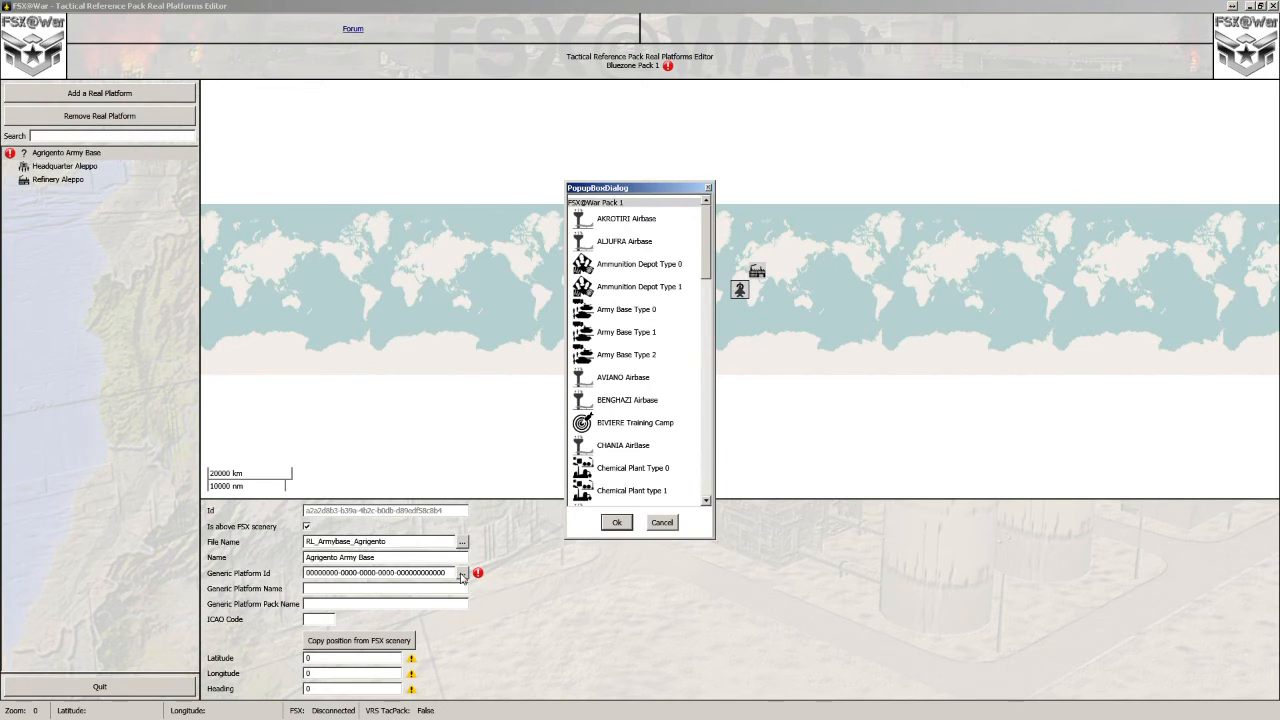
{"action": "left_click", "coordinate": [627, 311]}
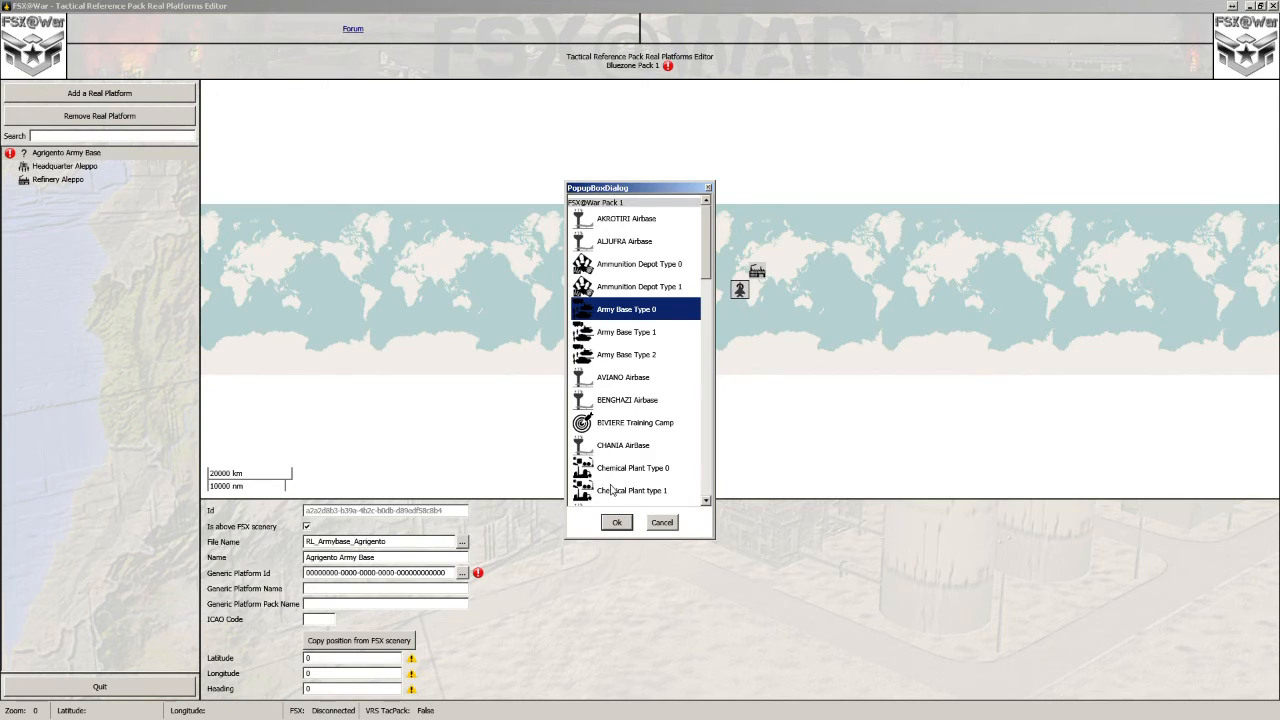
{"action": "left_click", "coordinate": [620, 524]}
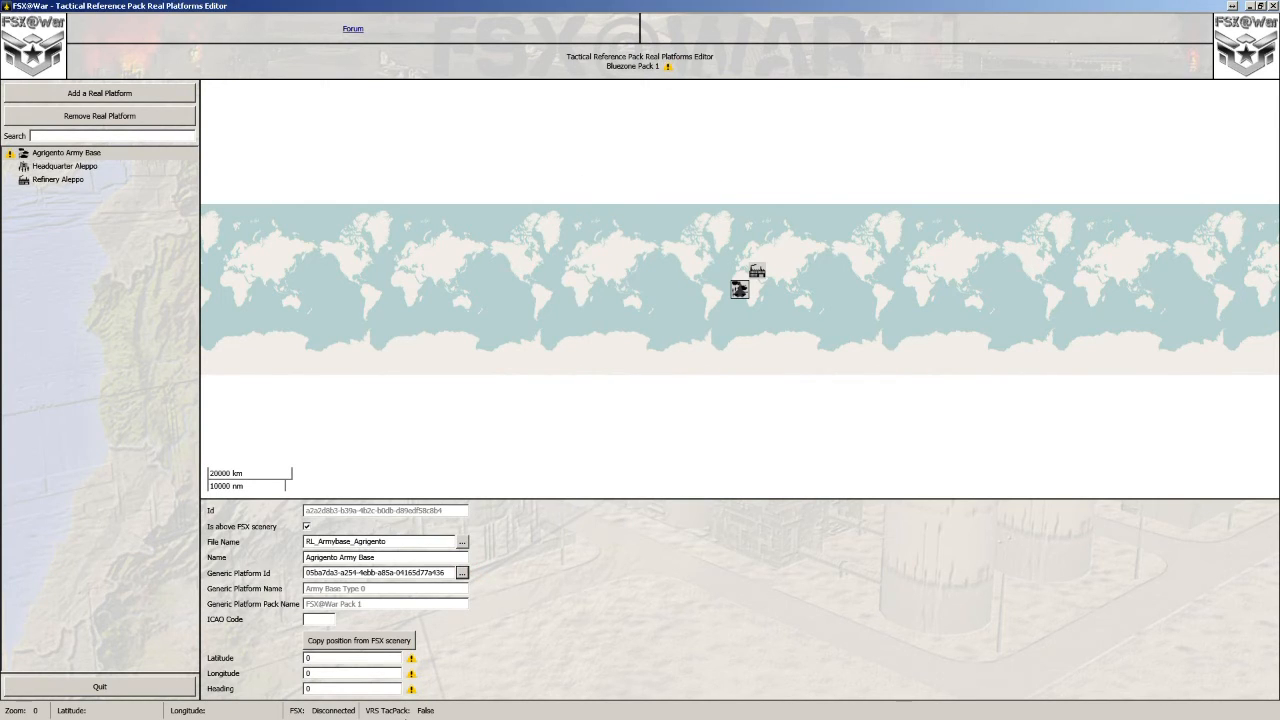
{"action": "left_click_drag", "start_coordinate": [318, 588], "coordinate": [363, 598]}
{"action": "left_click", "coordinate": [364, 604]}
{"action": "left_click", "coordinate": [375, 643]}
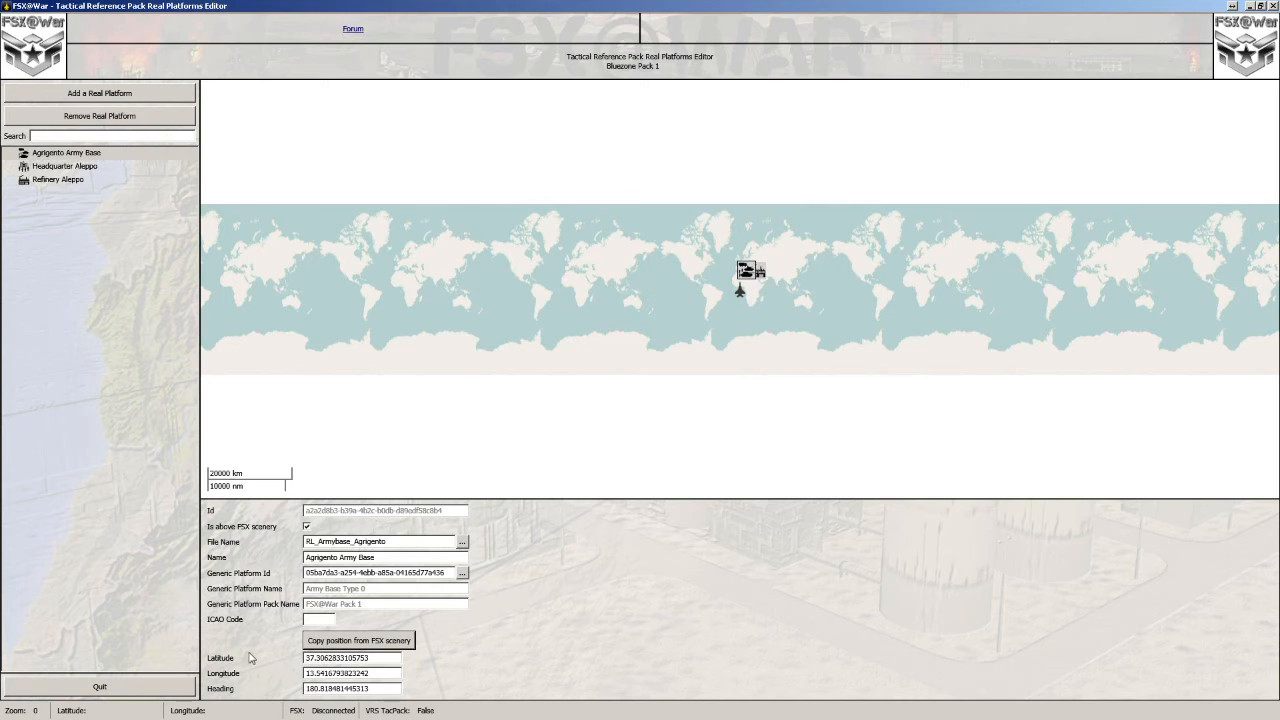
Leave the Bluezone Pack 1 editors back to the FSX@War start page, saving the new real platform.
{"action": "left_click", "coordinate": [93, 688]}
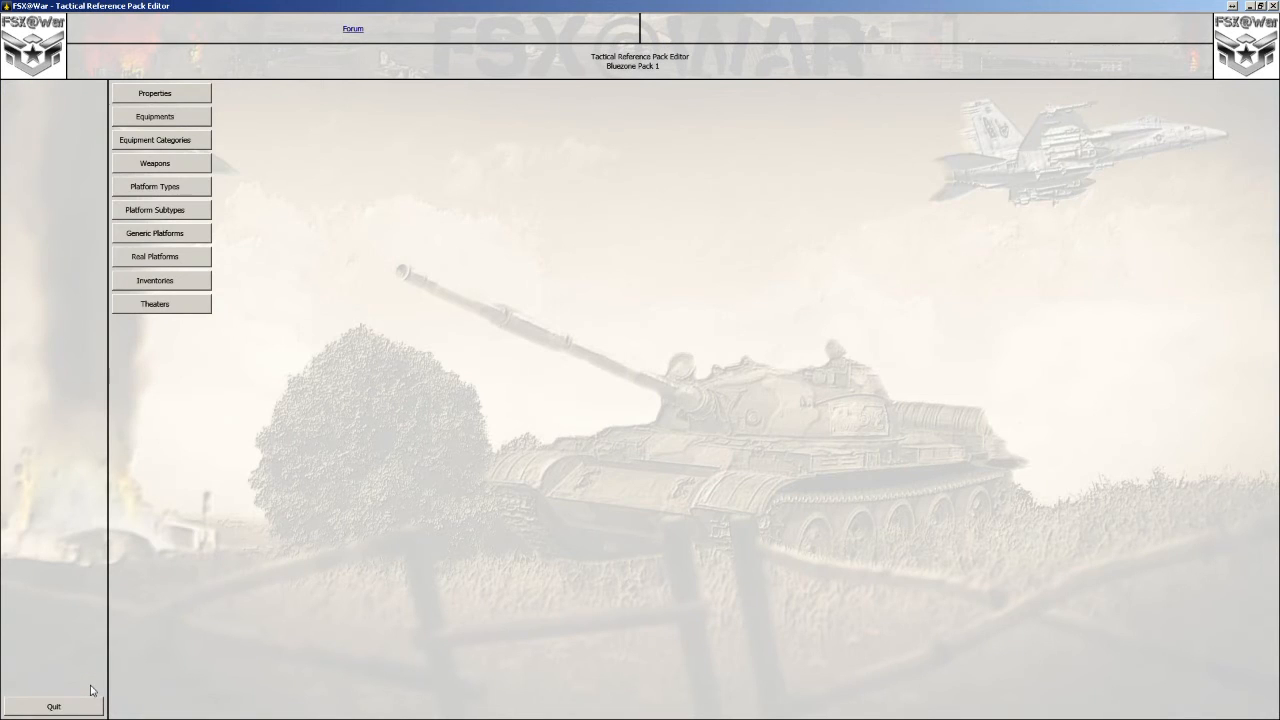
{"action": "left_click", "coordinate": [81, 707]}
{"action": "left_click", "coordinate": [65, 706]}
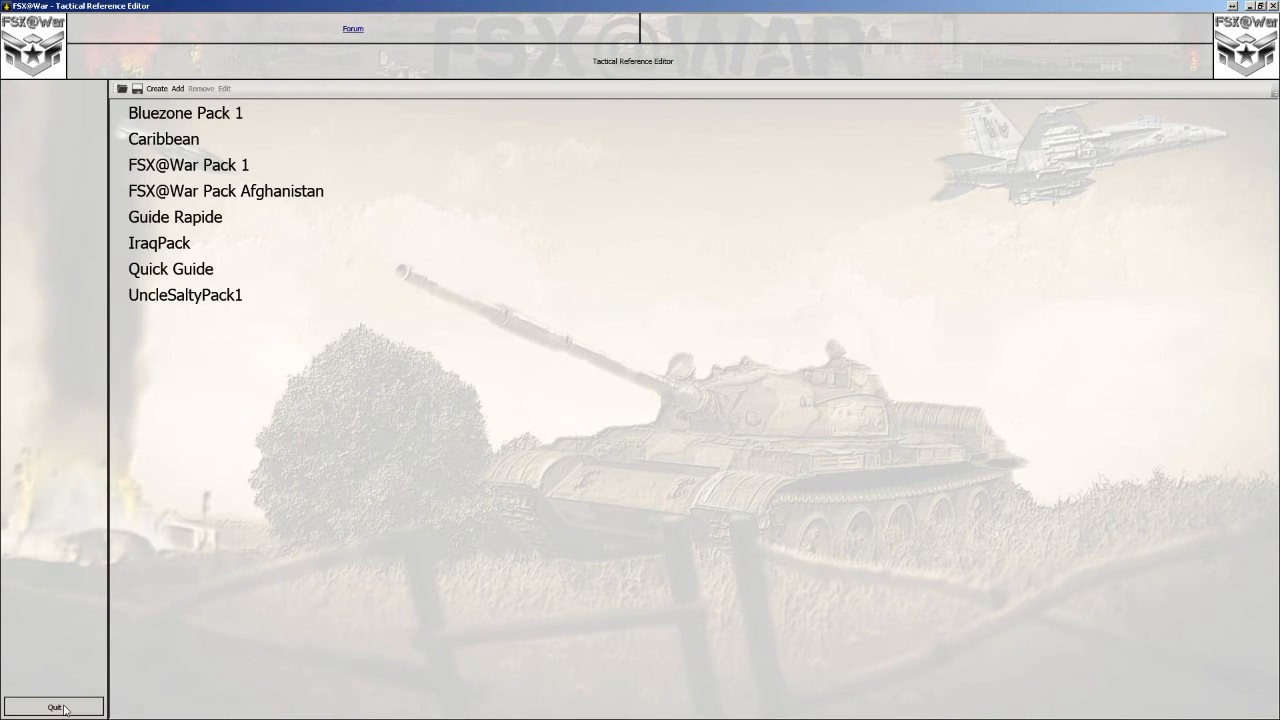
{"action": "left_click", "coordinate": [609, 407]}
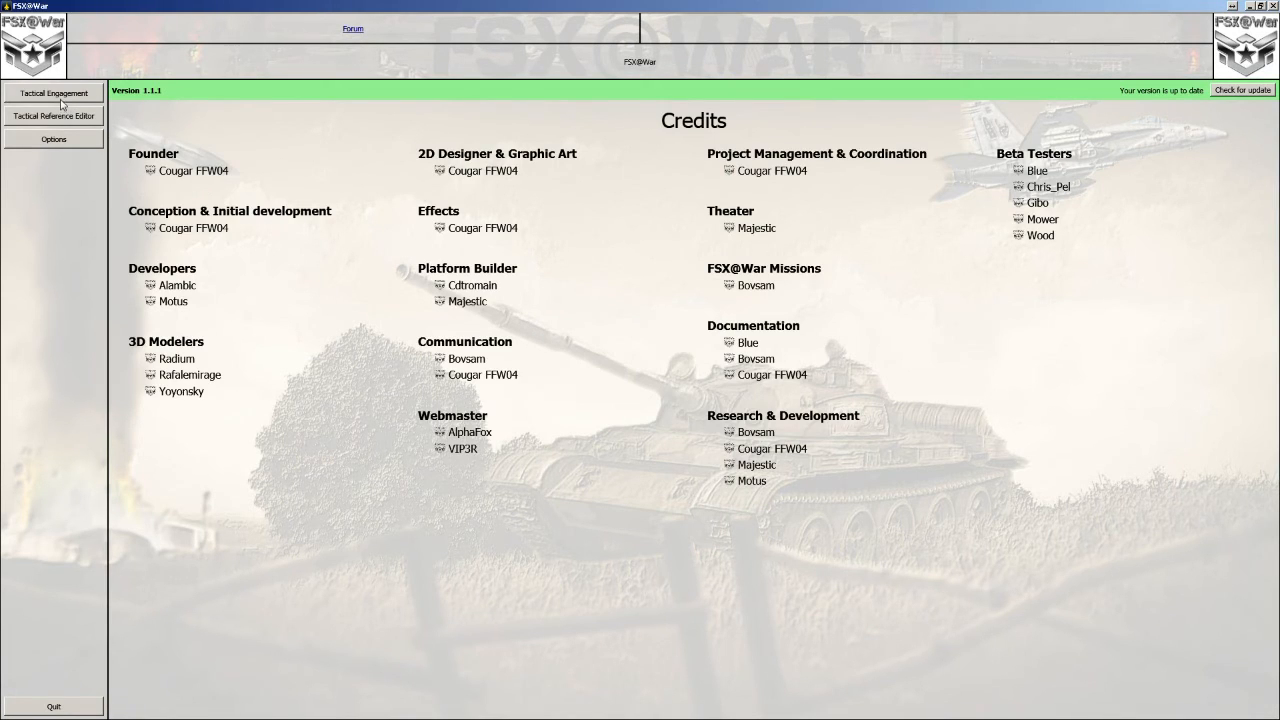
Reopen the real platforms of Bluezone Pack 1 and check the Agrigento Army Base entry.
{"action": "left_click", "coordinate": [60, 121]}
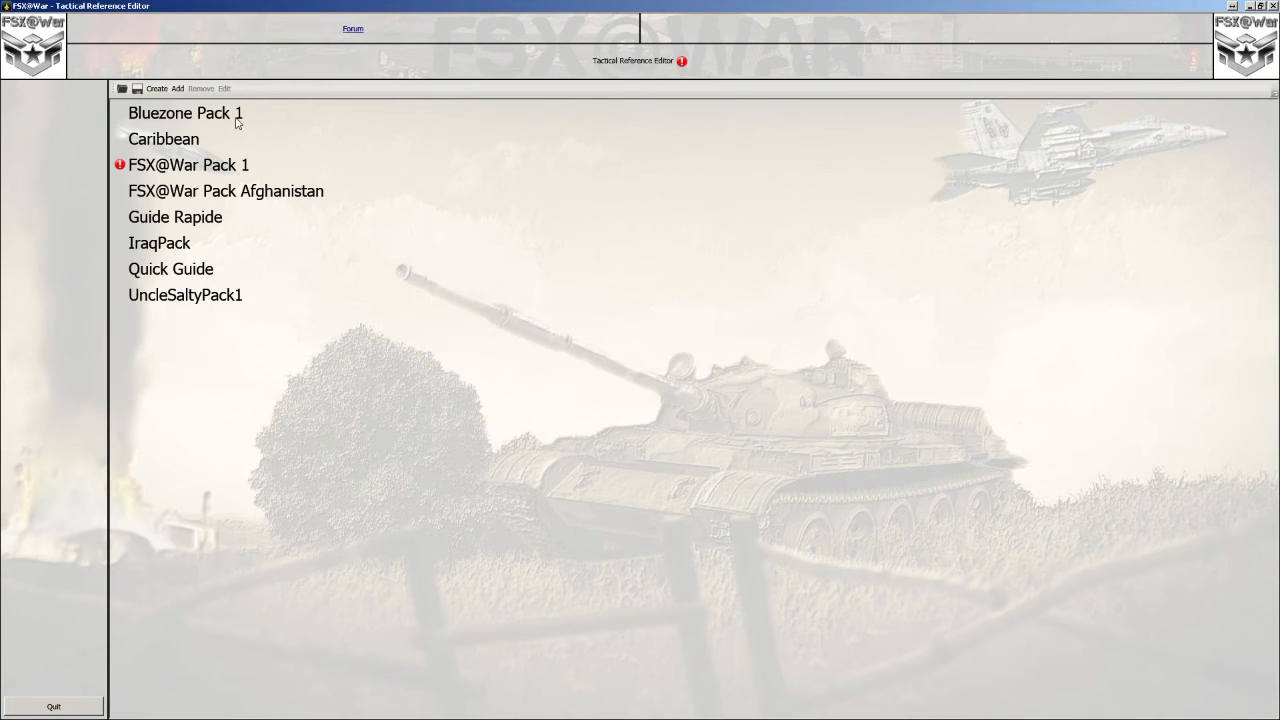
{"action": "double_click", "coordinate": [194, 120]}
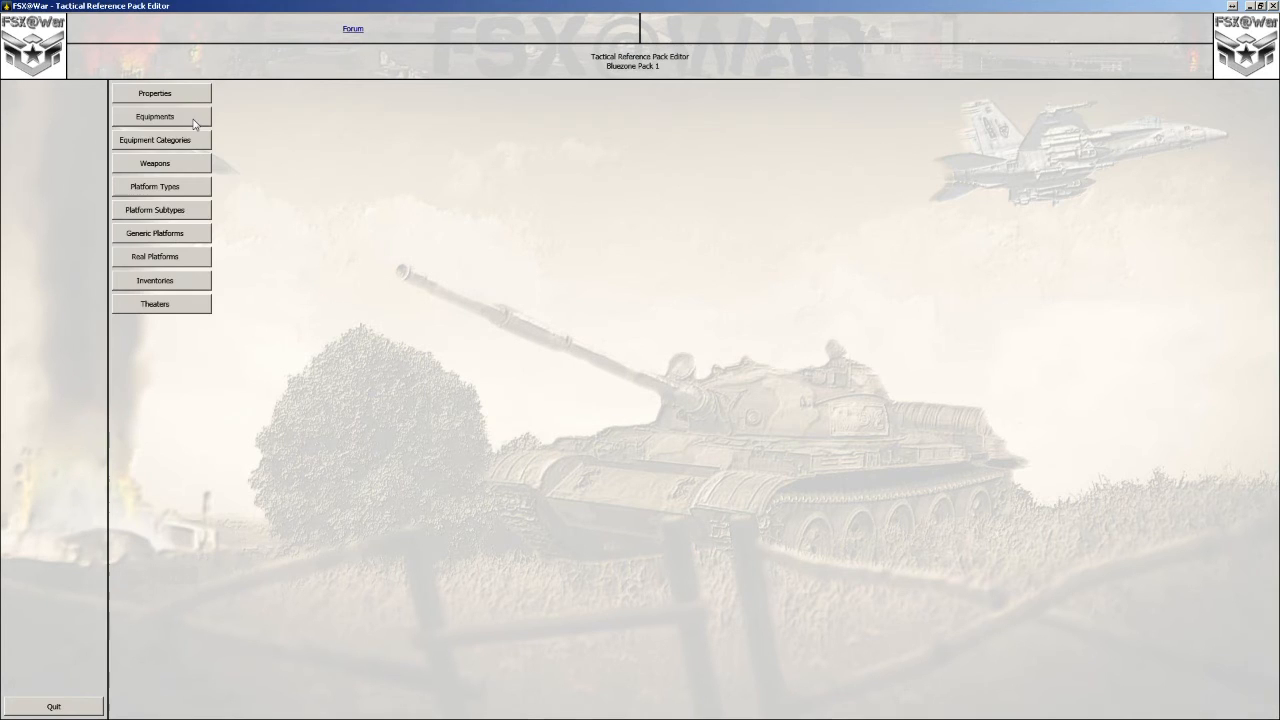
{"action": "left_click", "coordinate": [165, 259]}
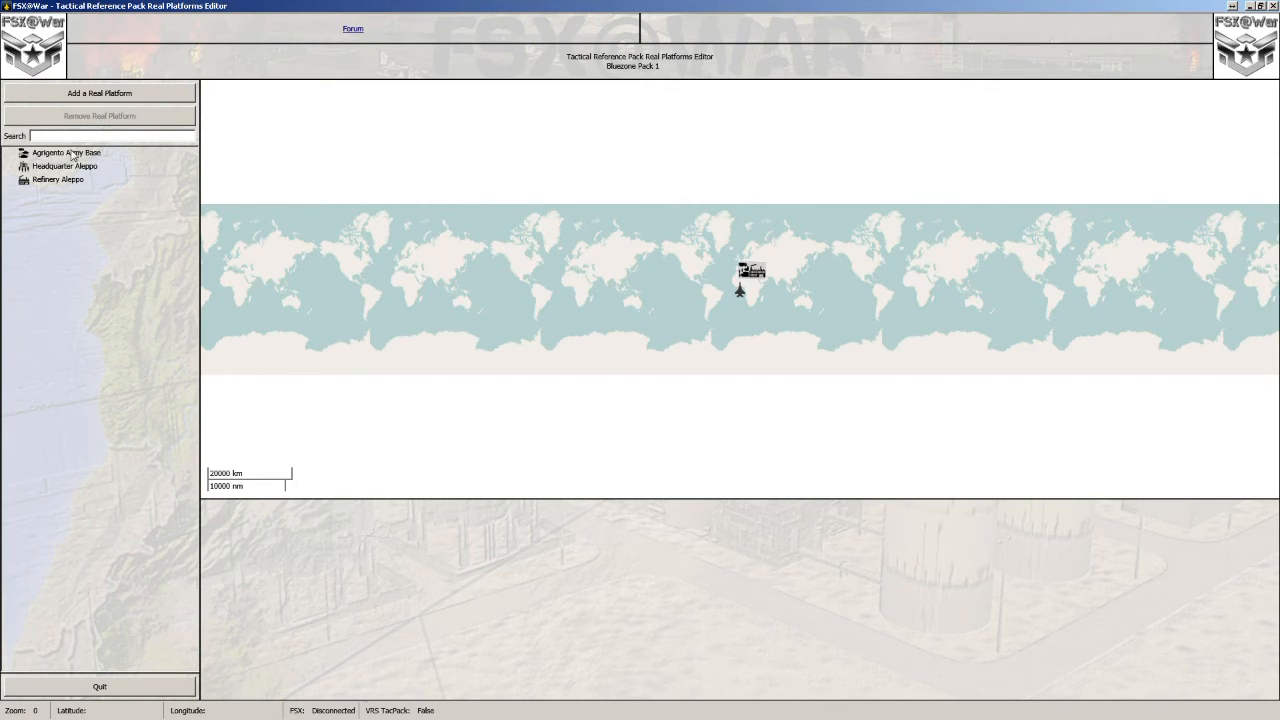
{"action": "left_click", "coordinate": [72, 154]}
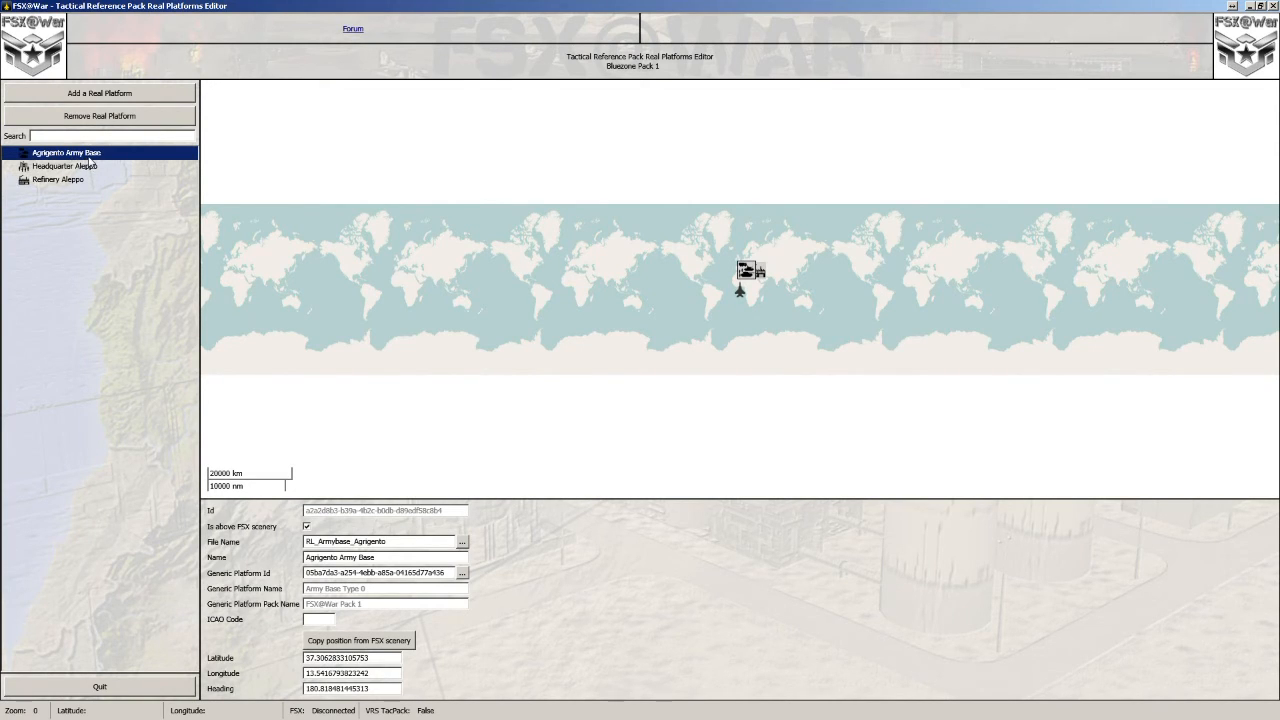
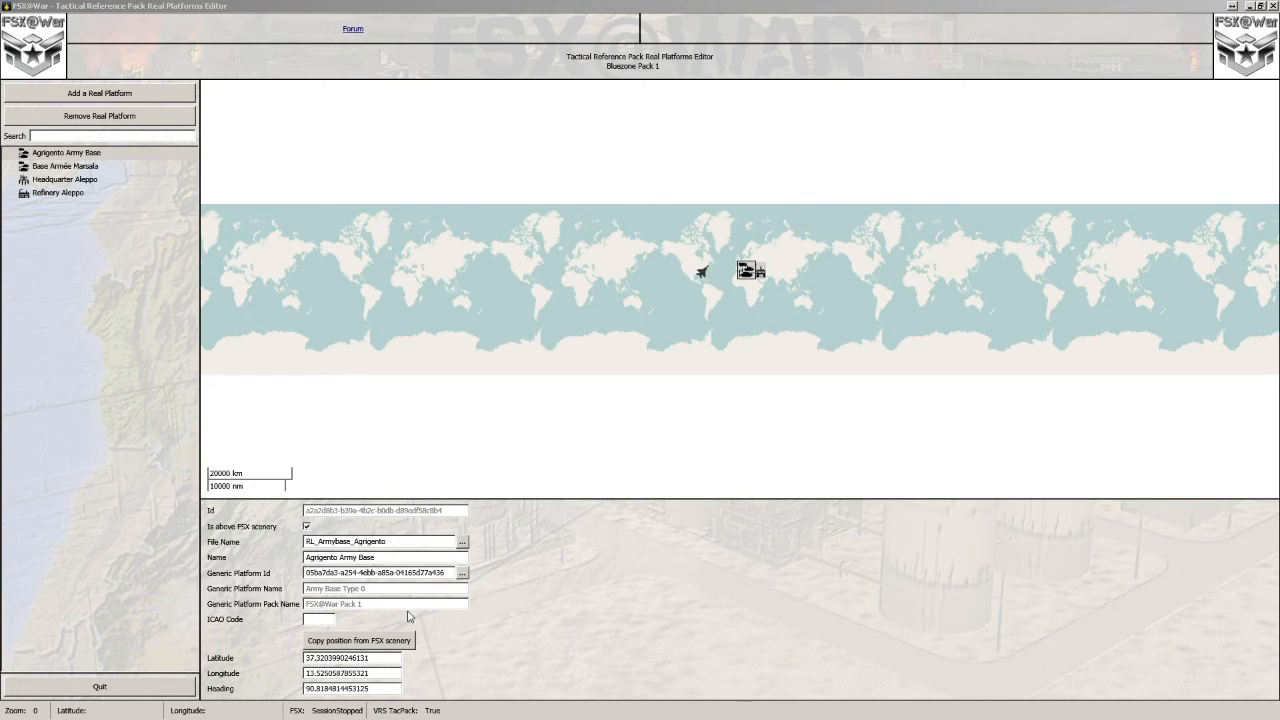
{"action": "left_click", "coordinate": [73, 155]}
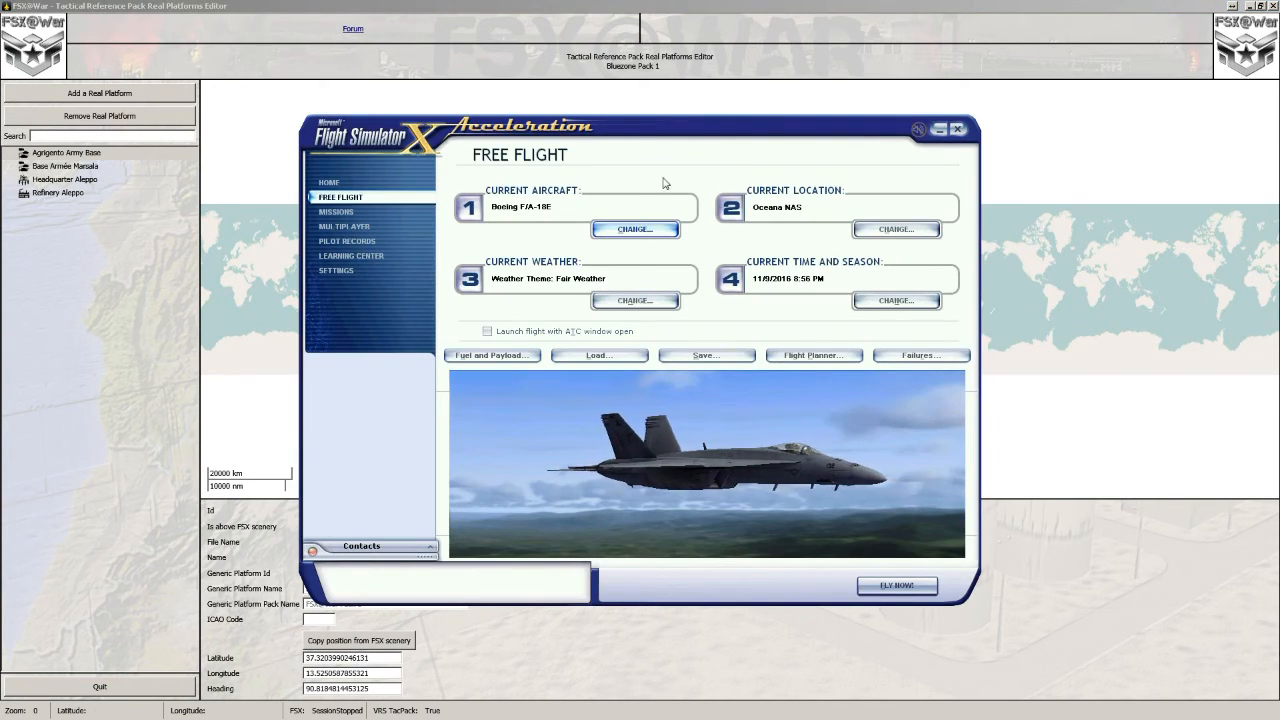
In Flight Simulator X, filter the aircraft by manufacturer 1st Person and select 1st Person BOB Default for the free flight.
{"action": "left_click", "coordinate": [639, 230]}
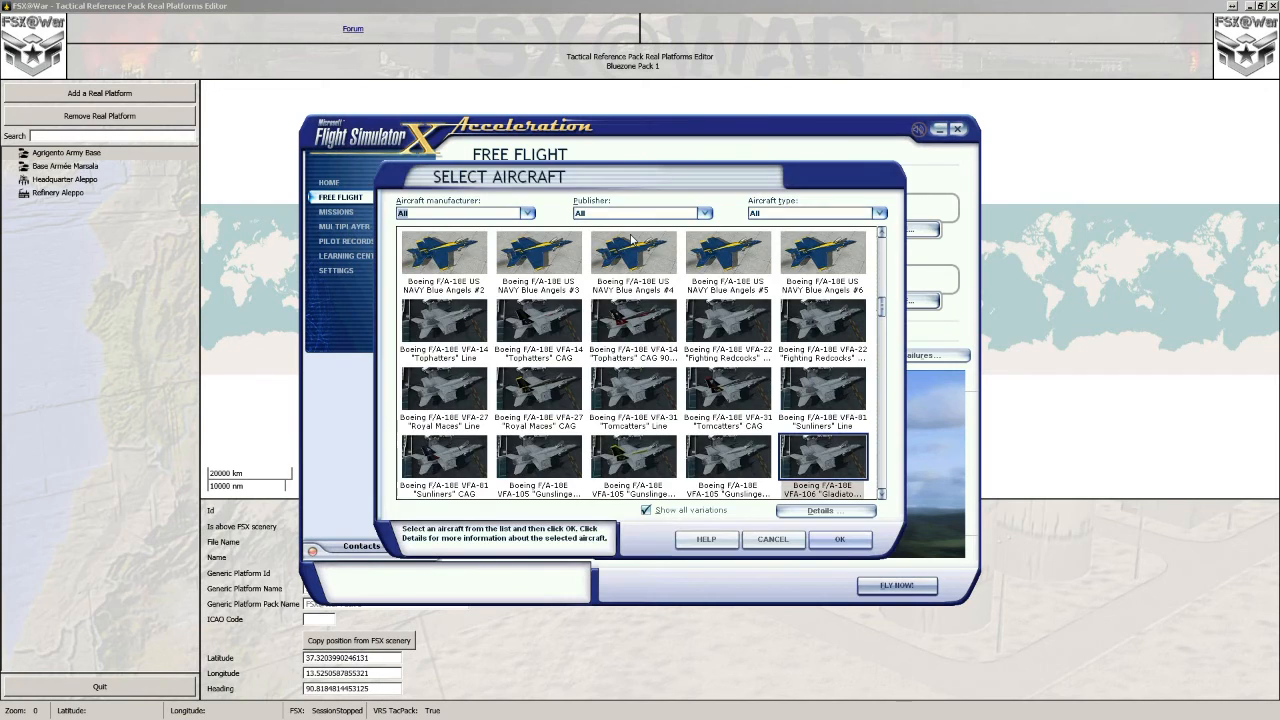
{"action": "left_click", "coordinate": [452, 213]}
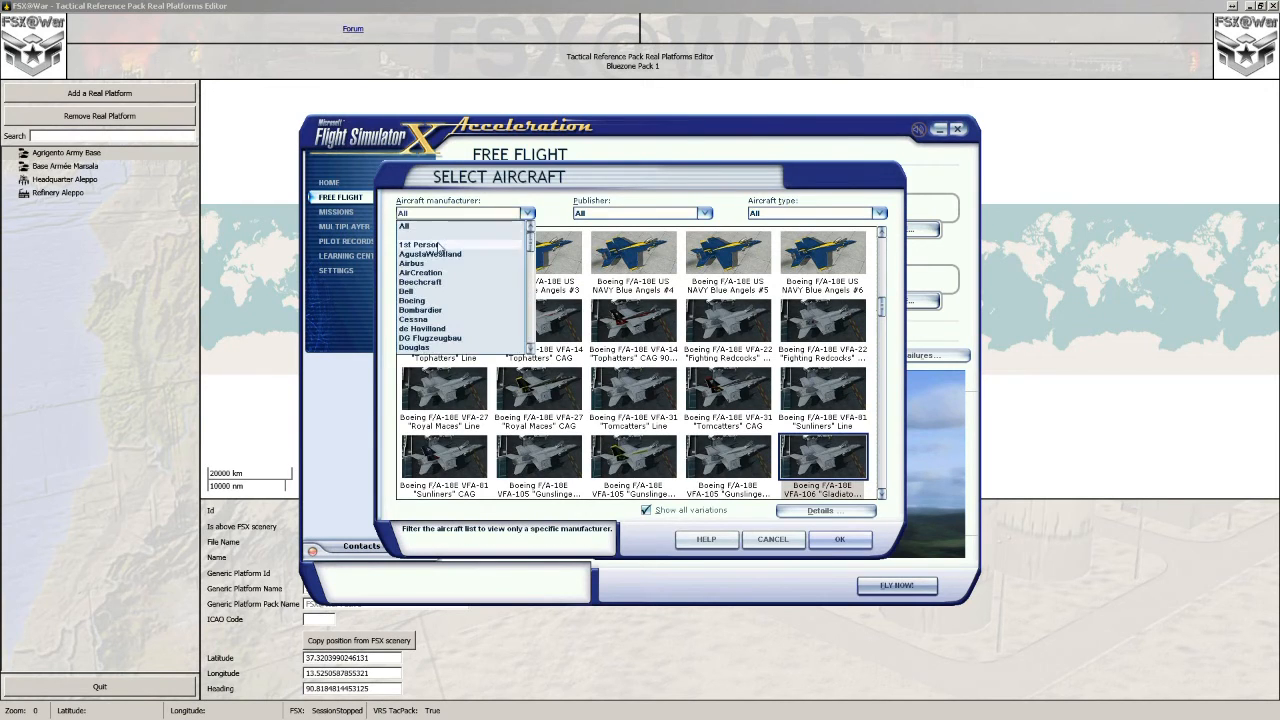
{"action": "left_click", "coordinate": [438, 245]}
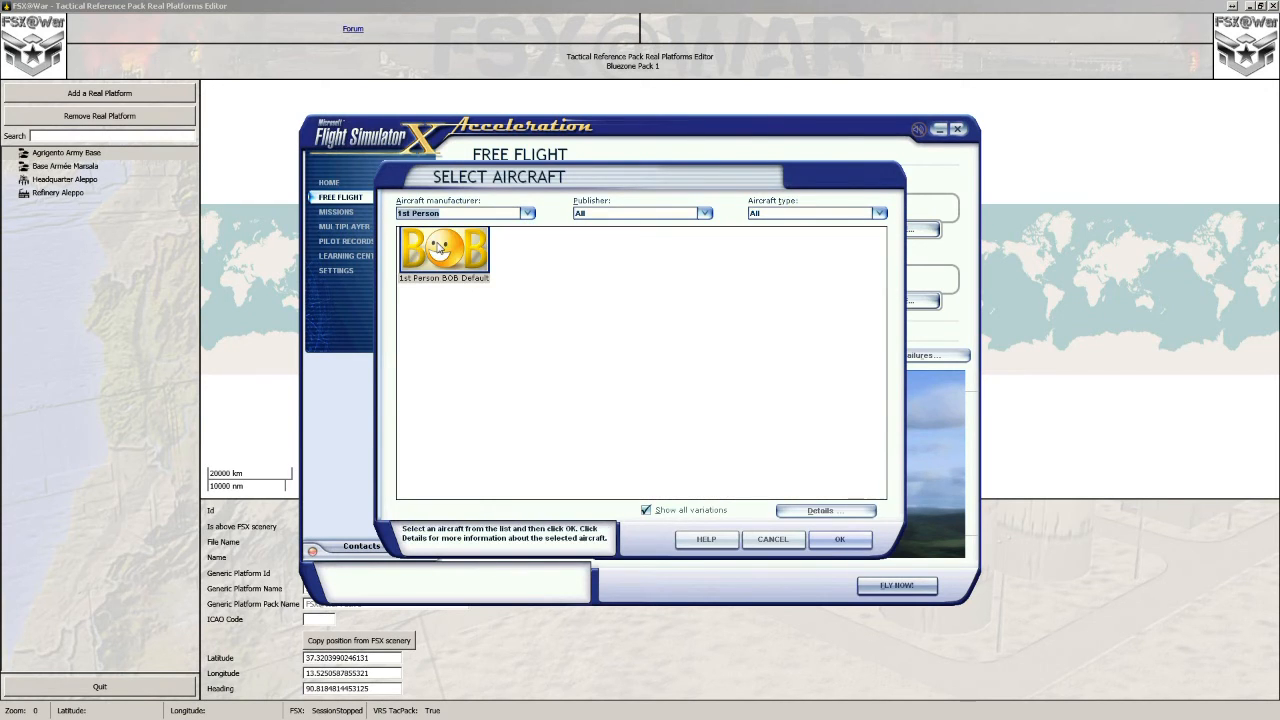
{"action": "left_click", "coordinate": [456, 236]}
{"action": "left_click", "coordinate": [842, 541]}
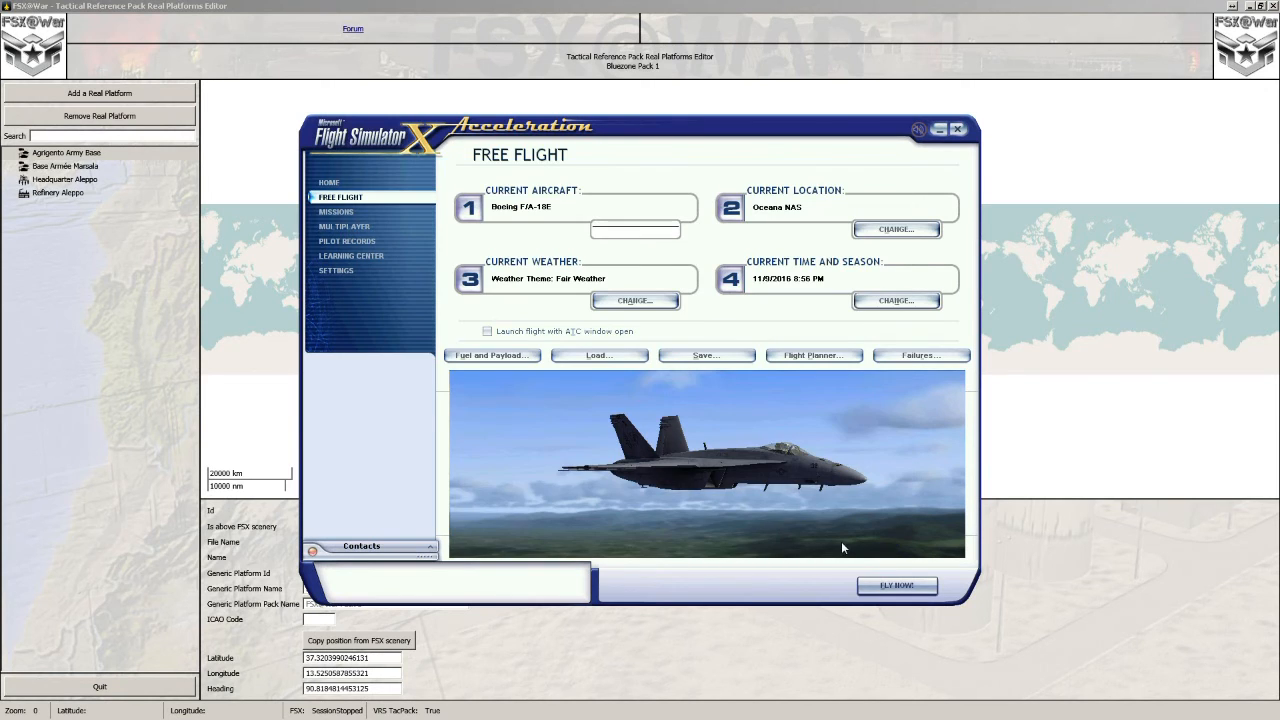
Search for airport ID BZ and set REAL_RL_Armybase_Agrigento as the free flight's location.
{"action": "left_click", "coordinate": [897, 229]}
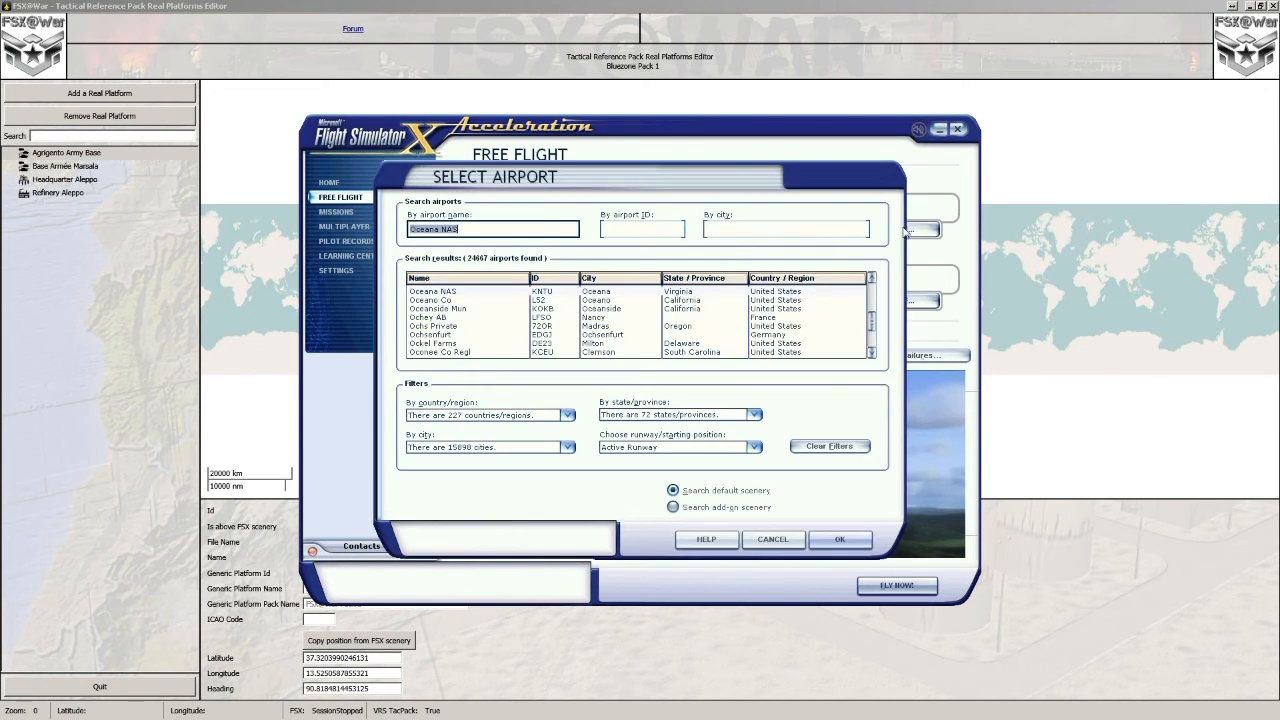
{"action": "left_click", "coordinate": [608, 228]}
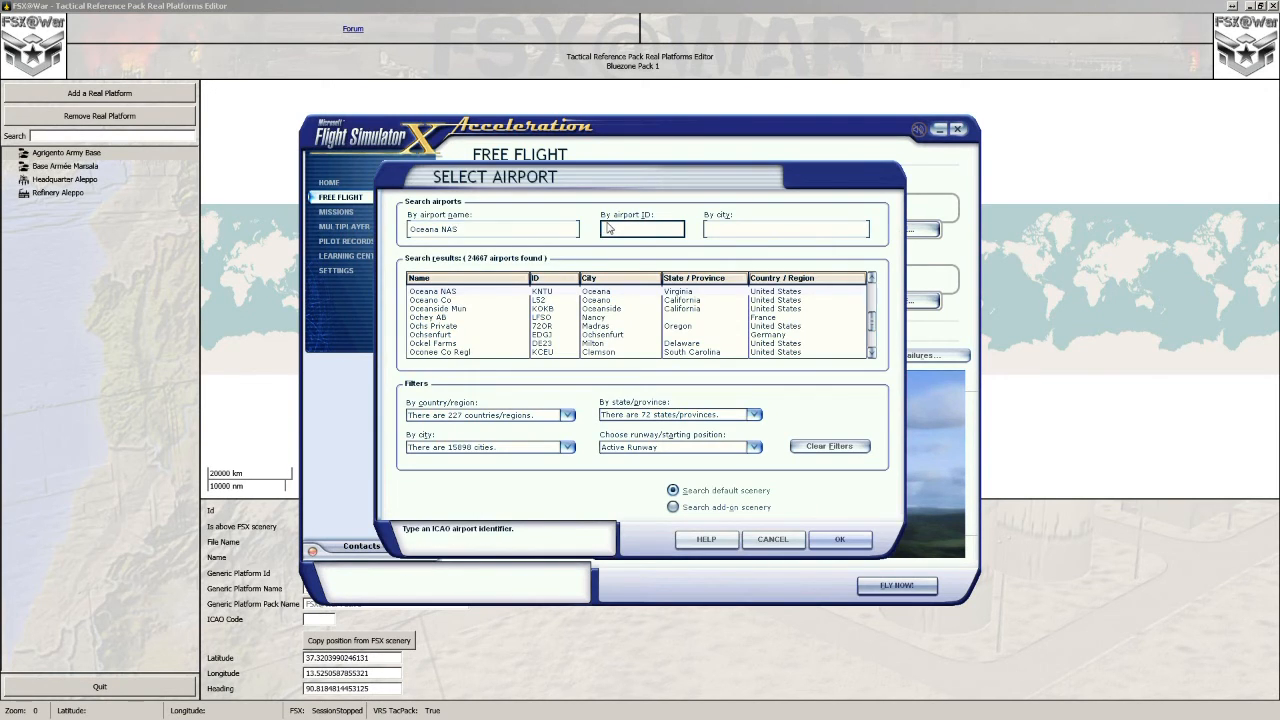
{"action": "type", "text": "BZ"}
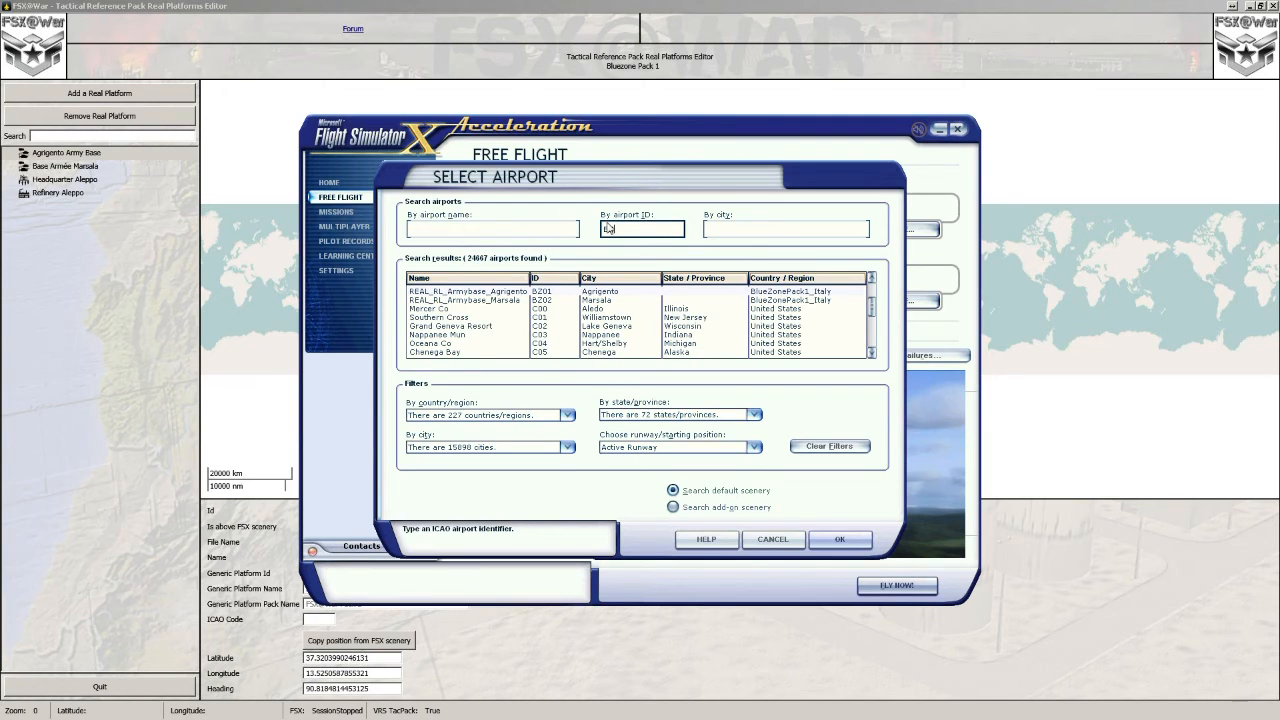
{"action": "left_click", "coordinate": [466, 291]}
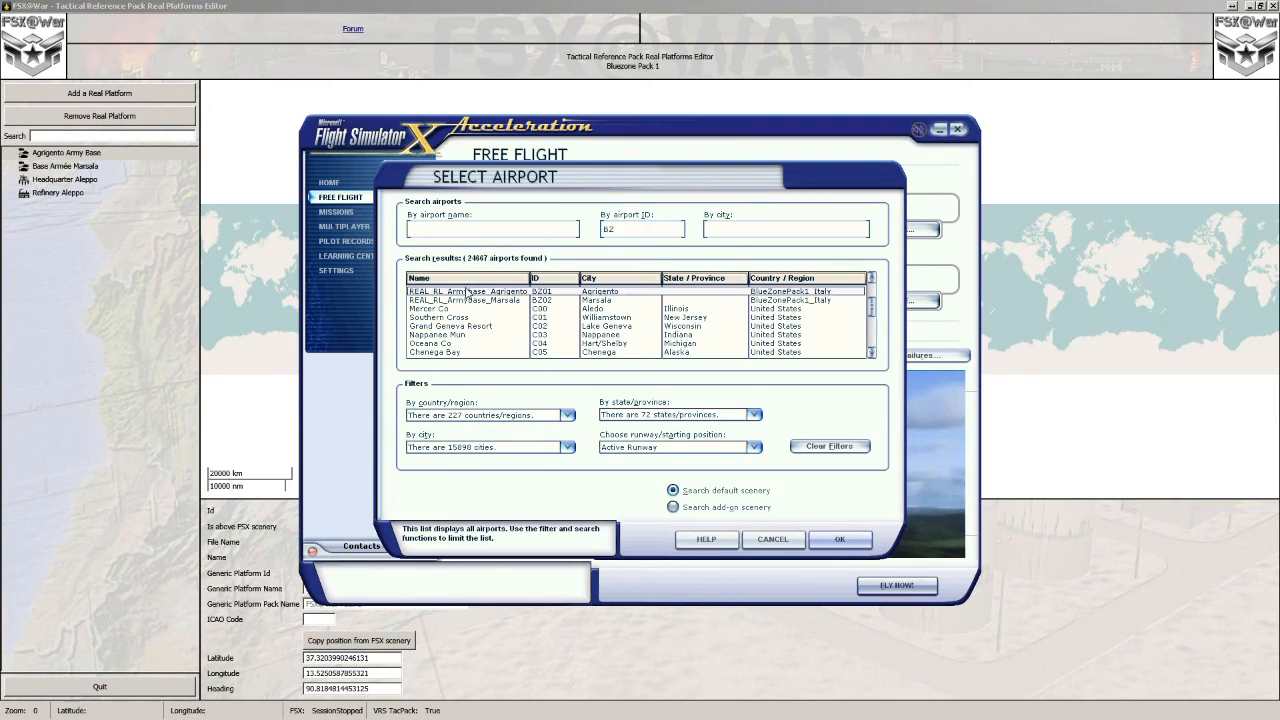
{"action": "left_click", "coordinate": [470, 293]}
{"action": "left_click", "coordinate": [840, 540]}
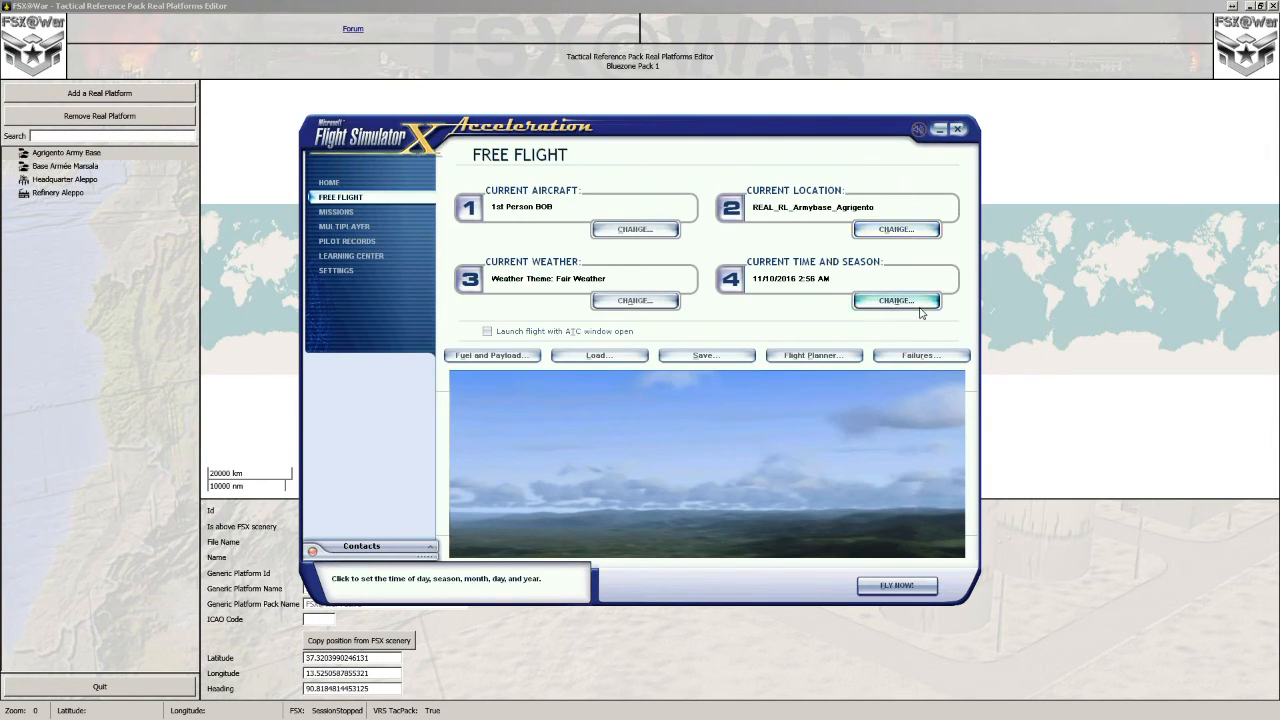
Set the free flight's time of day to Day.
{"action": "left_click", "coordinate": [919, 303]}
{"action": "left_click", "coordinate": [428, 239]}
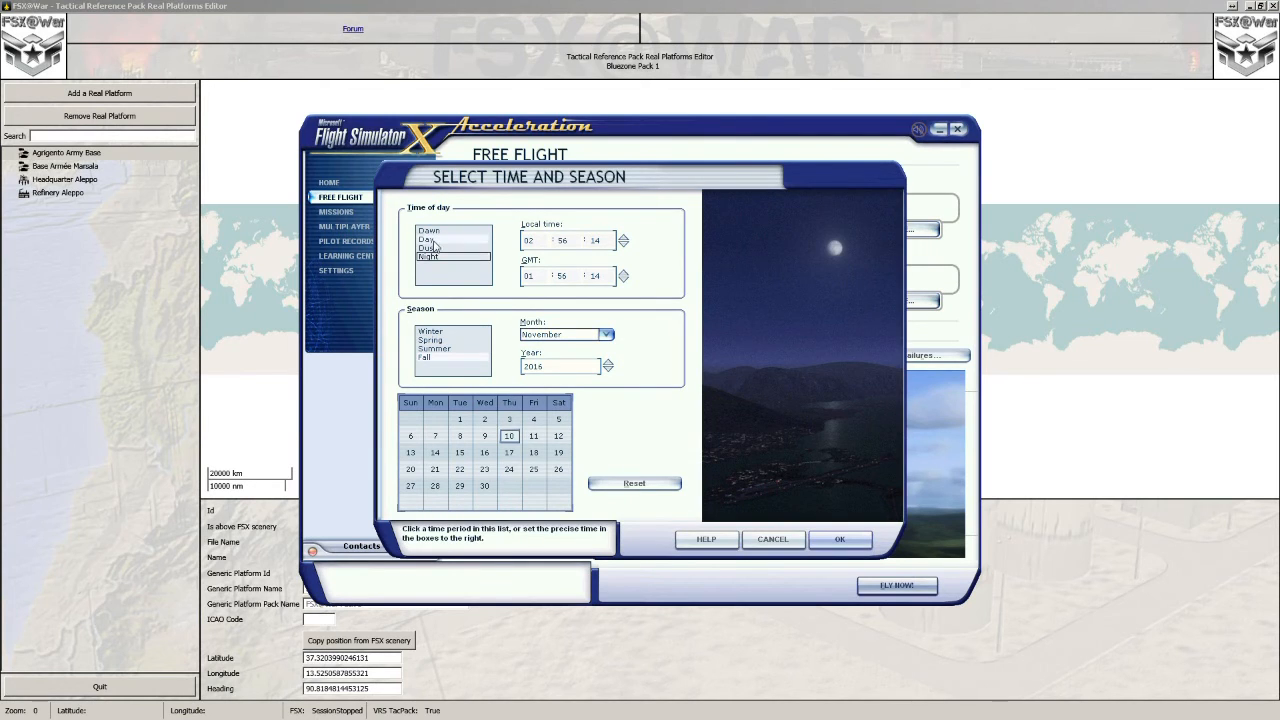
{"action": "left_click", "coordinate": [841, 540]}
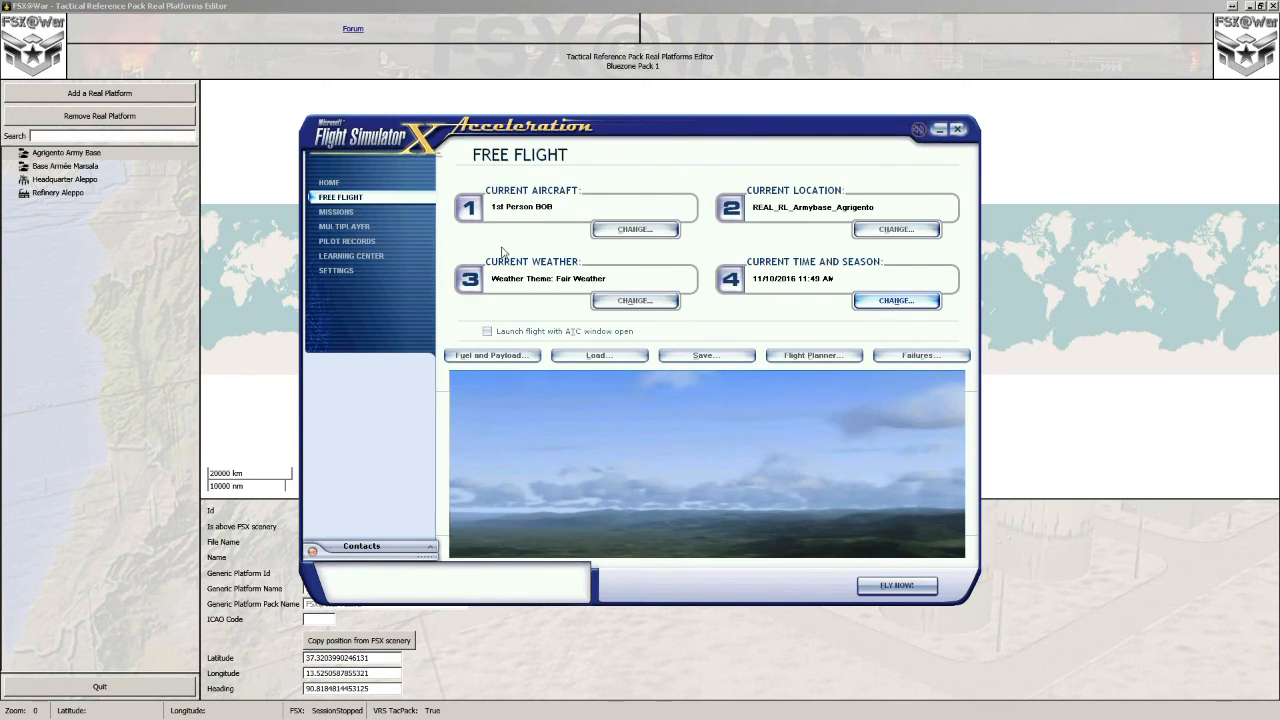
Set the free flight's weather theme to Clear skies and start the flight.
{"action": "left_click", "coordinate": [640, 301]}
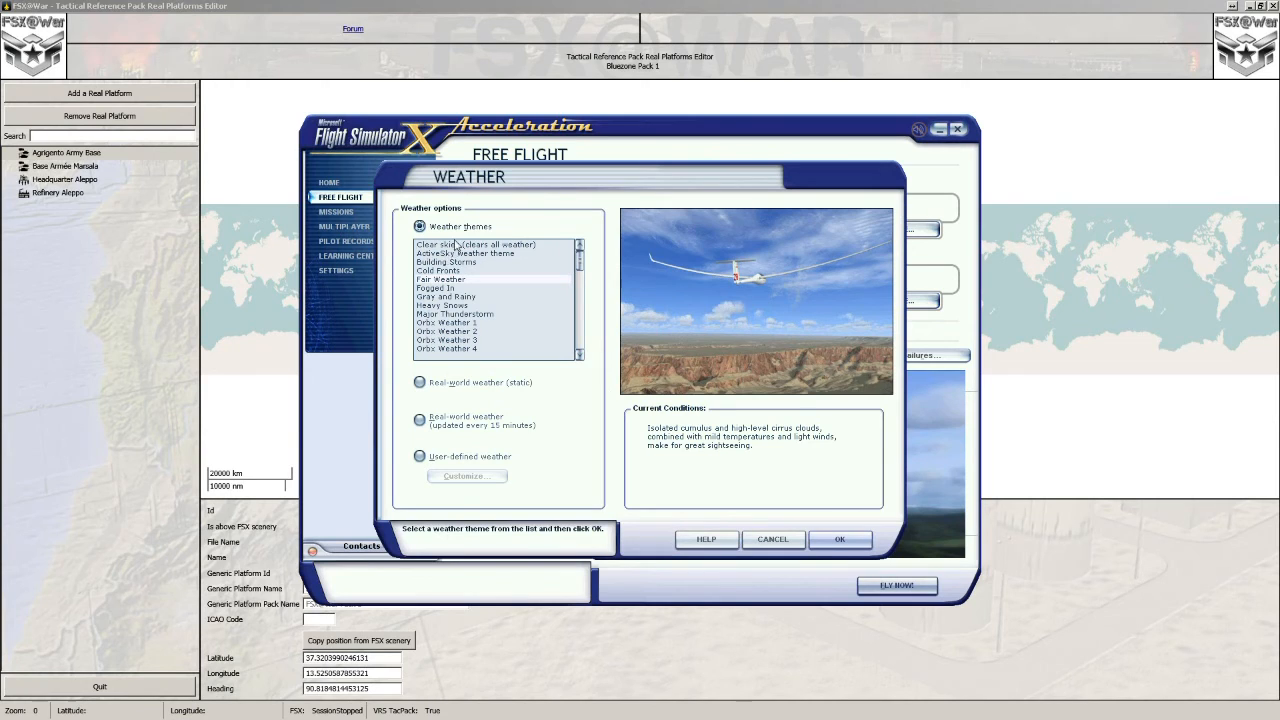
{"action": "left_click", "coordinate": [840, 540]}
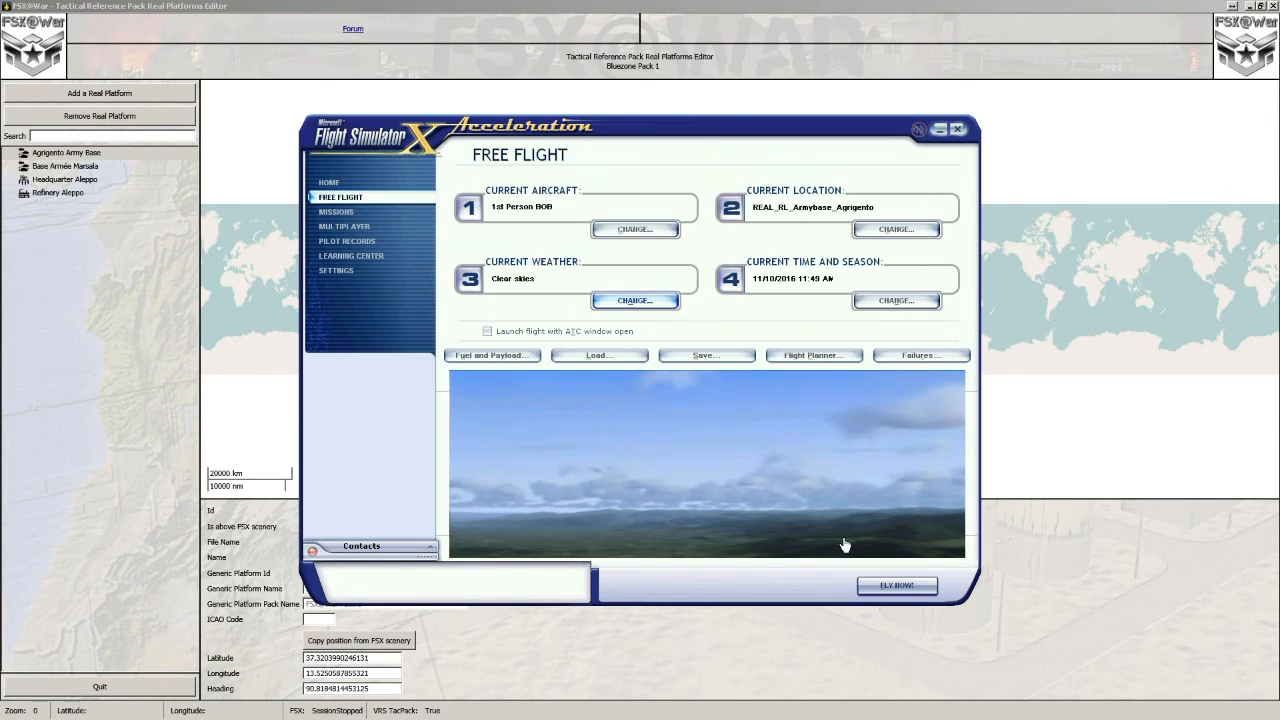
{"action": "left_click", "coordinate": [899, 588]}
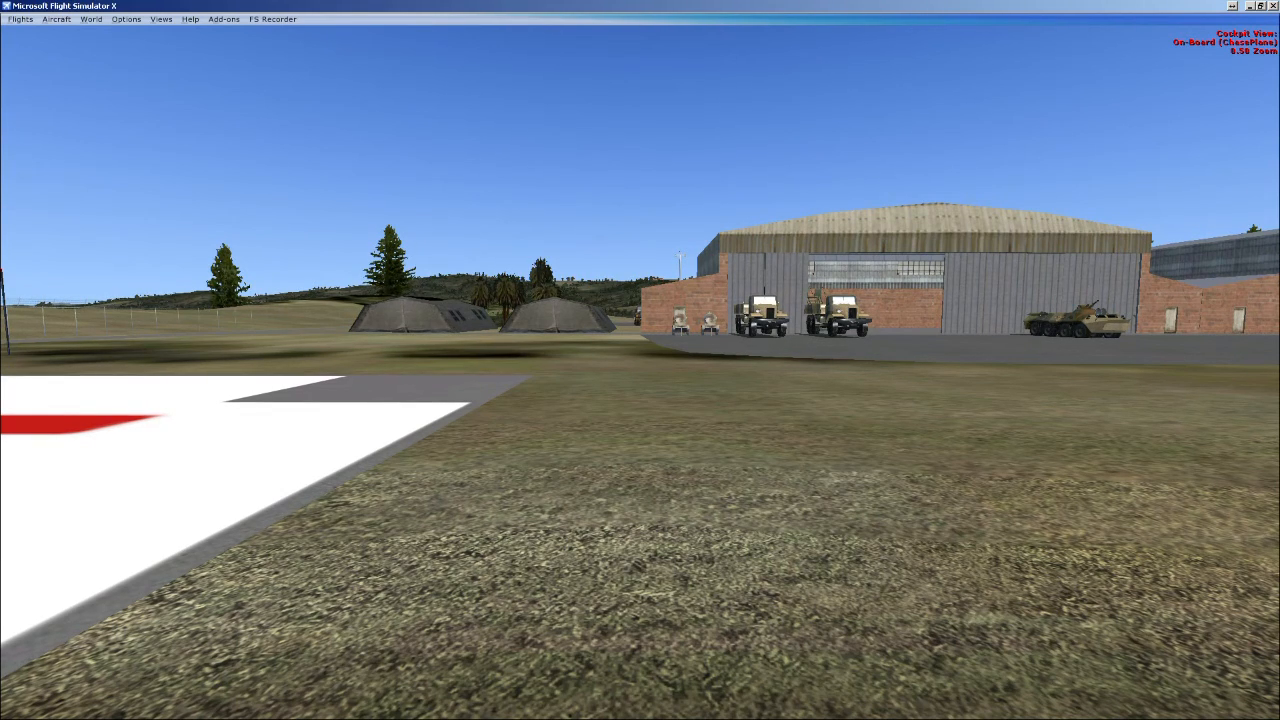
Show the coordinates and altitude read-out and inspect the Agrigento army base from the ground and the air.
{"action": "key", "text": "shift+z"}
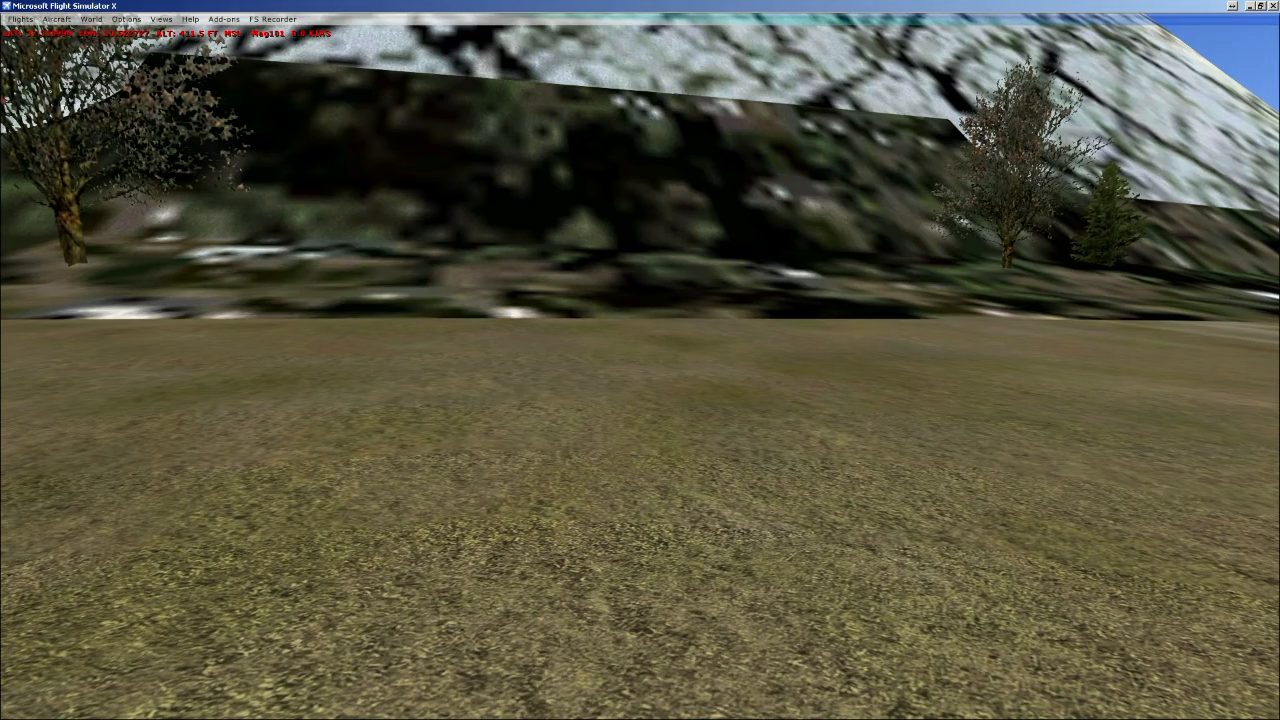
{"action": "key", "text": "F4"}
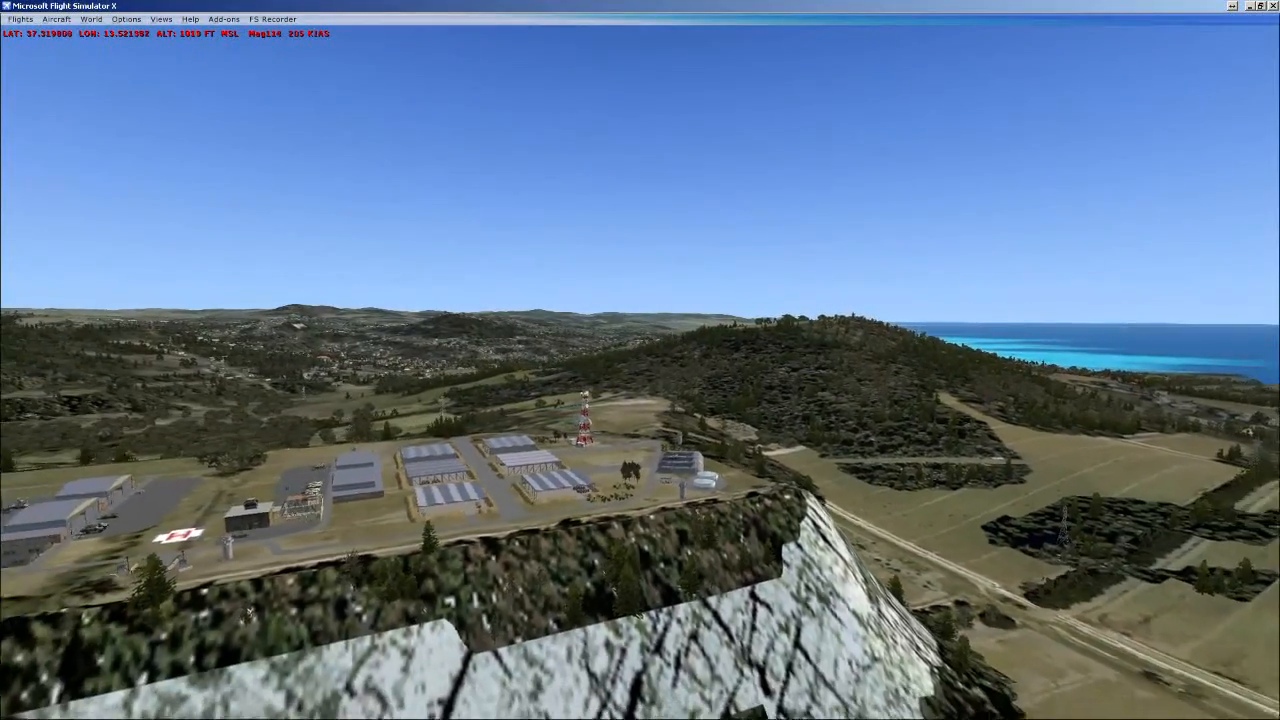
{"action": "key", "text": "KP_3"}
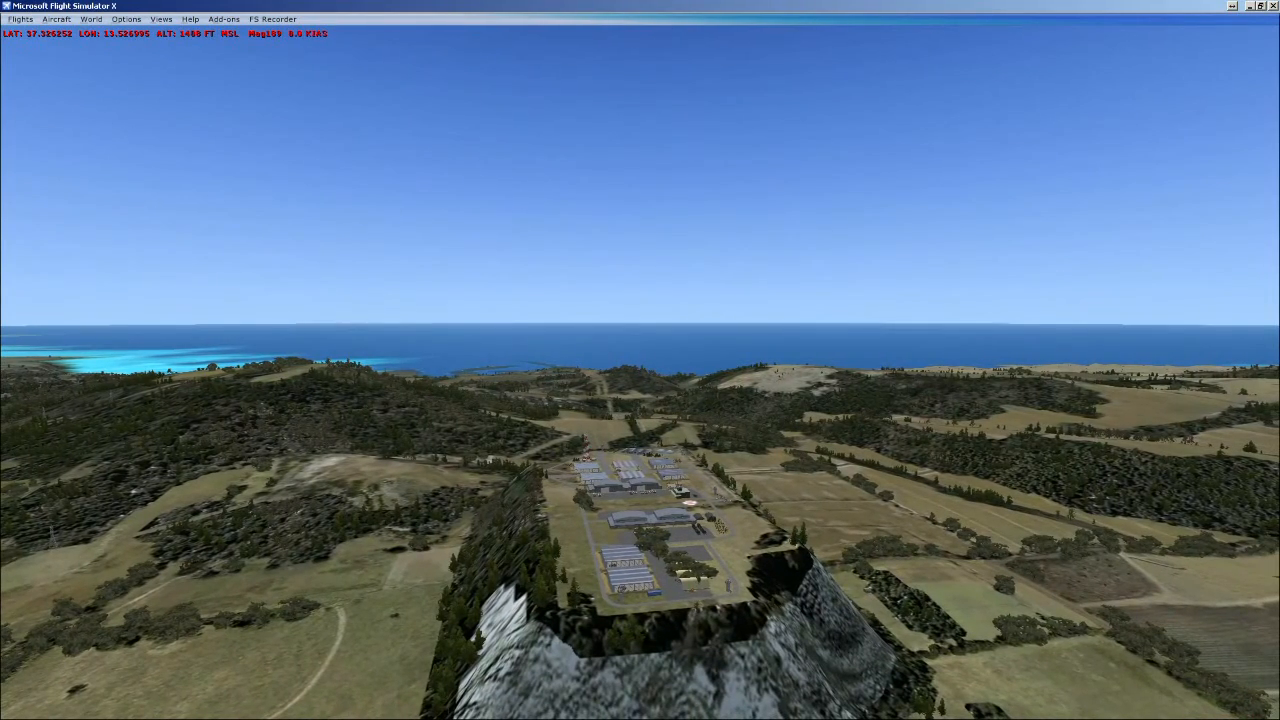
{"action": "key", "text": "y"}
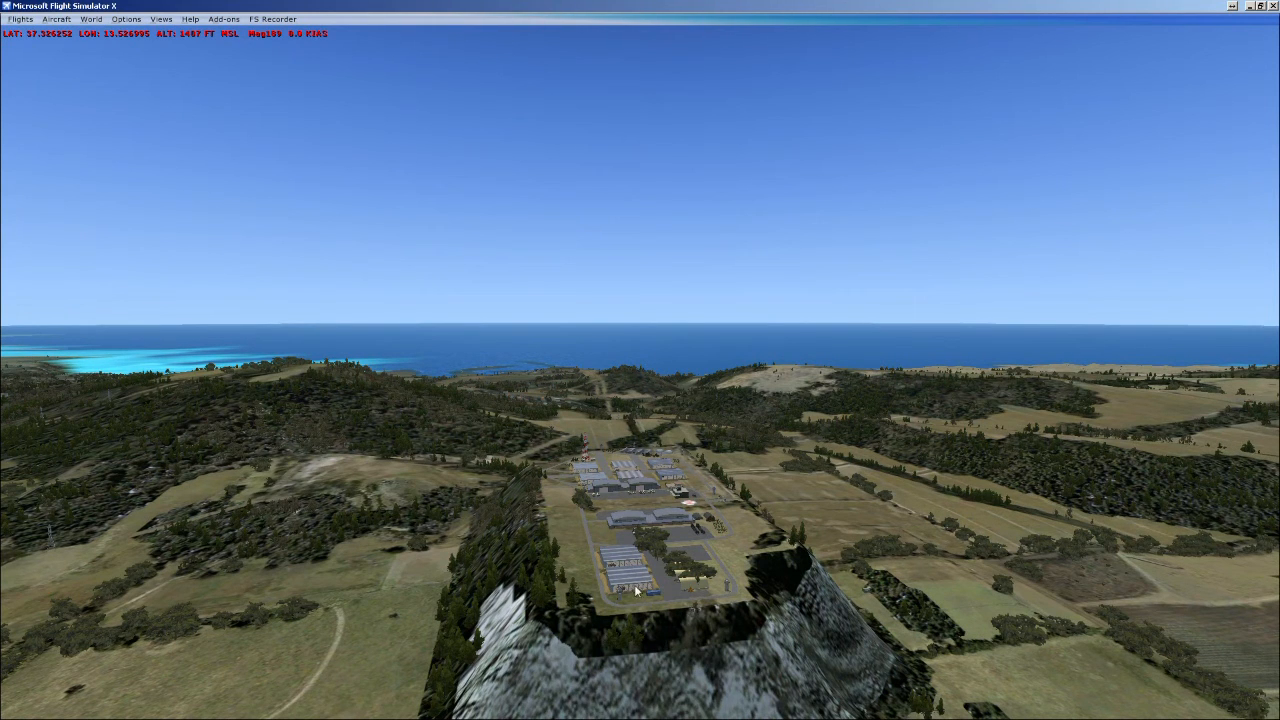
Exit Flight Simulator X from the running flight.
{"action": "left_click", "coordinate": [20, 19]}
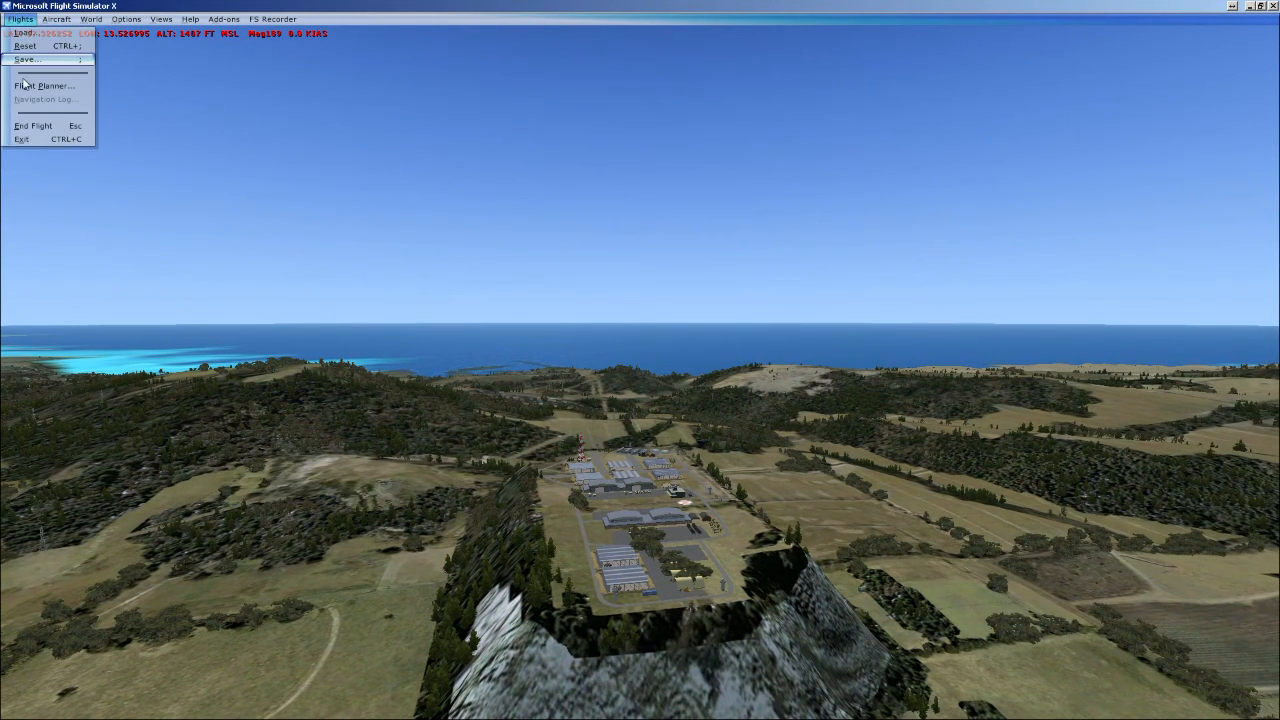
{"action": "left_click", "coordinate": [30, 141]}
{"action": "left_click", "coordinate": [600, 399]}
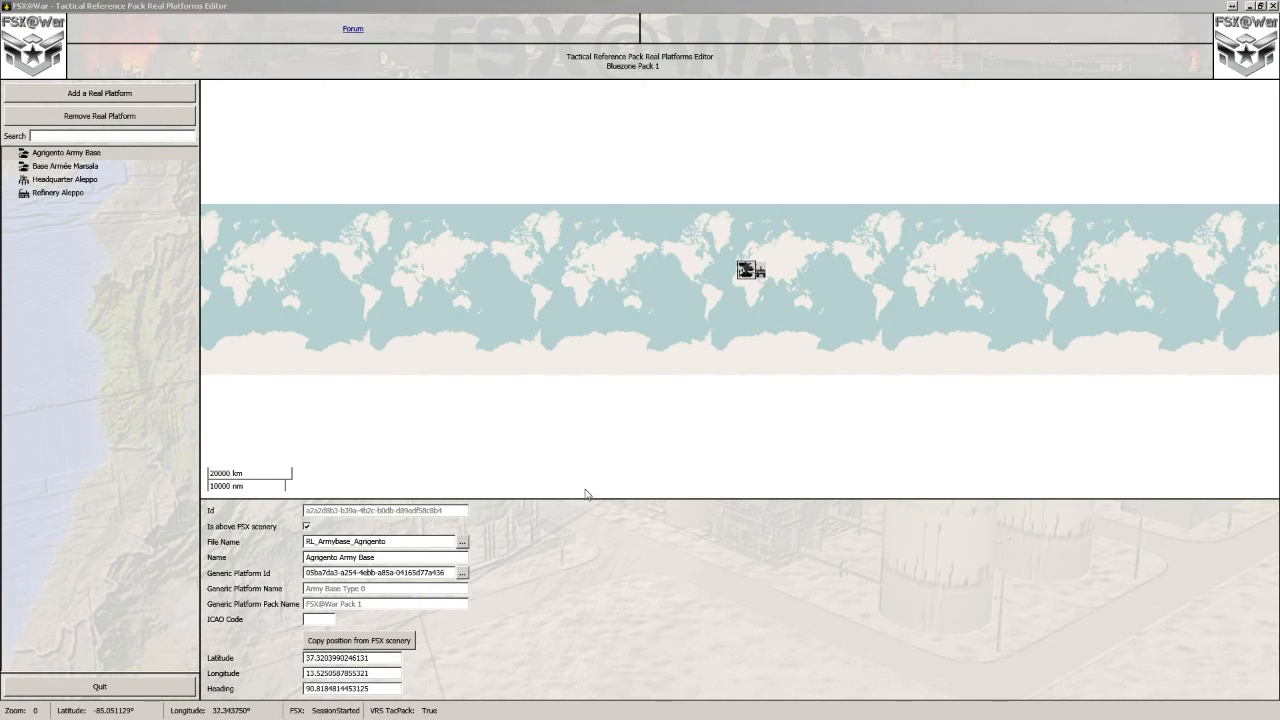
Select Agrigento Army Base among the real platforms and close the editor, saving the changes to the tactical reference.
{"action": "left_click", "coordinate": [92, 155]}
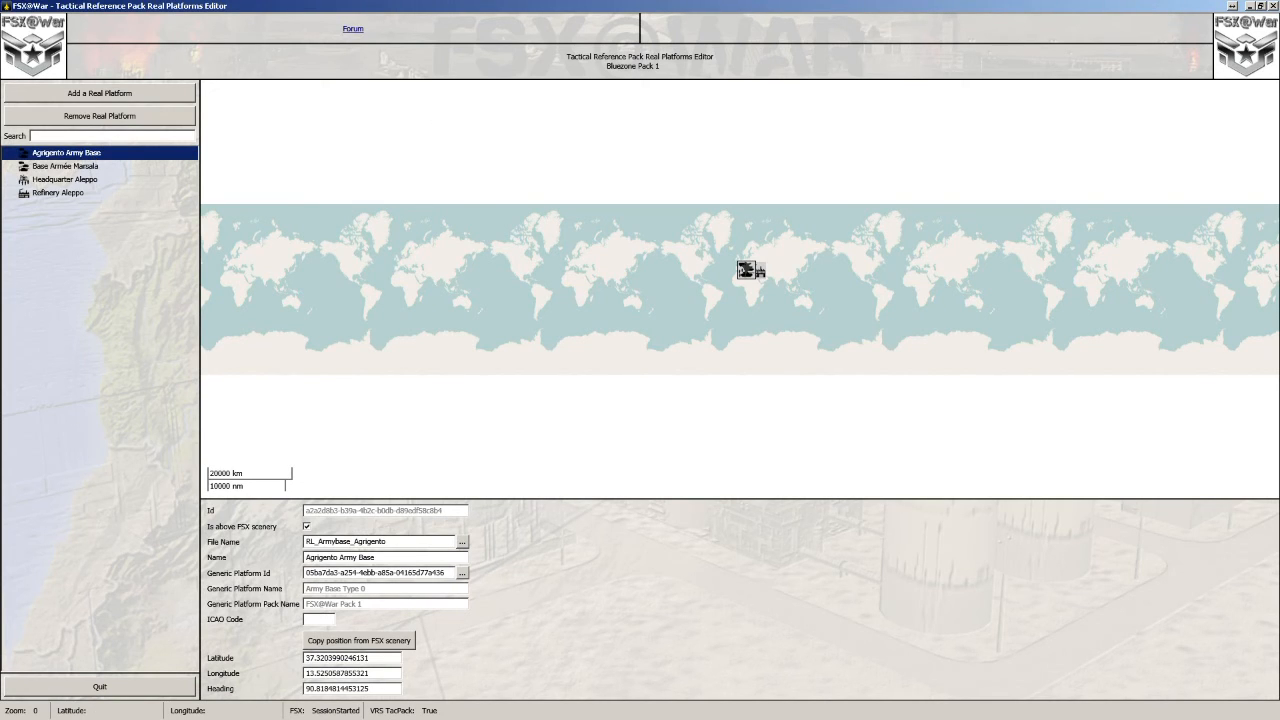
{"action": "left_click", "coordinate": [1273, 5]}
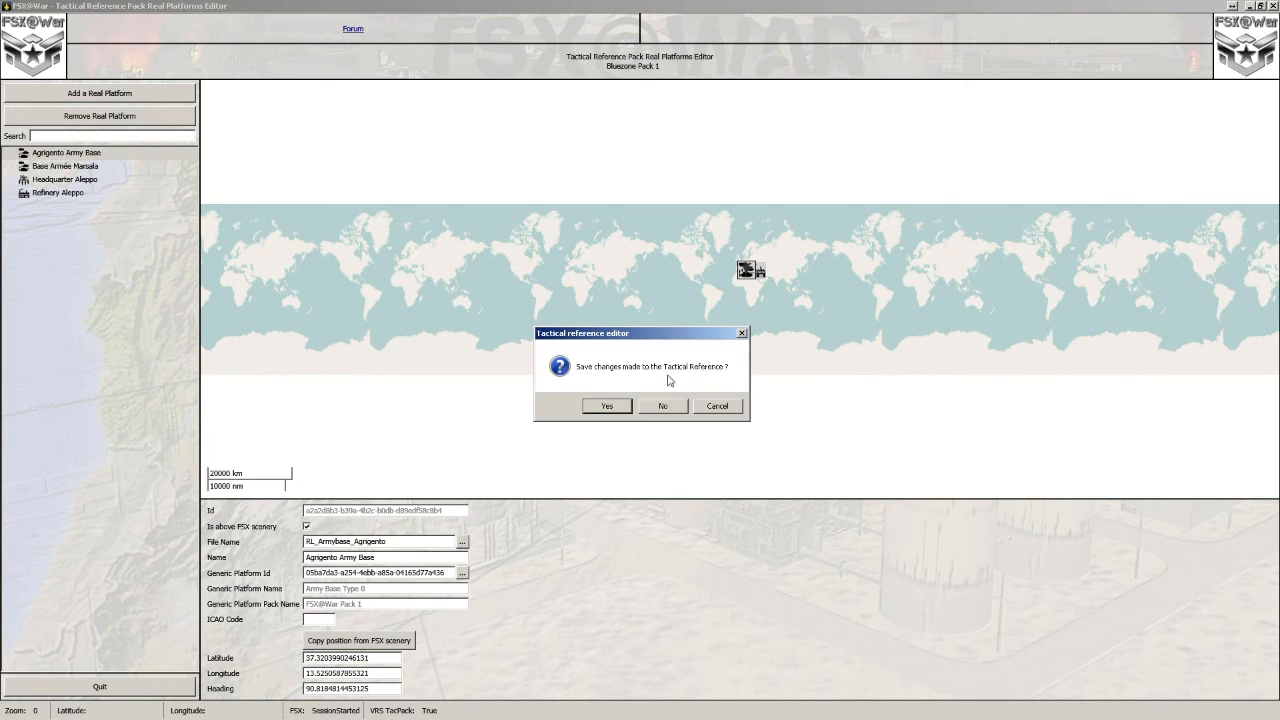
{"action": "left_click", "coordinate": [610, 406]}
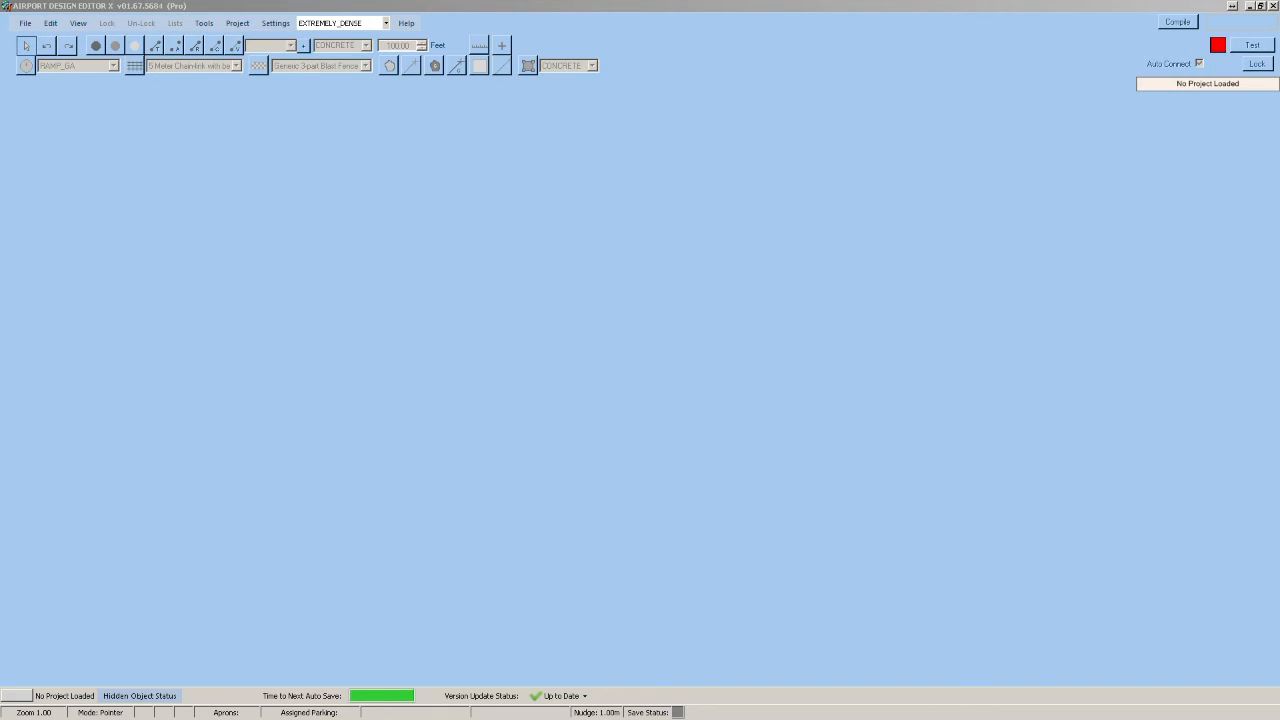
In Airport Design Editor, open REAL_RL_Armybase_Agrigento.bgl from the BlueZonePack1 scenery folder.
{"action": "left_click", "coordinate": [27, 24]}
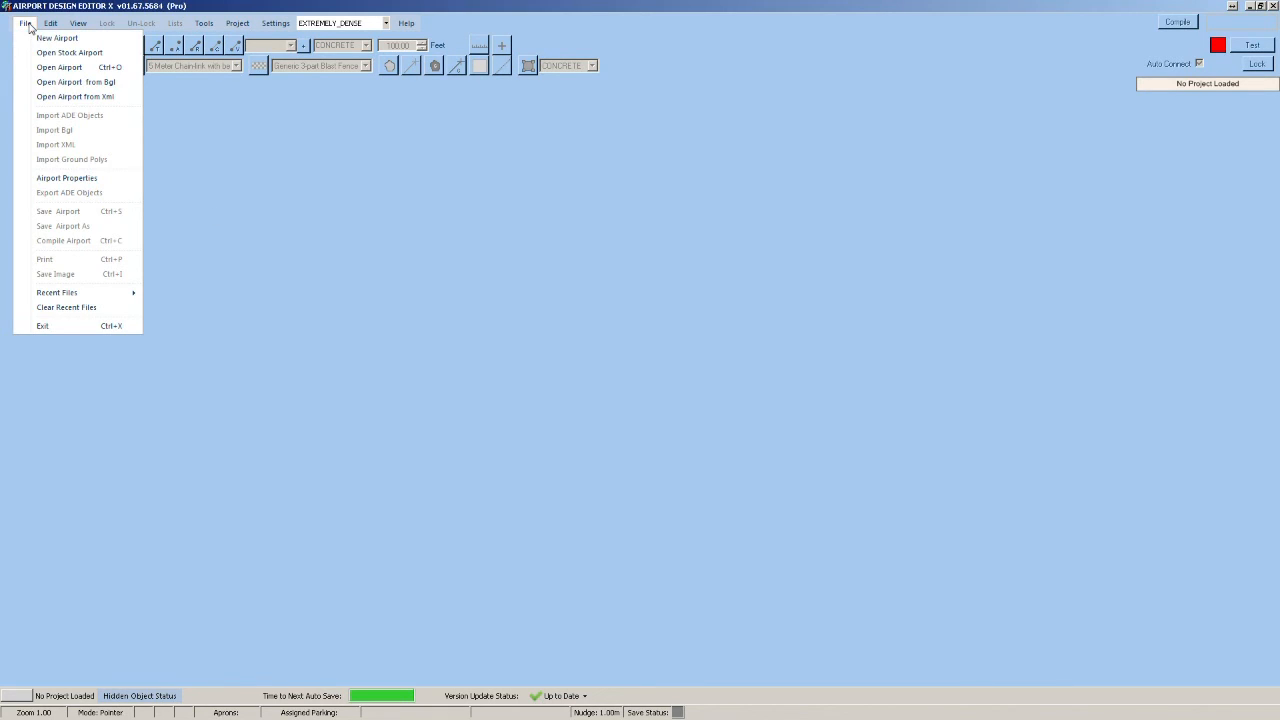
{"action": "left_click", "coordinate": [78, 84]}
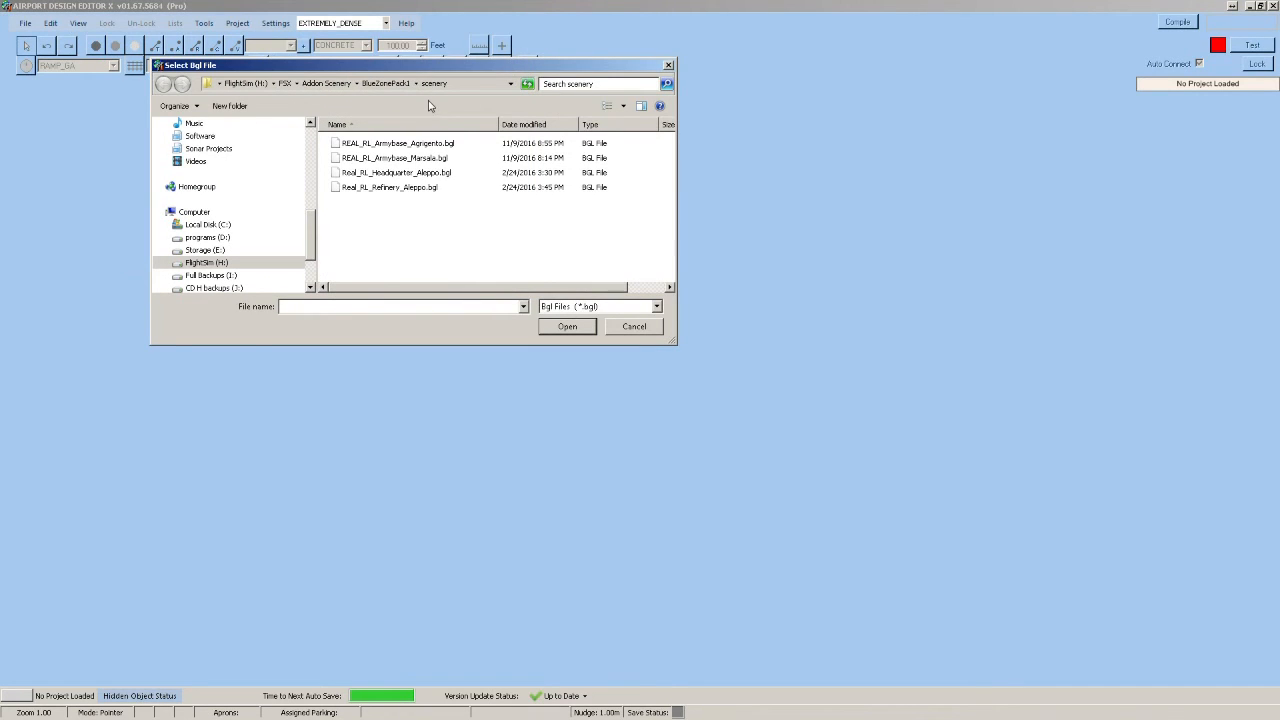
{"action": "left_click", "coordinate": [398, 145]}
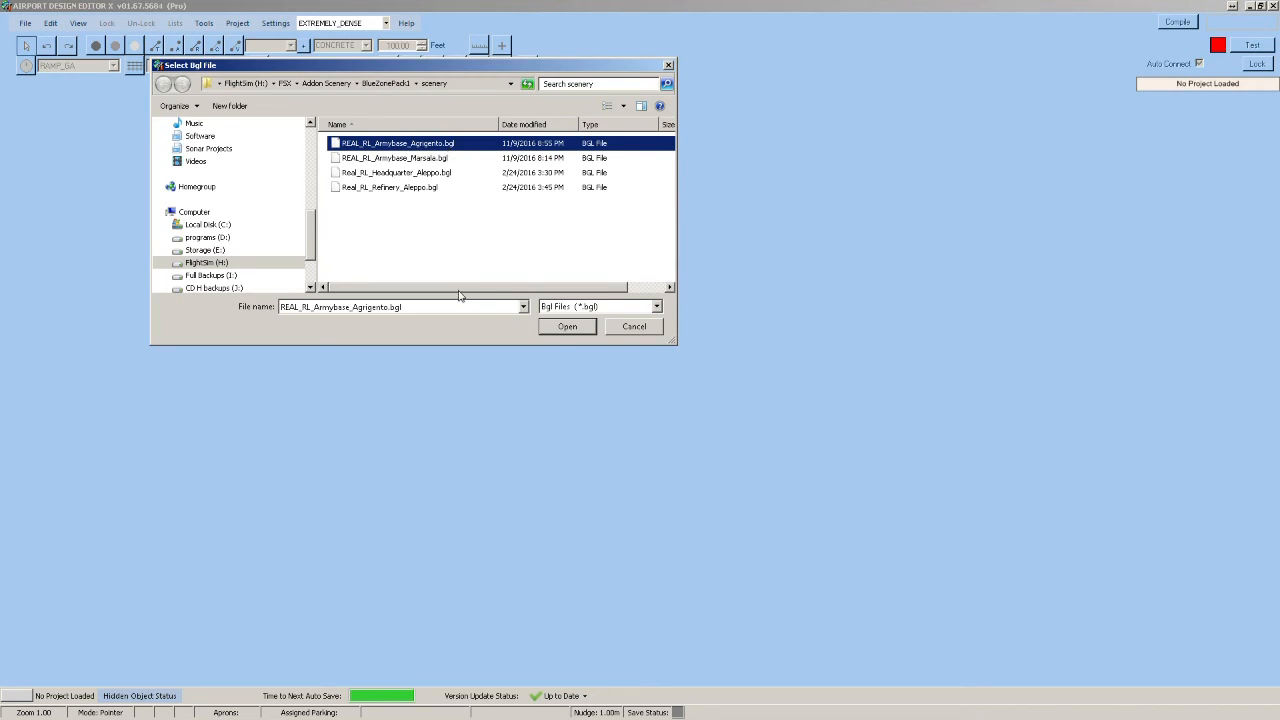
{"action": "left_click", "coordinate": [563, 330]}
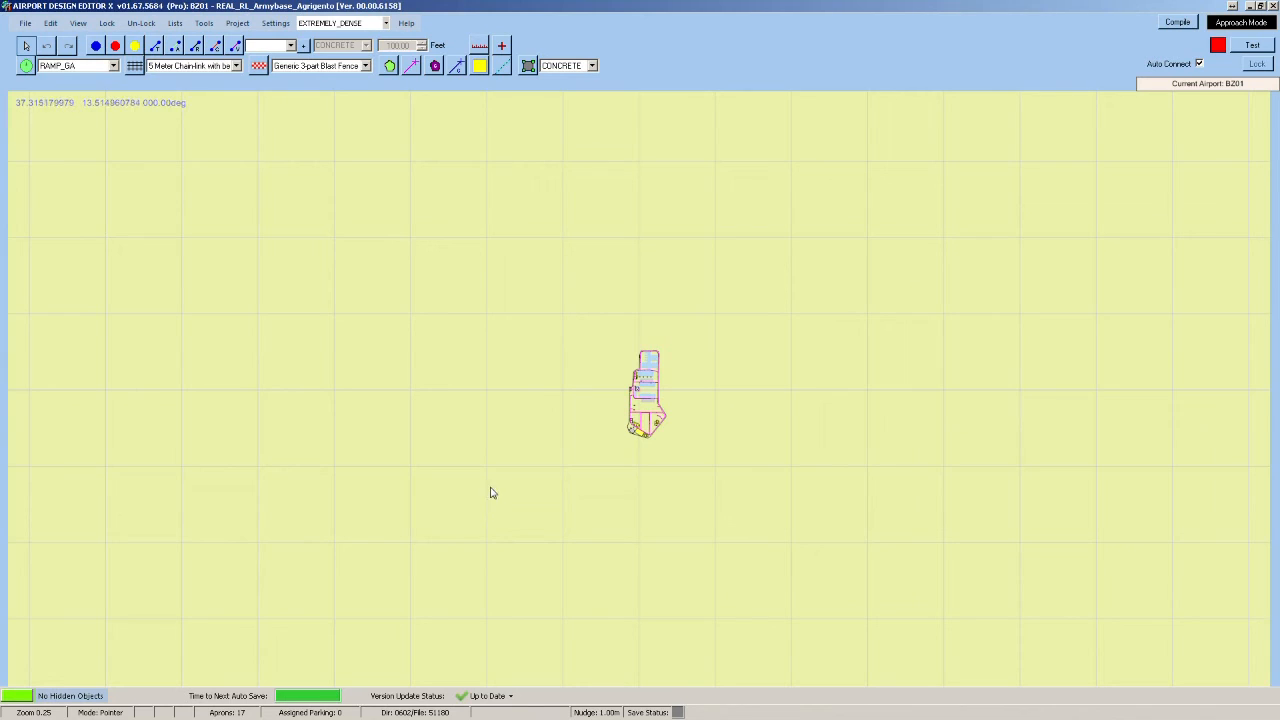
Change the airport's reference altitude to 411 feet.
{"action": "left_click", "coordinate": [205, 23]}
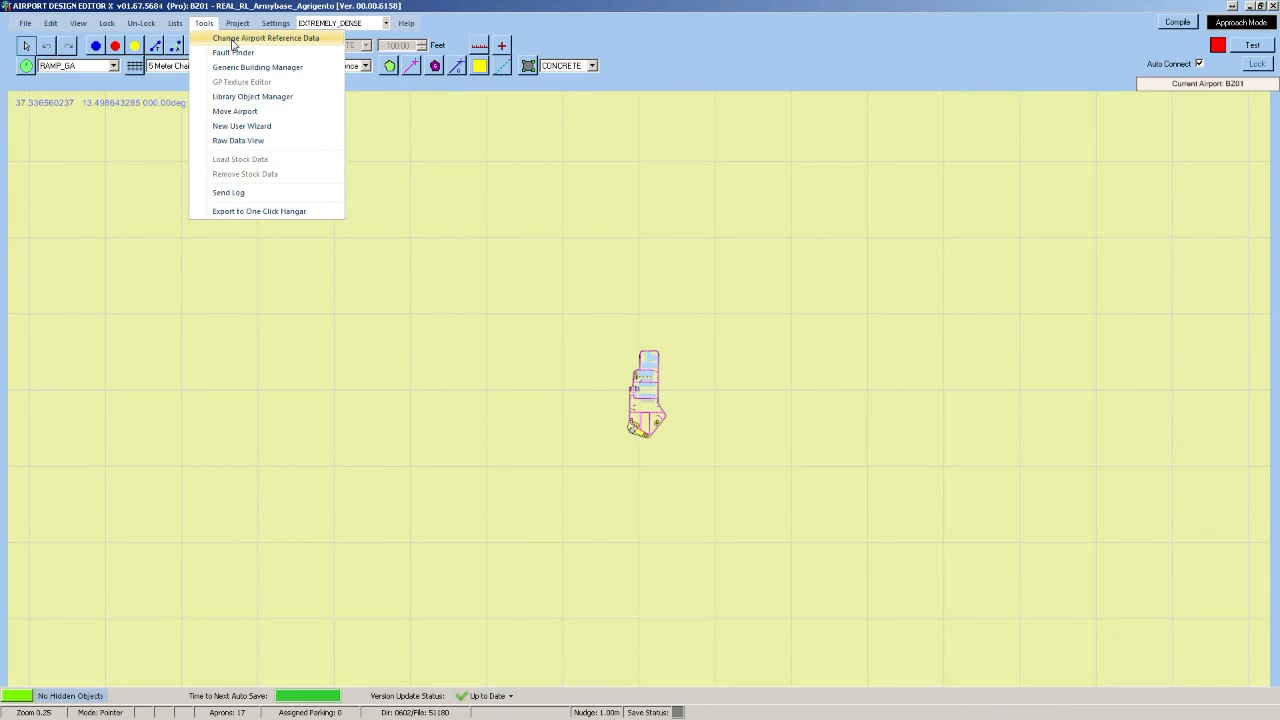
{"action": "left_click", "coordinate": [233, 40]}
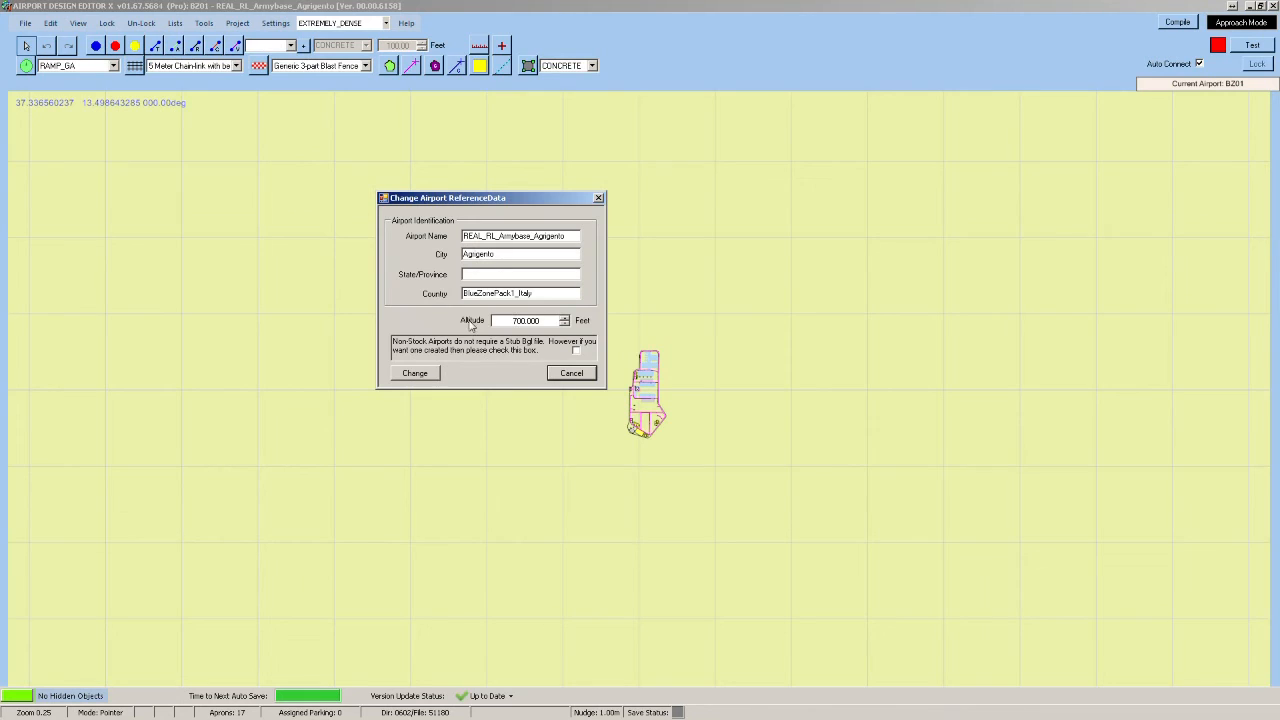
{"action": "left_click_drag", "start_coordinate": [541, 320], "coordinate": [474, 324]}
{"action": "type", "text": "411"}
{"action": "left_click", "coordinate": [423, 374]}
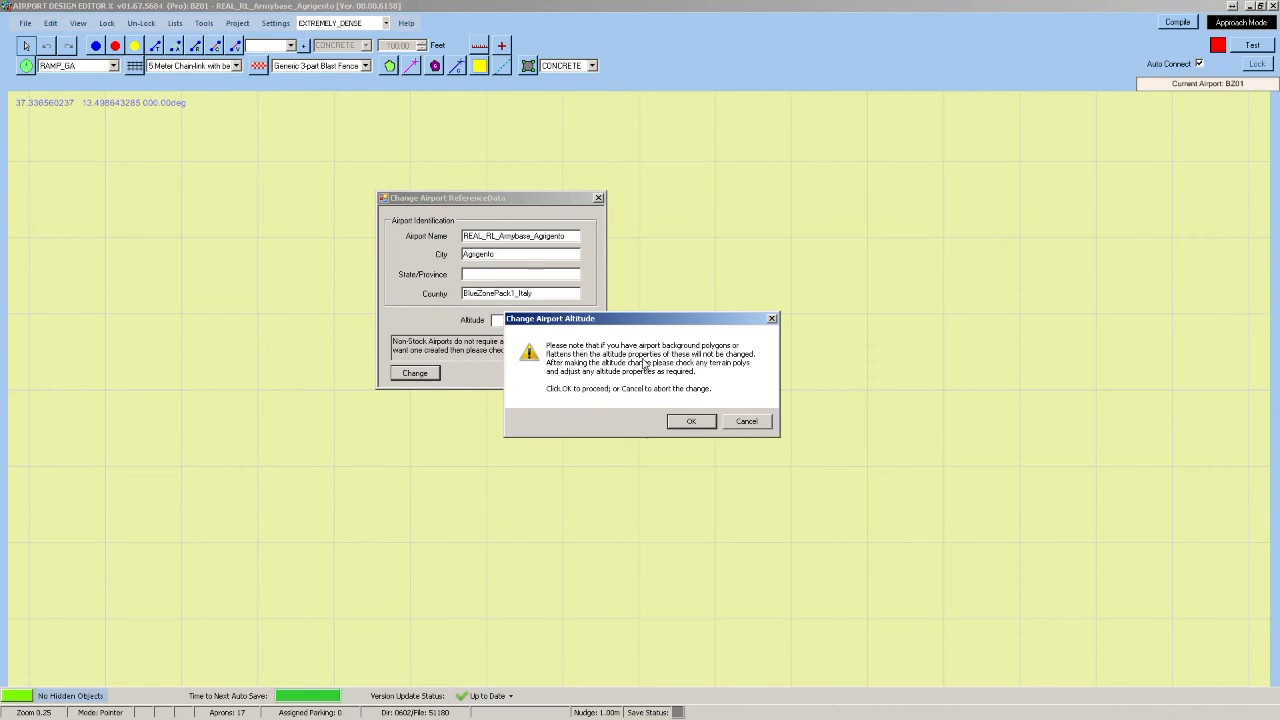
{"action": "left_click", "coordinate": [690, 421]}
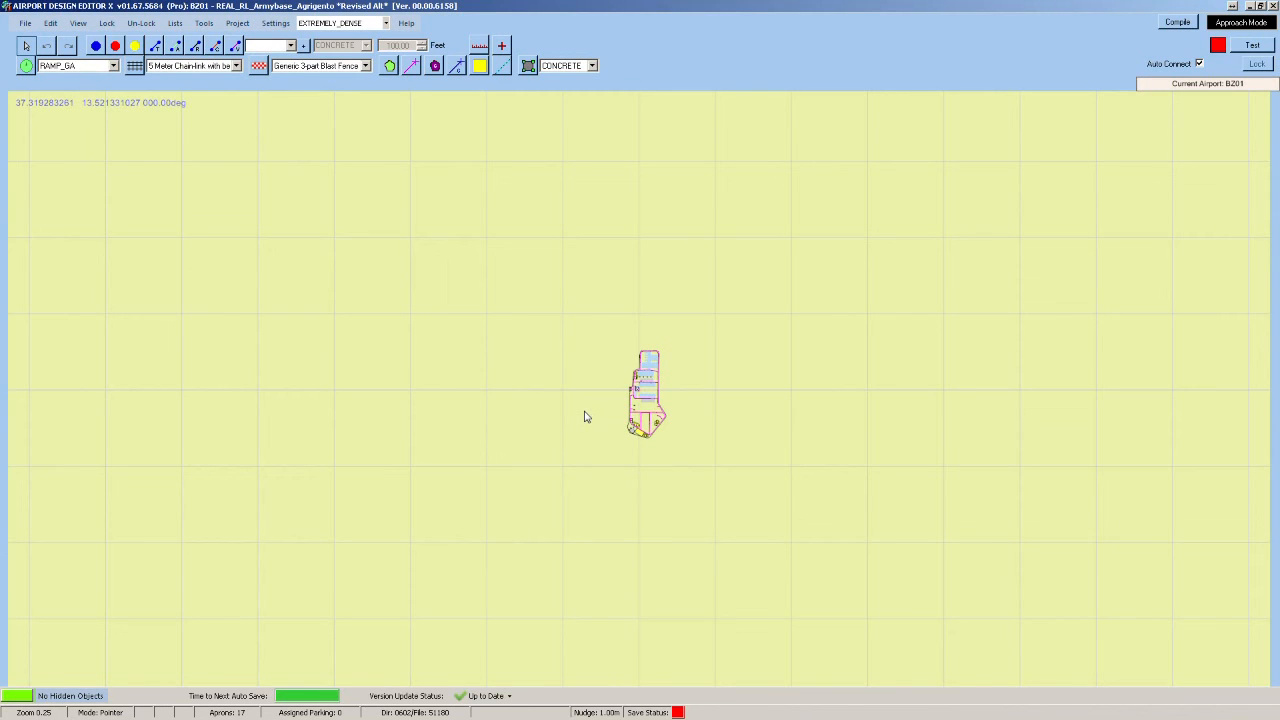
Rotate the airport by 90 degrees, including terminal navaids, waypoints, exclusion rectangles and terrain elements, and skip saving the project under a new name.
{"action": "right_click", "coordinate": [534, 370]}
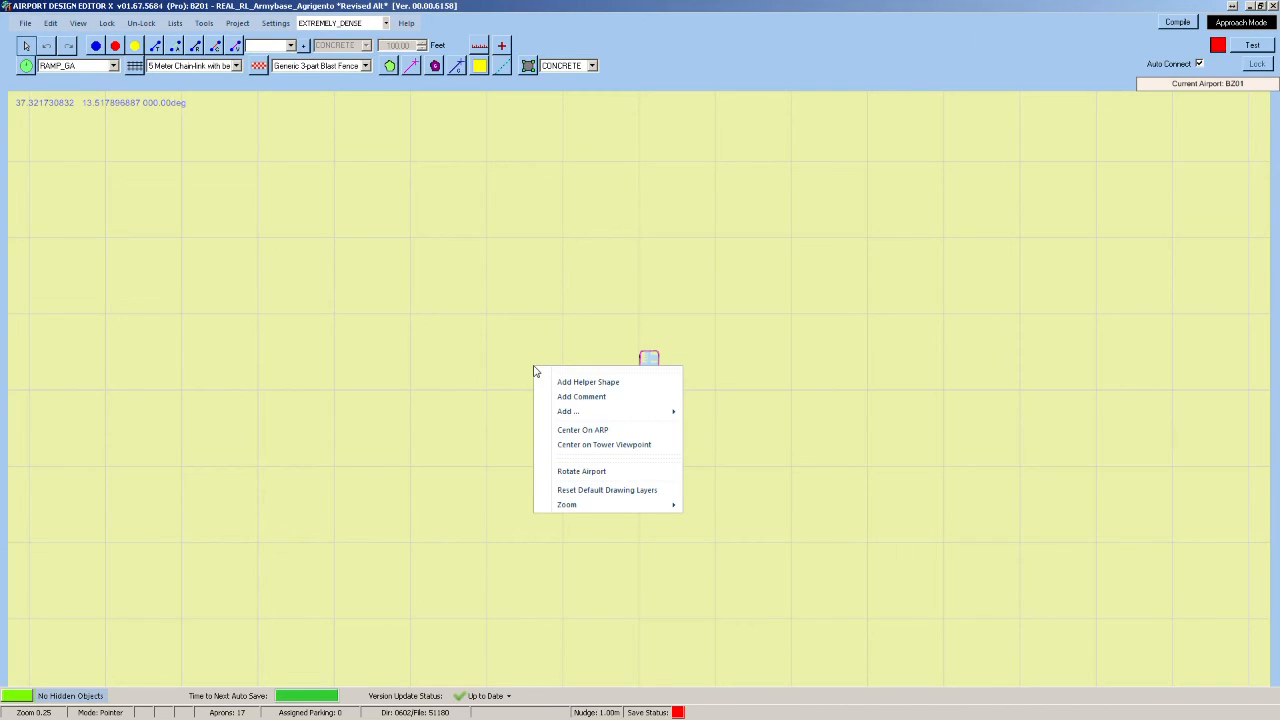
{"action": "left_click", "coordinate": [580, 471]}
{"action": "left_click", "coordinate": [592, 357]}
{"action": "left_click", "coordinate": [592, 369]}
{"action": "left_click", "coordinate": [593, 390]}
{"action": "left_click", "coordinate": [589, 401]}
{"action": "double_click", "coordinate": [641, 308]}
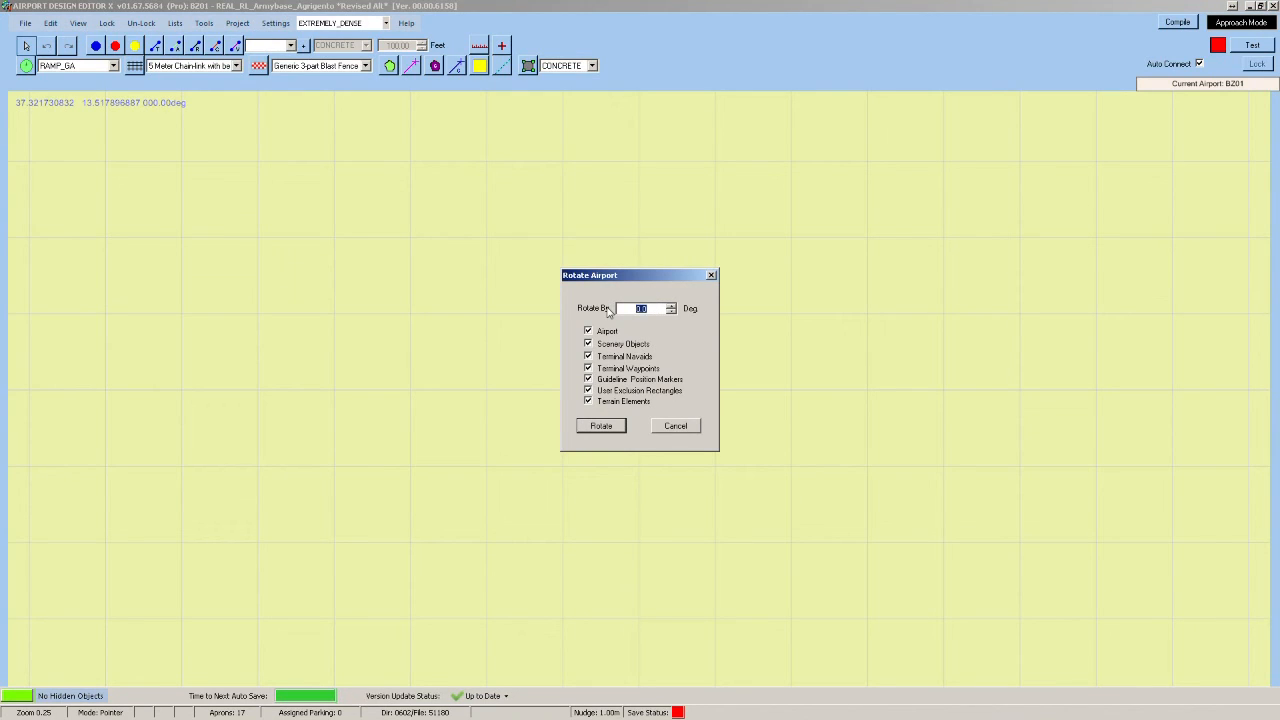
{"action": "type", "text": "90"}
{"action": "left_click", "coordinate": [592, 430]}
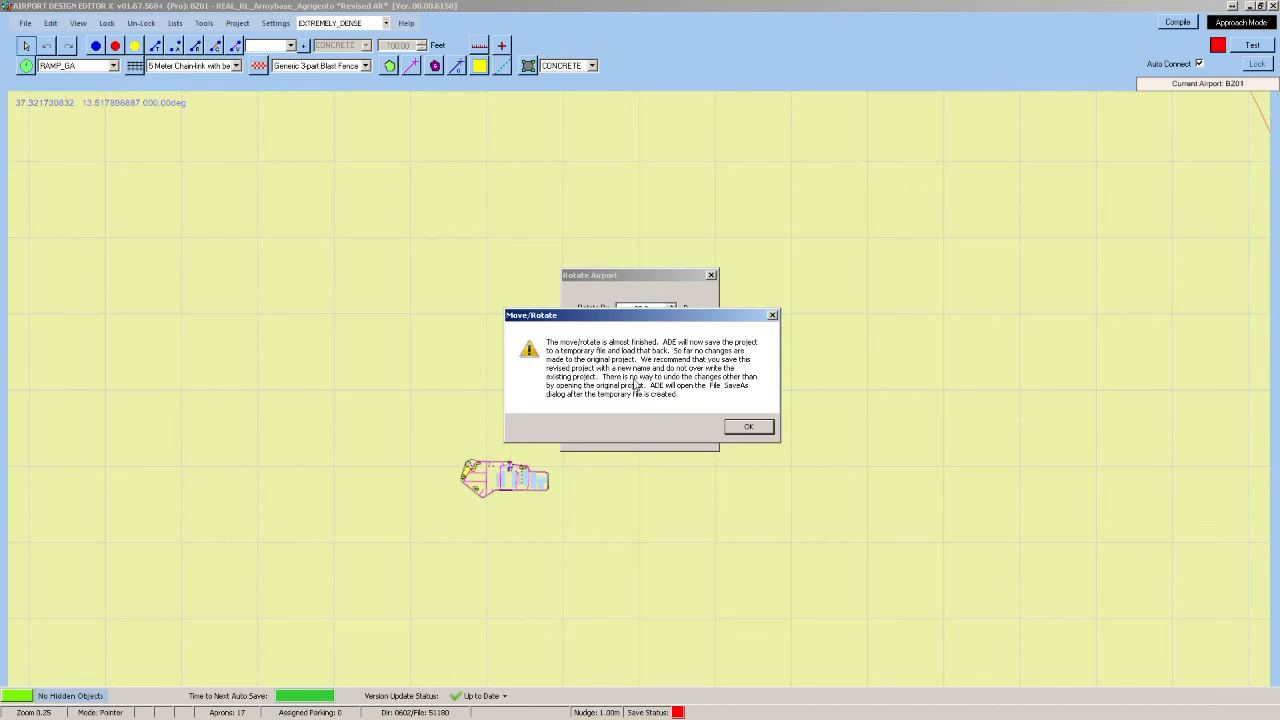
{"action": "left_click", "coordinate": [751, 426]}
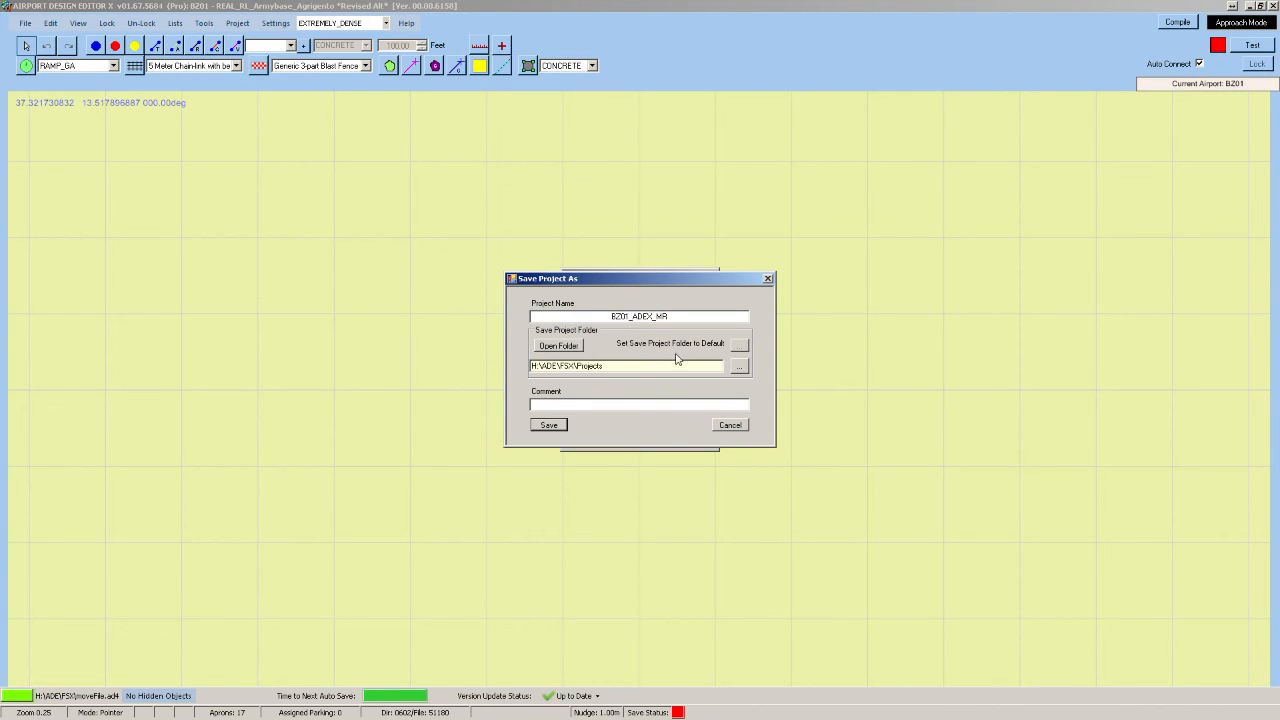
{"action": "left_click", "coordinate": [743, 427]}
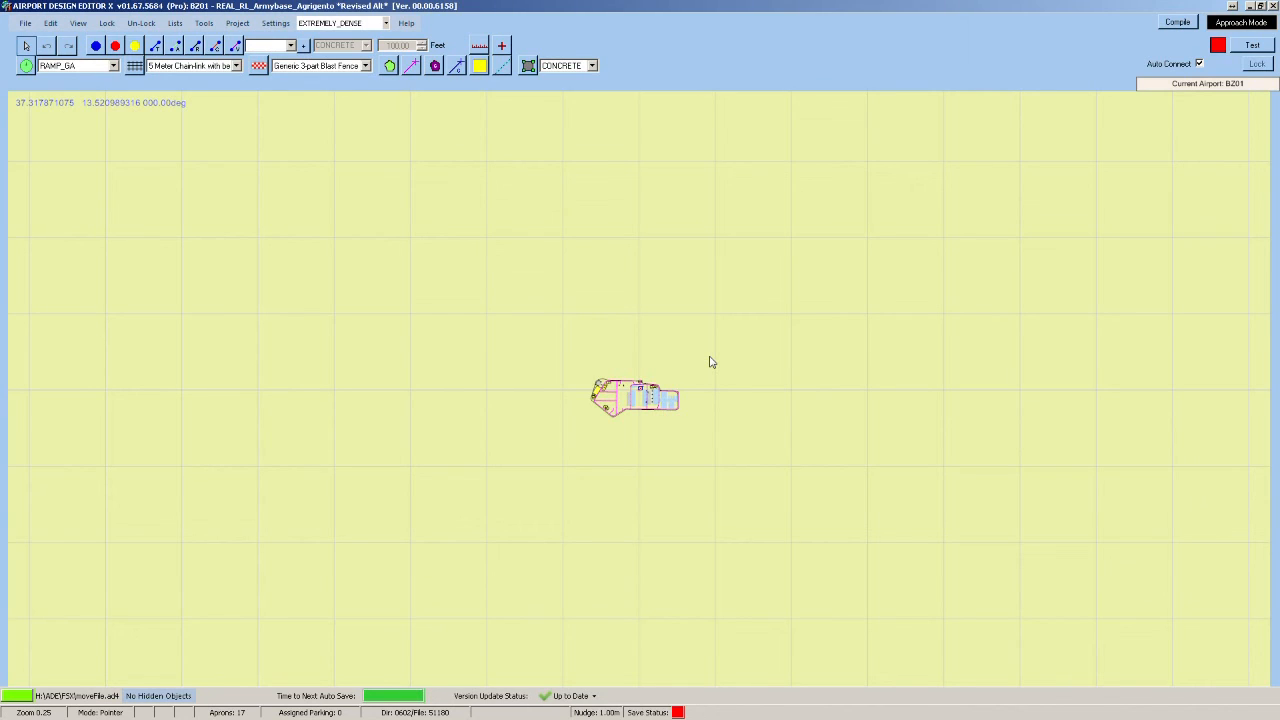
Compile the airport as REAL_RL_Armybase_Agrigento into the BlueZonePack1 scenery folder, with the file name not synced to the project name.
{"action": "left_click", "coordinate": [1177, 22]}
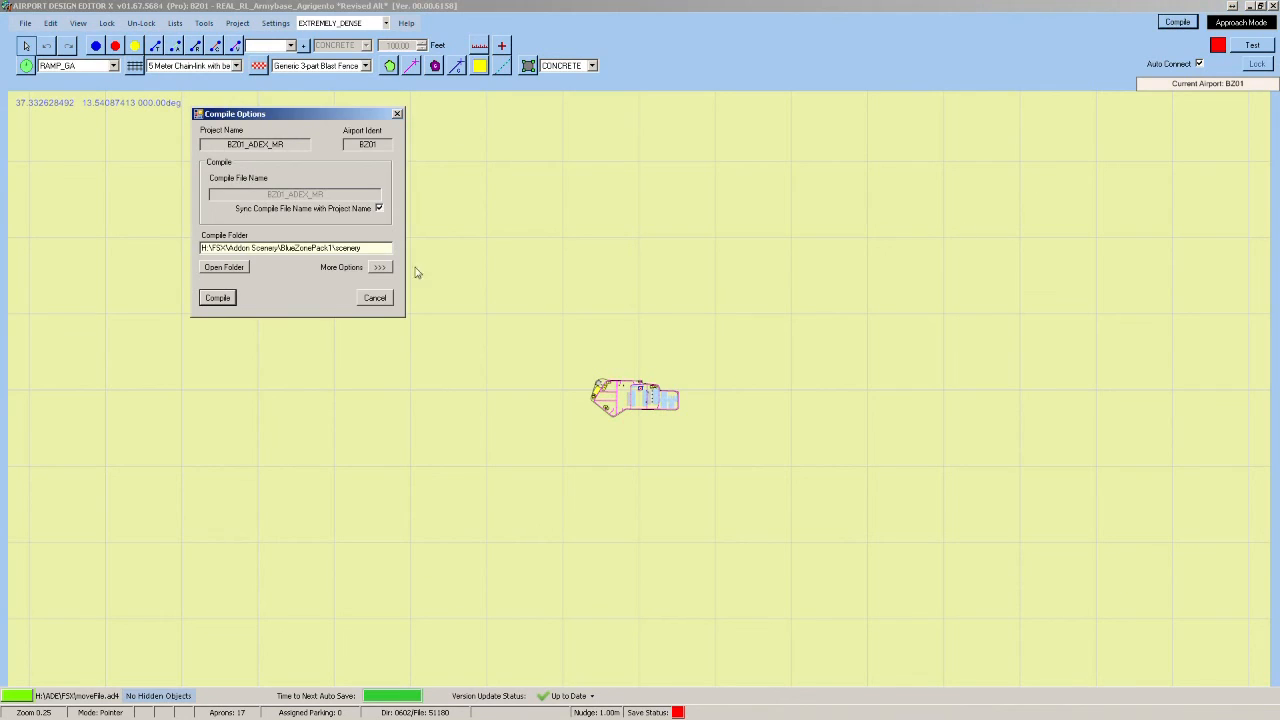
{"action": "left_click_drag", "start_coordinate": [340, 114], "coordinate": [533, 141]}
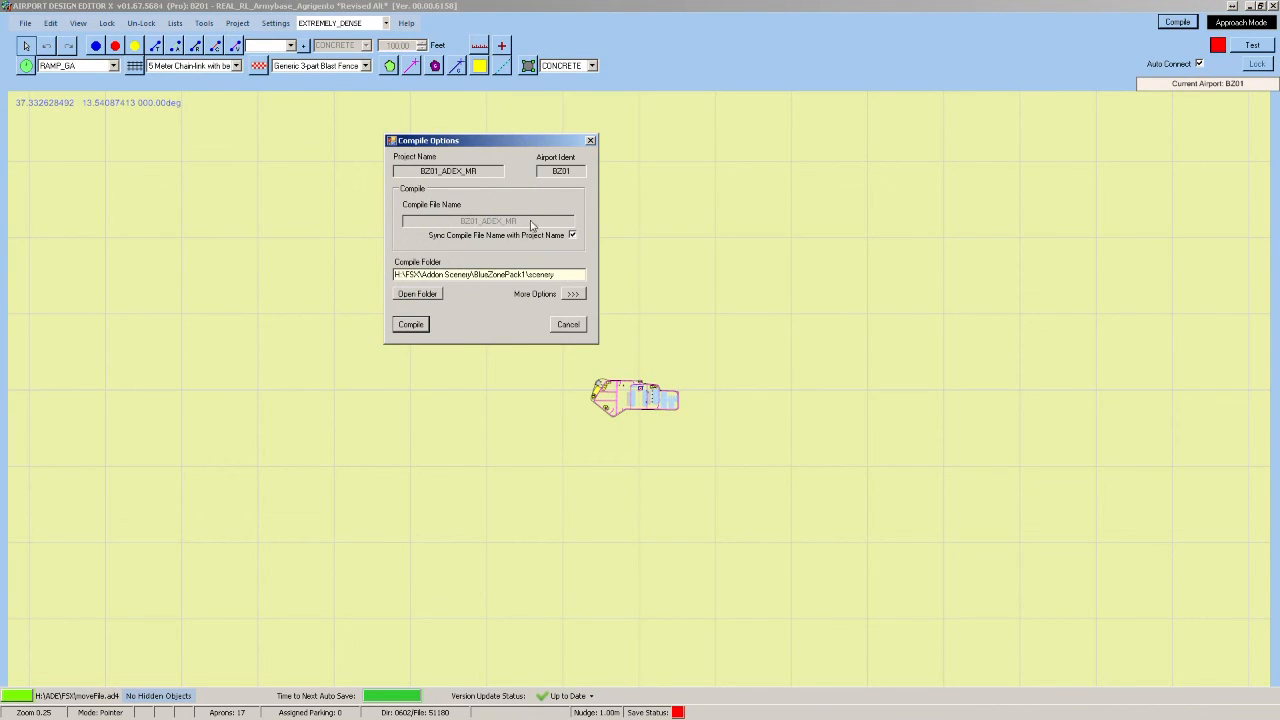
{"action": "left_click", "coordinate": [573, 235]}
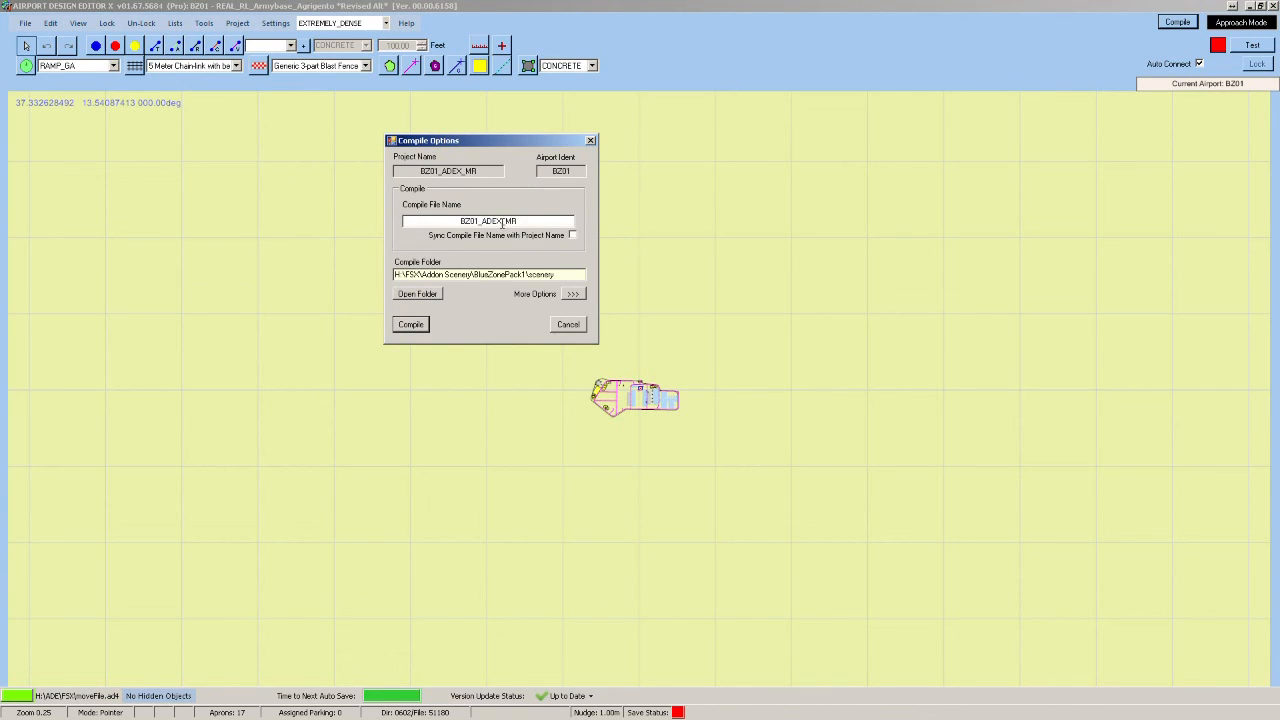
{"action": "left_click", "coordinate": [418, 294]}
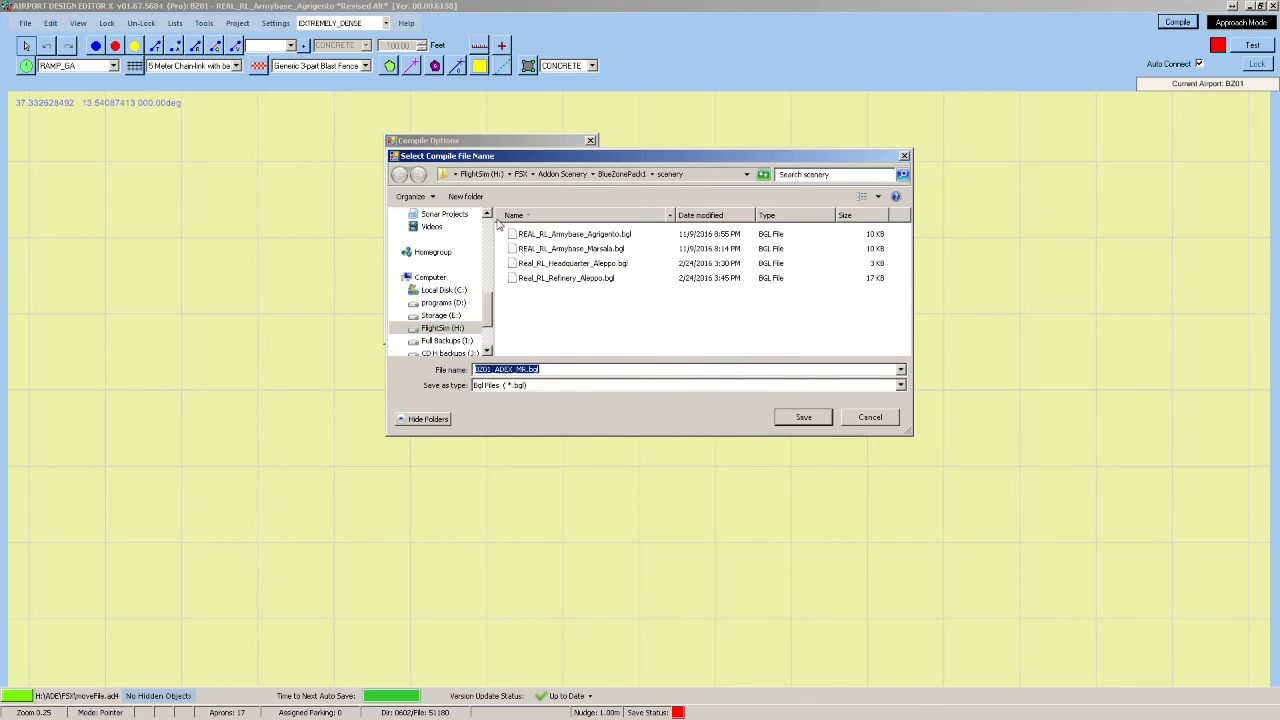
{"action": "left_click", "coordinate": [538, 236]}
{"action": "left_click", "coordinate": [538, 235]}
{"action": "key", "text": "ctrl+c"}
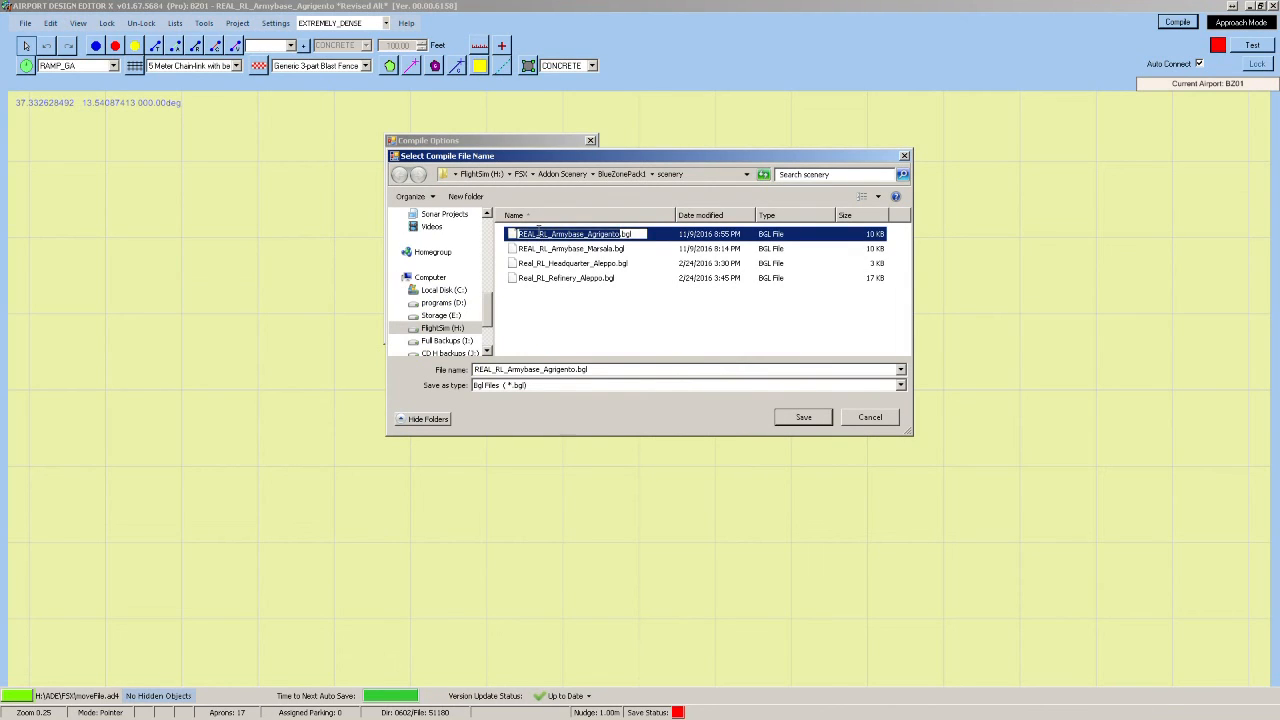
{"action": "left_click", "coordinate": [871, 418]}
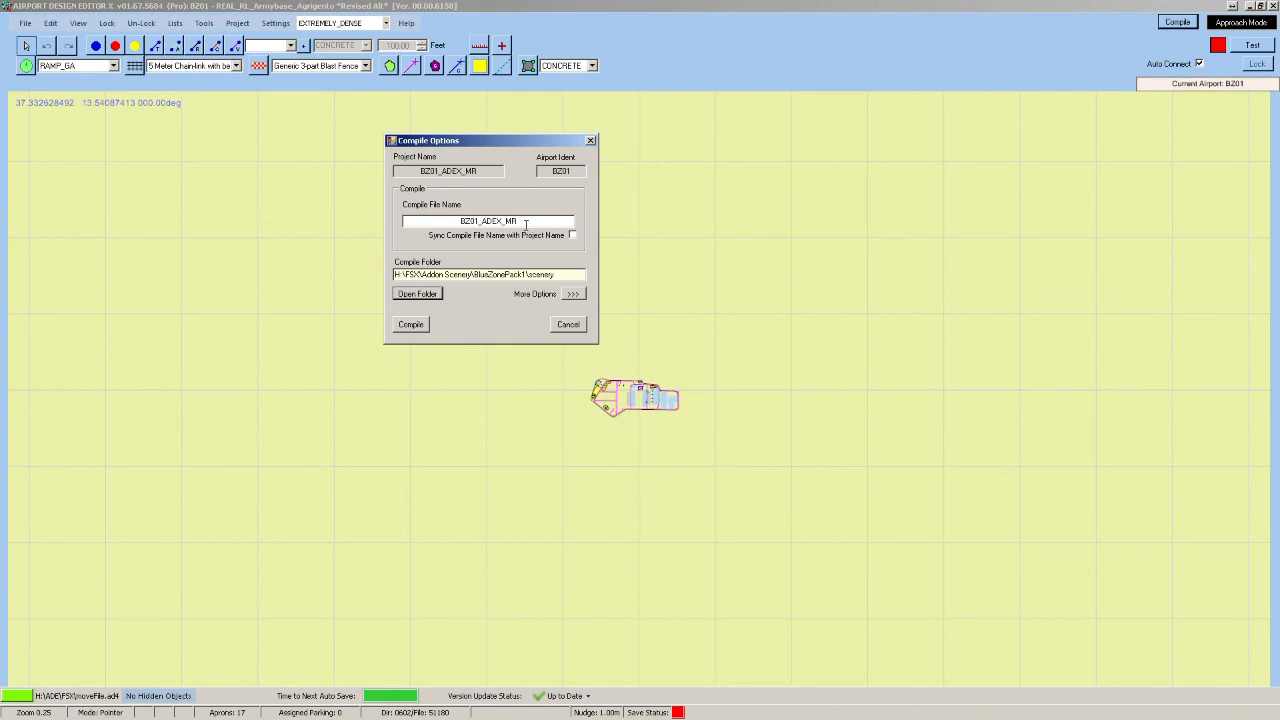
{"action": "left_click_drag", "start_coordinate": [525, 223], "coordinate": [317, 232]}
{"action": "key", "text": "ctrl+v"}
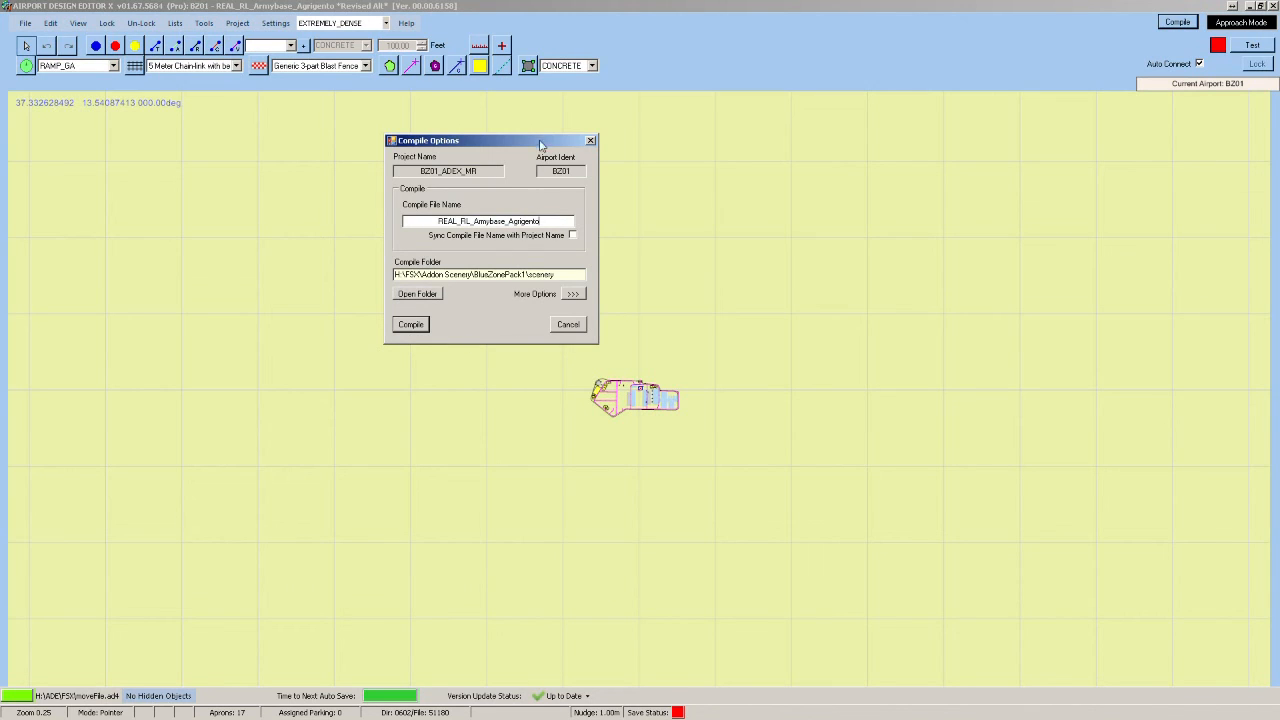
{"action": "left_click", "coordinate": [412, 326]}
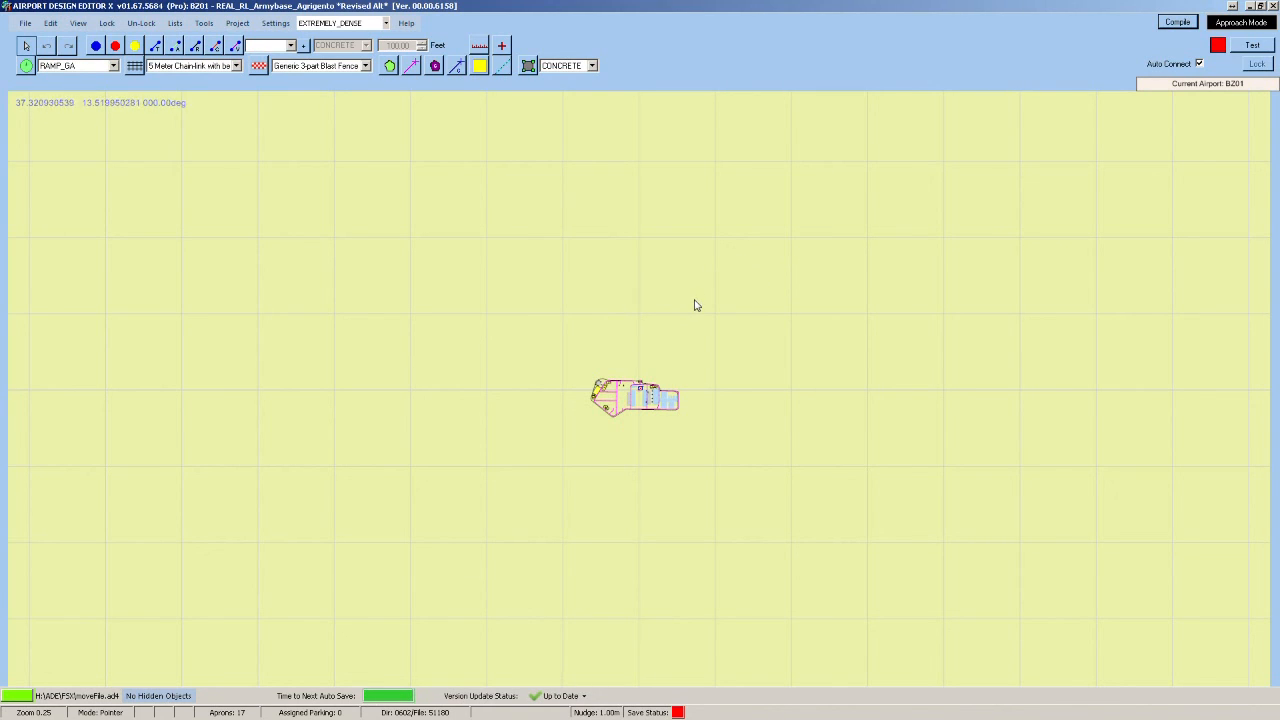
Draw a closed terrain polygon around the whole army base, following its outline with a small margin.
{"action": "scroll", "coordinate": [706, 303], "scroll_direction": "up", "scroll_amount": 1}
{"action": "scroll", "coordinate": [712, 373], "scroll_direction": "up", "scroll_amount": 1}
{"action": "scroll", "coordinate": [713, 374], "scroll_direction": "up", "scroll_amount": 1}
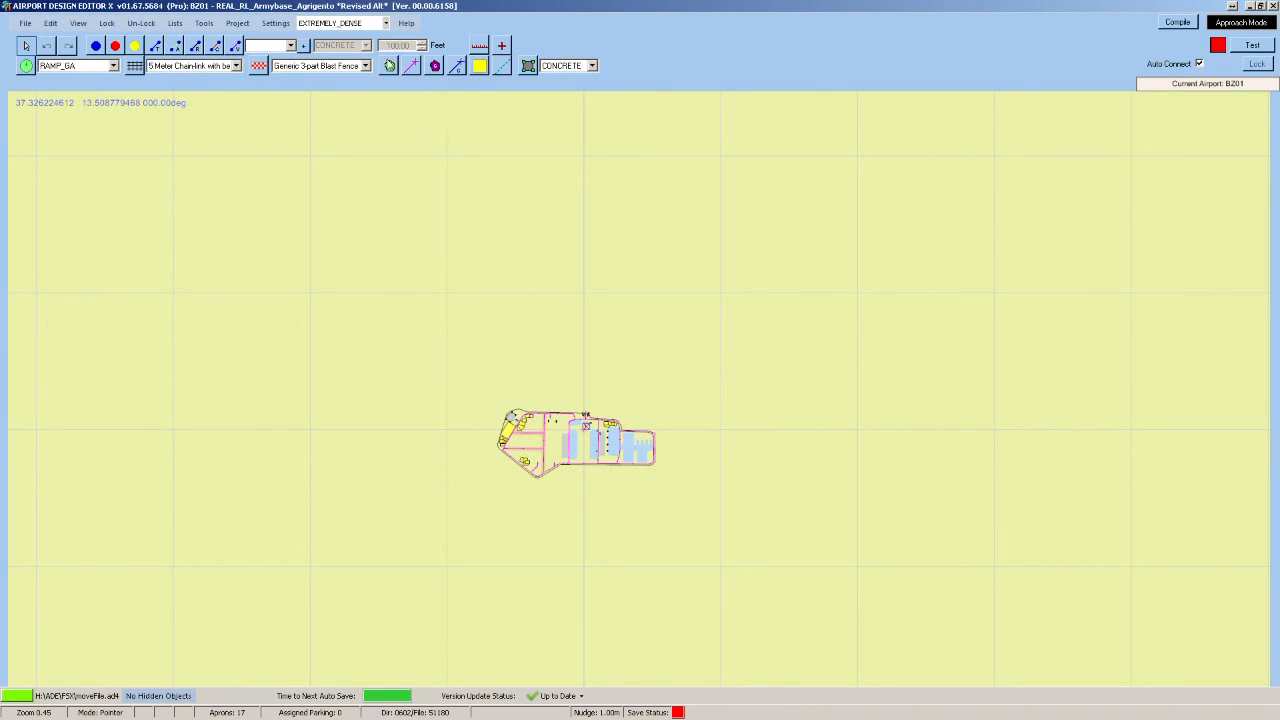
{"action": "left_click", "coordinate": [390, 66]}
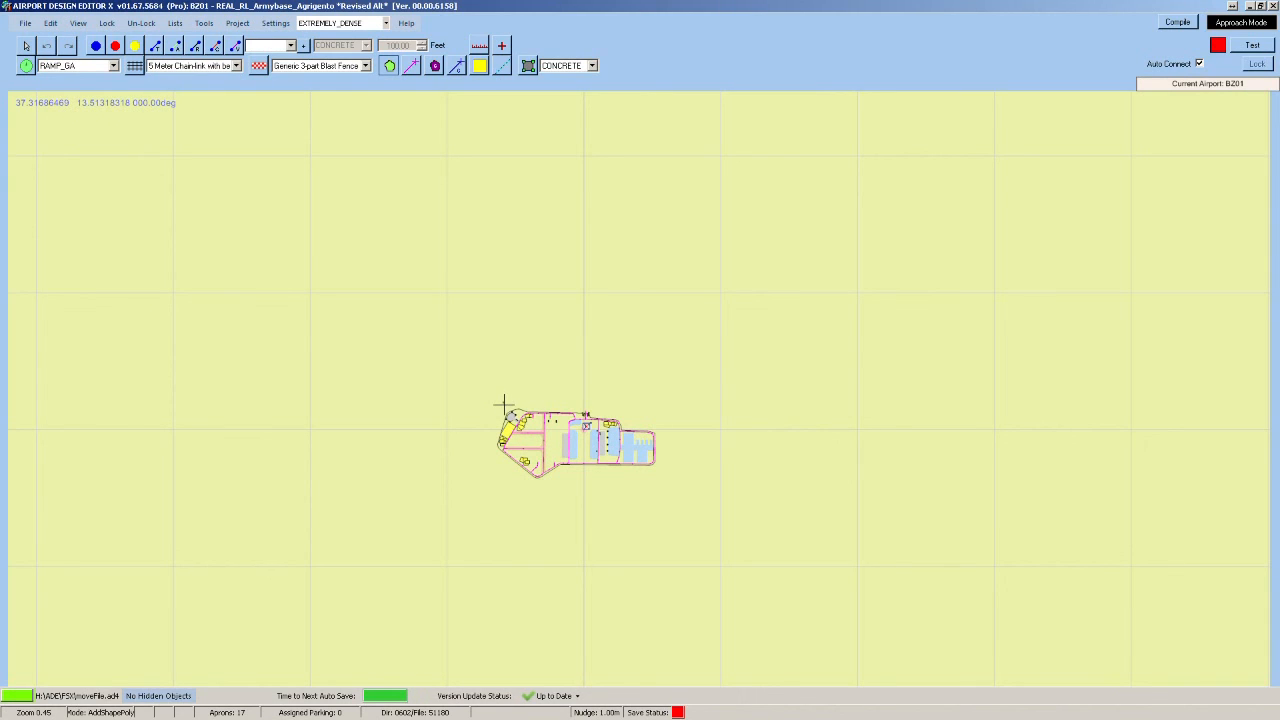
{"action": "left_click", "coordinate": [589, 402]}
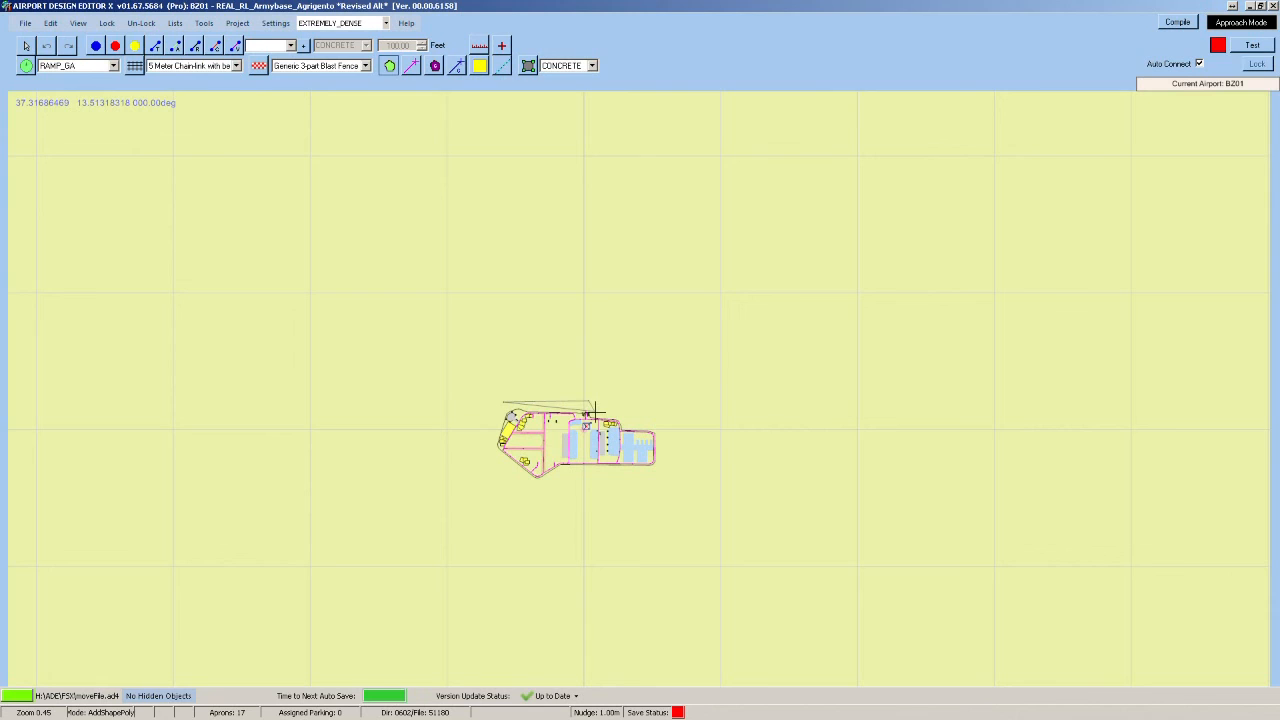
{"action": "left_click", "coordinate": [665, 428]}
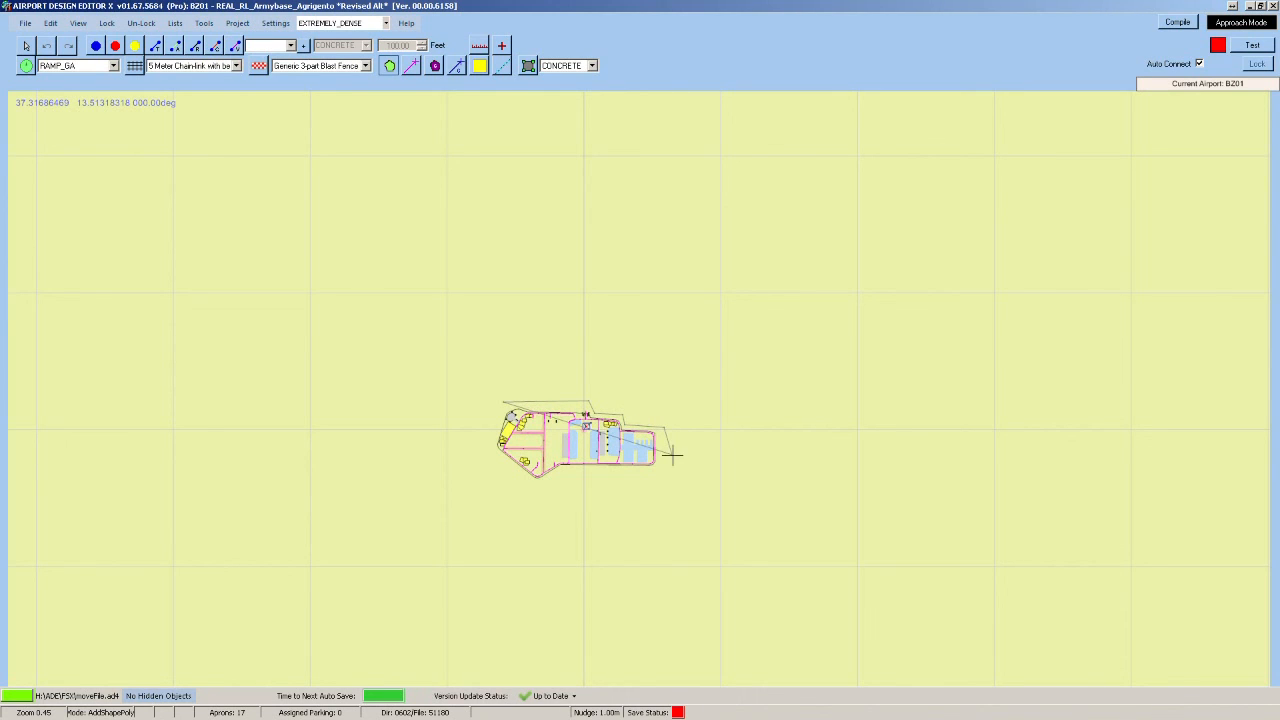
{"action": "left_click", "coordinate": [665, 475]}
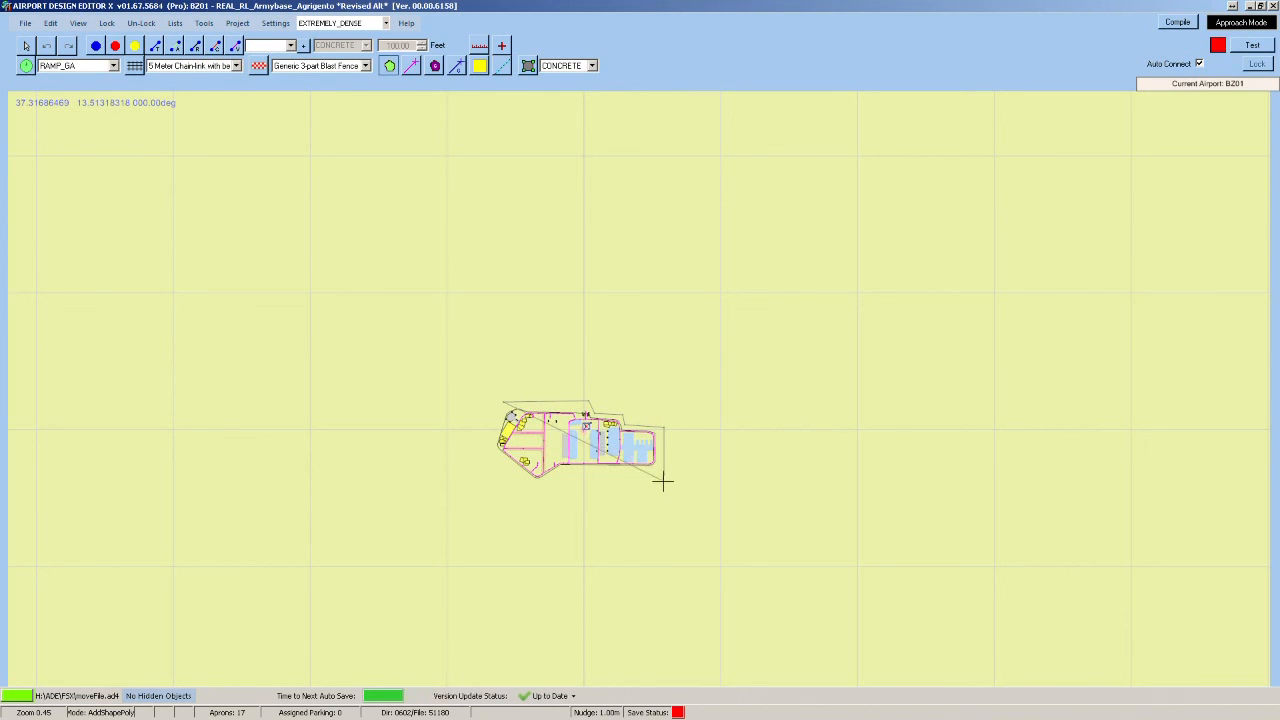
{"action": "left_click", "coordinate": [567, 474]}
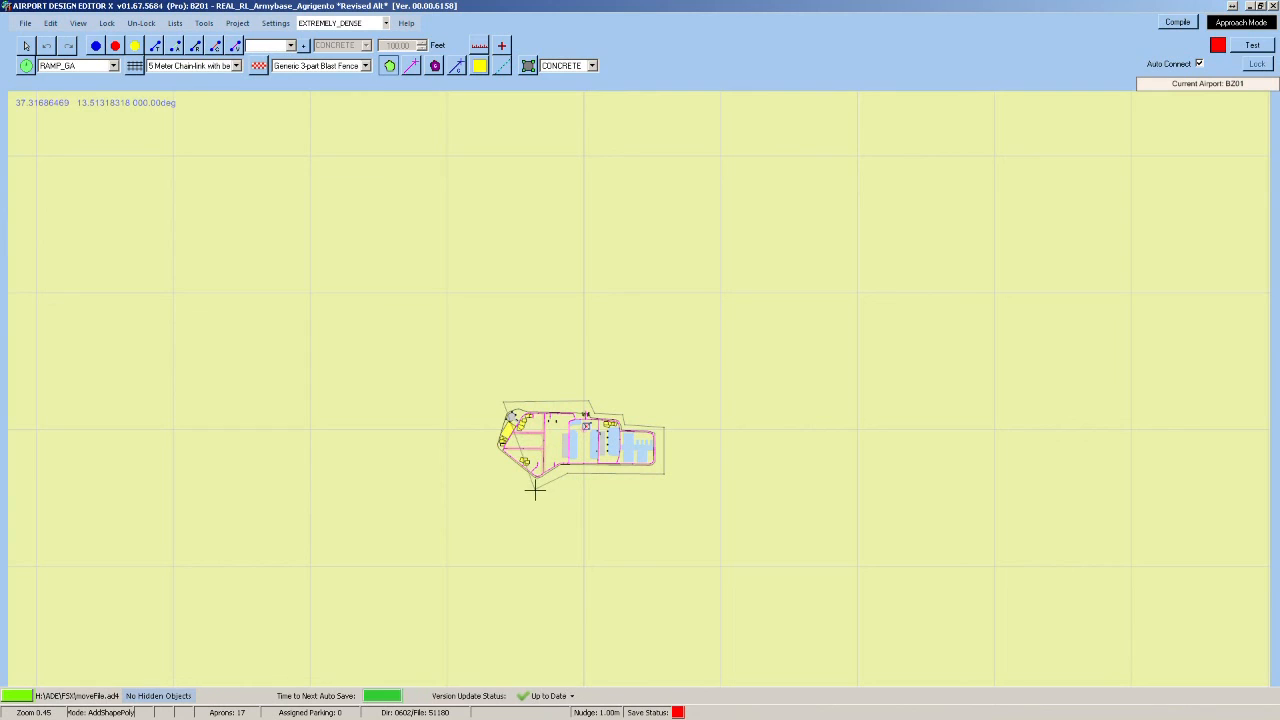
{"action": "left_click", "coordinate": [534, 489]}
{"action": "left_click", "coordinate": [486, 455]}
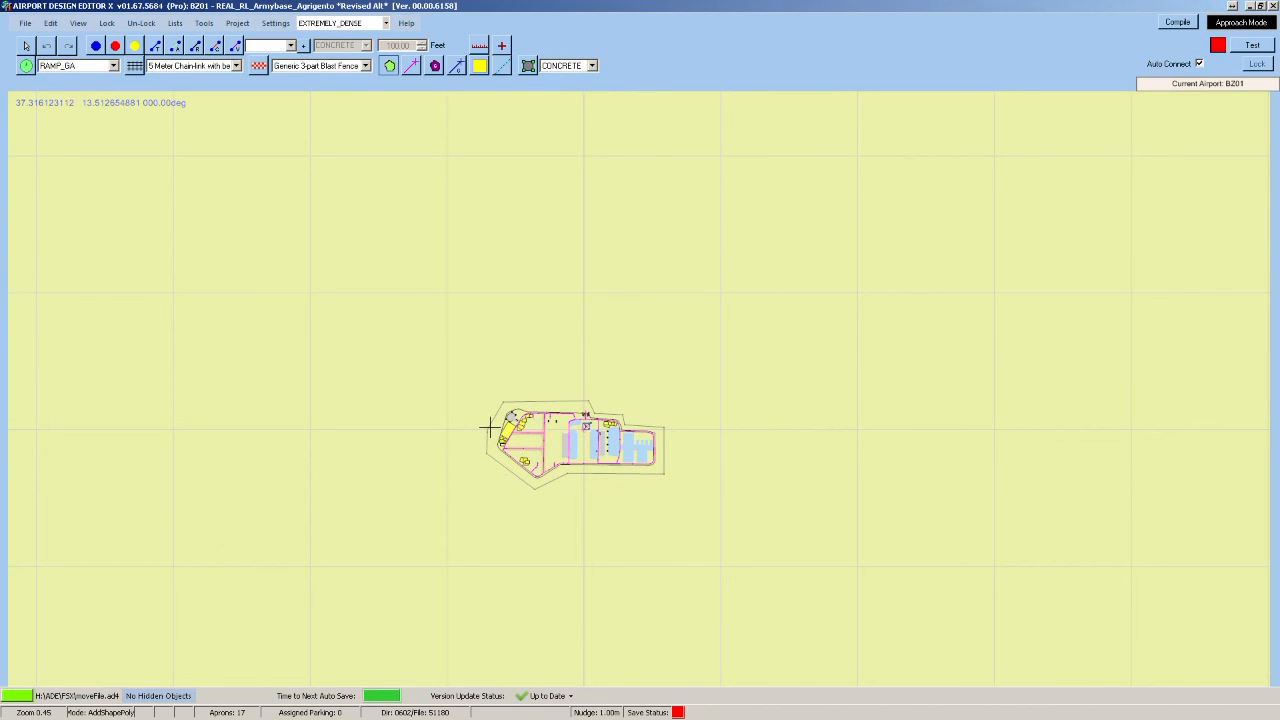
{"action": "left_click", "coordinate": [489, 432]}
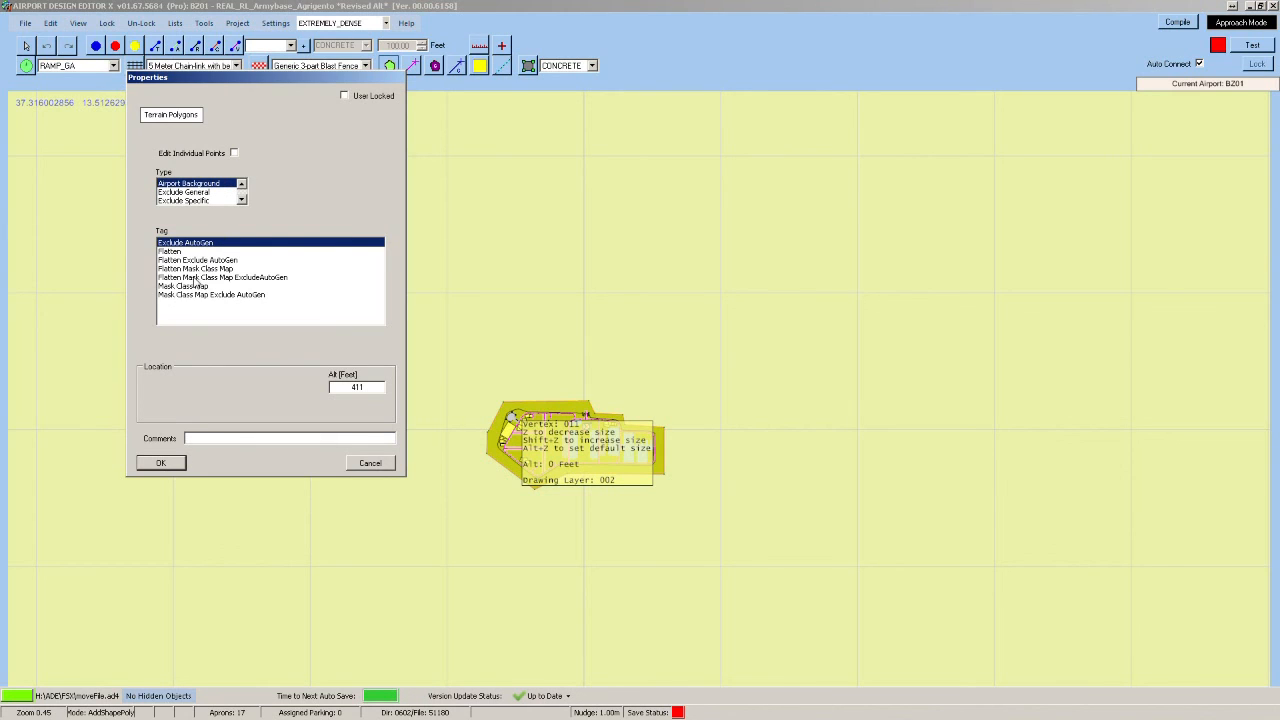
Tag the airport background polygon as Flatten Mask Class Map ExcludeAutoGen at 411 feet, and recompile REAL_RL_Armybase_Agrigento into the BlueZonePack1 scenery folder.
{"action": "left_click", "coordinate": [188, 281]}
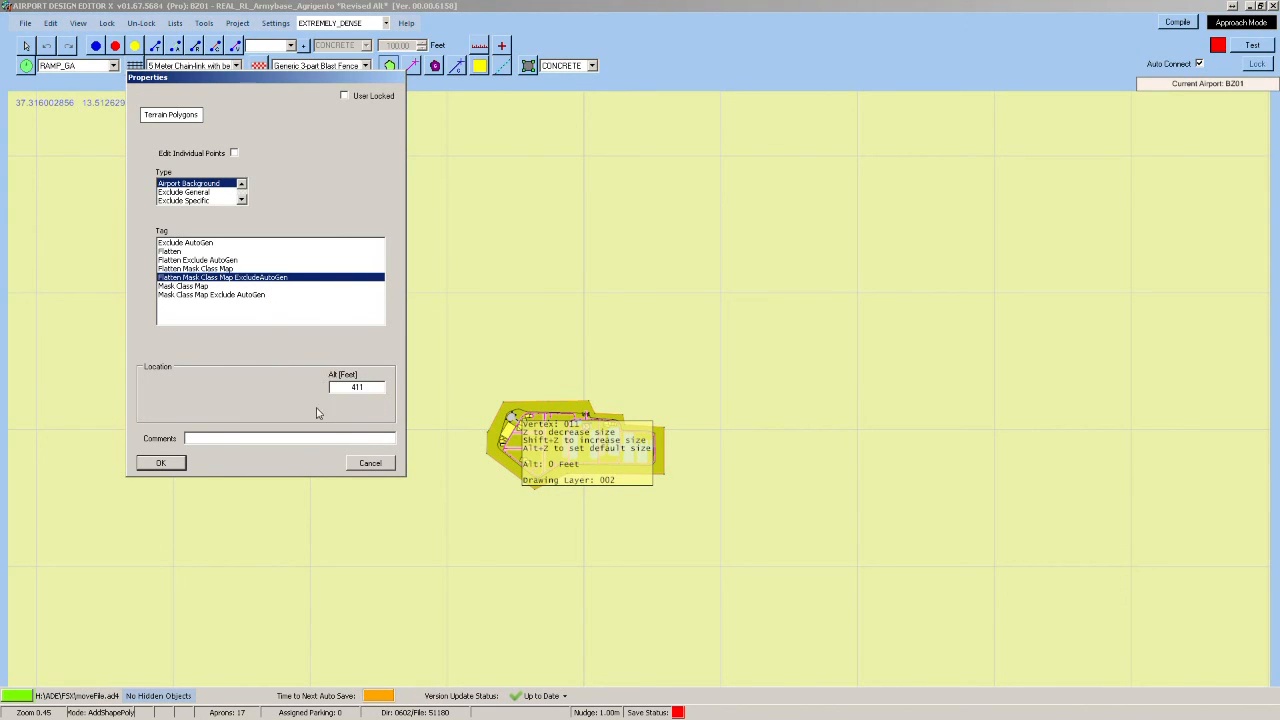
{"action": "left_click", "coordinate": [169, 466]}
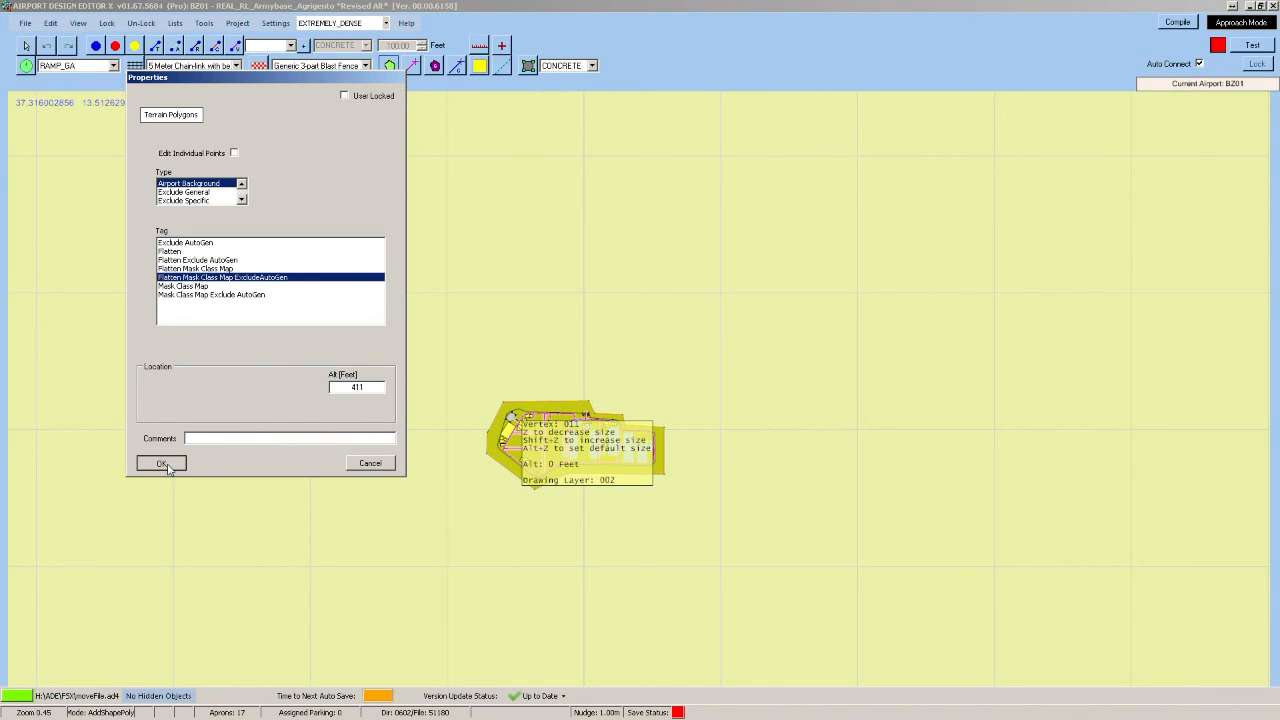
{"action": "left_click", "coordinate": [167, 465]}
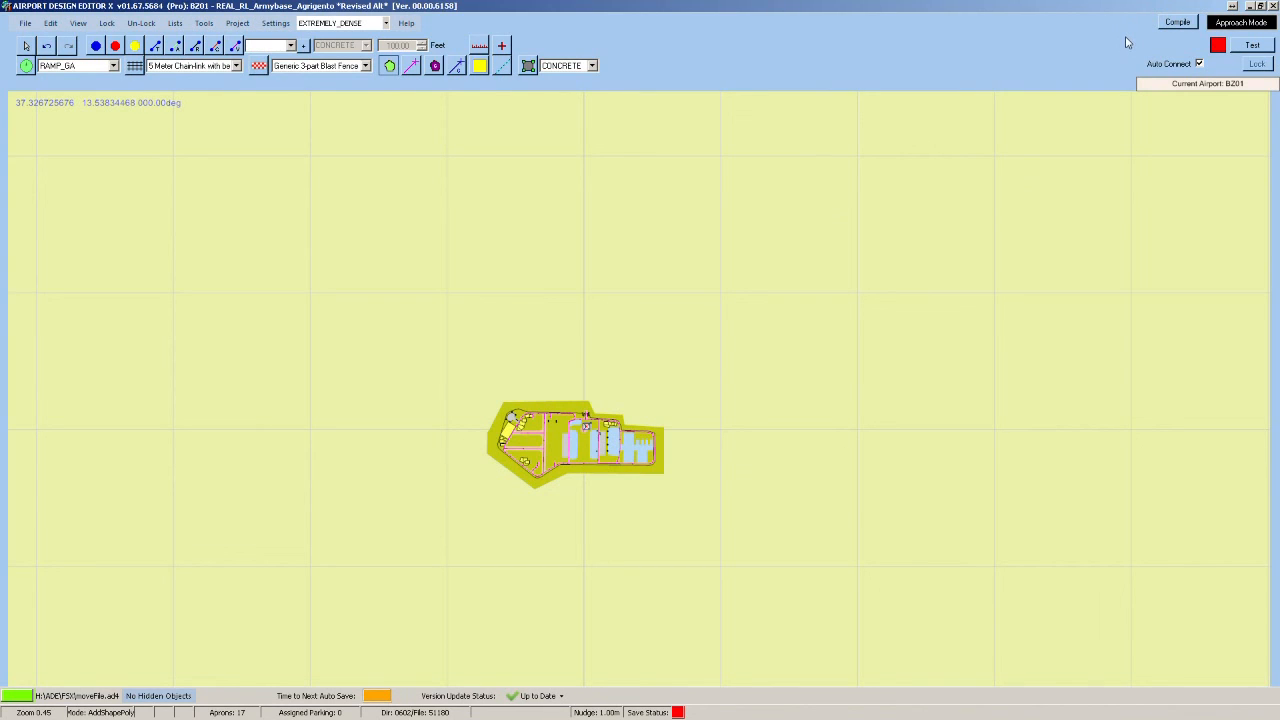
{"action": "left_click", "coordinate": [1176, 22]}
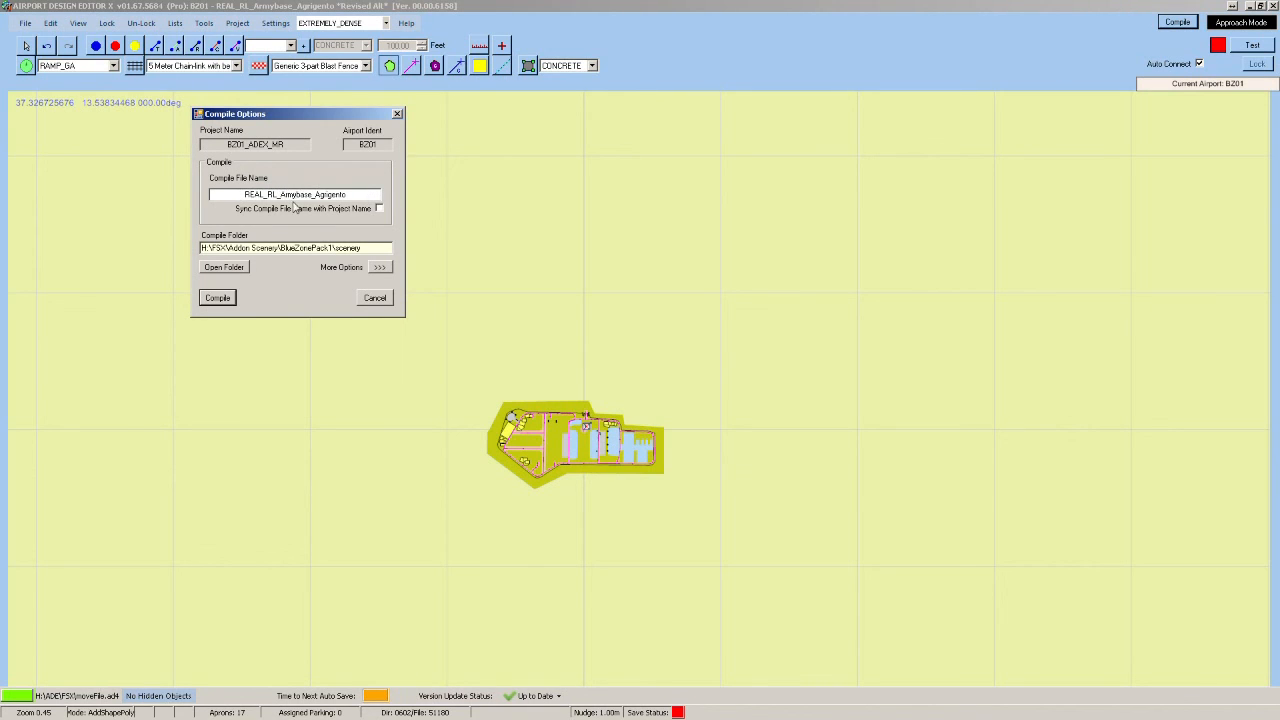
{"action": "left_click", "coordinate": [217, 298]}
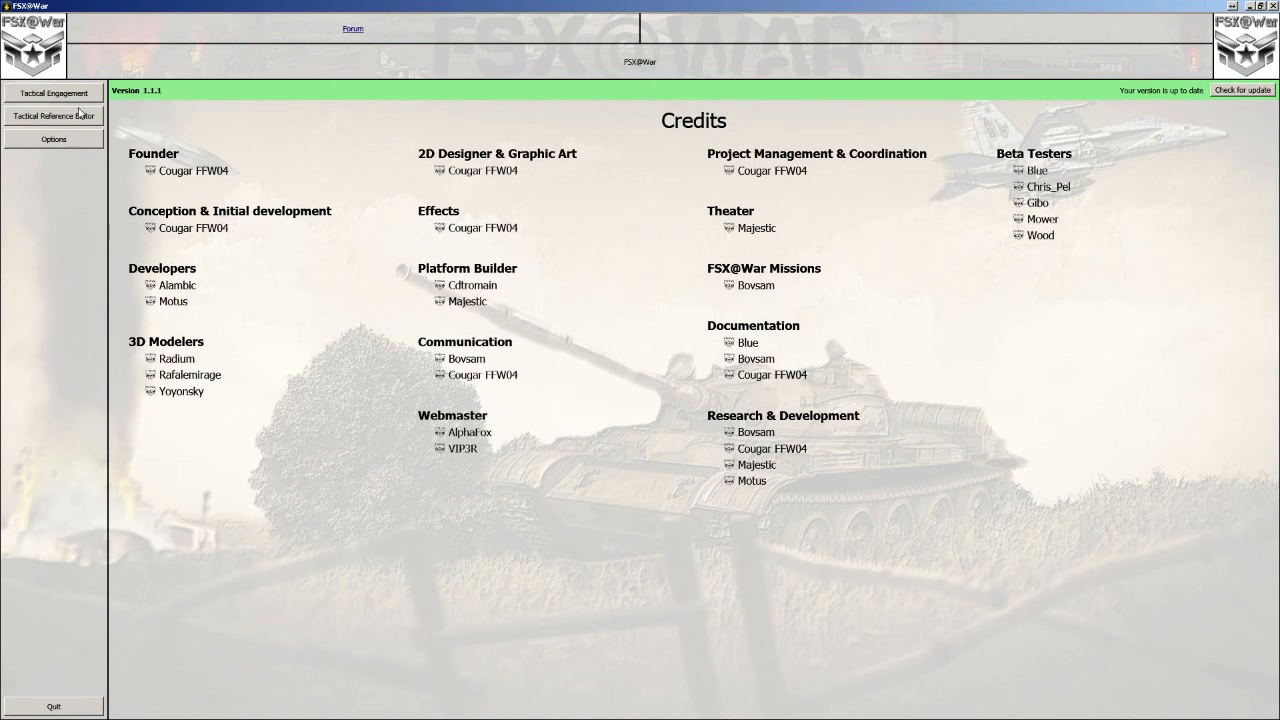
In the FSX@War Tactical Reference Editor, update the Agrigento Army Base real platform of Bluezone Pack 1 with the position from the FSX scenery.
{"action": "left_click", "coordinate": [79, 121]}
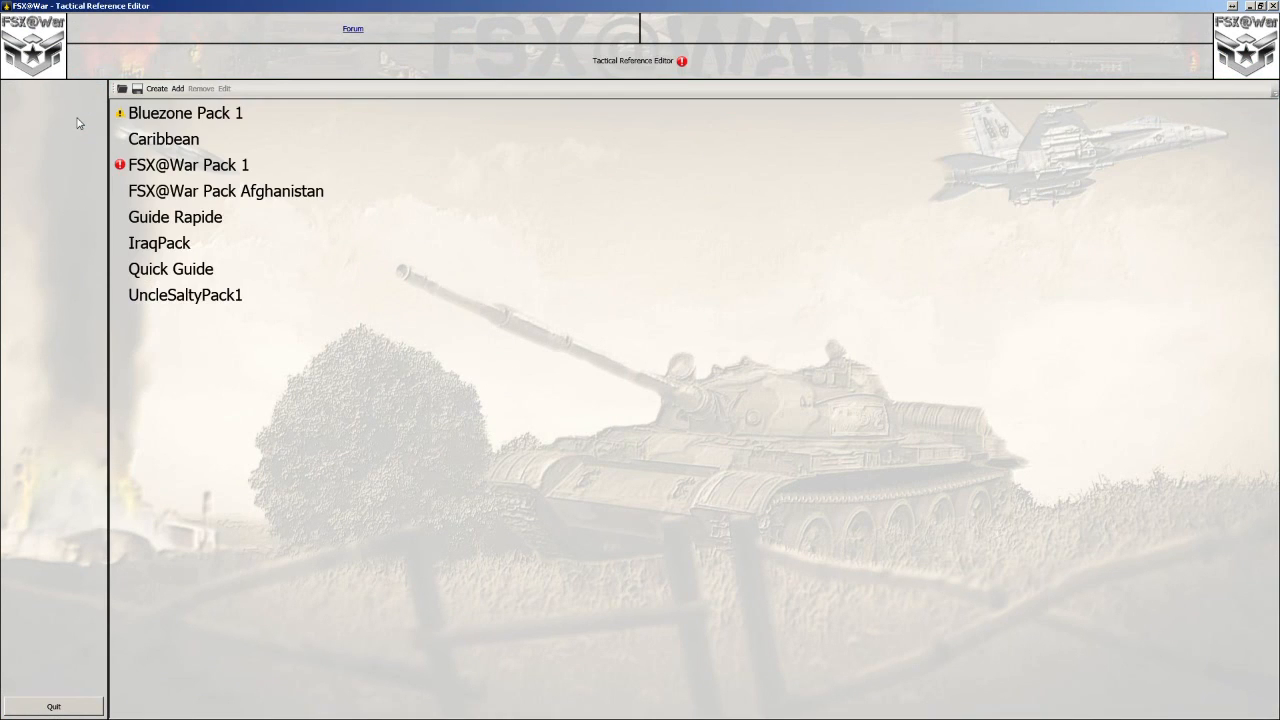
{"action": "left_click", "coordinate": [163, 116]}
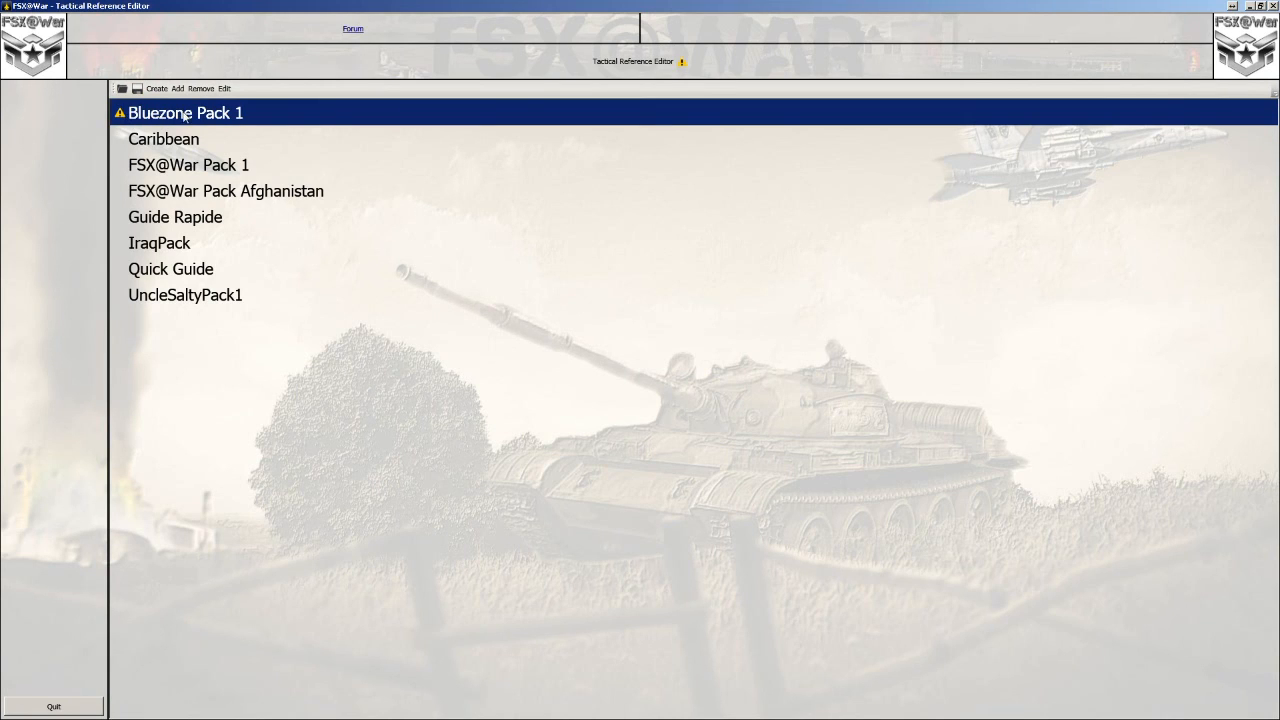
{"action": "double_click", "coordinate": [184, 116]}
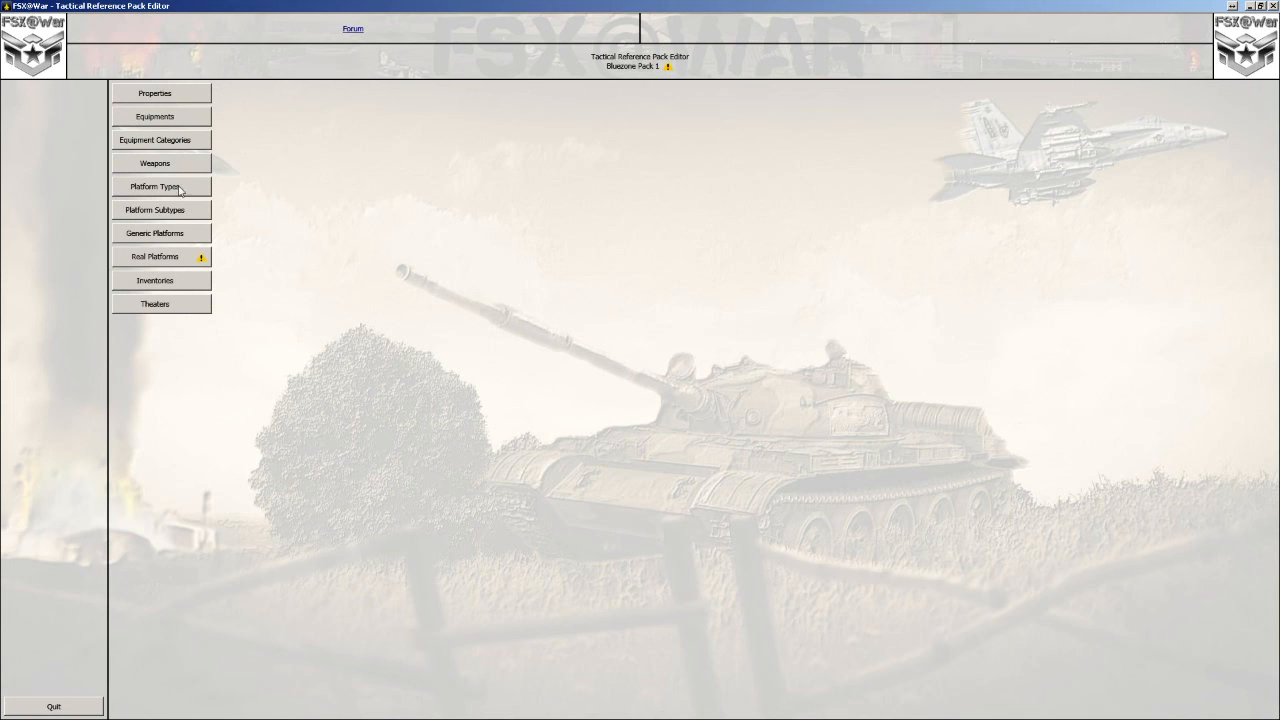
{"action": "left_click", "coordinate": [167, 260]}
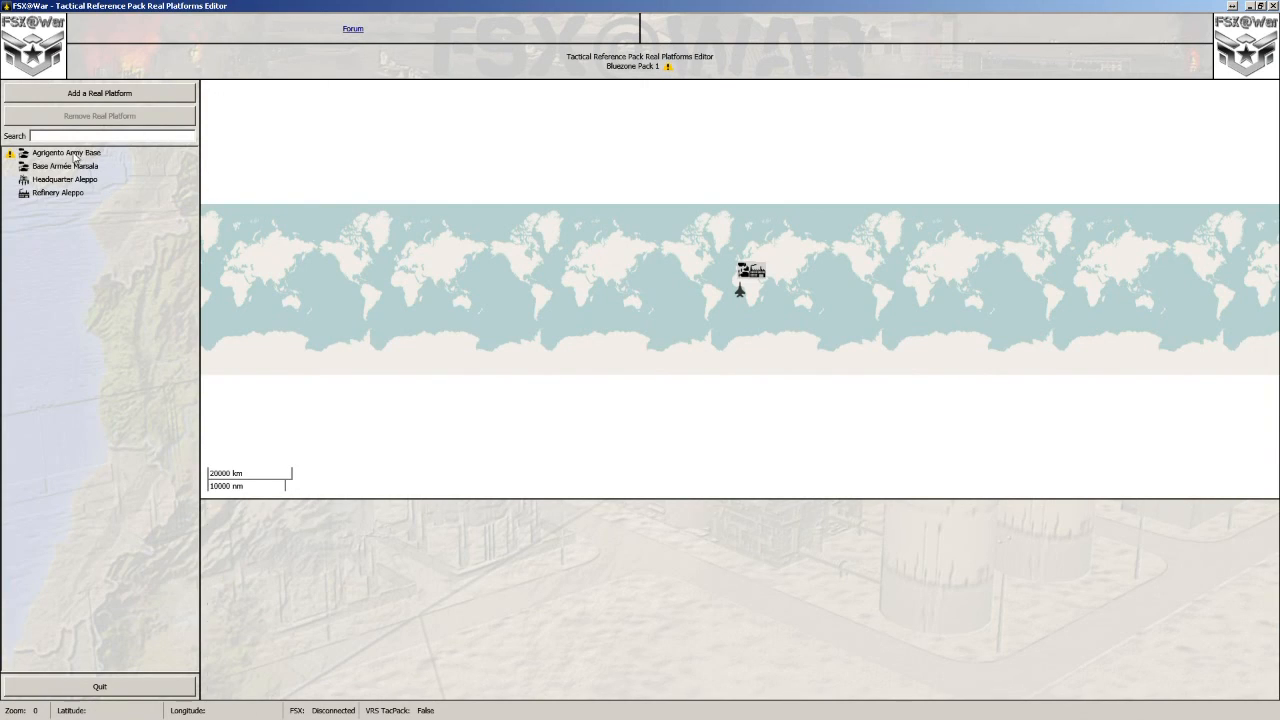
{"action": "left_click", "coordinate": [73, 155]}
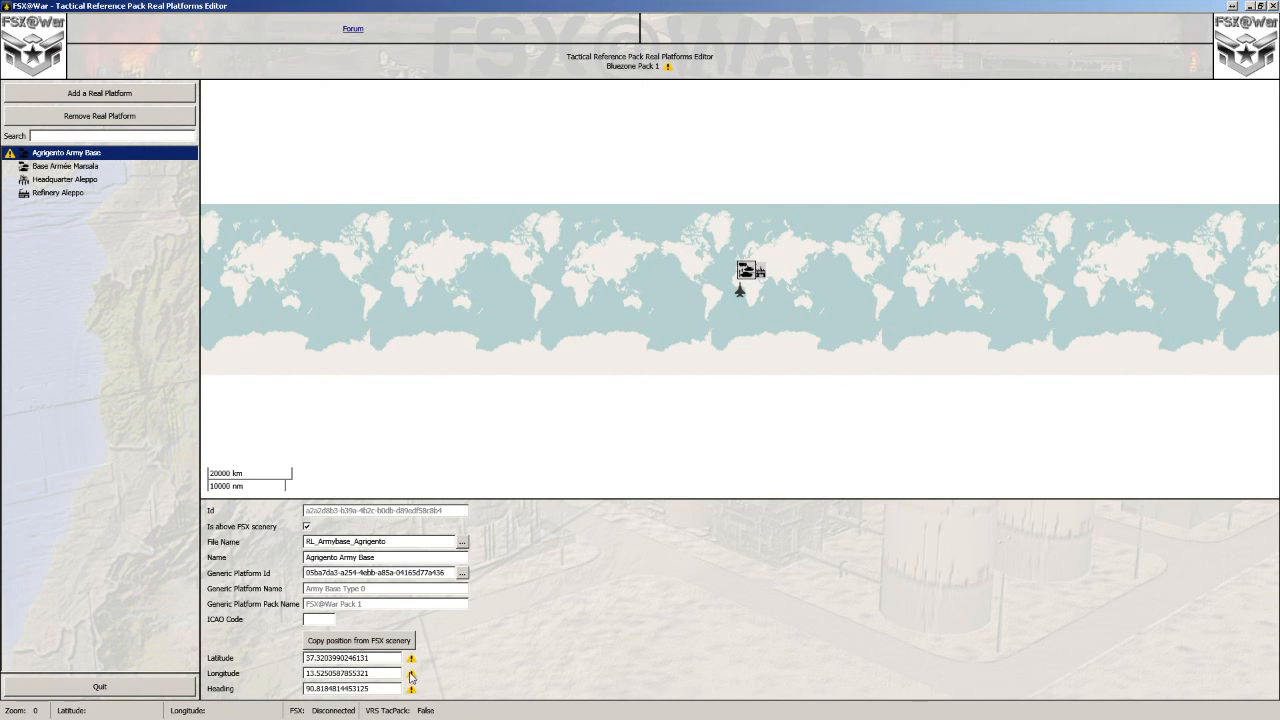
{"action": "left_click", "coordinate": [355, 645]}
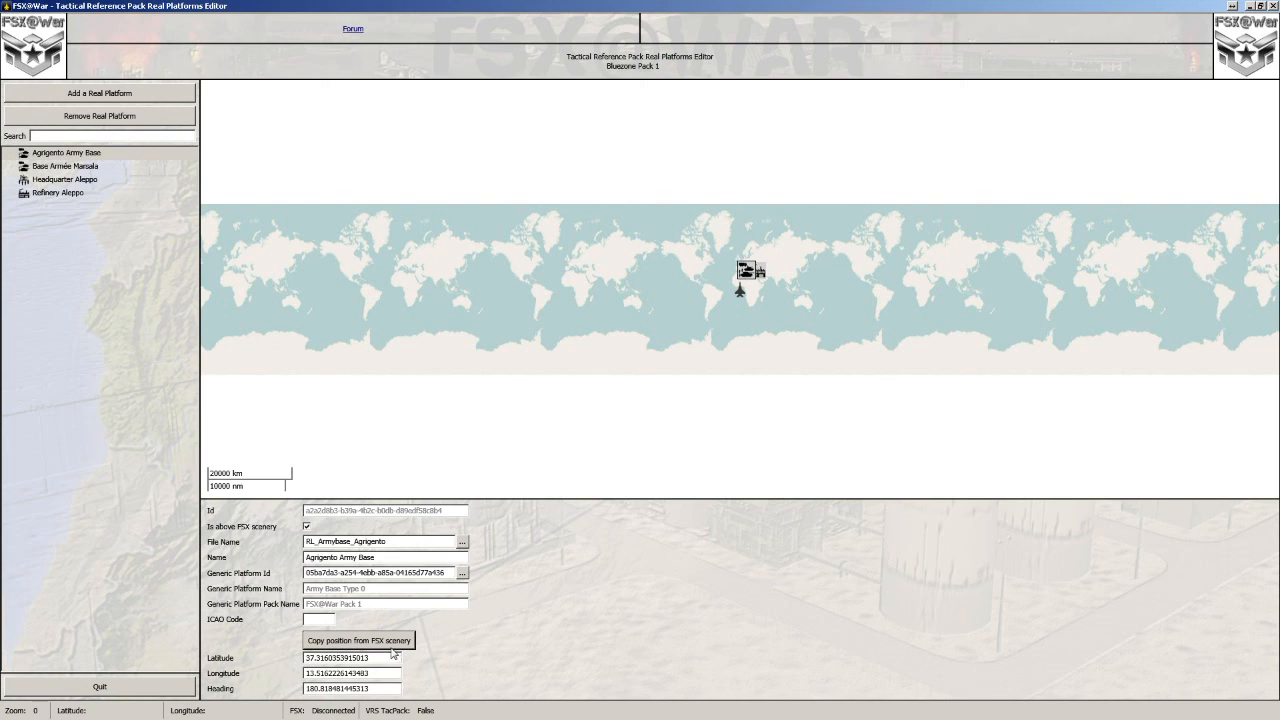
{"action": "left_click", "coordinate": [104, 155]}
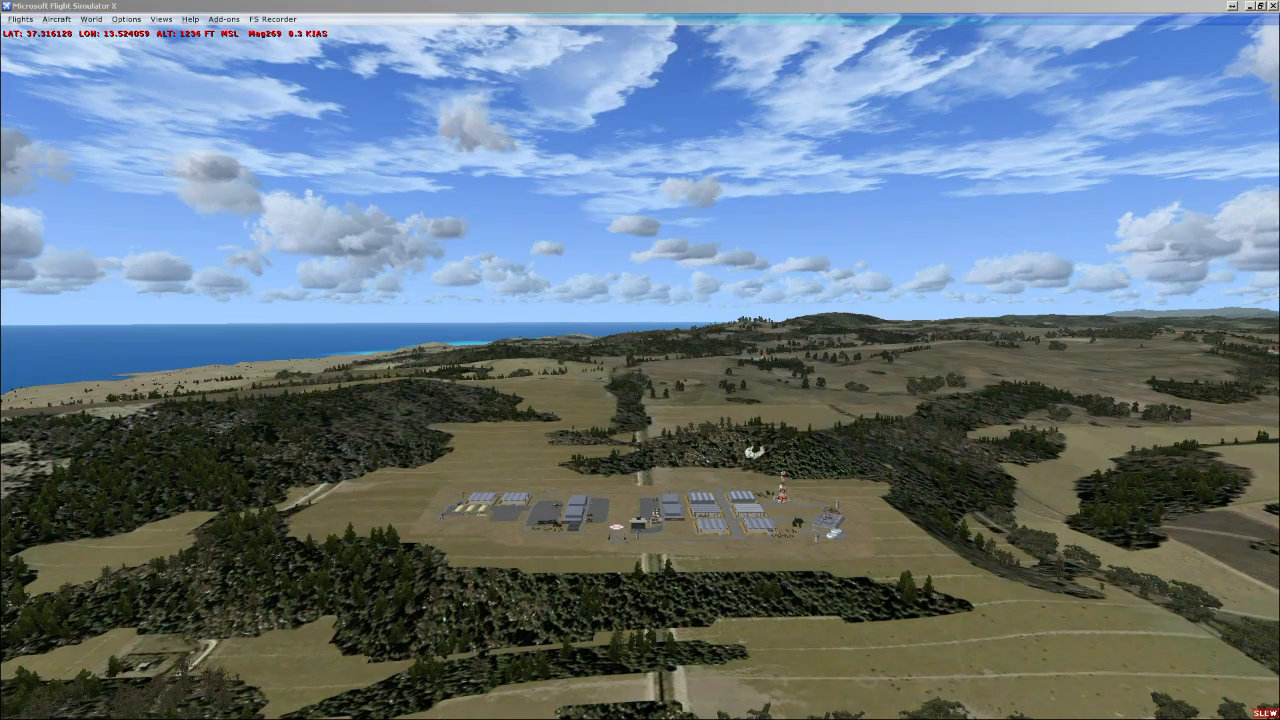
In Flight Simulator X, examine the Agrigento army base from the air using slew mode.
{"action": "key", "text": "y"}
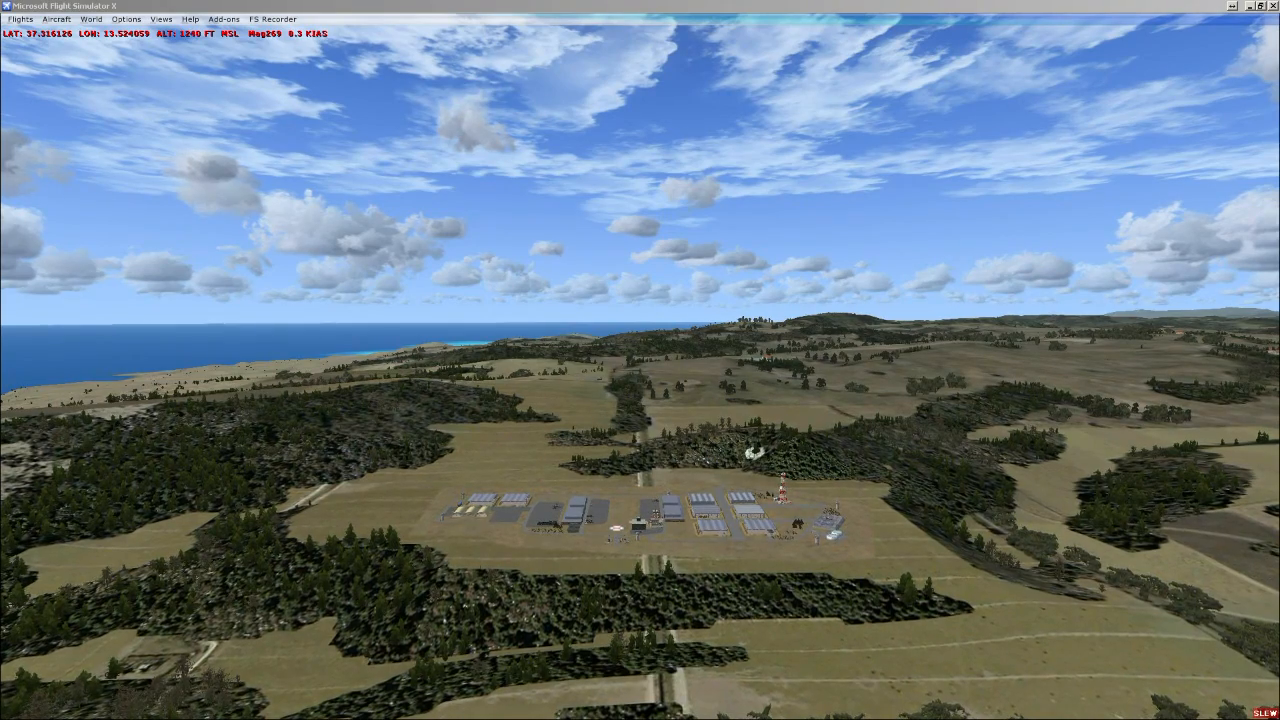